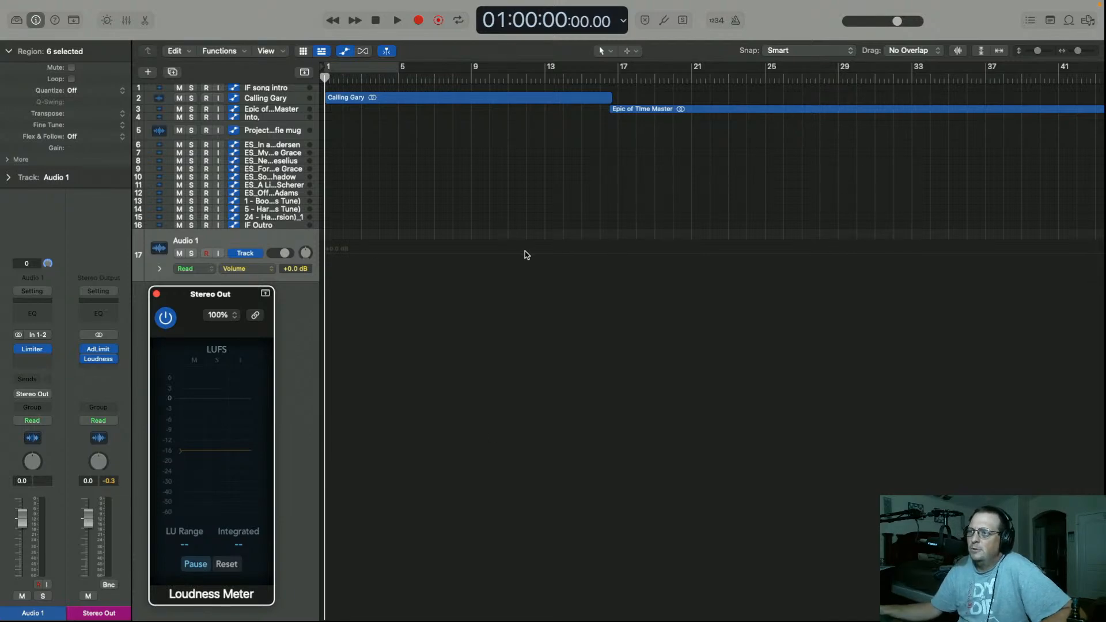
Close the Loudness Meter plug-in window of the Stereo Out channel
scroll(553, 259, "right", 5)
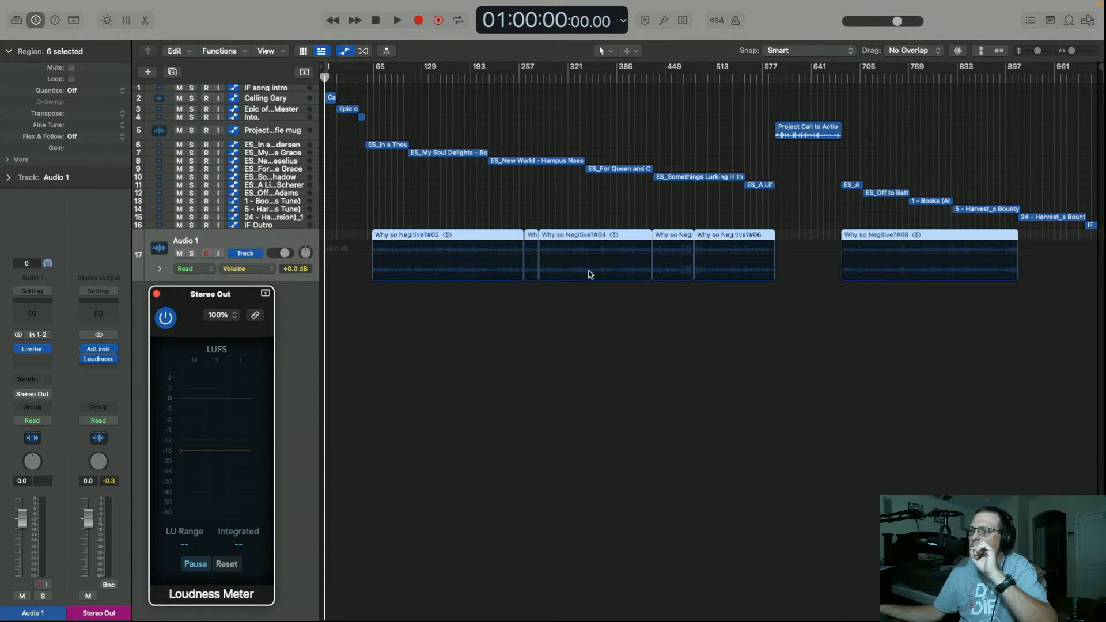
left_click(156, 294)
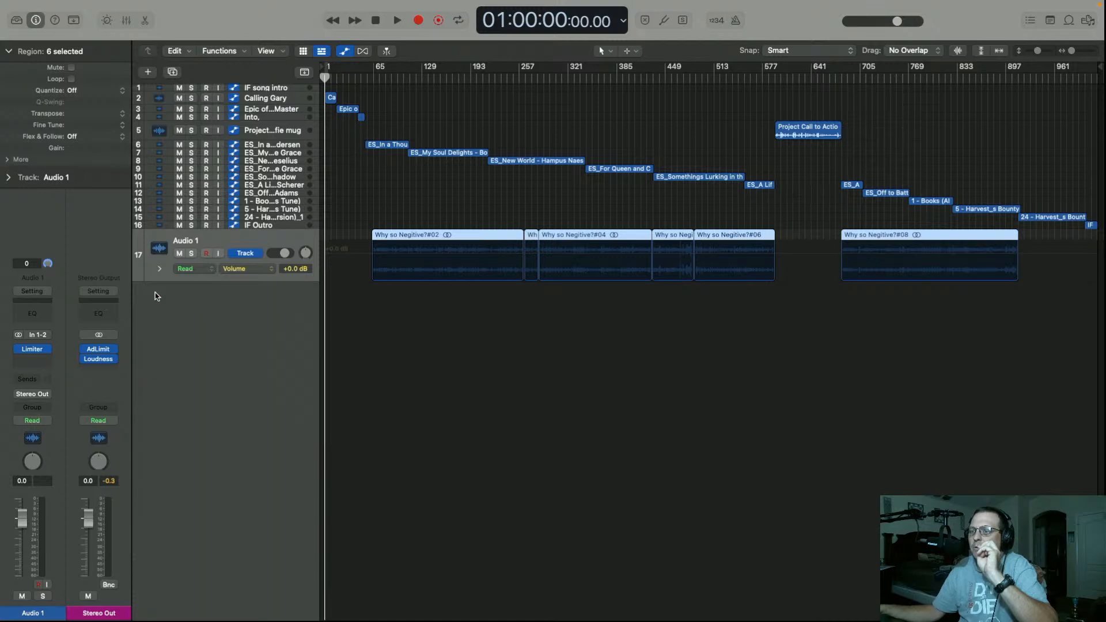
Delete the empty "IF song intro" track from the project
scroll(358, 160, "up", 10)
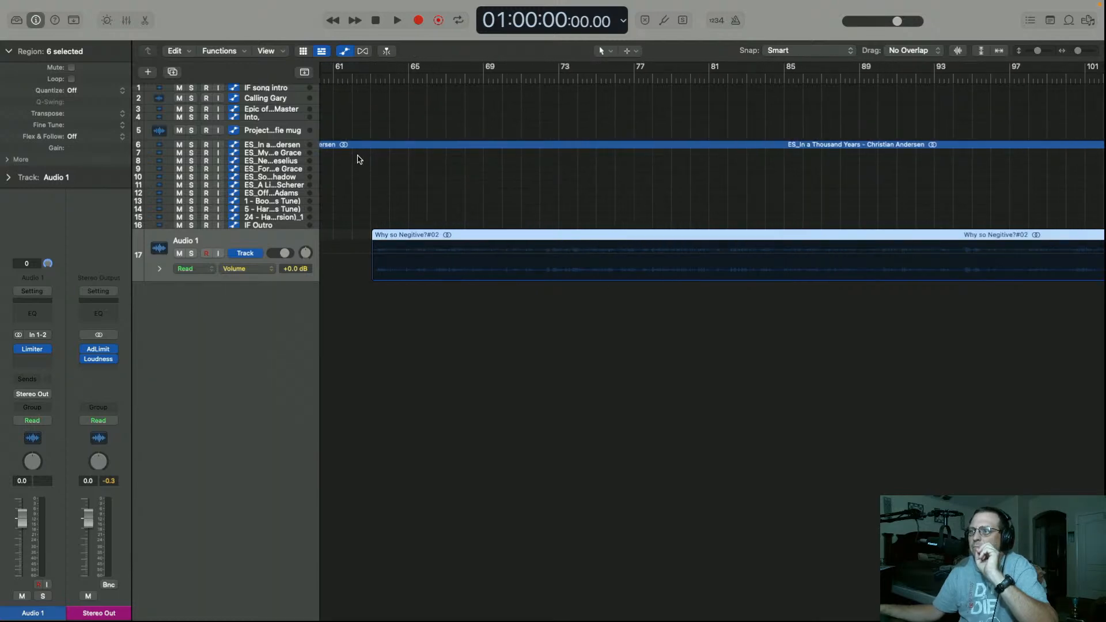
scroll(358, 160, "left", 3)
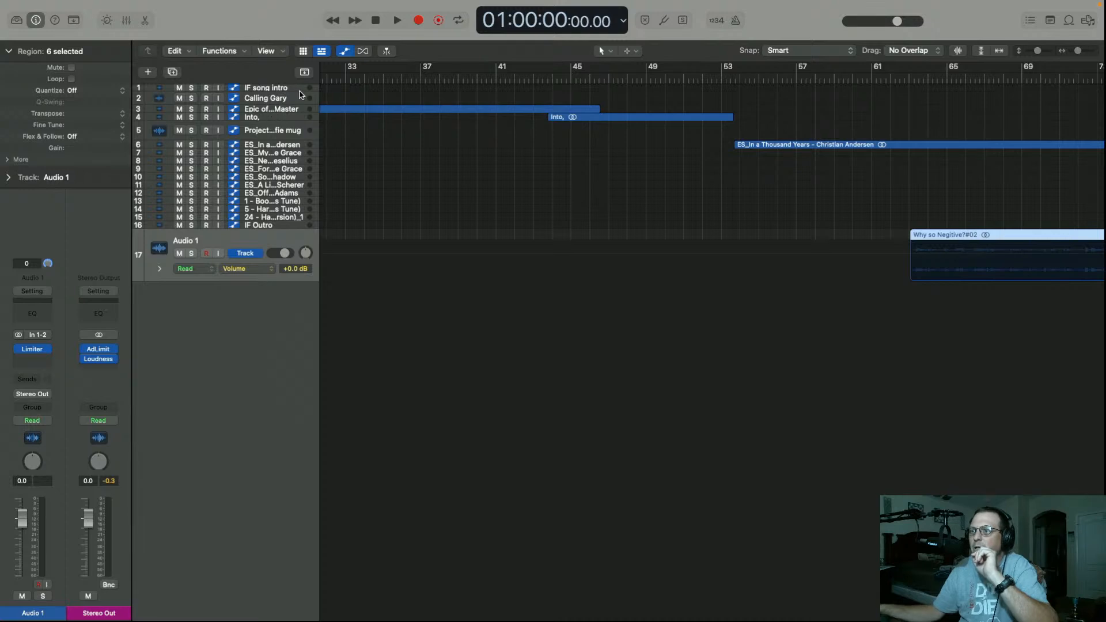
left_click(299, 90)
left_click(301, 94)
left_click(300, 90)
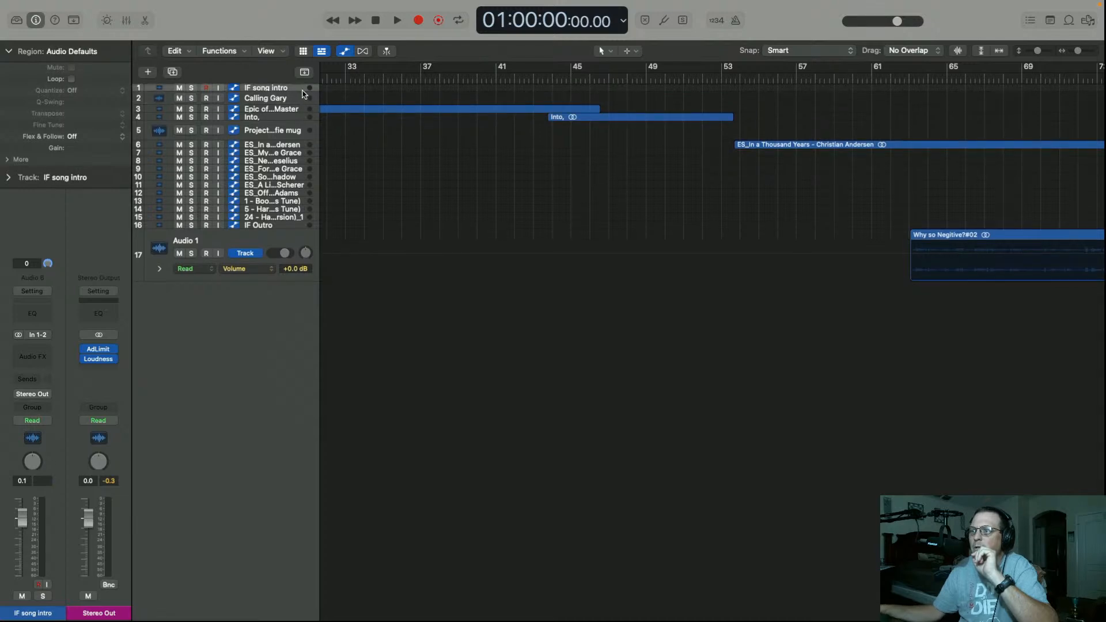
left_click_drag(304, 91, 304, 141)
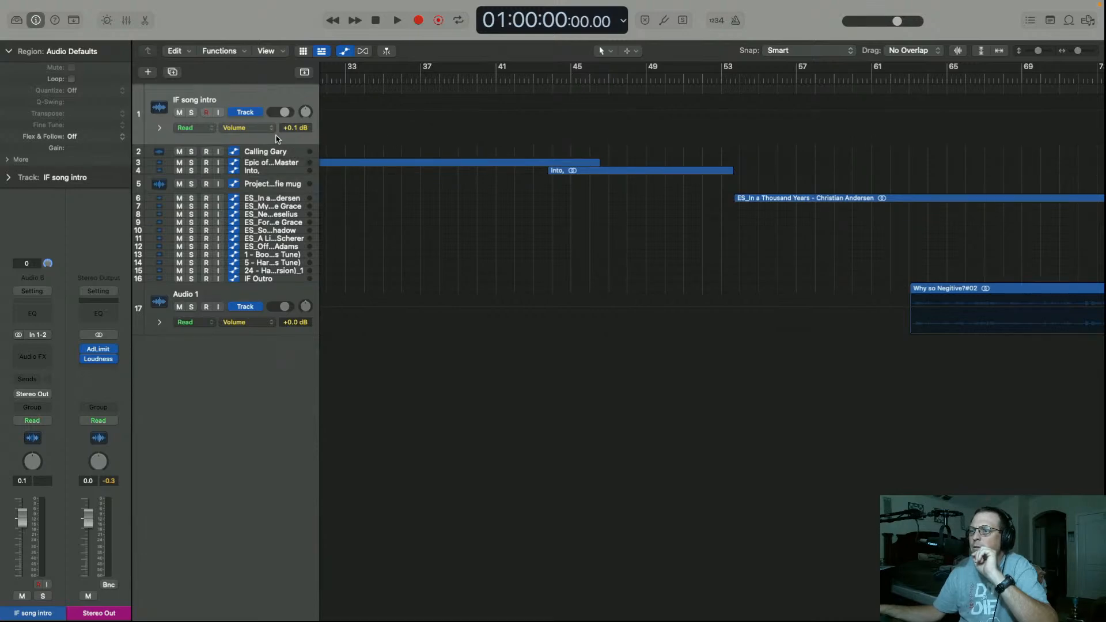
key("z")
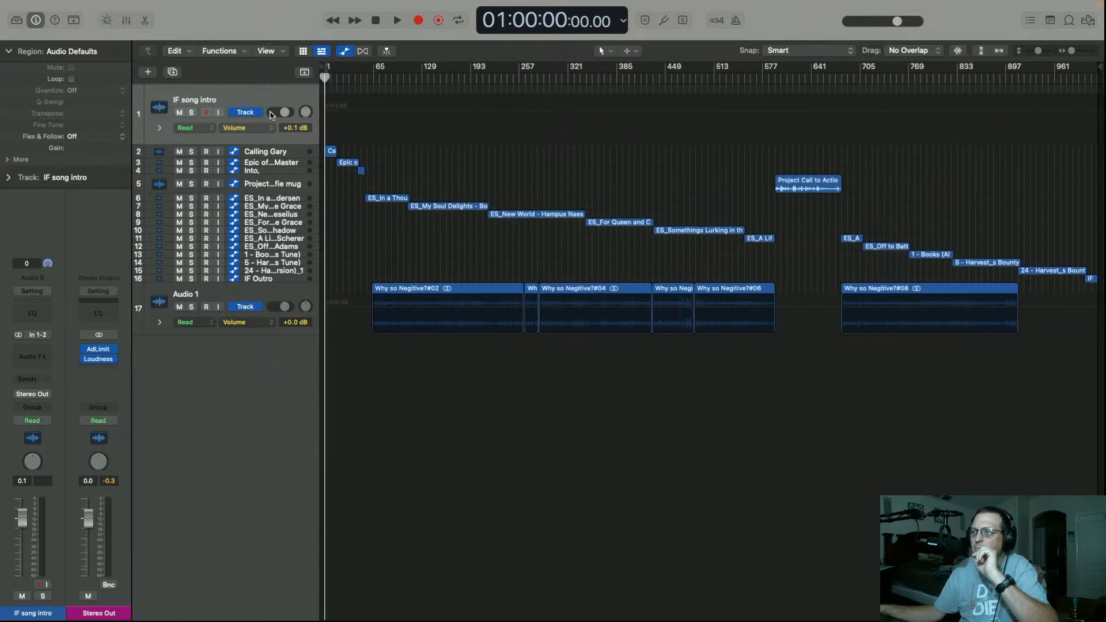
key("super+BackSpace")
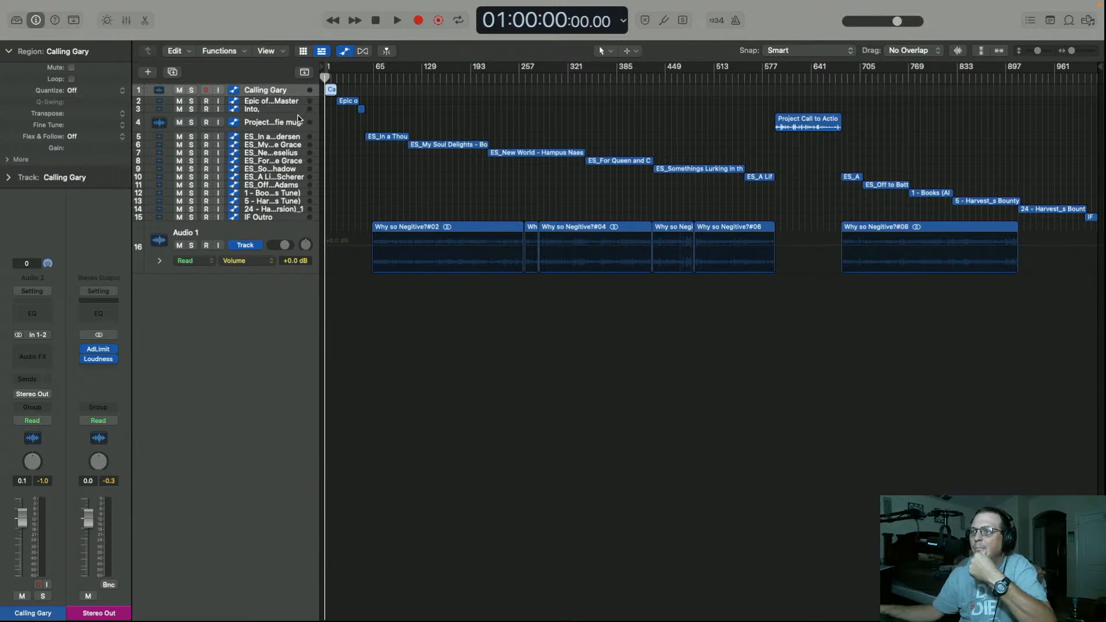
Increase the height of the "Into," track so its waveform can be inspected around bars 44 to 53
left_click_drag(305, 111, 299, 172)
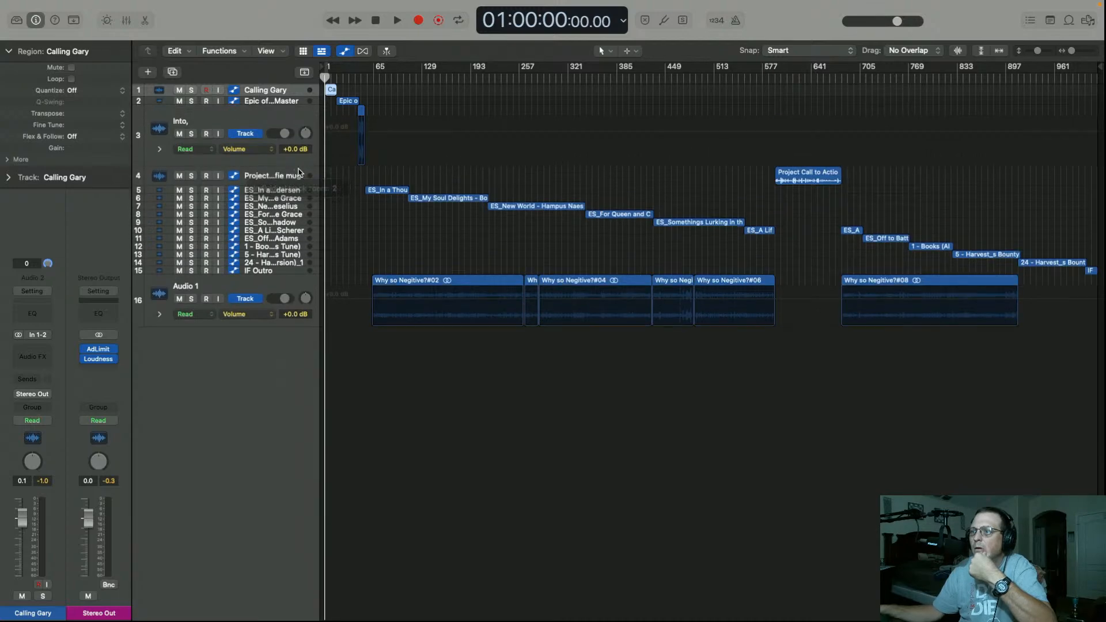
scroll(299, 172, "up", 10)
scroll(298, 172, "down", 2)
scroll(298, 173, "right", 5)
scroll(299, 172, "right", 3)
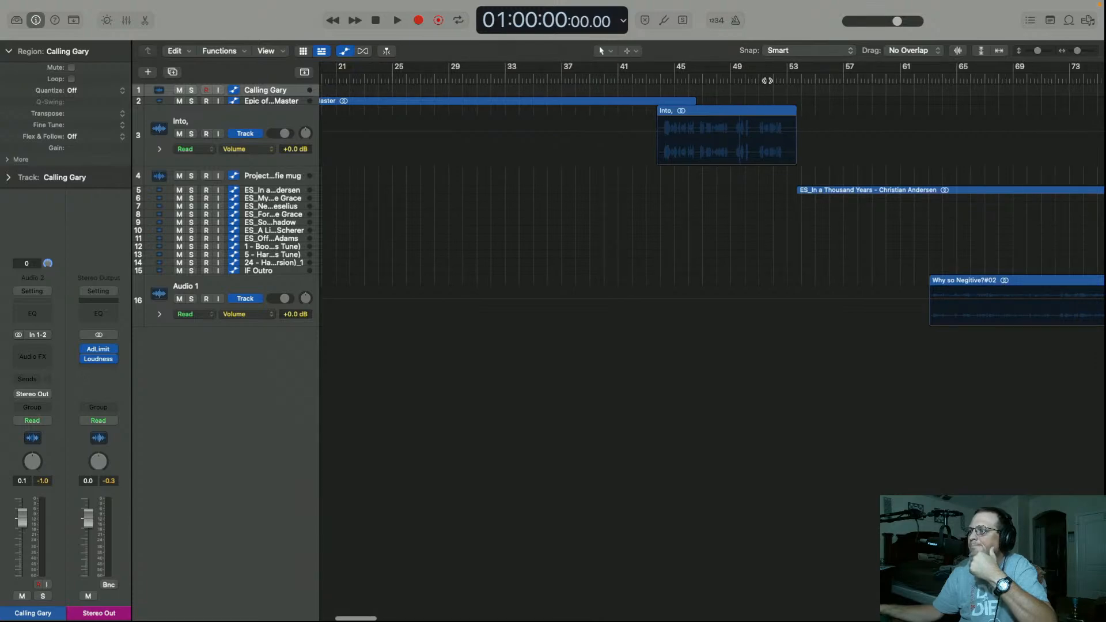
left_click_drag(765, 80, 754, 82)
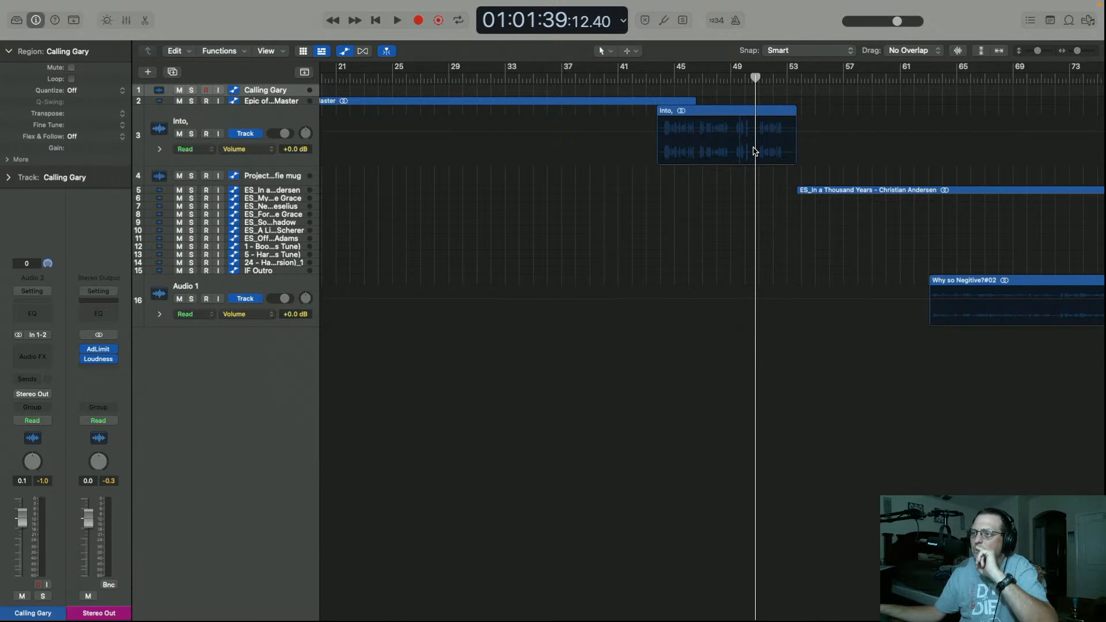
scroll(754, 151, "right", 3)
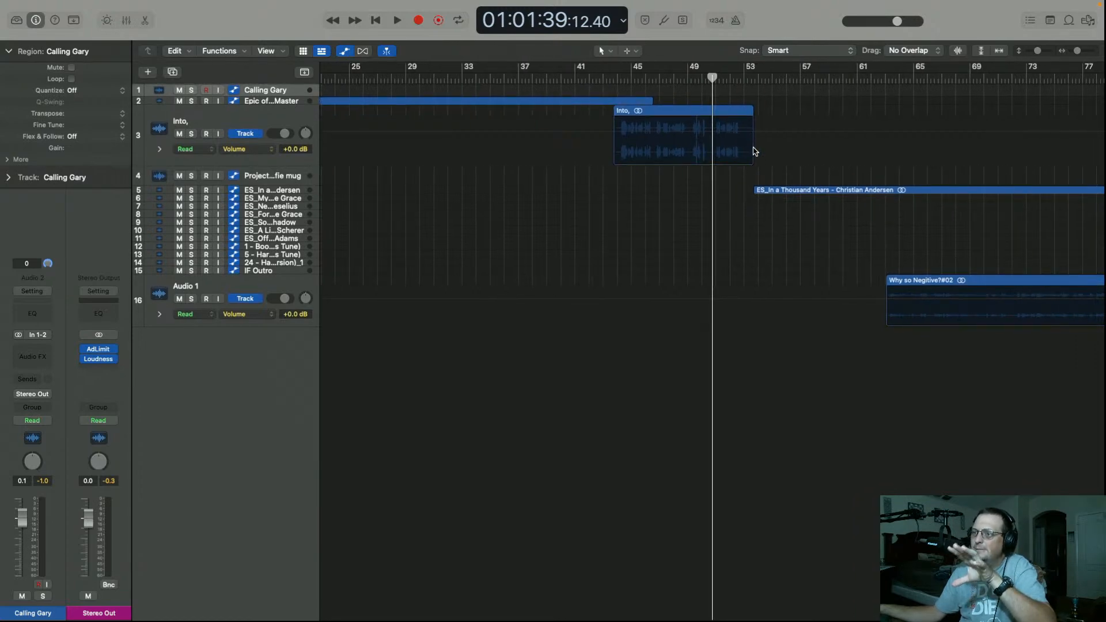
scroll(754, 151, "left", 15)
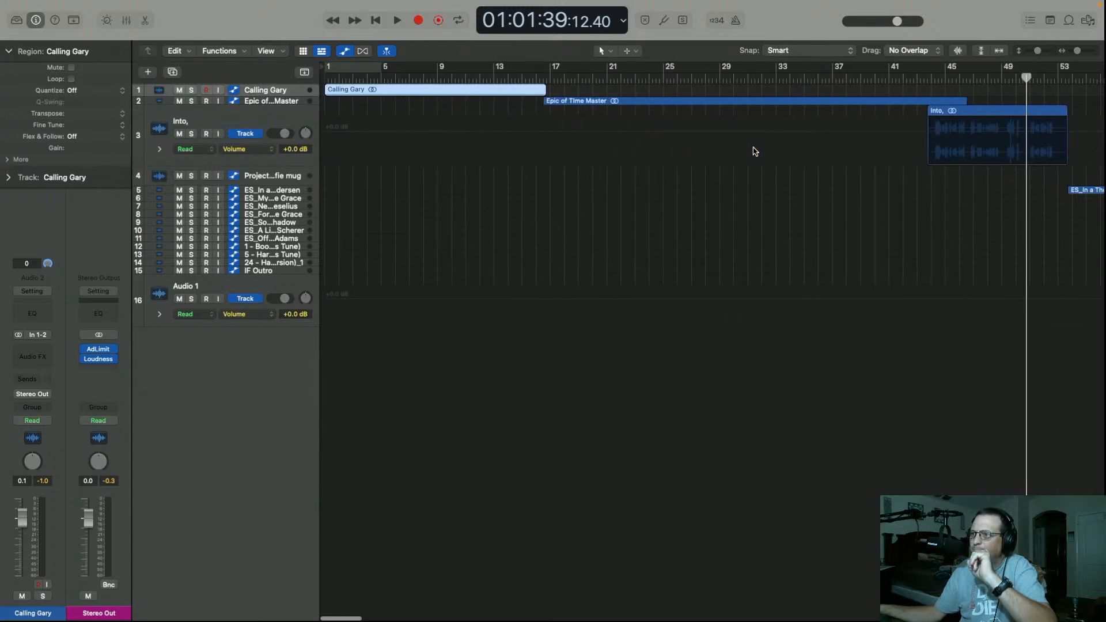
left_click_drag(314, 164, 316, 155)
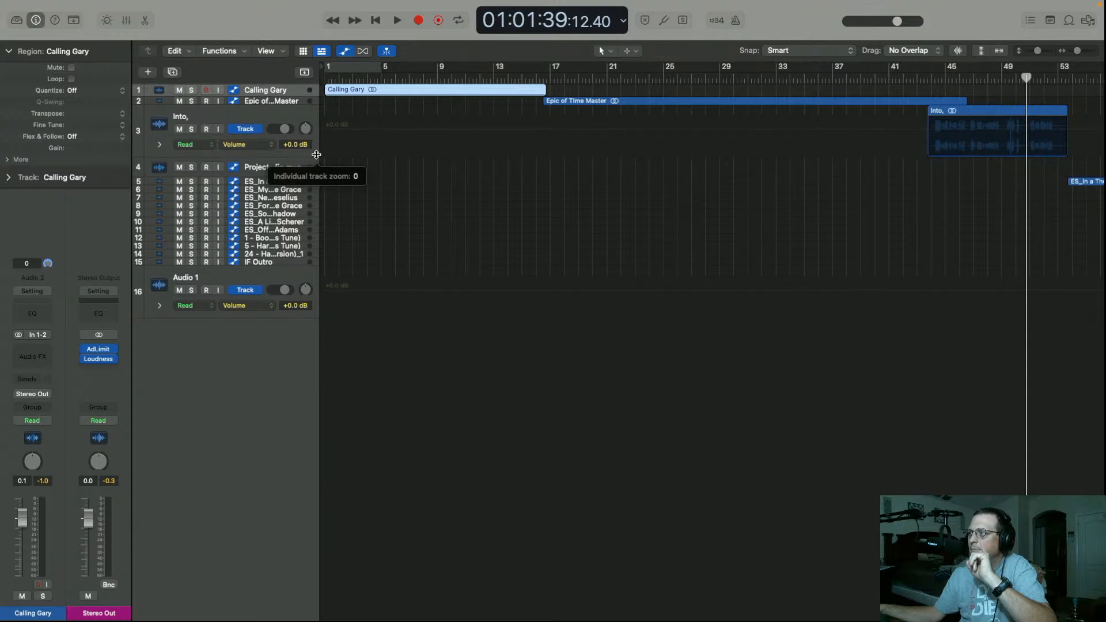
Play the project from the beginning into the last part of the "Into," region, select that region and stop playback
left_click(377, 21)
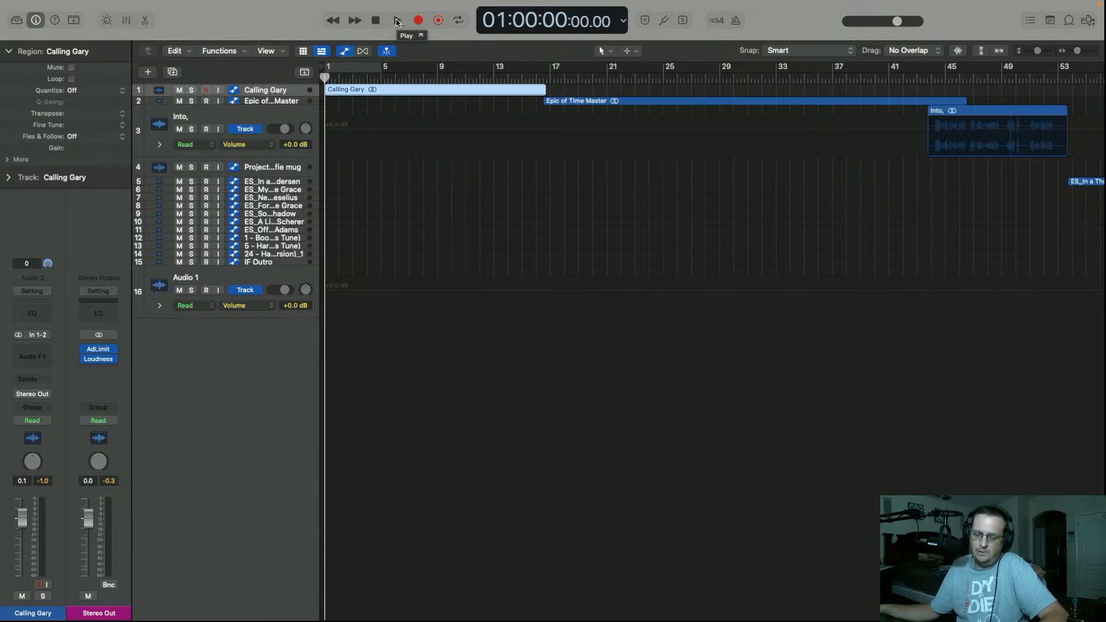
left_click(397, 21)
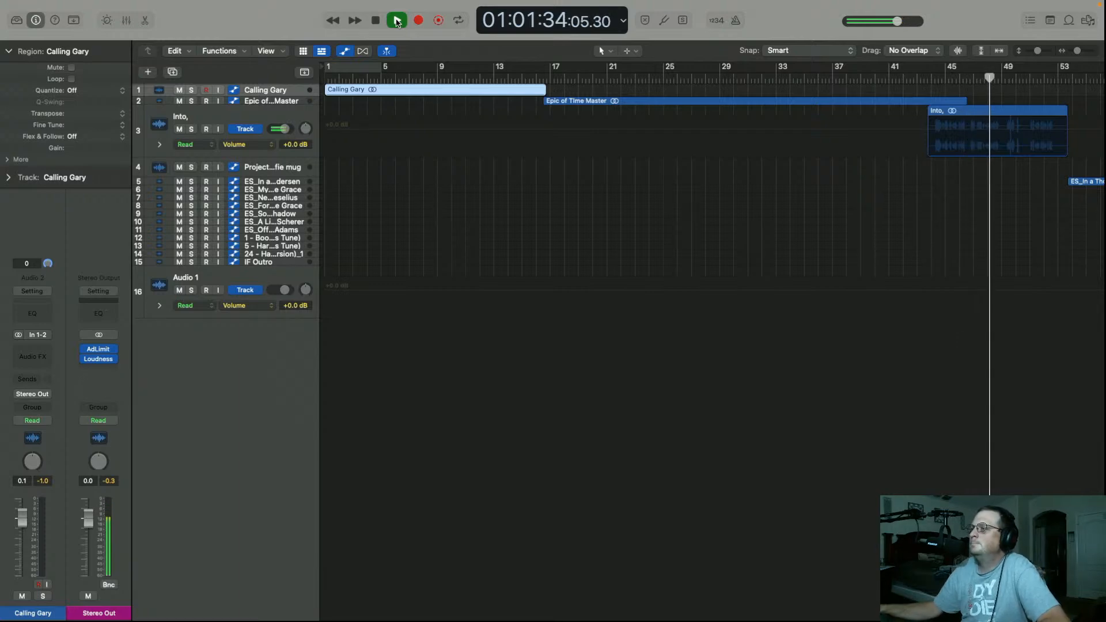
scroll(870, 220, "right", 1)
scroll(870, 223, "right", 10)
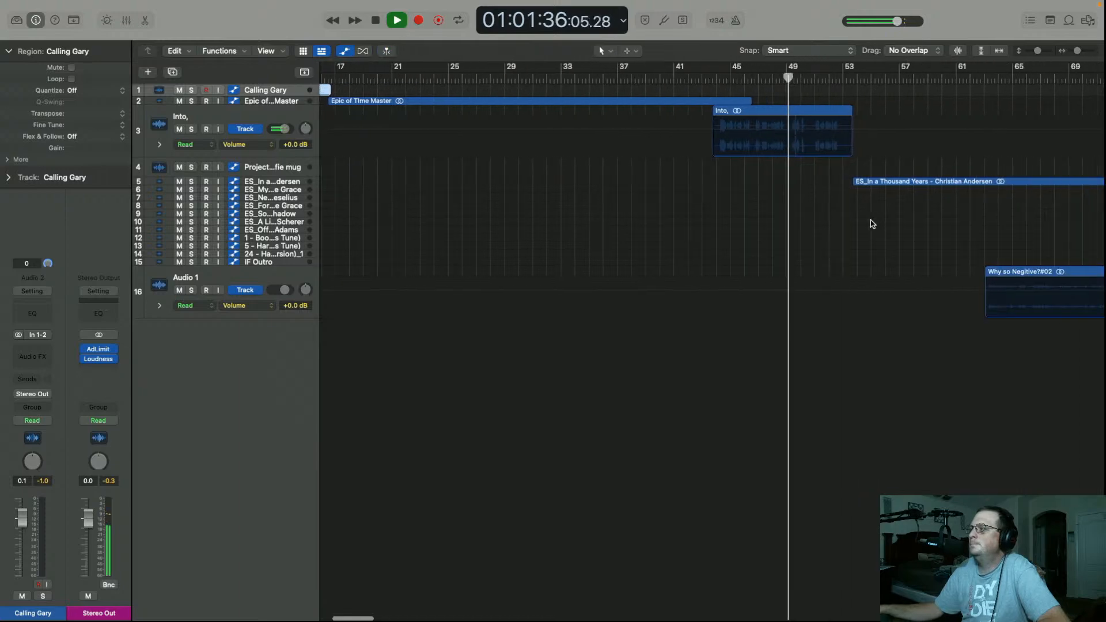
left_click(761, 112)
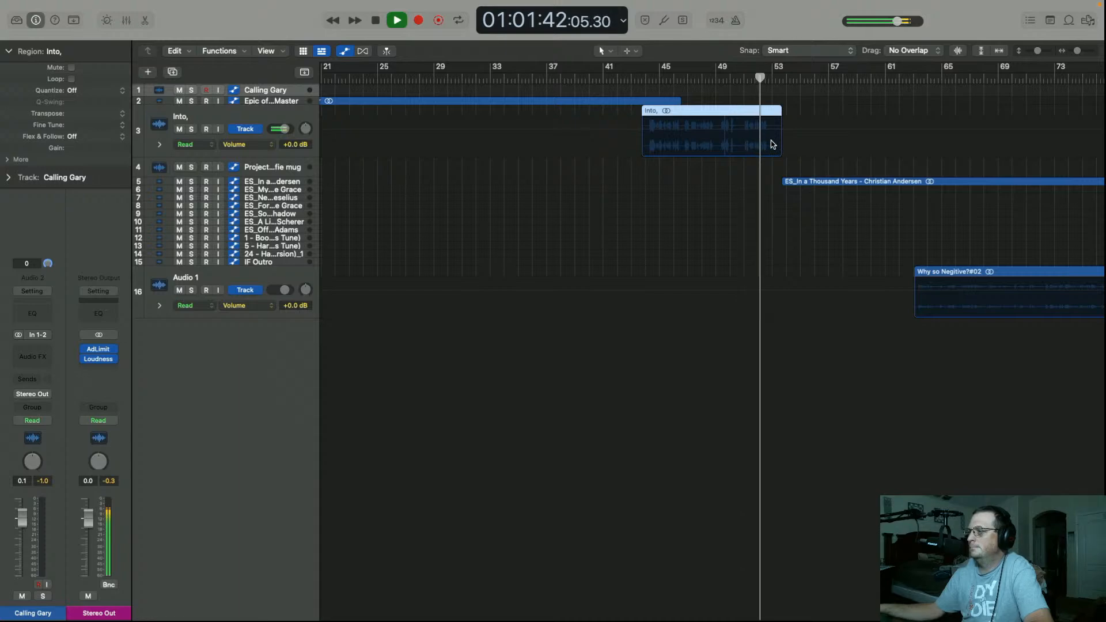
key("space")
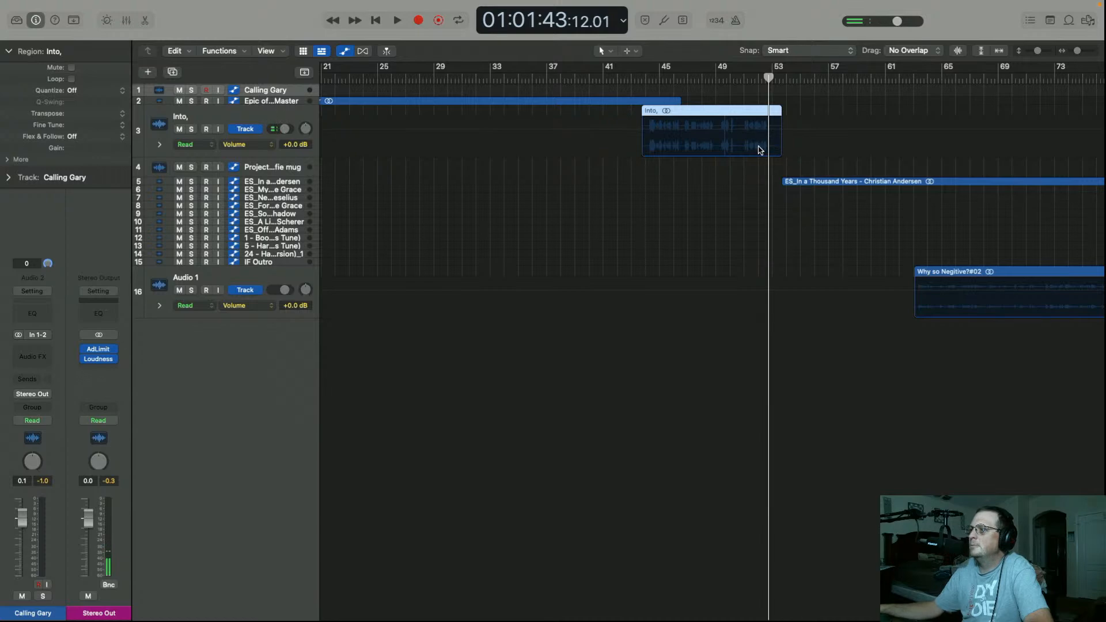
Place the playhead at 01:01:41:09.30, in the gap before the last phrase of the "Into," region
key("super+Right")
key("super+Right")
key("super+Right")
key("super+Right")
key("super+Right")
key("super+Right")
key("super+Right")
key("super+Right")
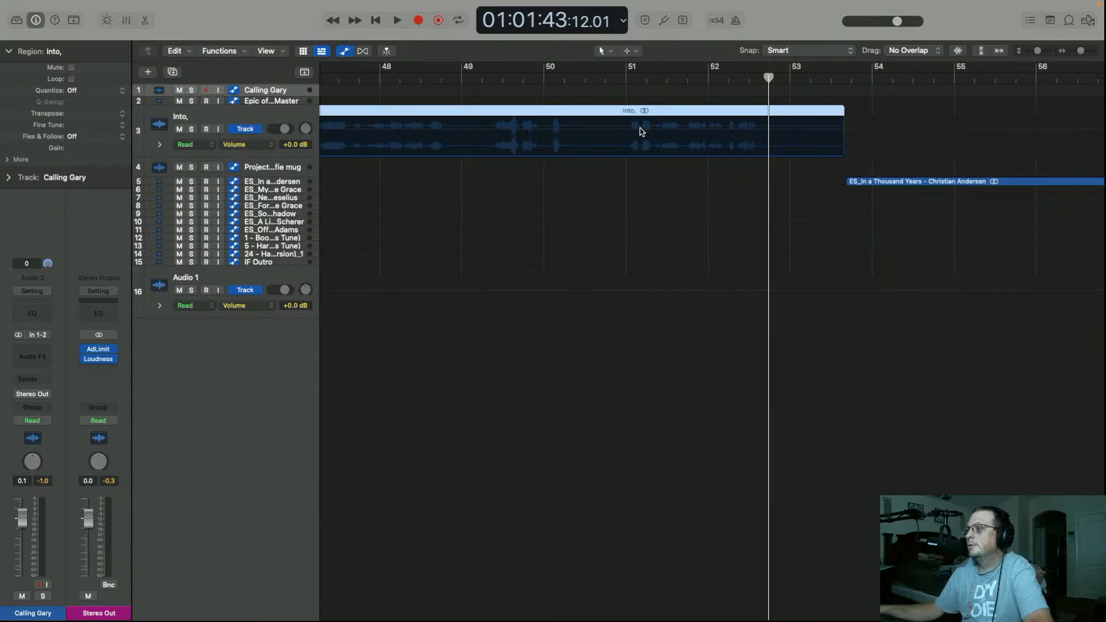
left_click(696, 78)
left_click(687, 77)
left_click(682, 78)
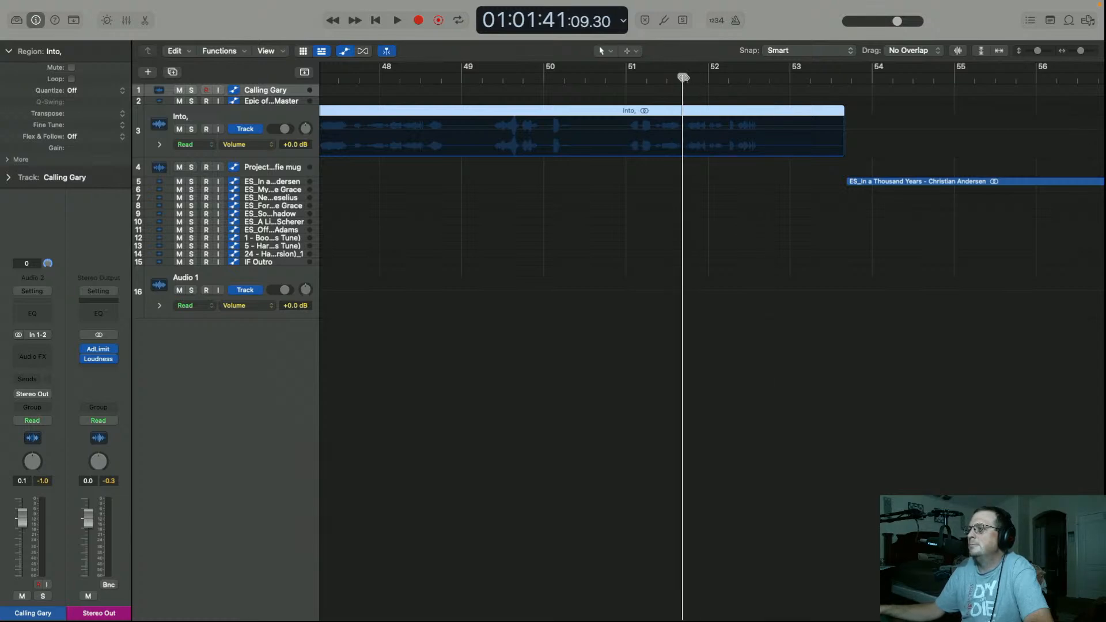
Audition the last phrase of the "Into," region and return the playhead to 01:01:41:09.30
key("space")
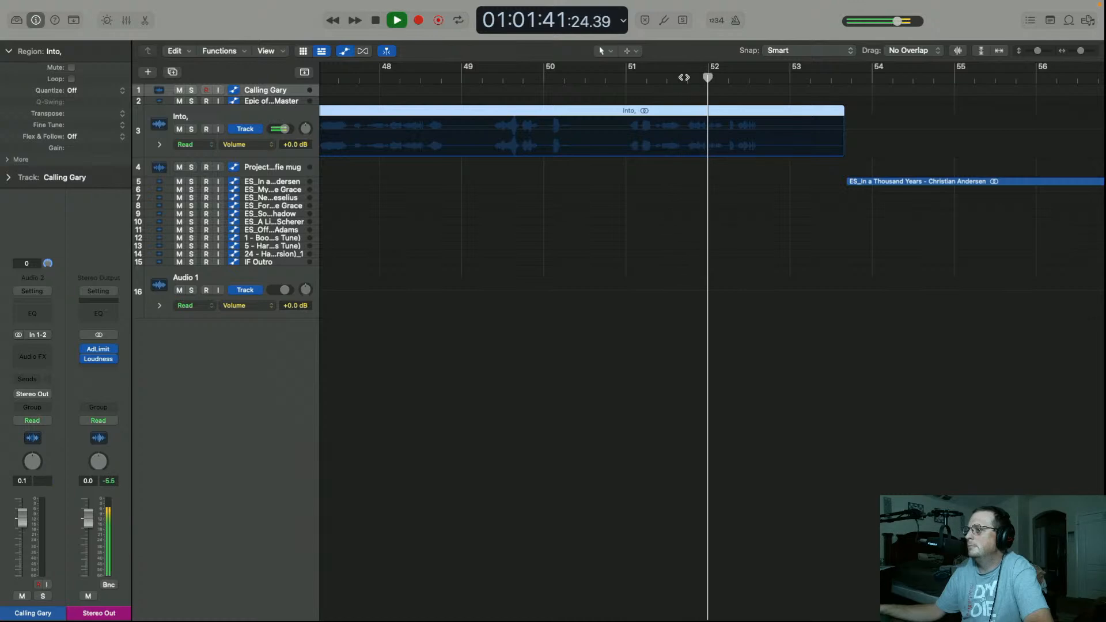
left_click(687, 77)
left_click(687, 78)
key("space")
left_click(683, 78)
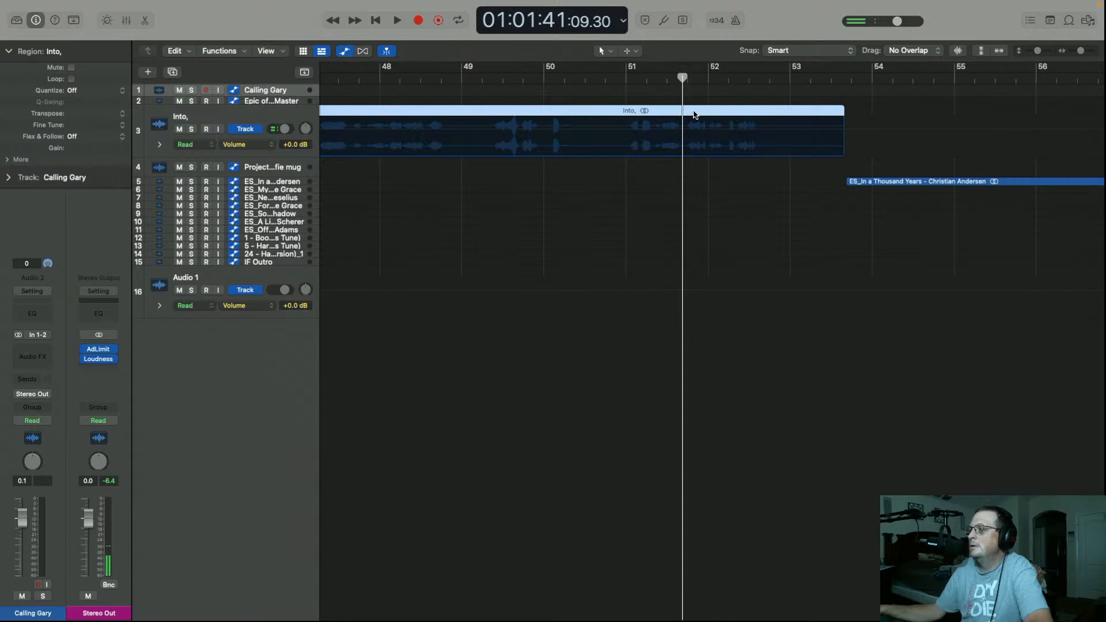
Split the "Into," region at 01:01:41:11.07, just before its last phrase, and audition the split-off part
key("super+Right")
key("super+Right")
key("super+Right")
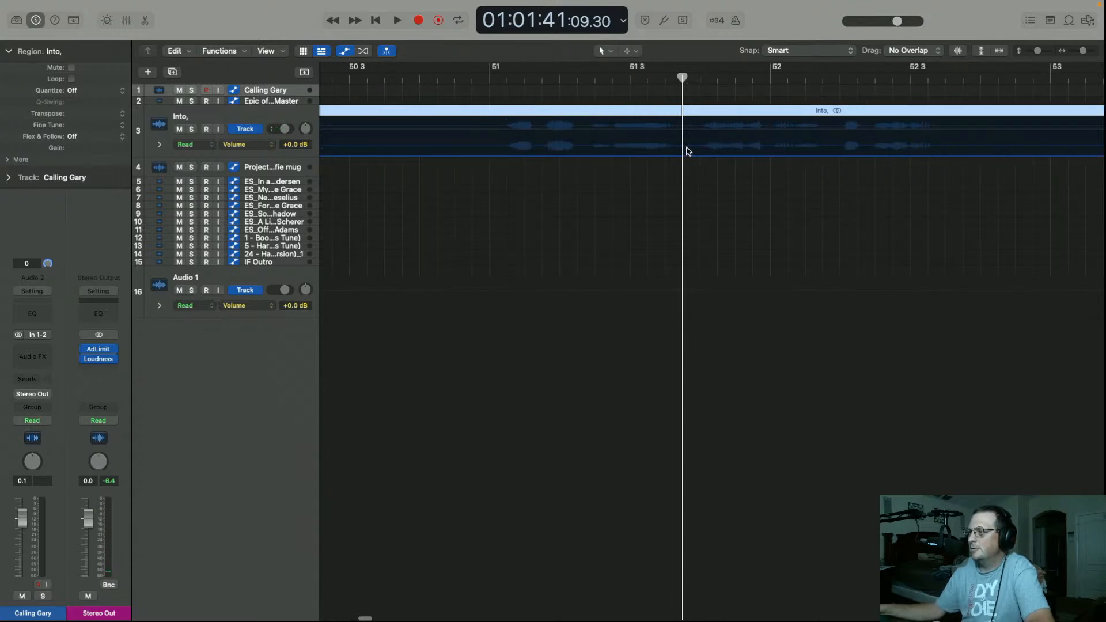
left_click(684, 79)
left_click_drag(684, 79, 691, 78)
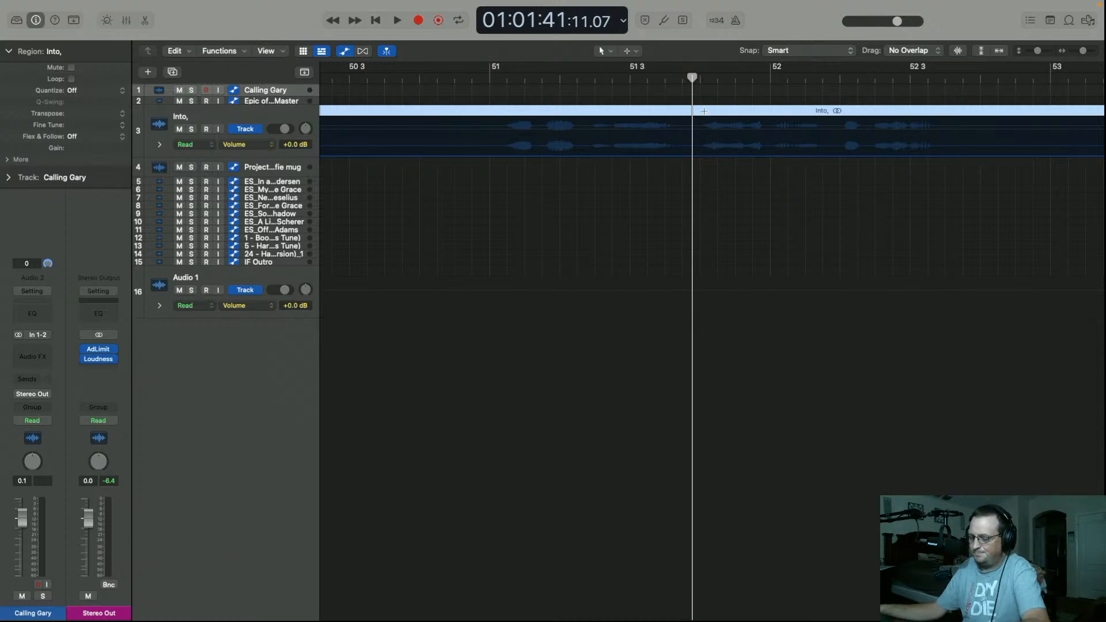
key("super+t")
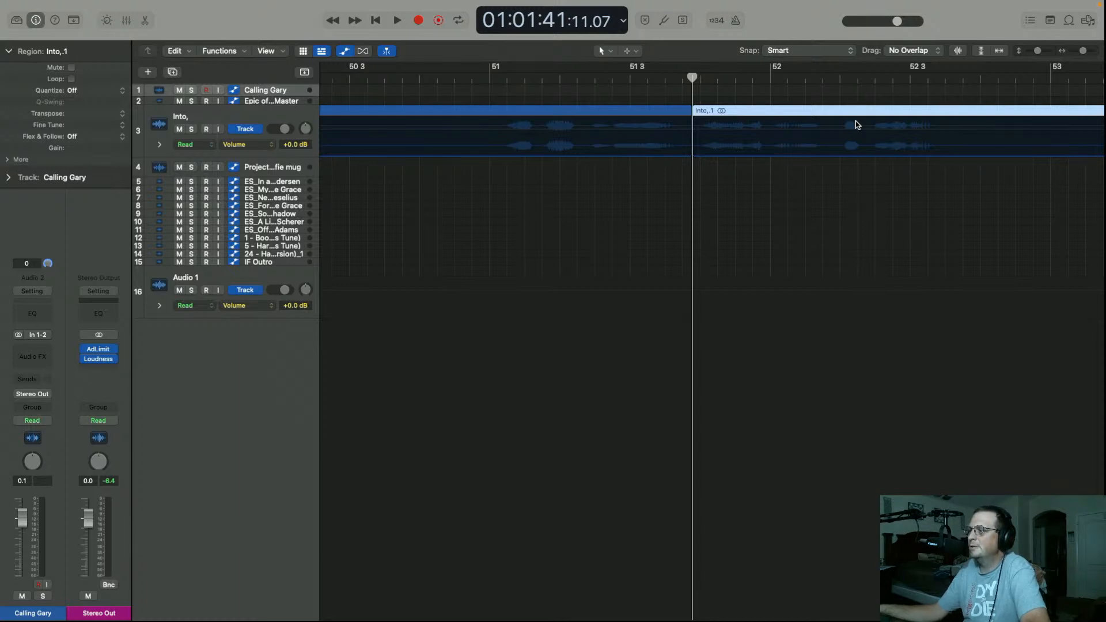
key("space")
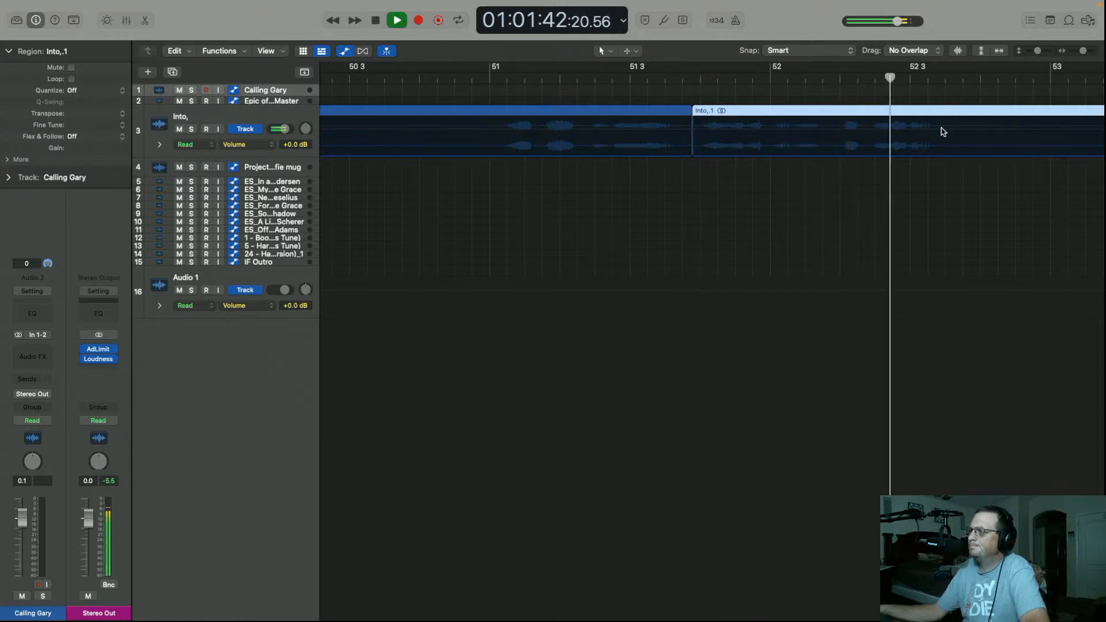
key("space")
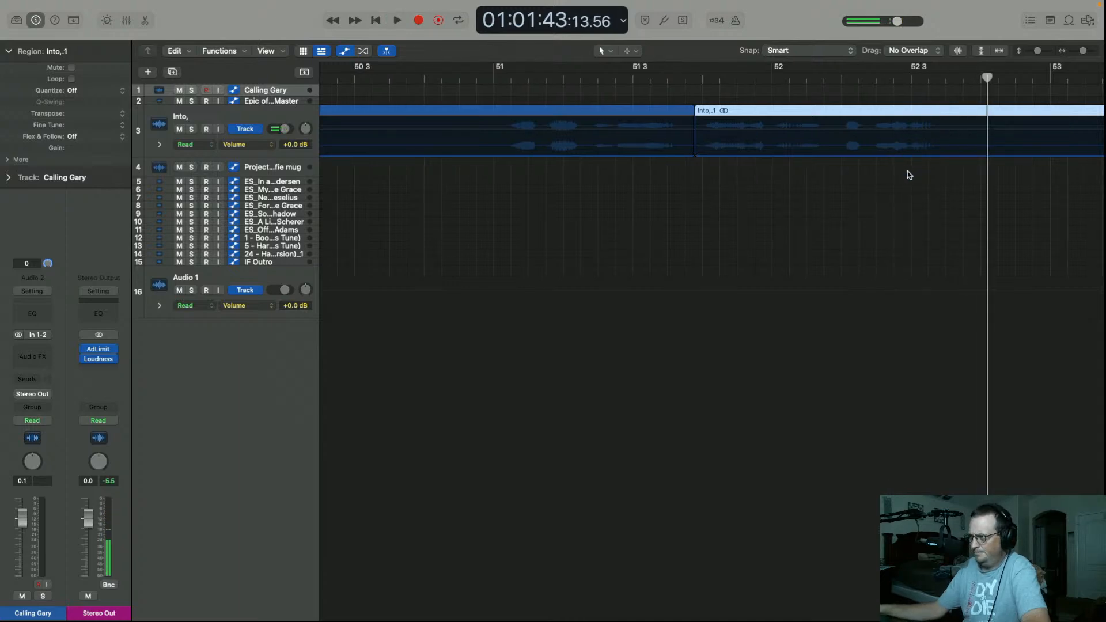
Copy the split-off end piece of the "Into," region to a new track below Audio 1, at the same time position
key("super+Left")
key("super+Left")
key("super+Left")
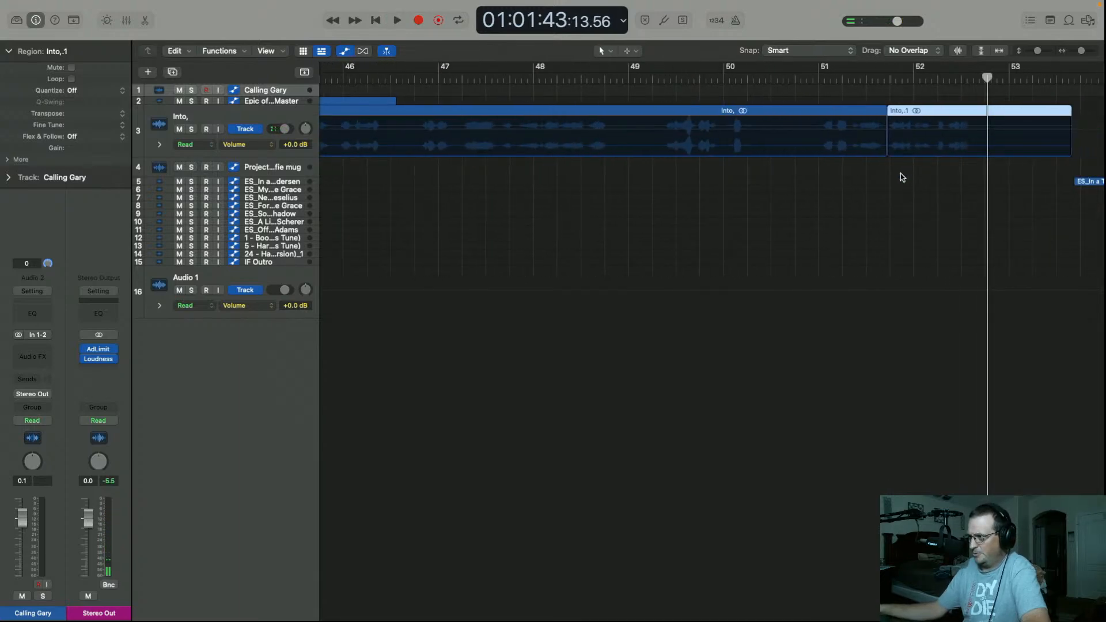
scroll(900, 174, "right", 5)
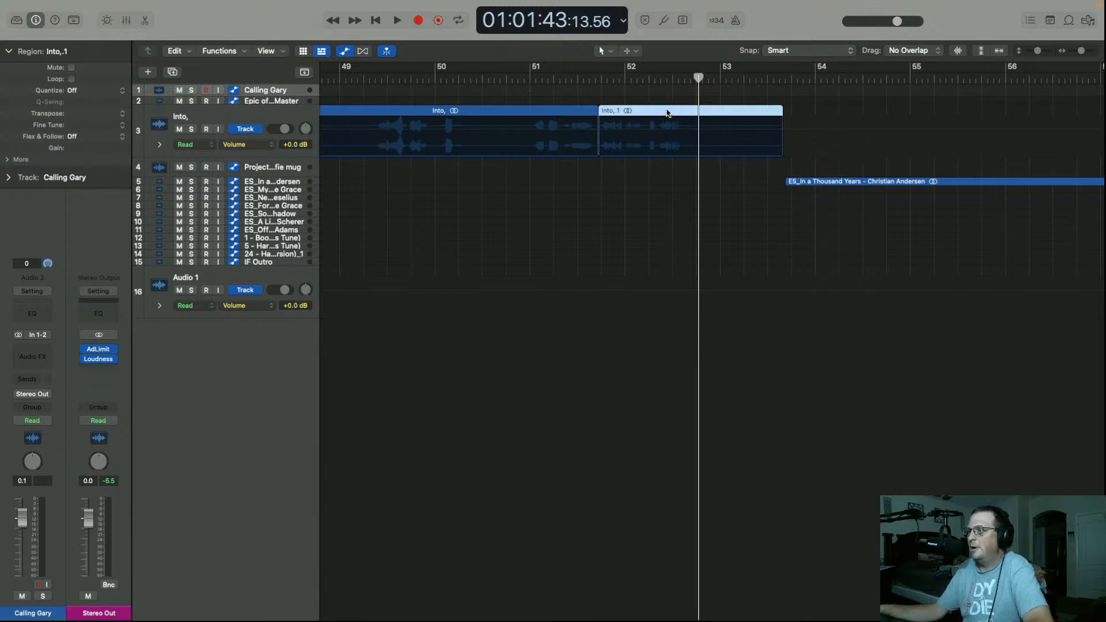
left_click_drag(667, 112, 669, 340)
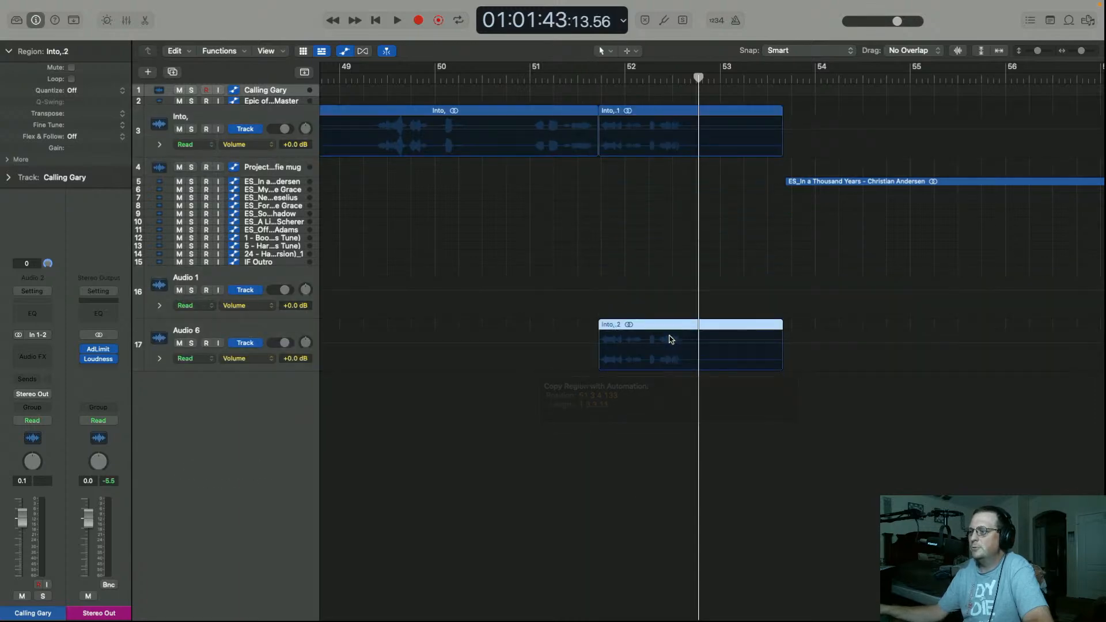
Apply the user patch "000-The Guardian of Forever" to the new Audio 6 track
left_click(275, 328)
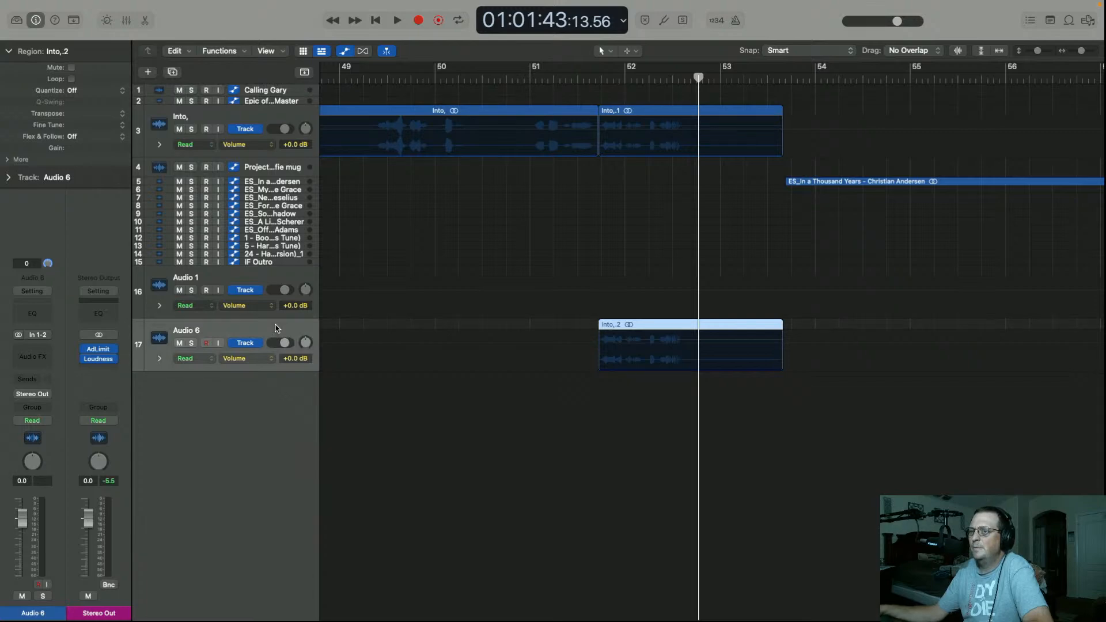
left_click(16, 21)
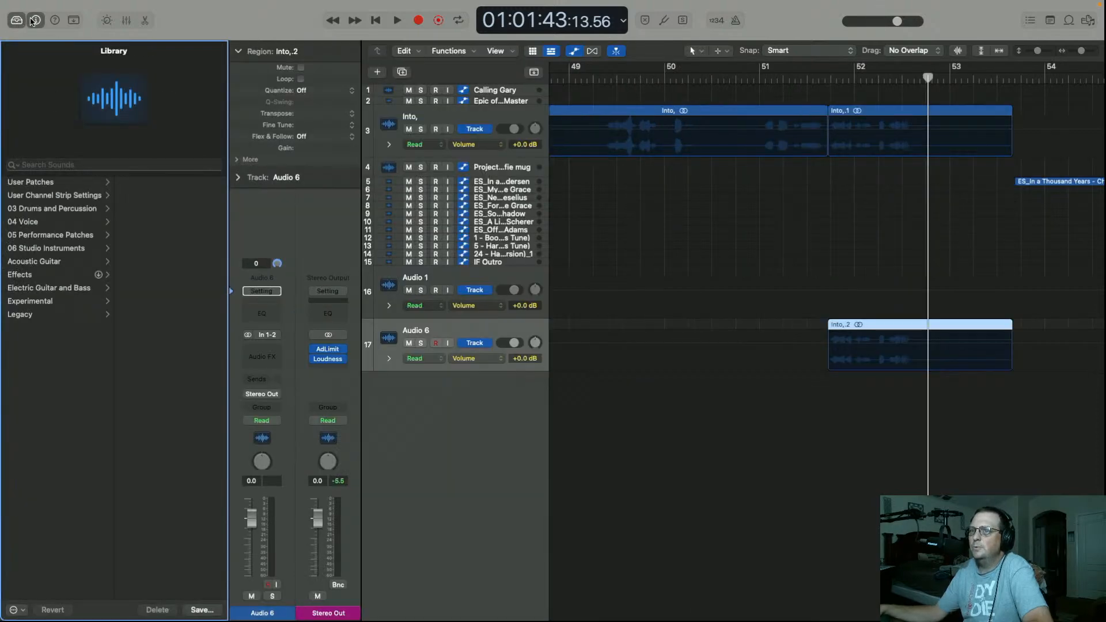
left_click(71, 184)
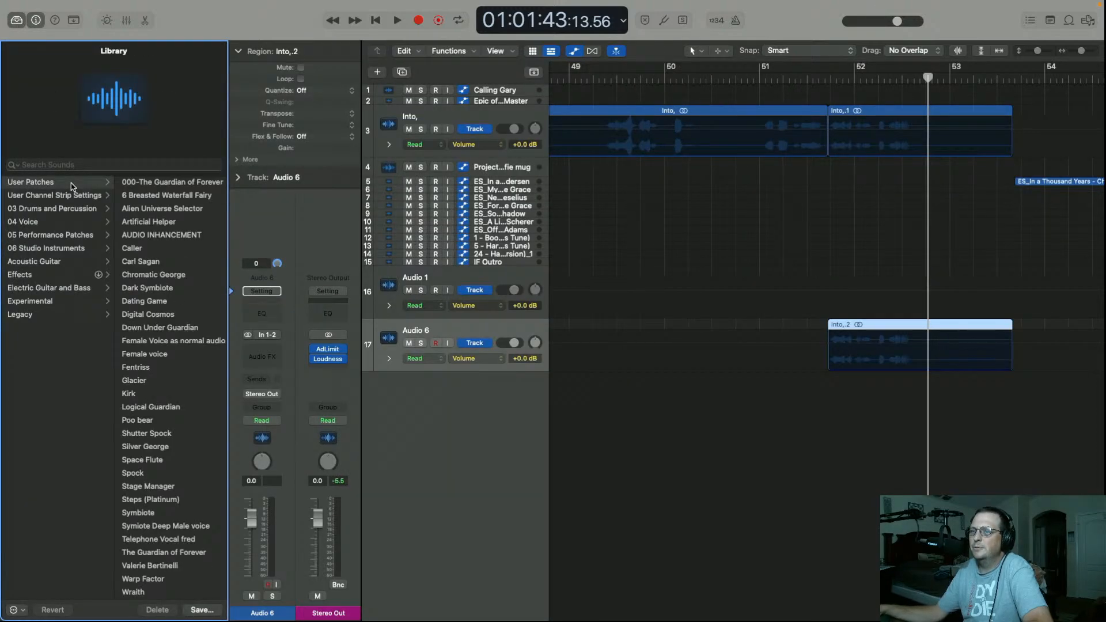
left_click(188, 183)
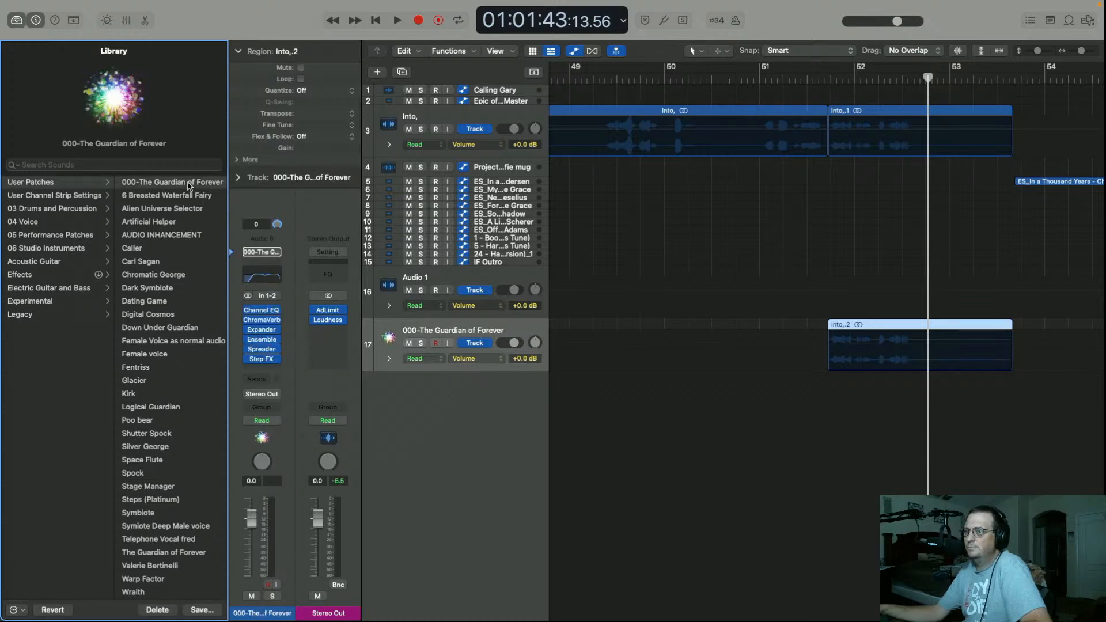
Audition the last phrase with the "000-The Guardian of Forever" voice effect, starting from 01:01:41:12.40
left_click(832, 82)
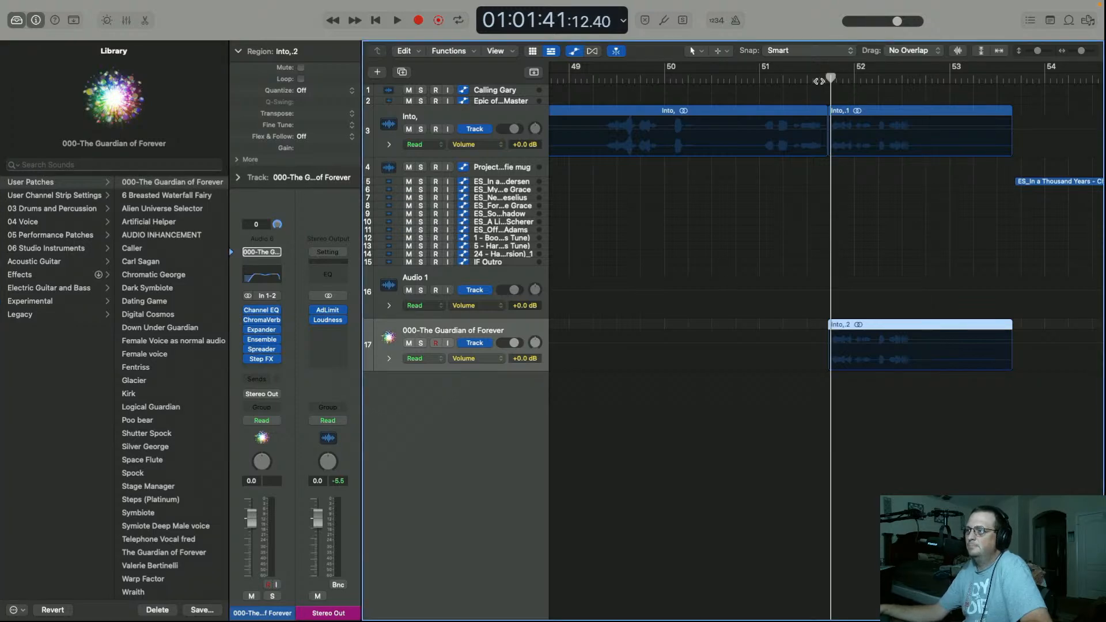
key("space")
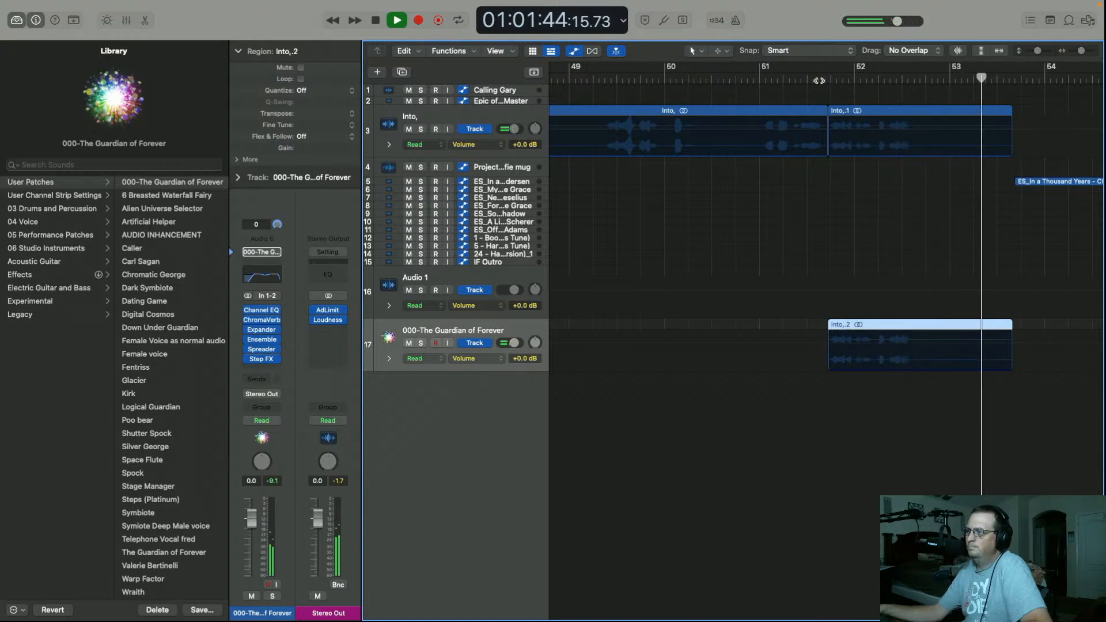
key("space")
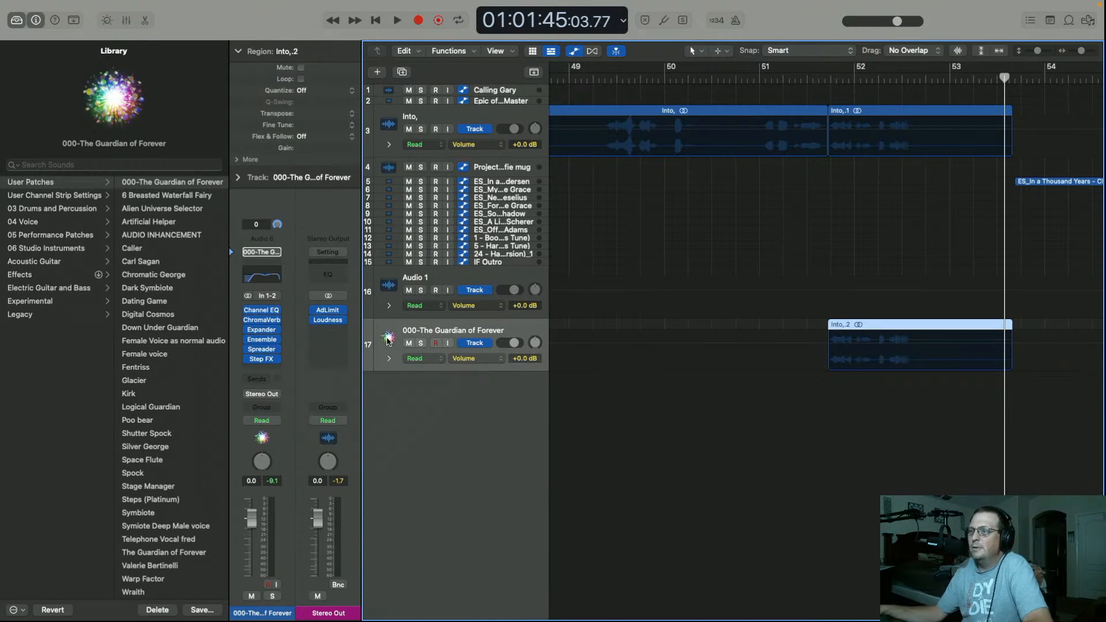
Copy the "Into,.1" region to a new track below track 17 at the same time position and apply the user patch "Carl Sagan" to it
left_click(904, 117)
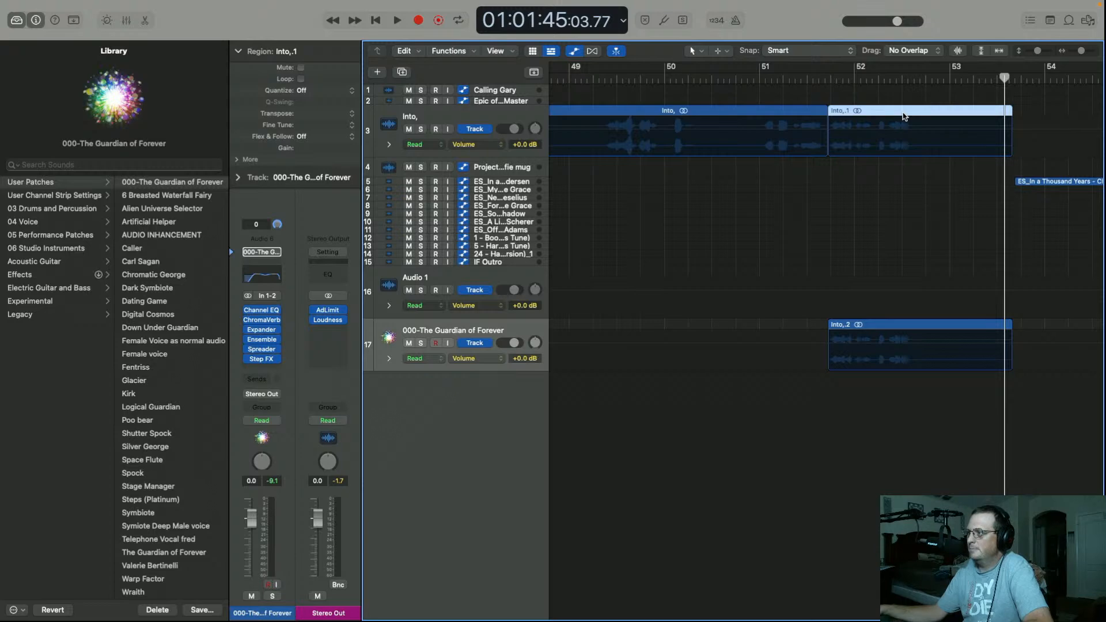
left_click_drag(902, 120, 905, 396)
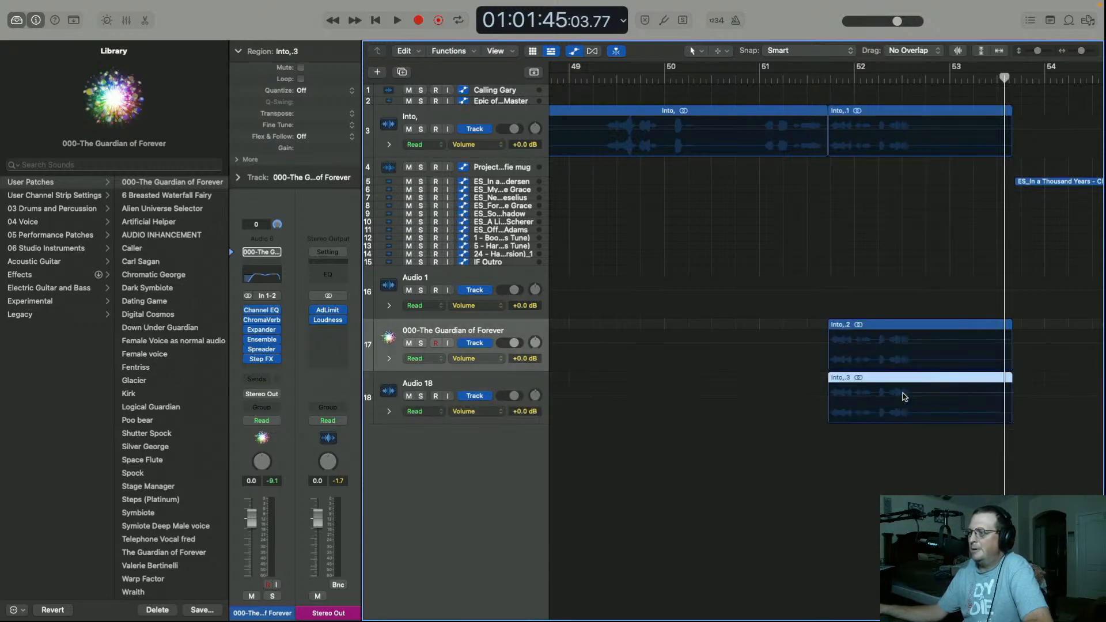
left_click(500, 387)
left_click(65, 183)
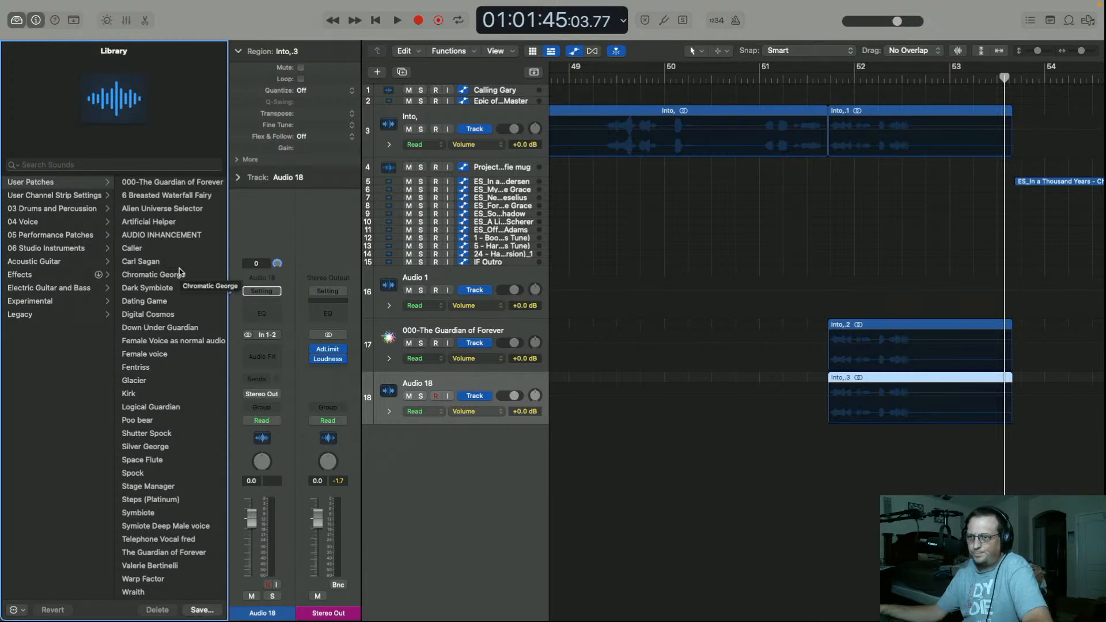
left_click(151, 264)
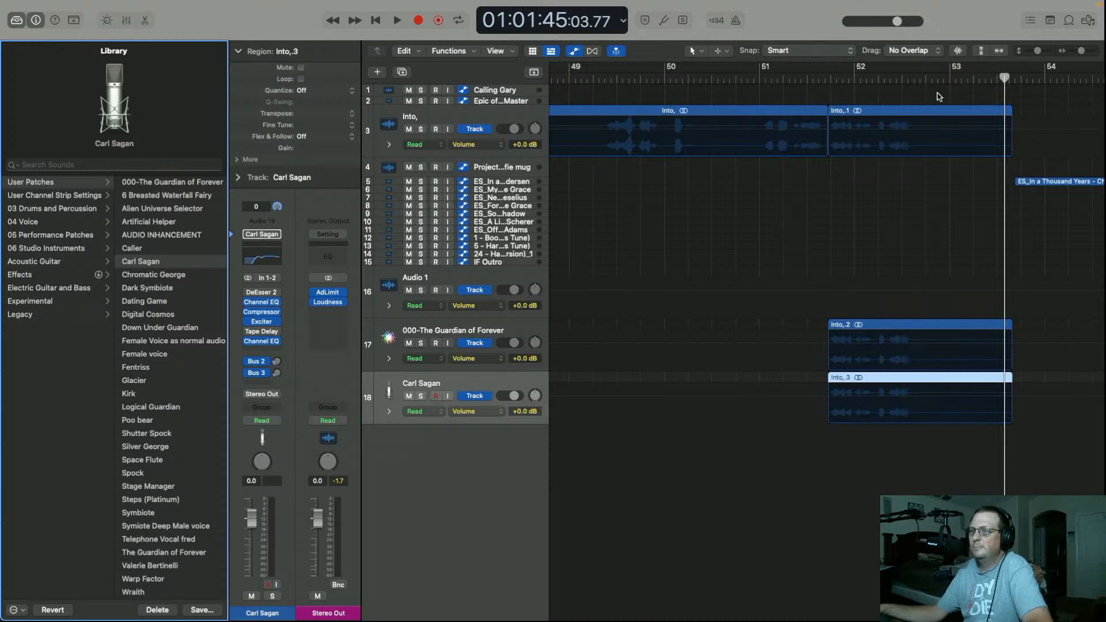
Audition the phrase from 01:01:41:09.30 with the Carl Sagan layer added
left_click(825, 79)
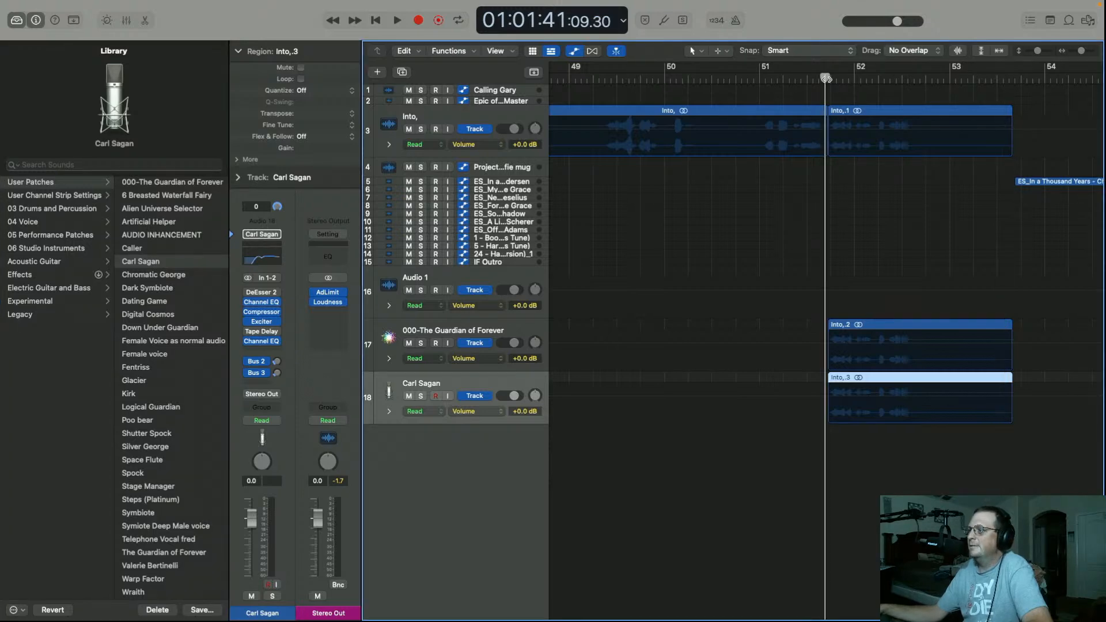
key("space")
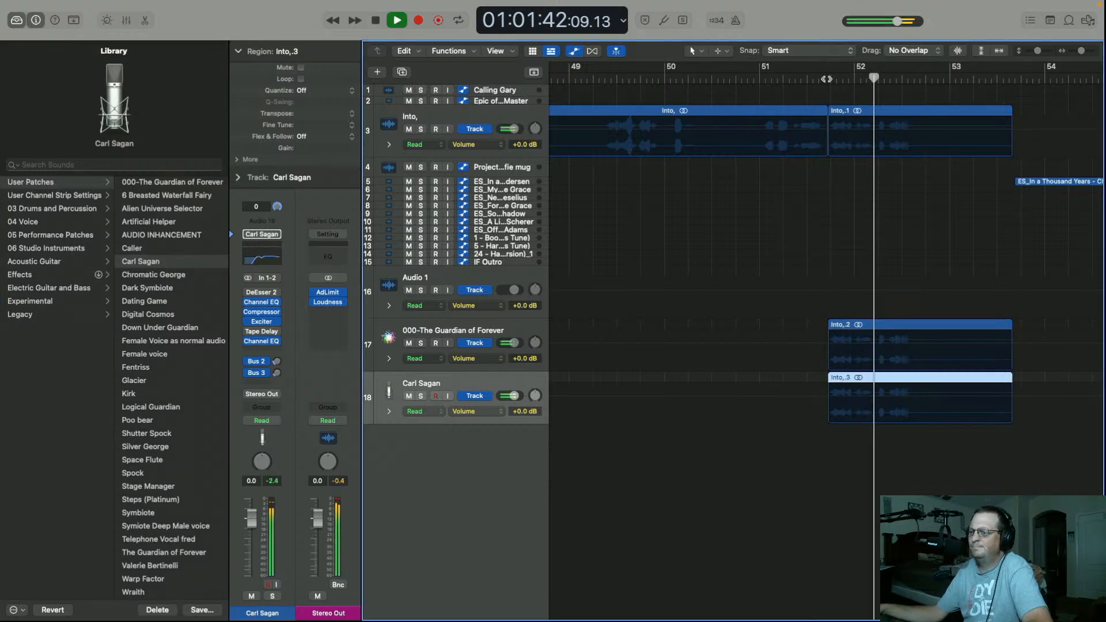
key("space")
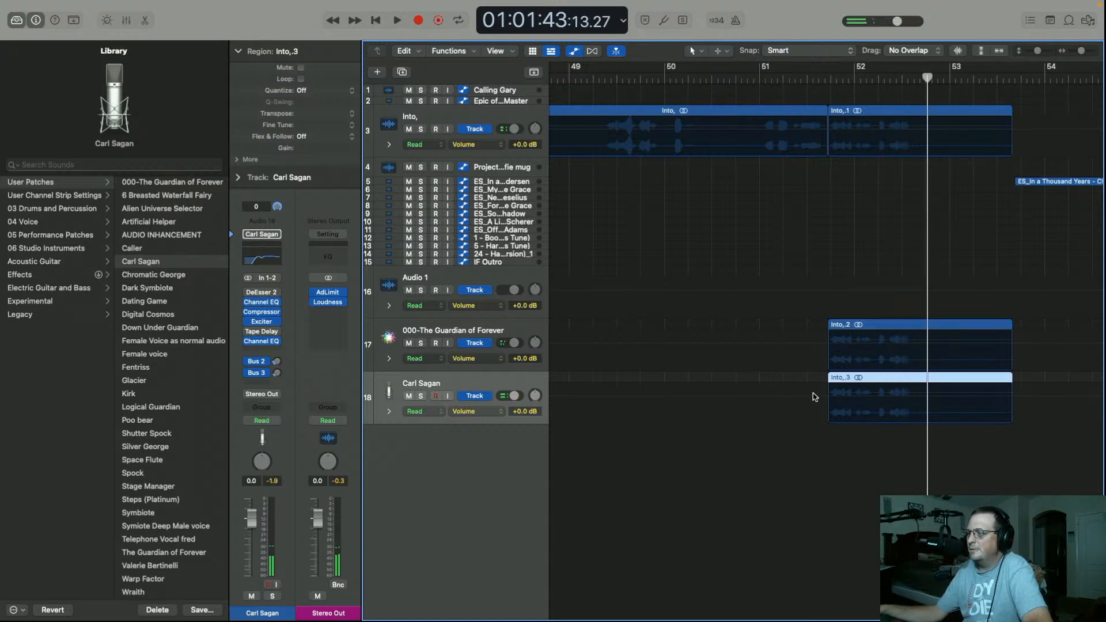
Lower the track volume automation to -9.0 dB on "000-The Guardian of Forever" and -5.5 dB on "Carl Sagan"
left_click(784, 345)
left_click_drag(783, 346, 783, 359)
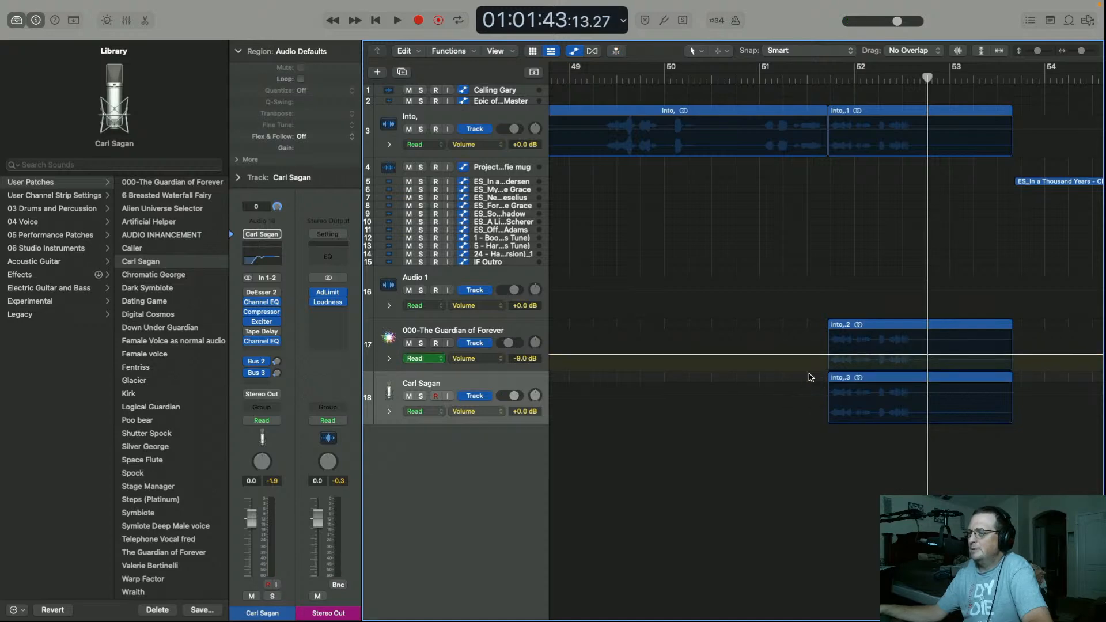
left_click_drag(793, 401, 793, 407)
Audition the new balance between the original phrase and its two effect layers from 01:01:41:09.30
left_click(826, 75)
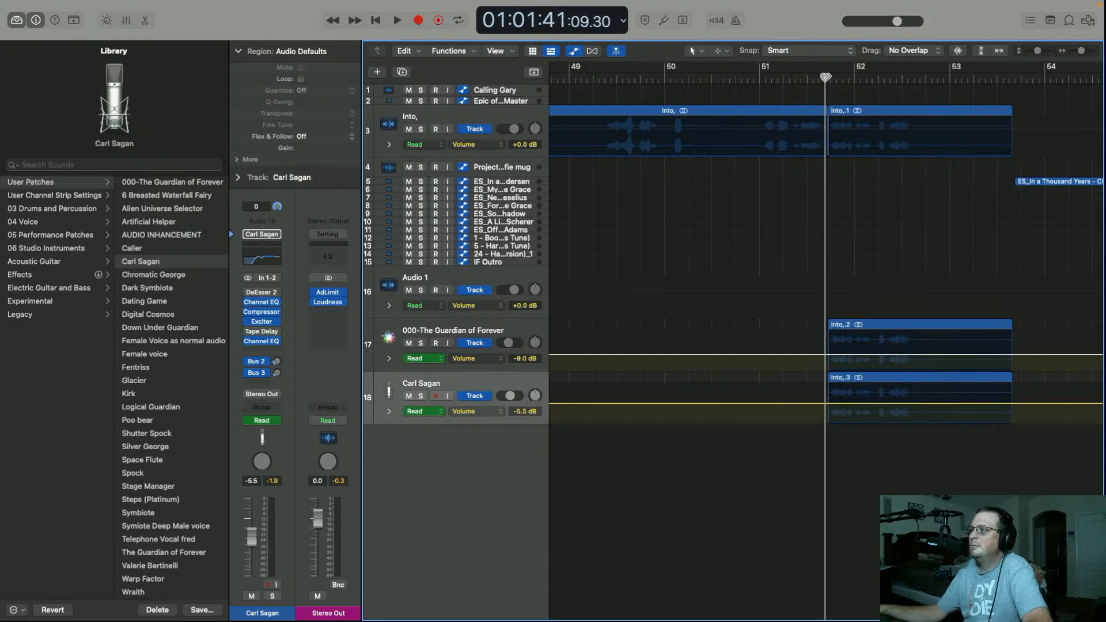
key("space")
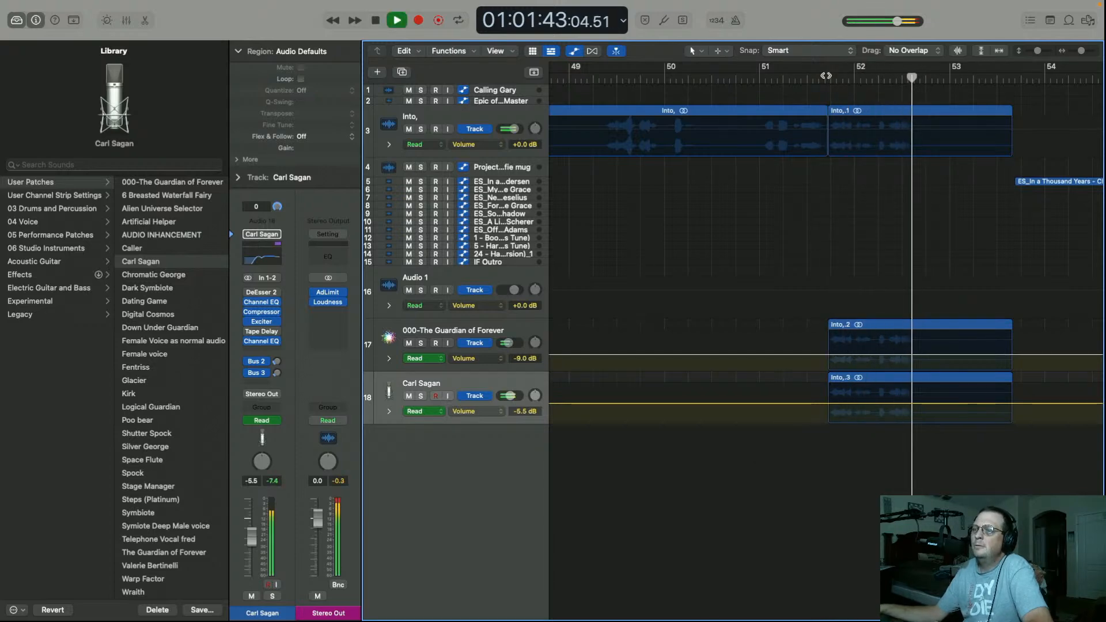
key("space")
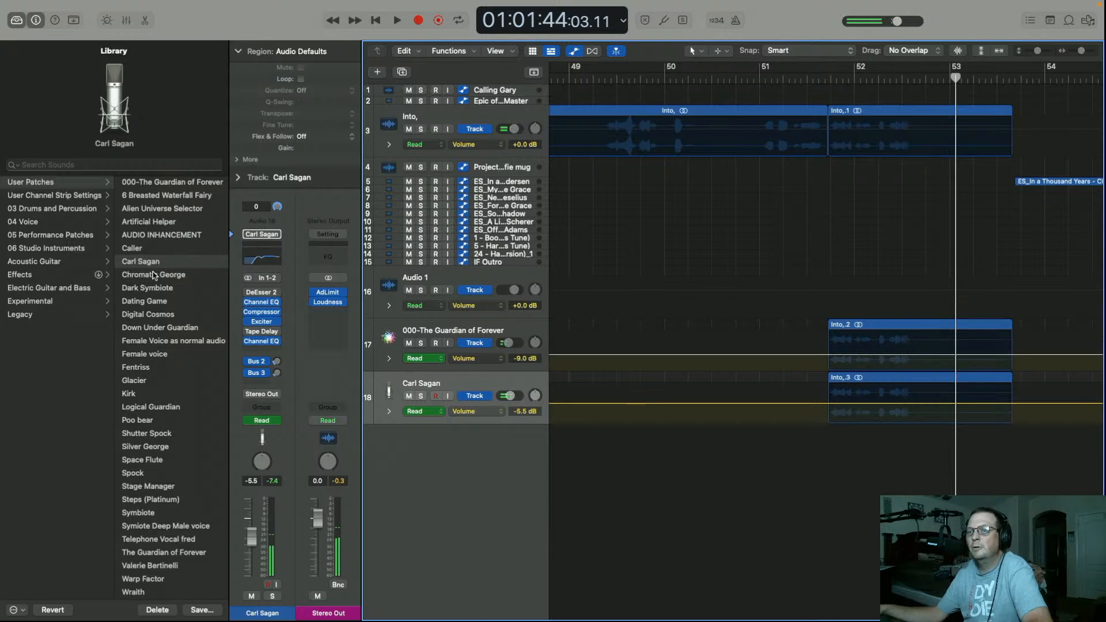
Copy the "Into,.1" region to a new track below "Carl Sagan" at the same time position and apply the user patch "Warp Factor" to it
left_click(904, 112)
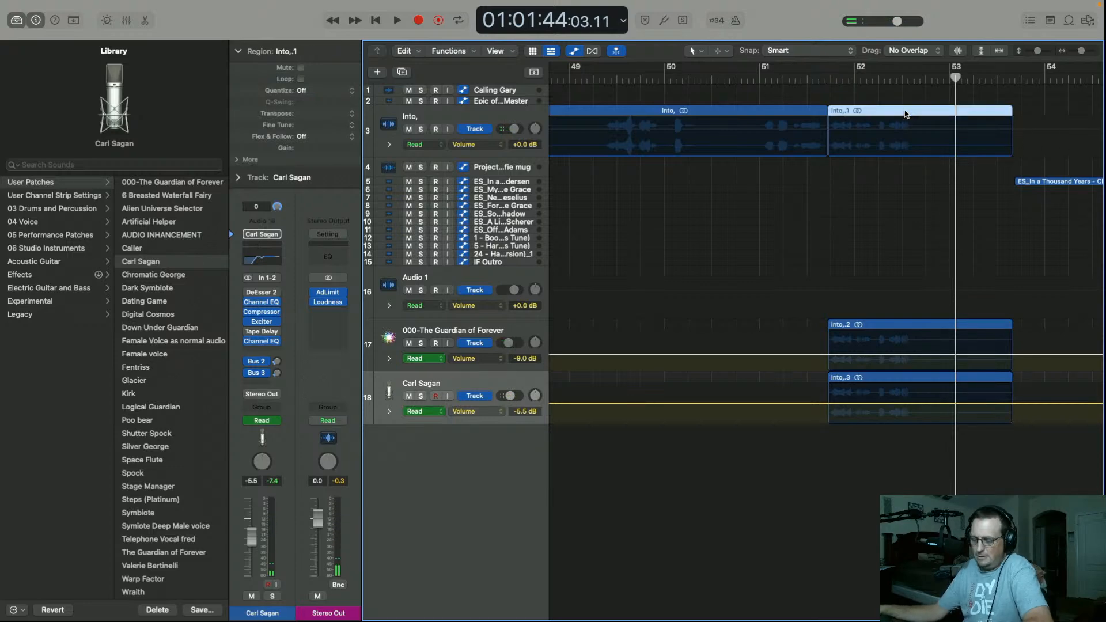
left_click_drag(905, 114, 909, 439)
left_click(504, 436)
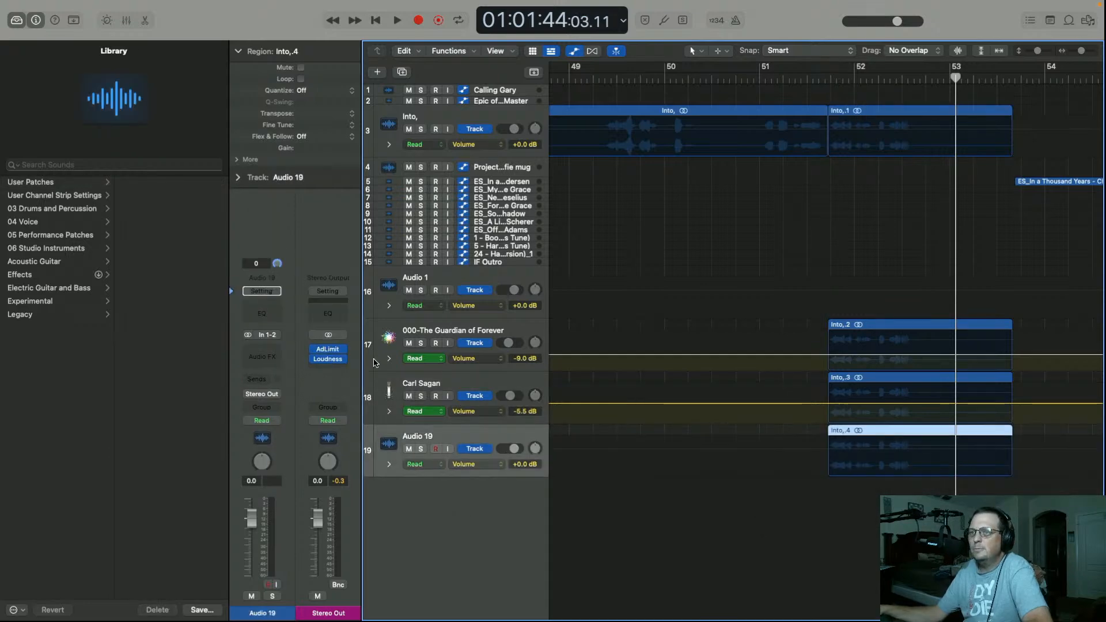
left_click(79, 183)
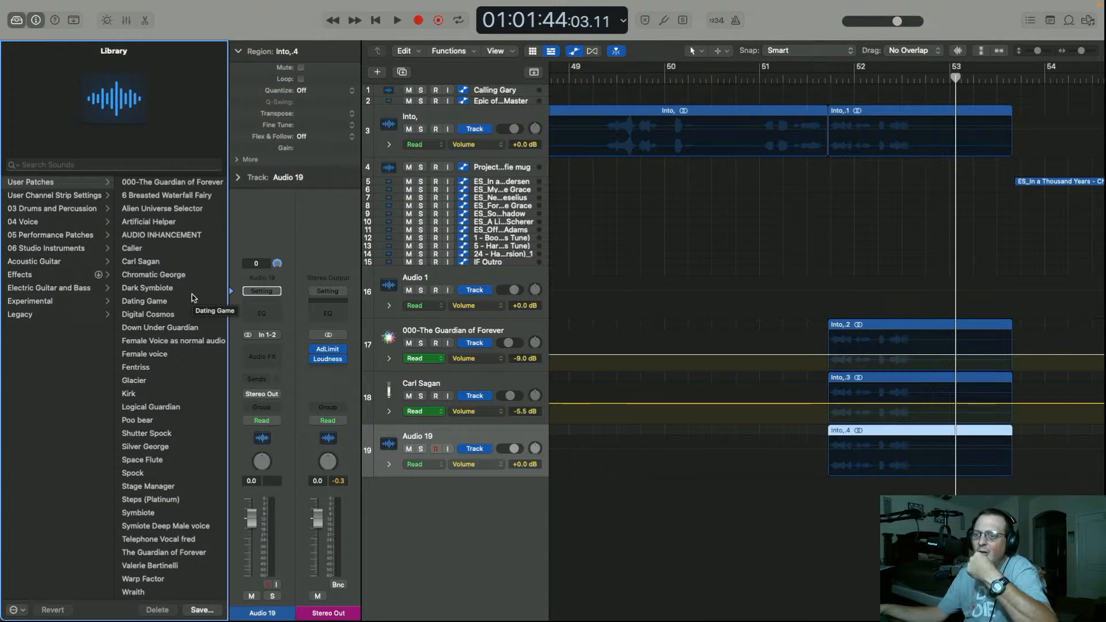
left_click(161, 579)
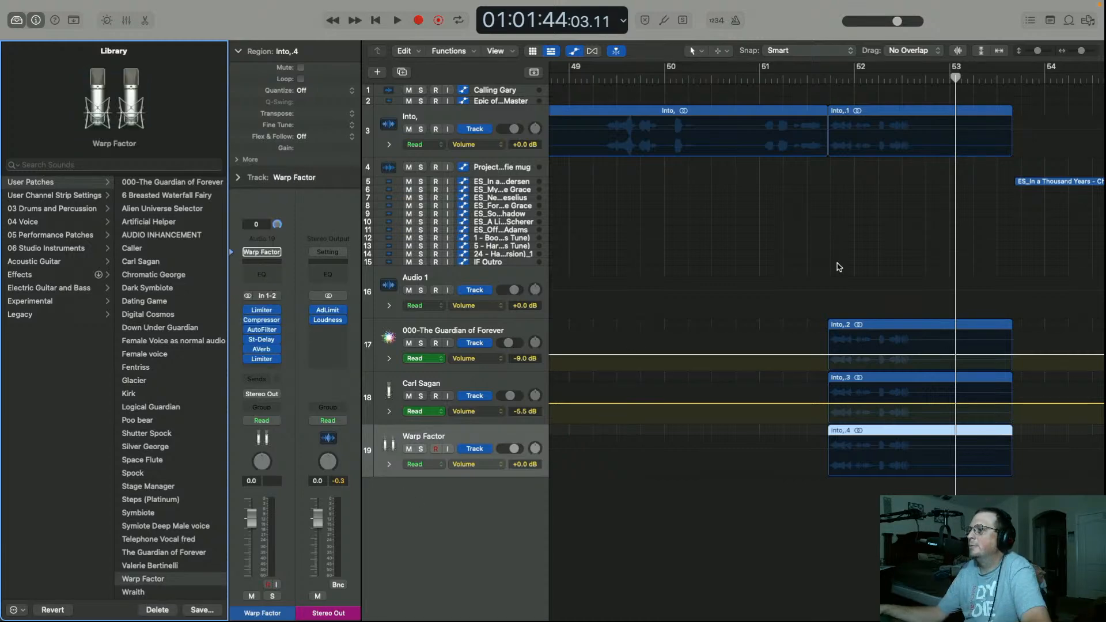
Audition the phrase from 01:01:41:12.40 with the Warp Factor layer added
left_click(828, 78)
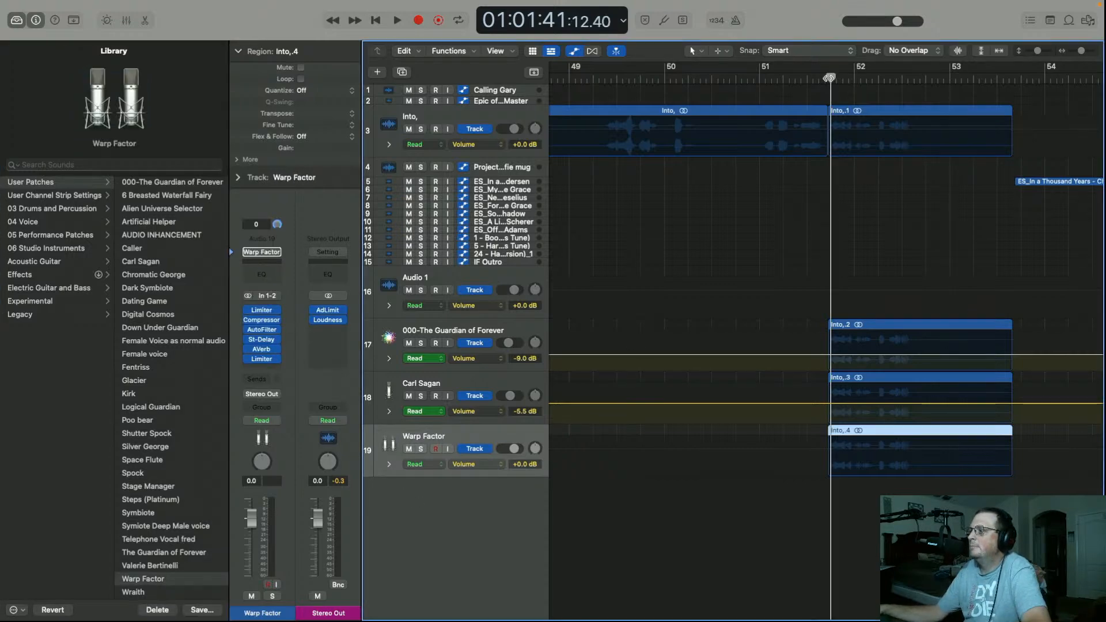
key("space")
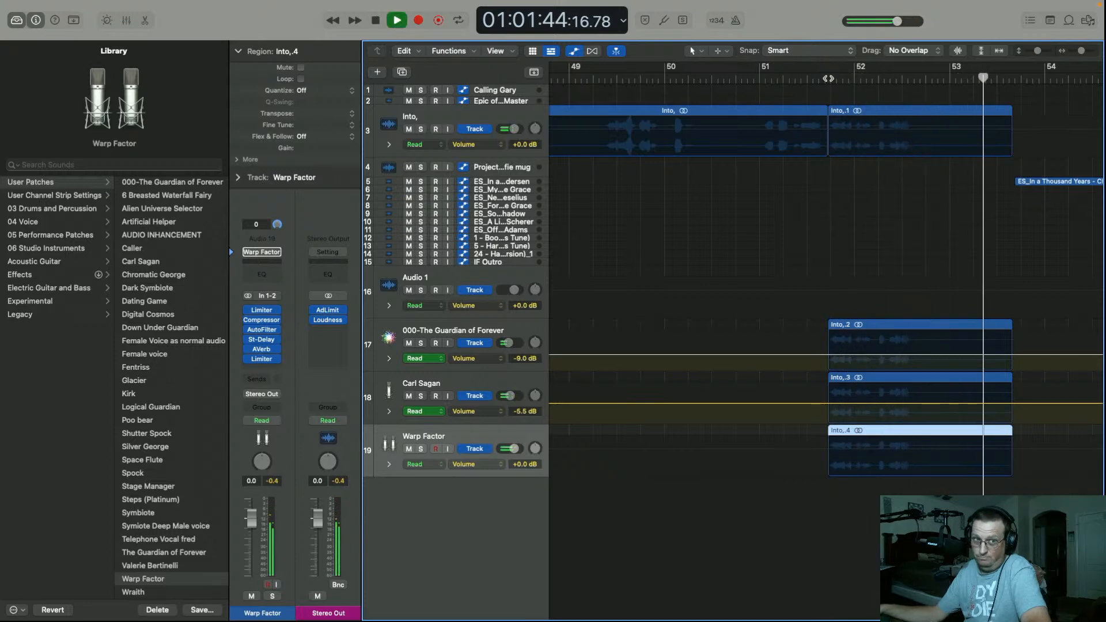
key("space")
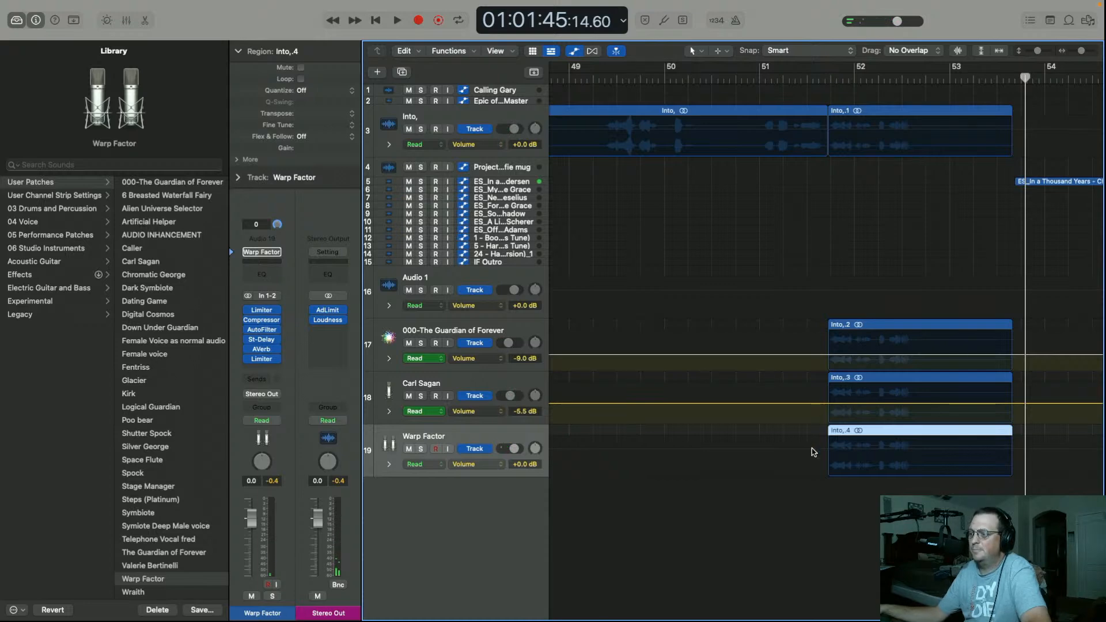
Lower the Warp Factor track's volume automation to -5.9 dB and return the playhead to 01:01:41:09.30
left_click_drag(812, 457, 812, 458)
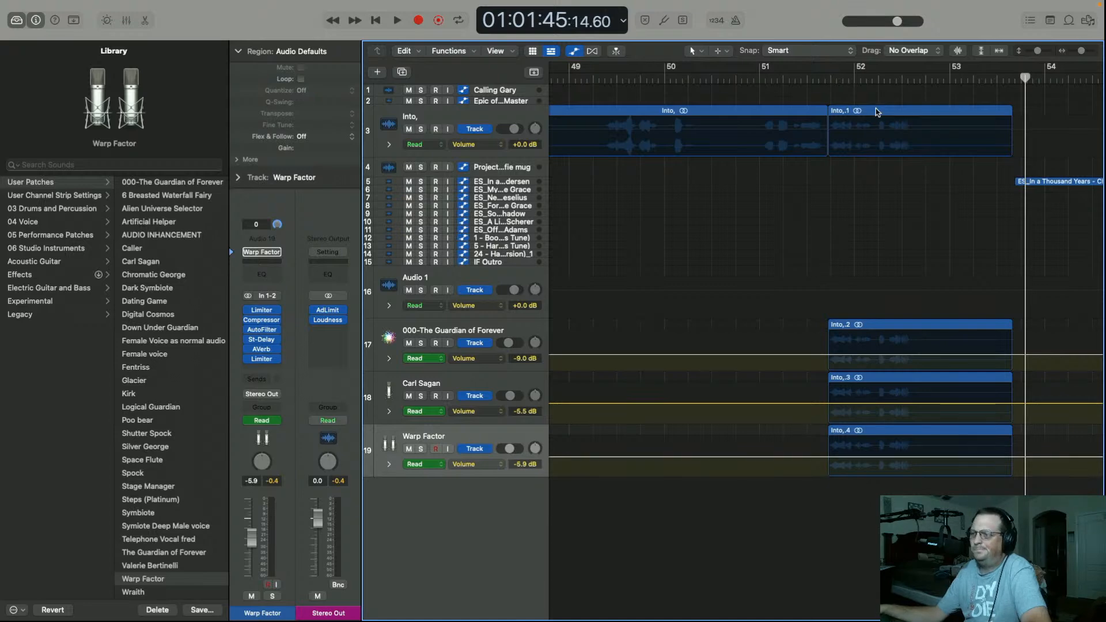
left_click(825, 79)
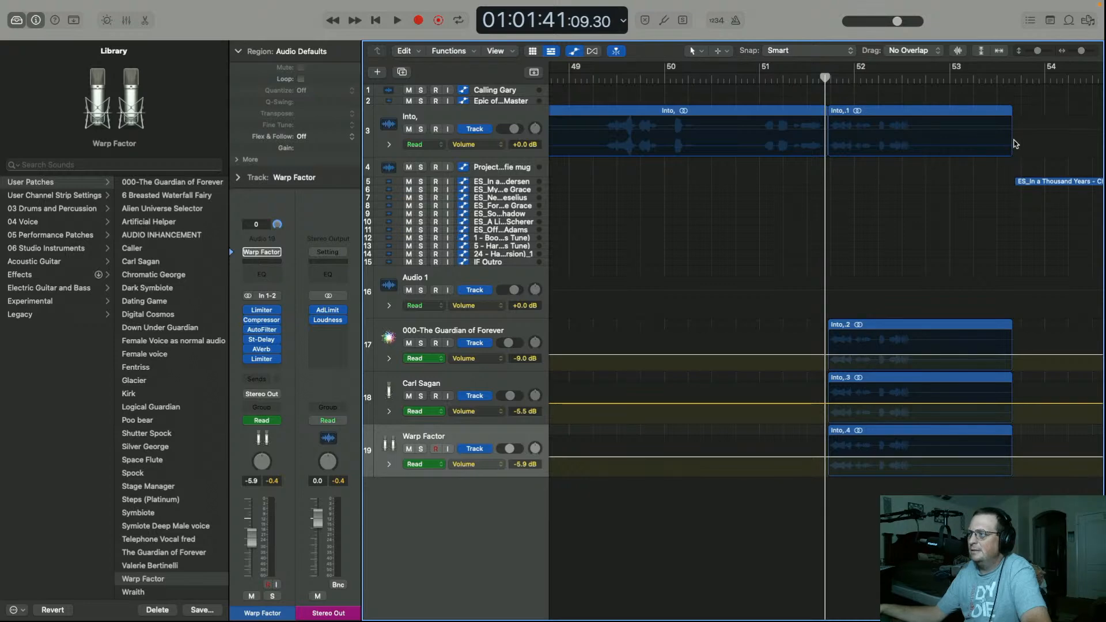
Copy the "Into,.1" region to a new track below "Warp Factor" and try the user patches "Caller" and "Artificial Helper" on it
left_click(933, 114)
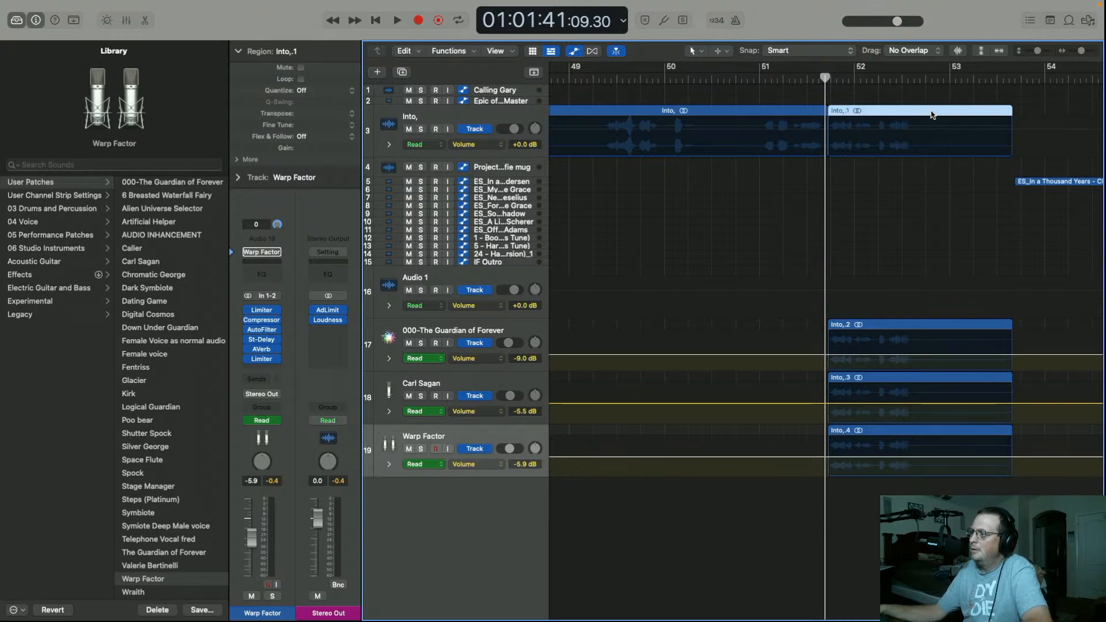
left_click_drag(930, 129, 931, 510)
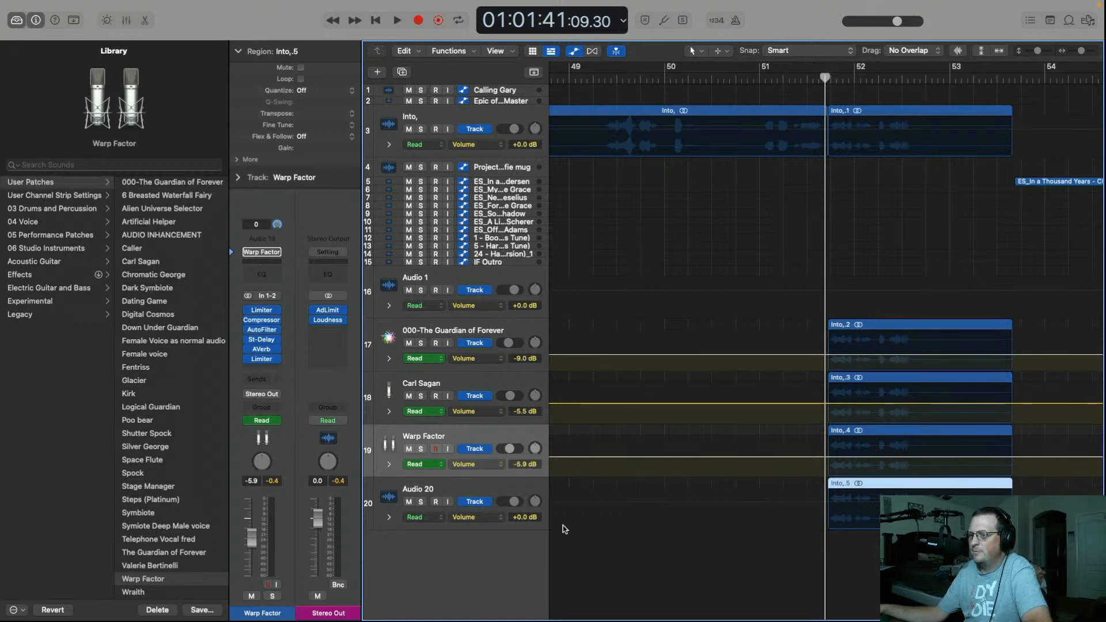
left_click(460, 483)
left_click(43, 186)
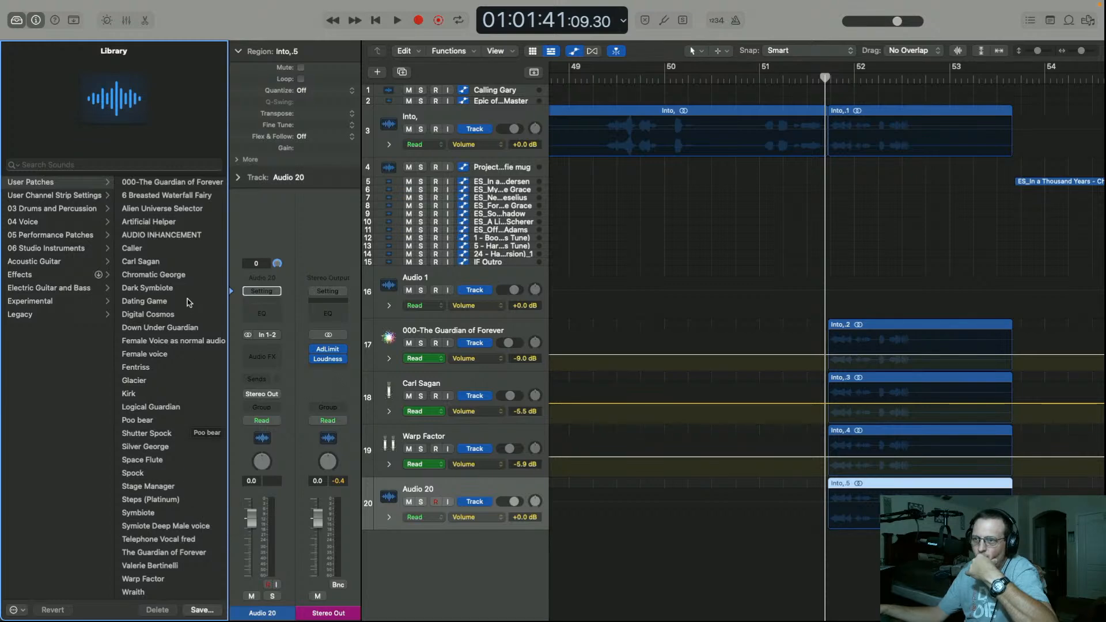
left_click(167, 249)
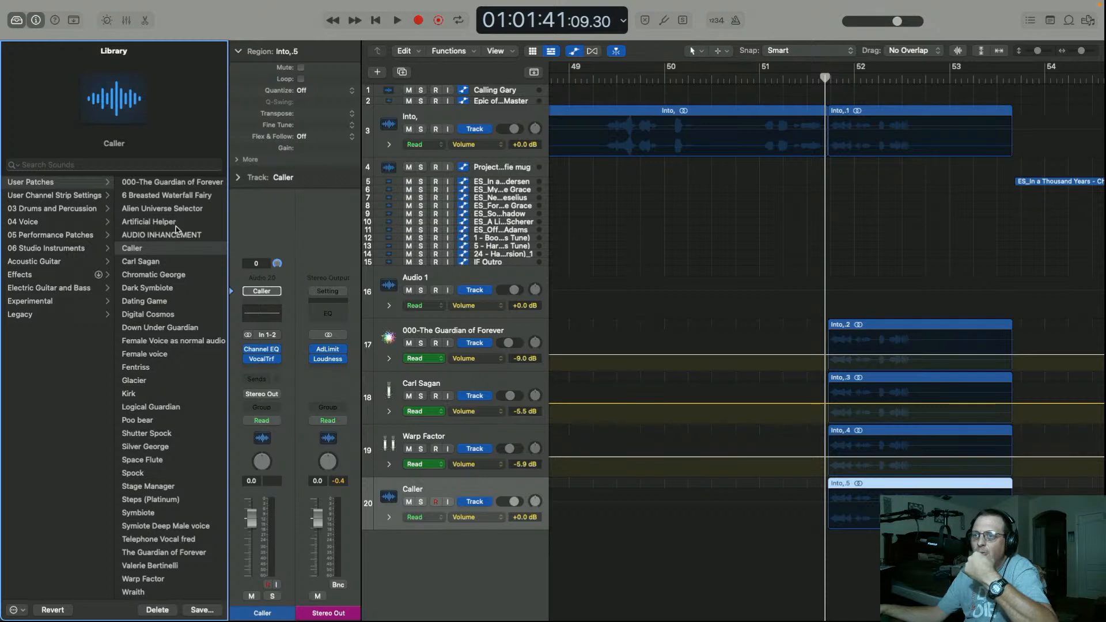
left_click(176, 225)
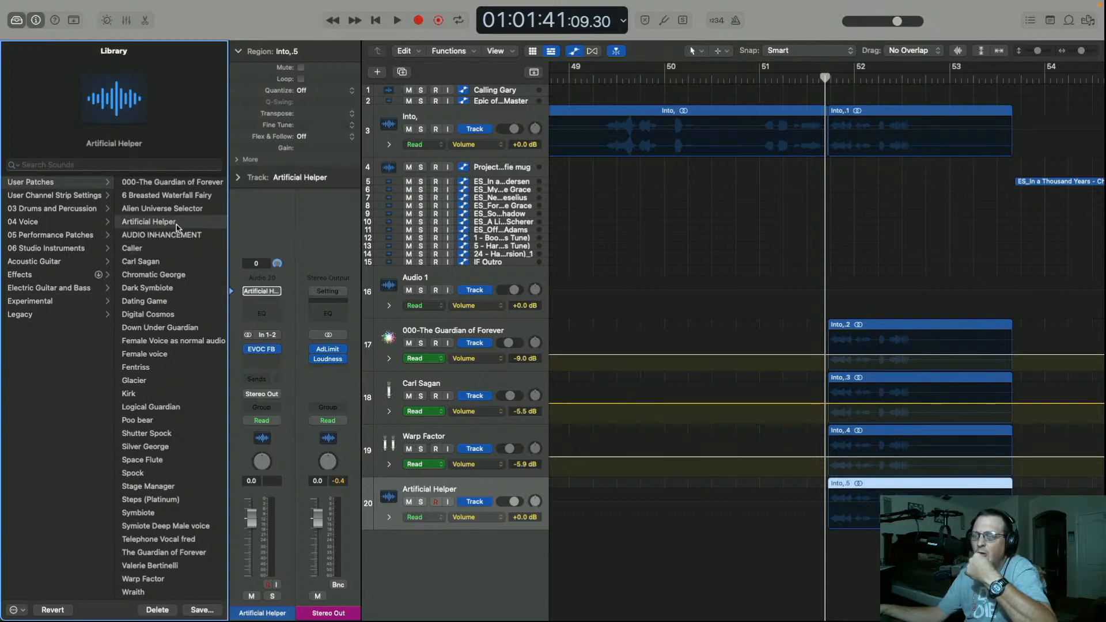
Solo track 20, audition its "Artificial Helper" patch and return the playhead to 01:01:41:09.30
left_click(421, 502)
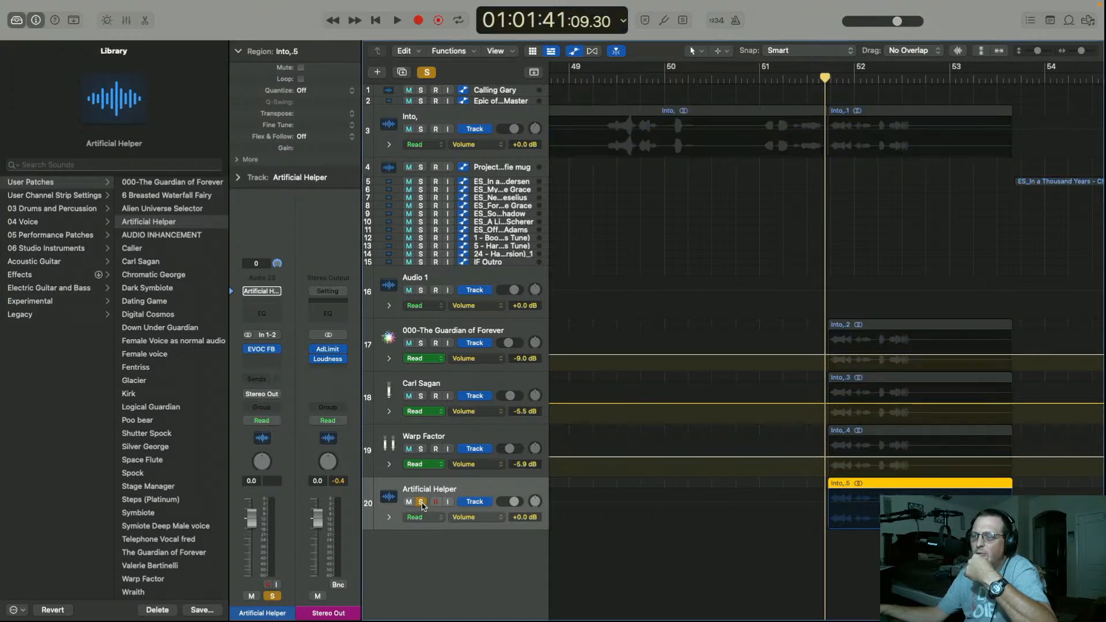
key("space")
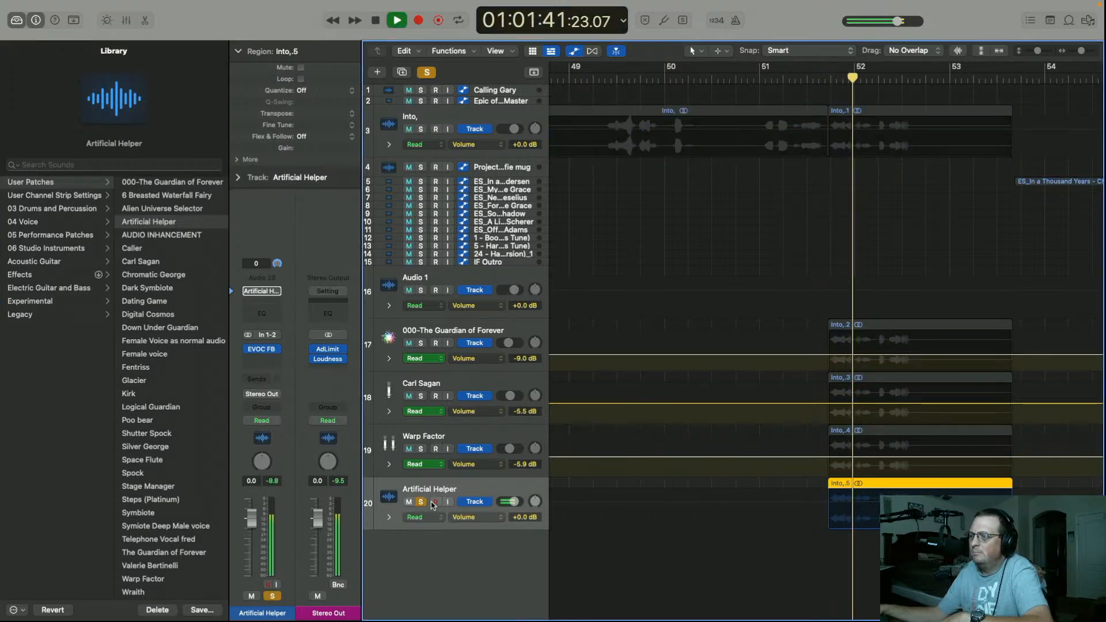
key("space")
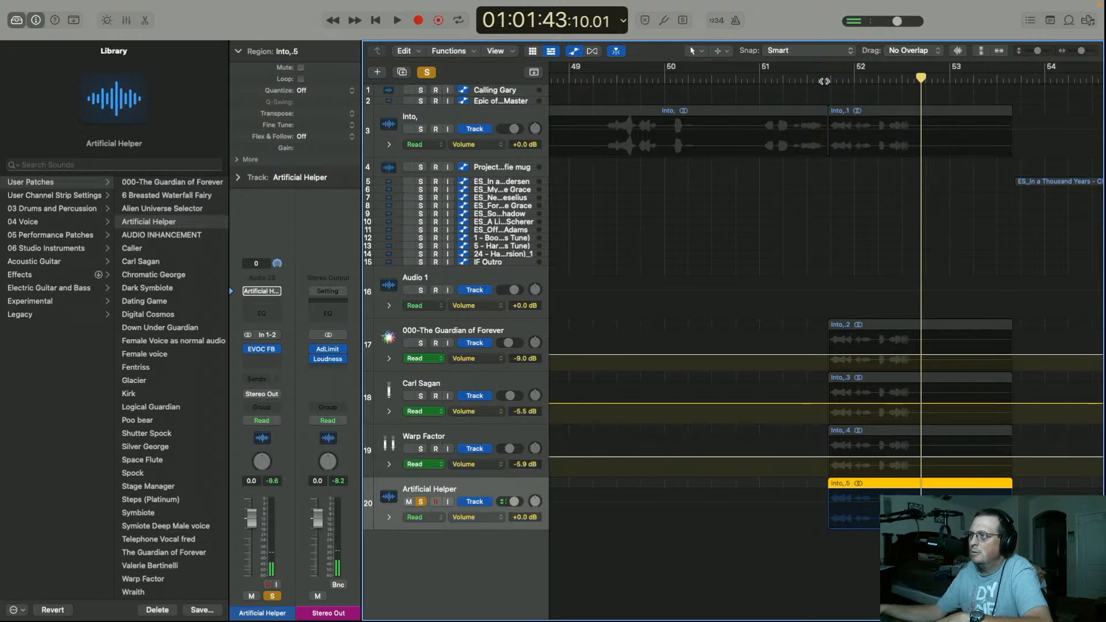
left_click(824, 81)
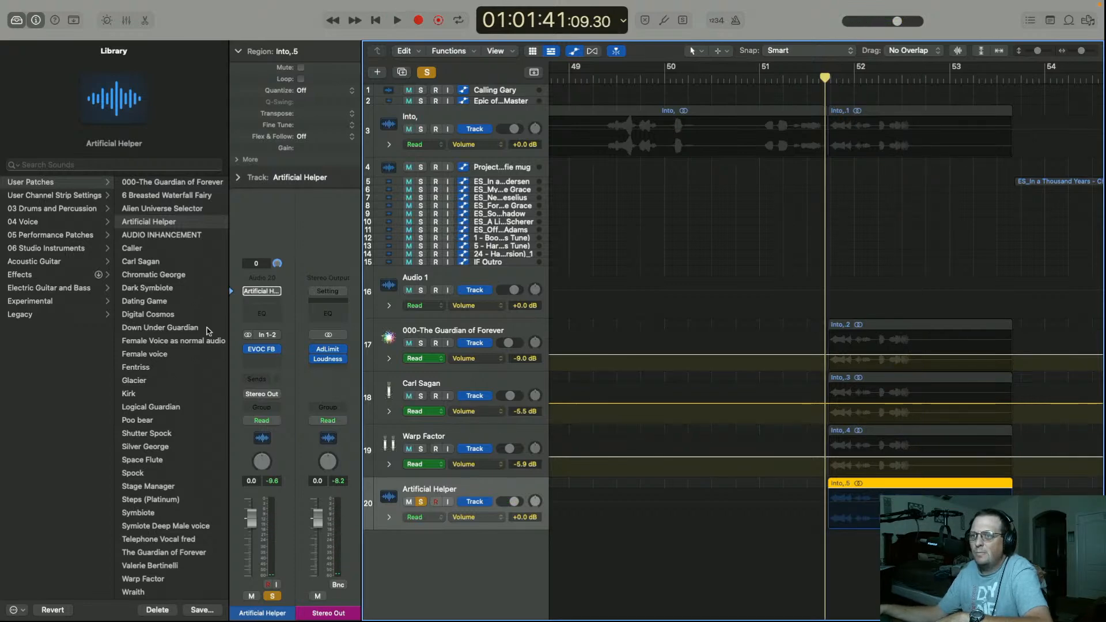
Apply the user patch "Alien Universe Selector" to the soloed track 20 and audition it
left_click(185, 209)
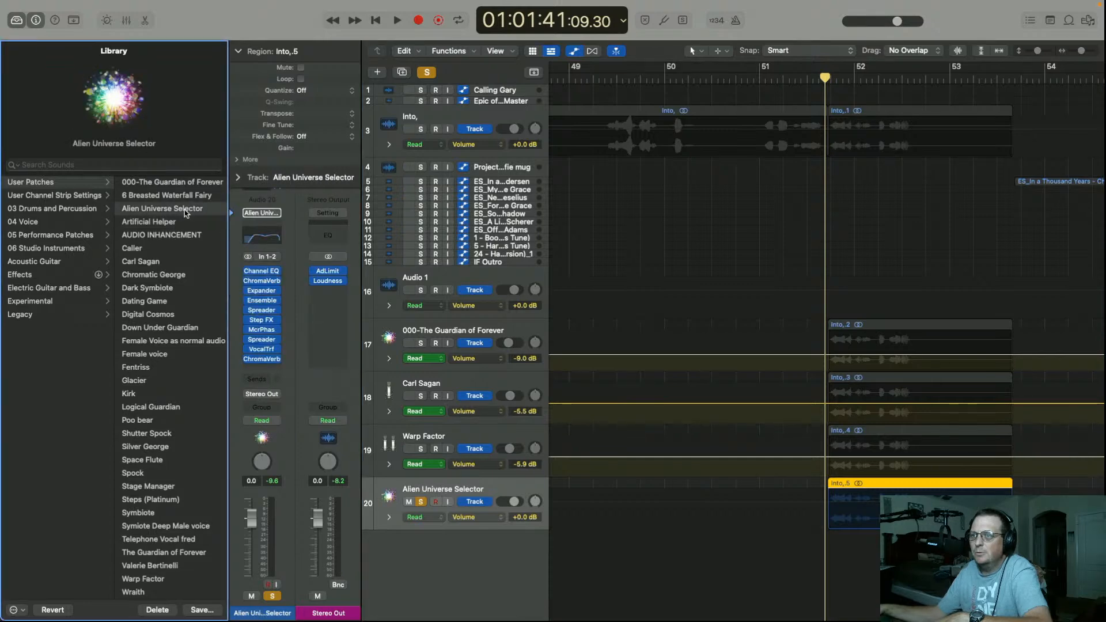
key("space")
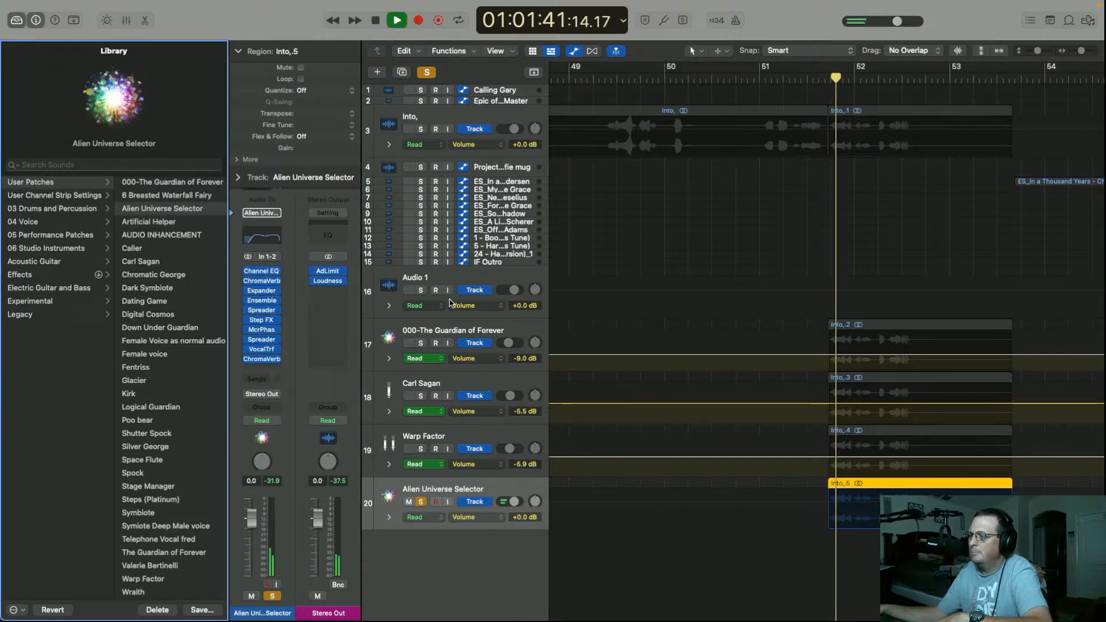
key("space")
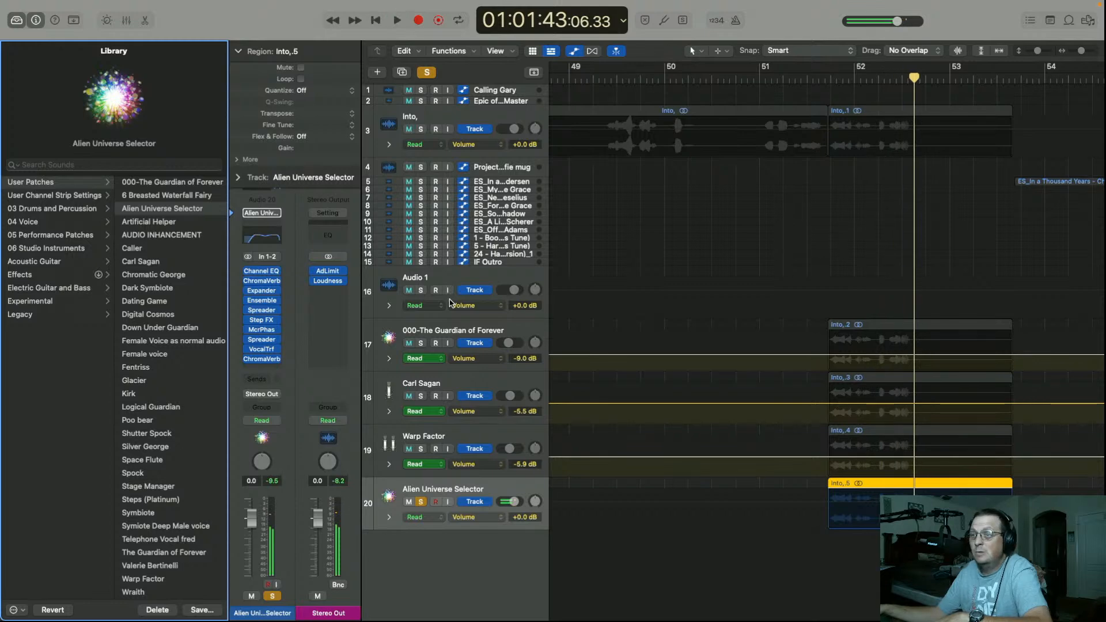
Apply the user patch "Caller" to the soloed track 20, audition it and return the playhead to 01:01:41:15.50
left_click(151, 253)
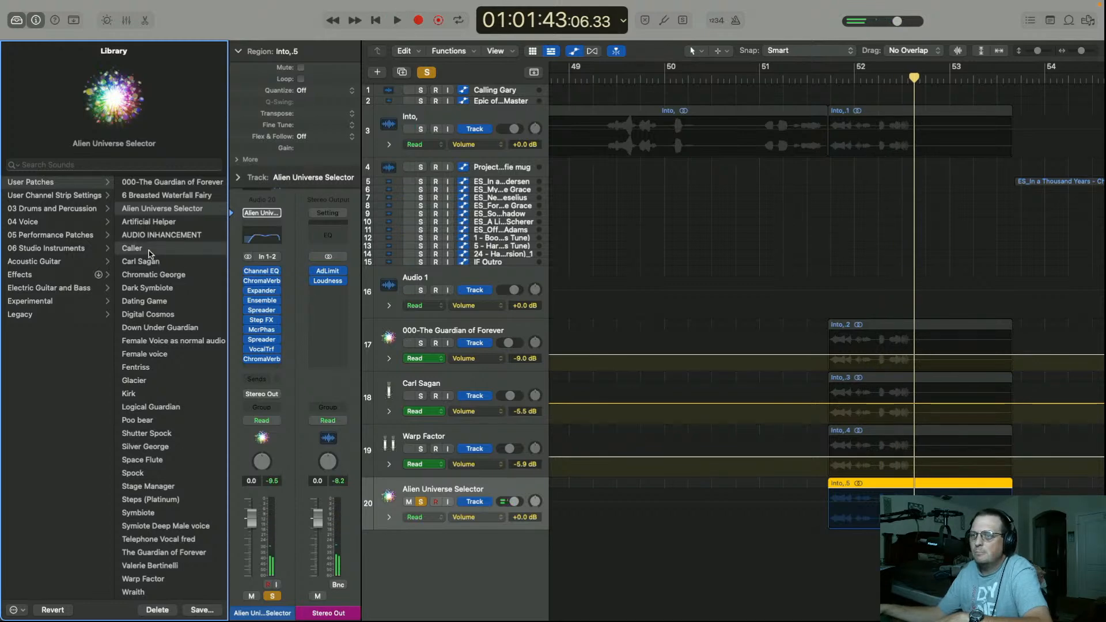
left_click(830, 78)
key("space")
key("space")
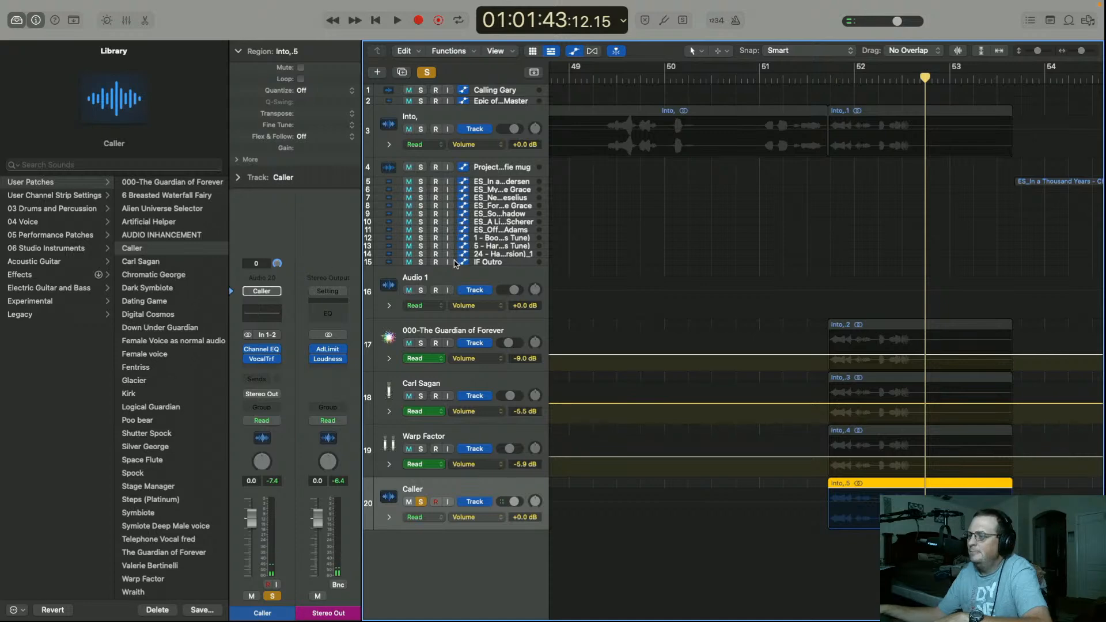
left_click(836, 78)
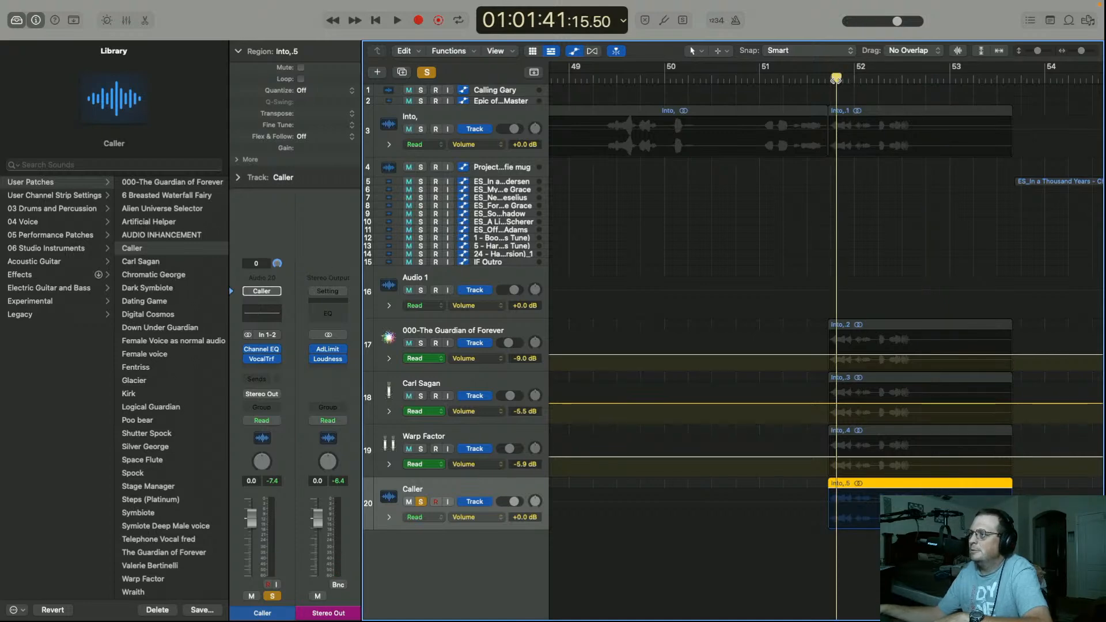
Copy the "Into,.1" region to a new track 21 below "Caller" and move the solo from track 20 to it
left_click(890, 109)
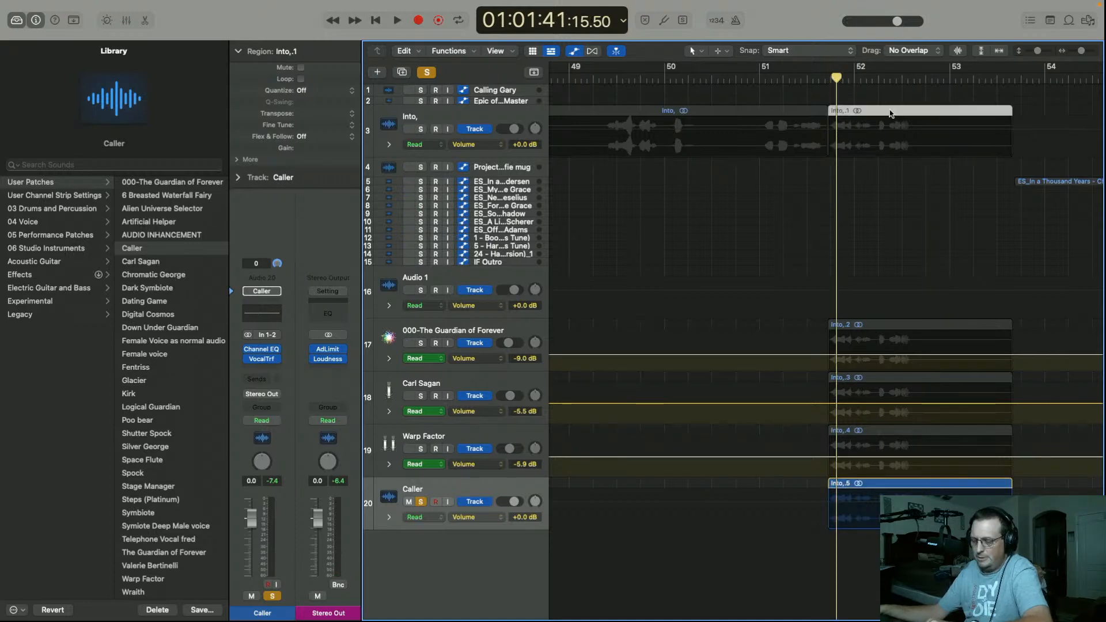
left_click_drag(889, 114, 889, 539)
left_click(495, 544)
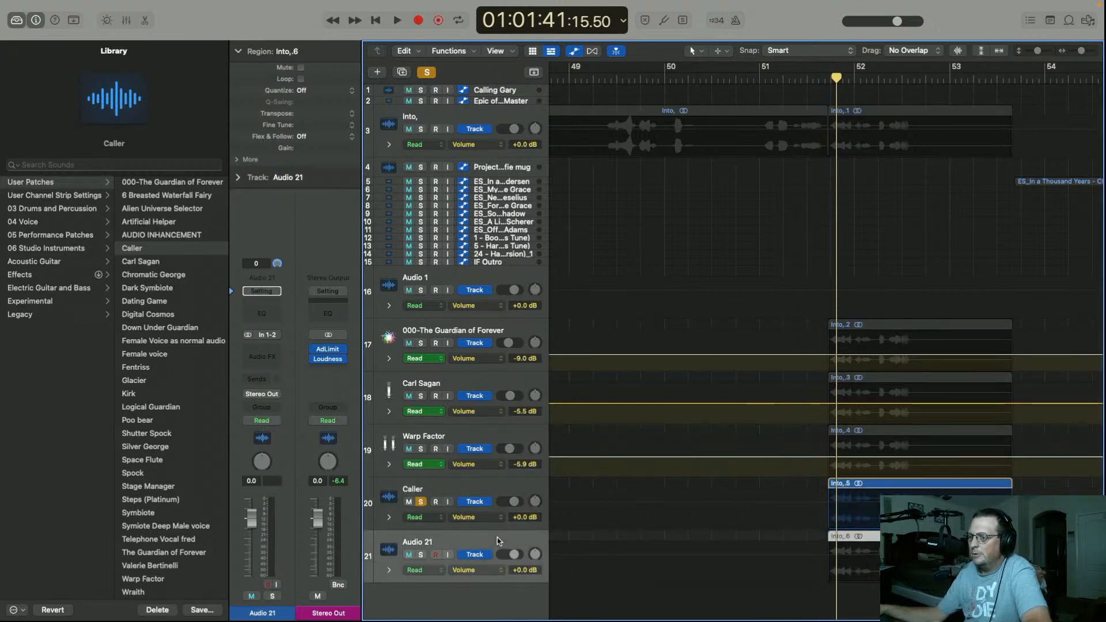
left_click(421, 502)
left_click(421, 555)
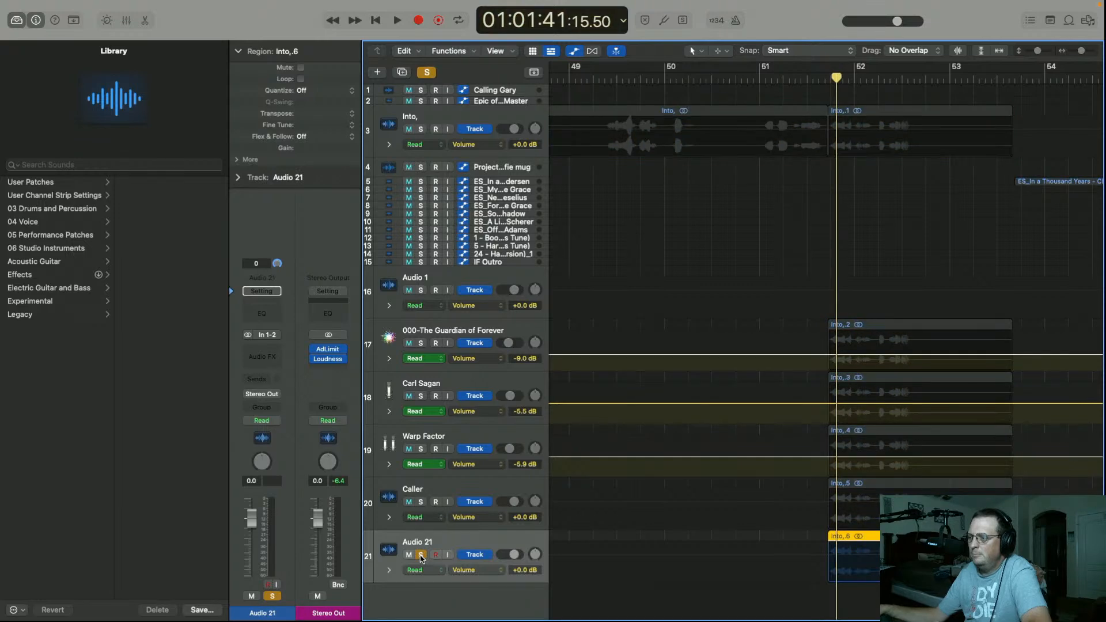
Try the user patch "Chromatic George" on the soloed track 21 and audition it from just before the copied region
left_click(46, 183)
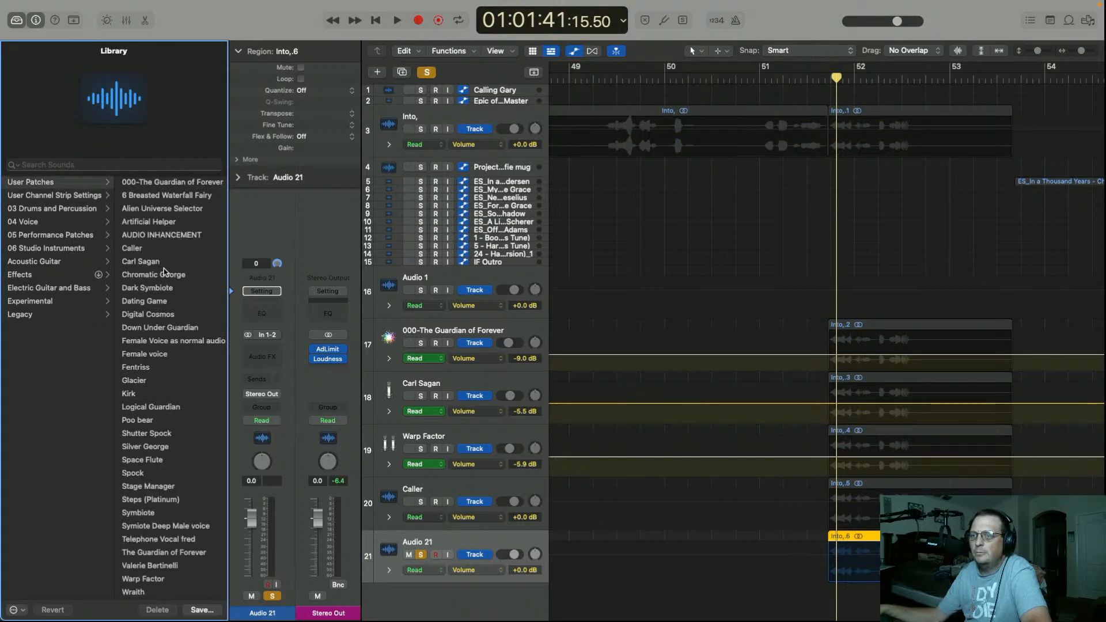
left_click(182, 276)
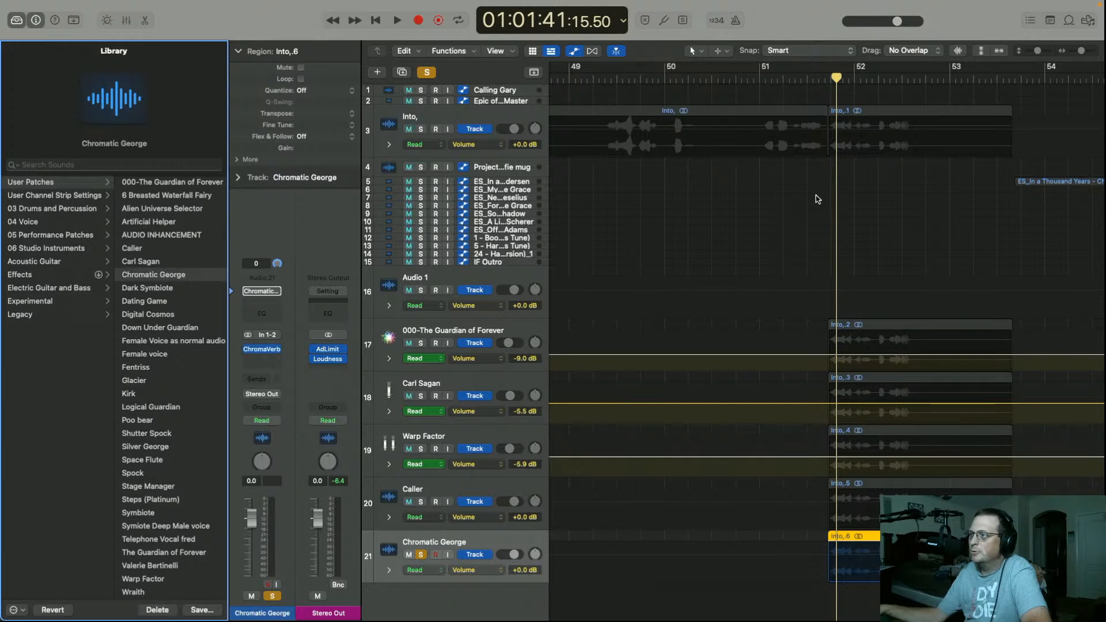
left_click(827, 88)
left_click(825, 82)
key("space")
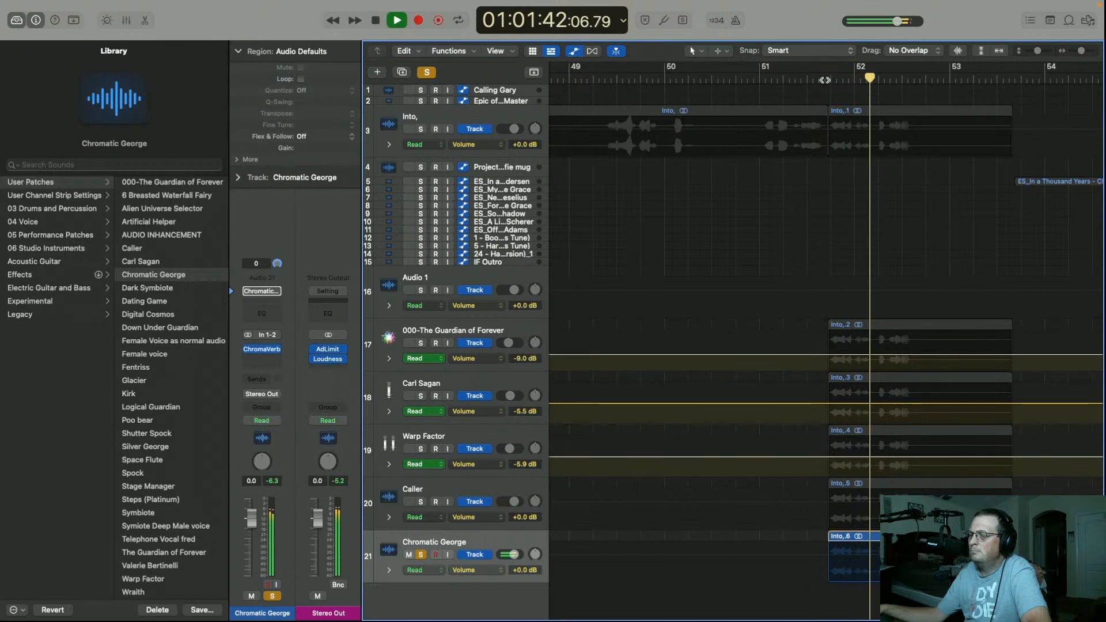
key("space")
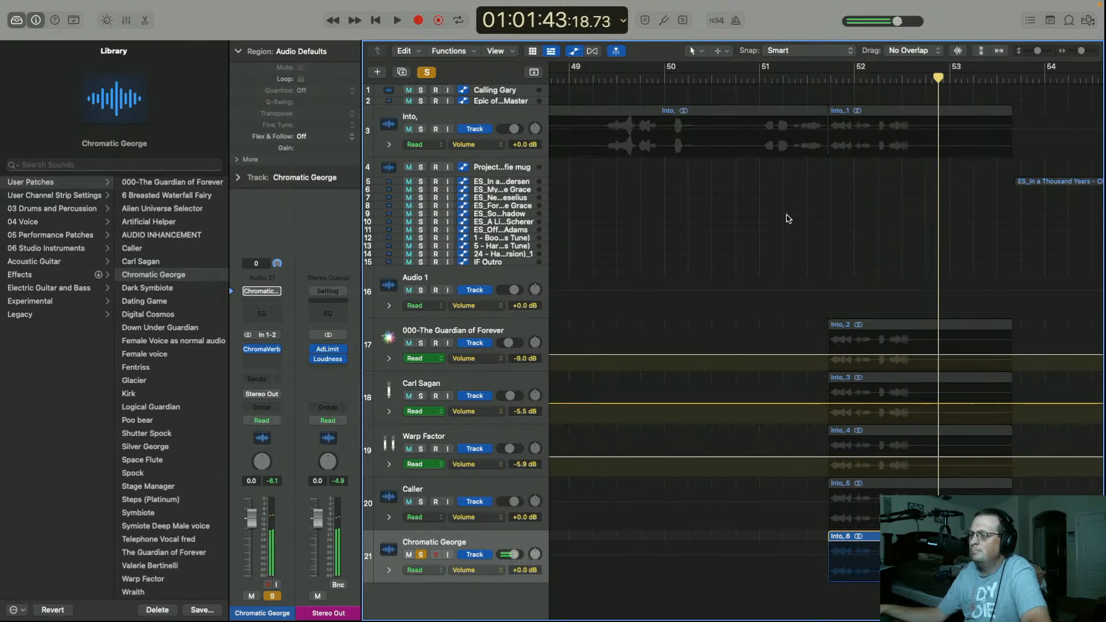
Try the user patch "Dating Game" on the soloed track 21 and audition the phrase
left_click(172, 301)
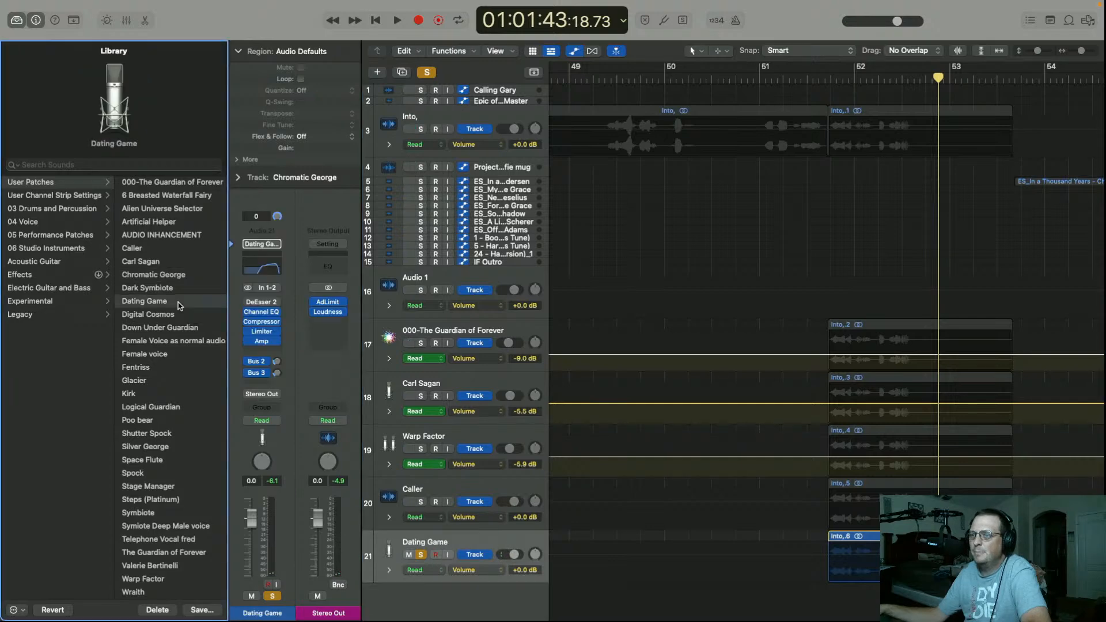
left_click(817, 79)
key("space")
key("space")
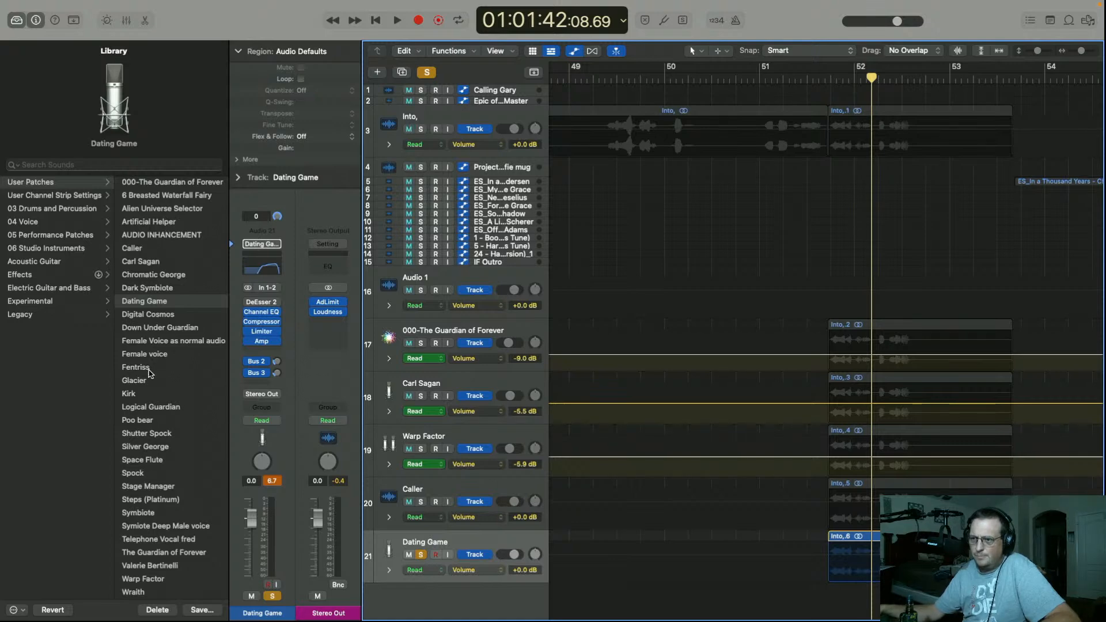
Switch track 21 to the user patch "Fentriss" and audition it from 01:01:41:12.40
left_click(136, 368)
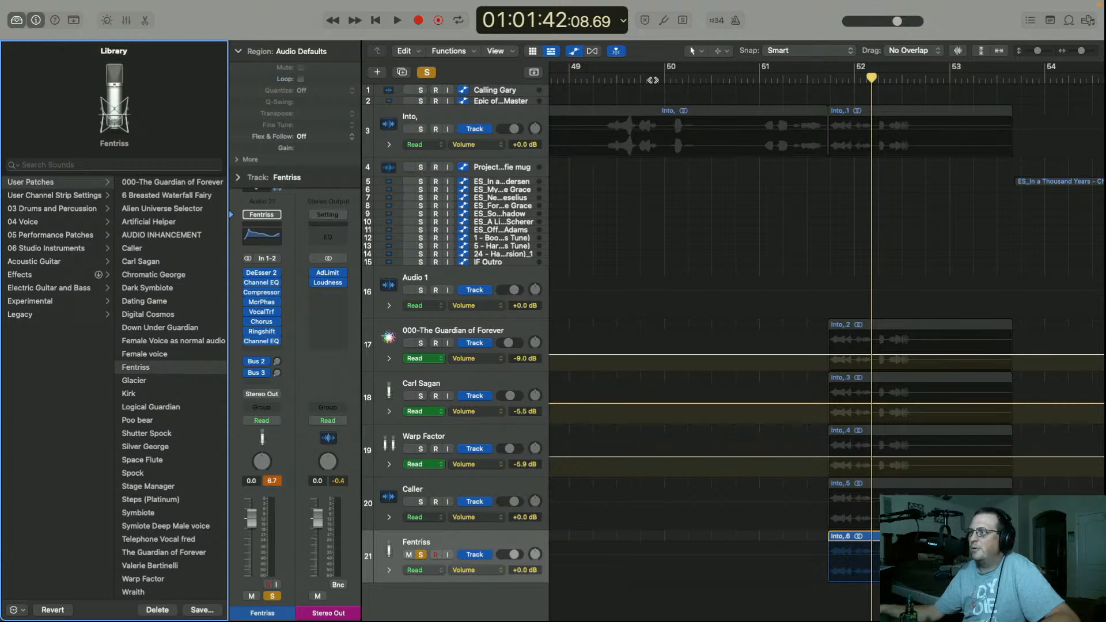
left_click(830, 77)
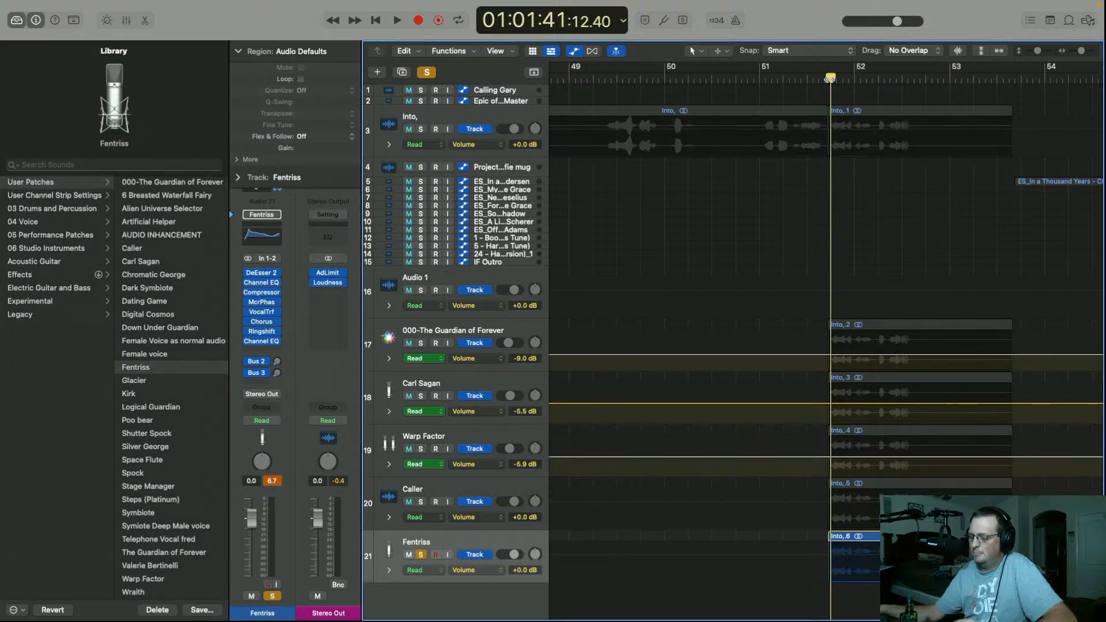
key("space")
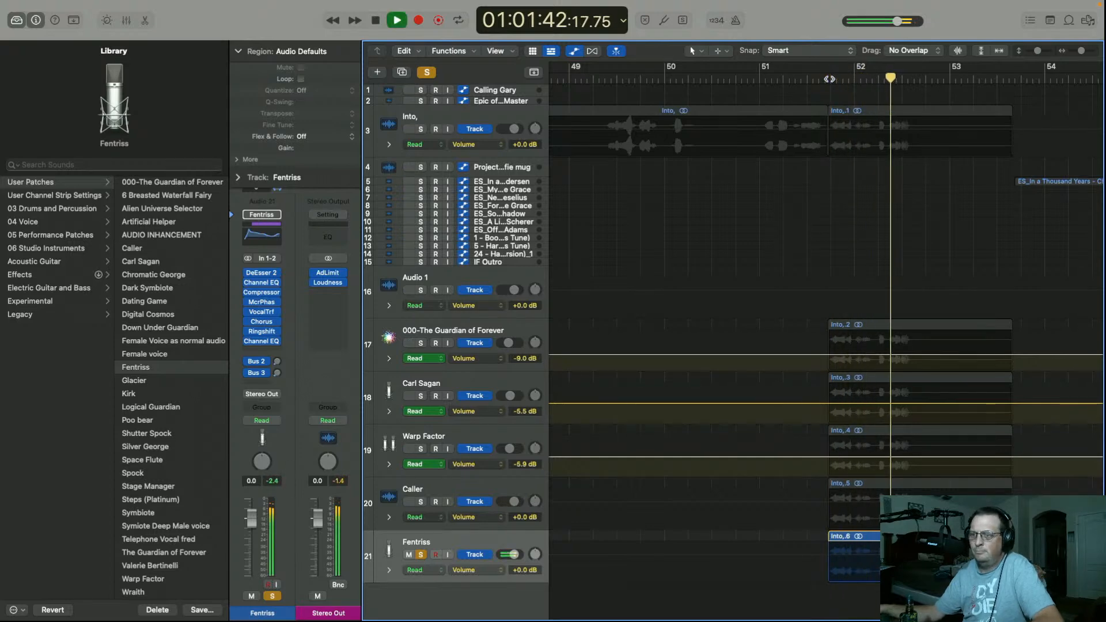
key("space")
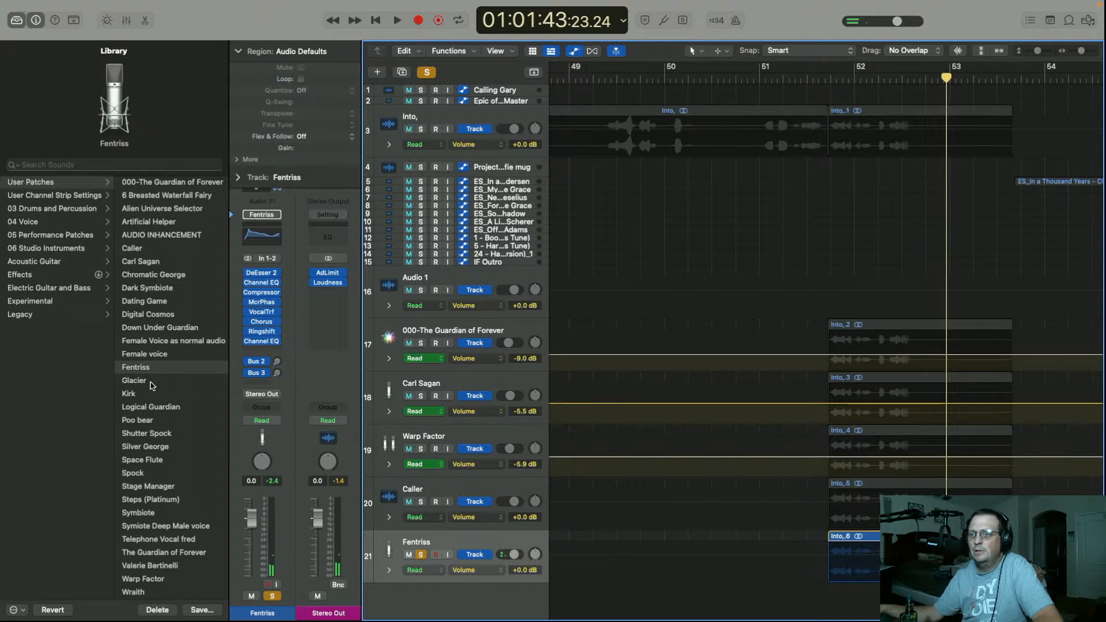
Switch track 21 to the user patch "Down Under Guardian" and audition it from 01:01:41:12.40
left_click(159, 327)
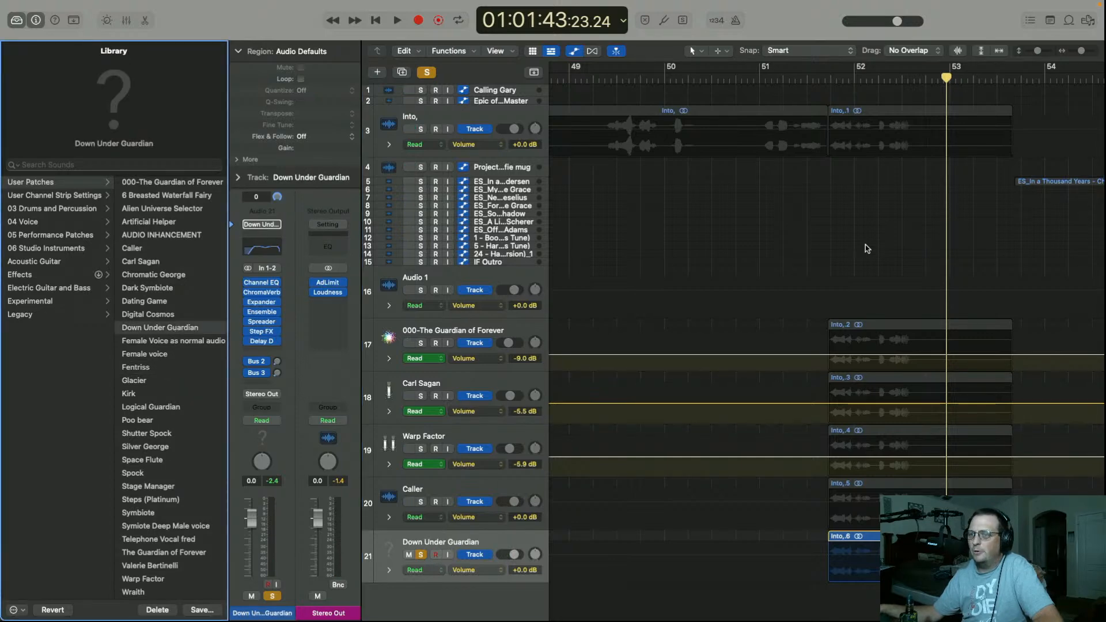
left_click(828, 78)
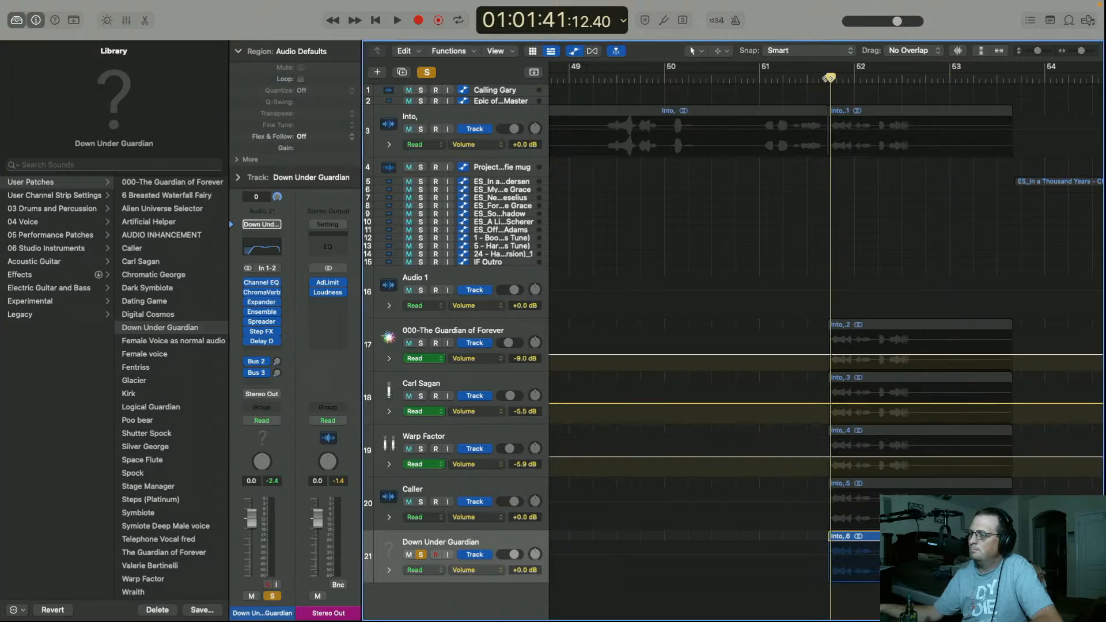
key("space")
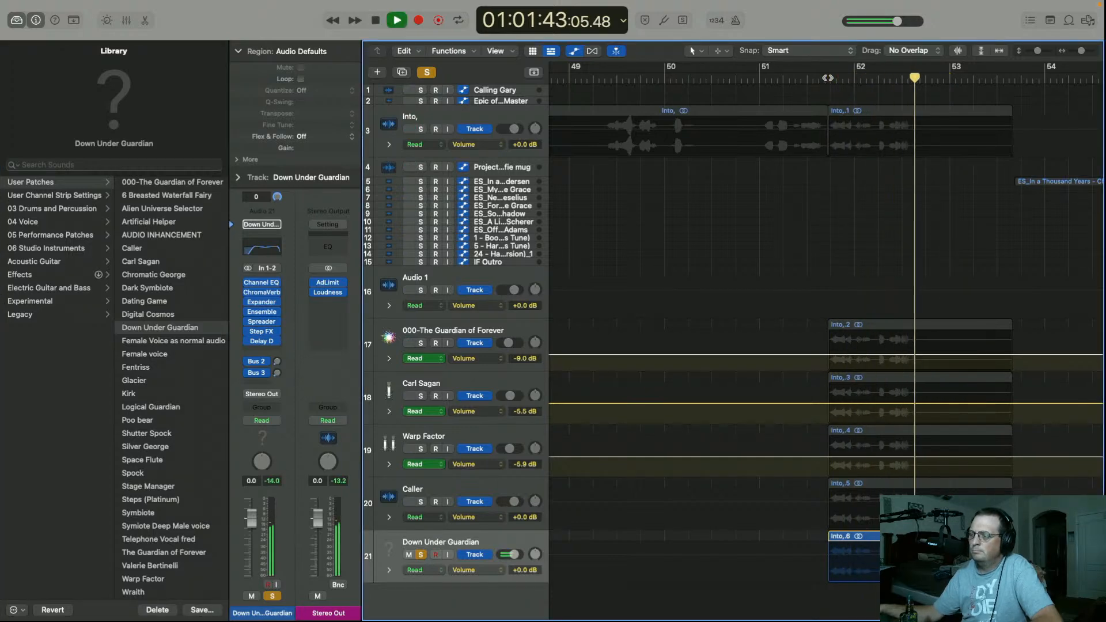
key("space")
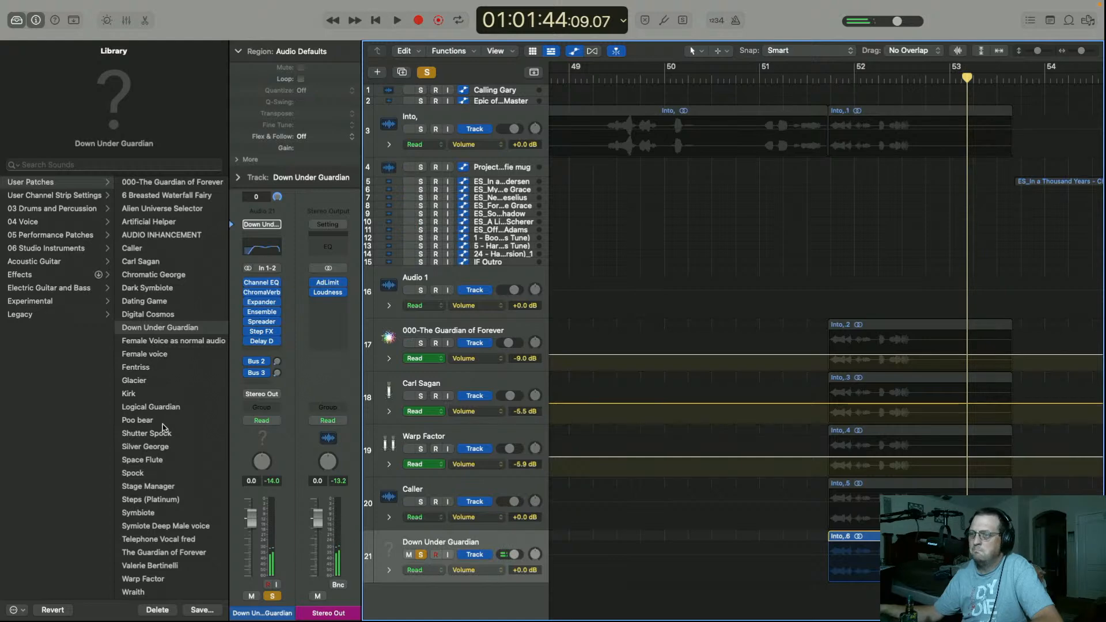
Switch track 21 to the user patch "Digital Cosmos" and audition it from the start of the copied region
left_click(166, 315)
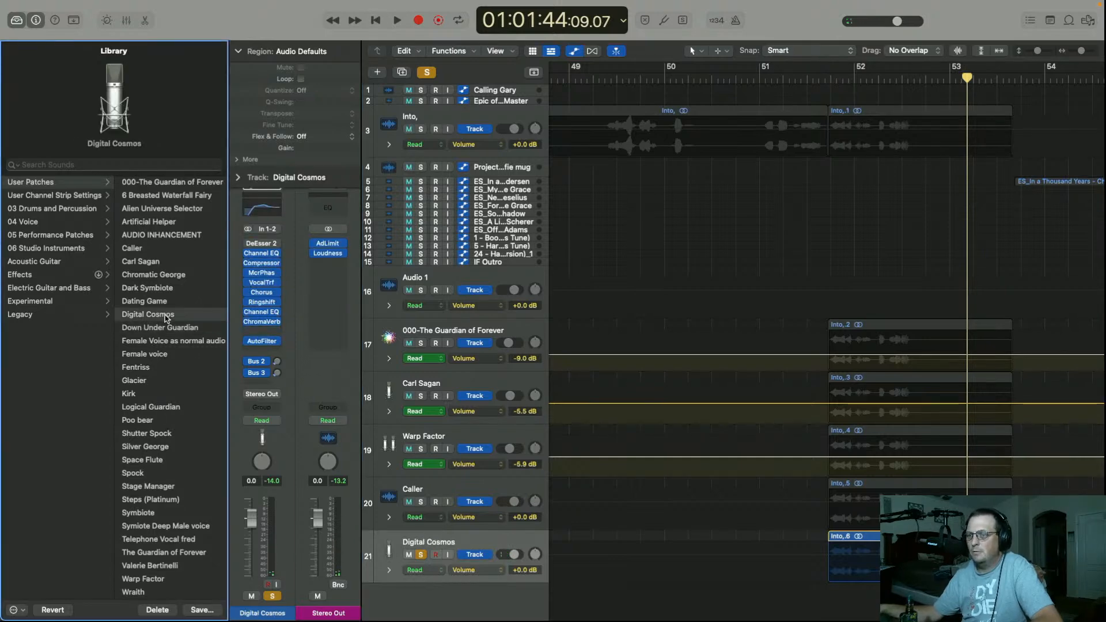
left_click(831, 81)
key("space")
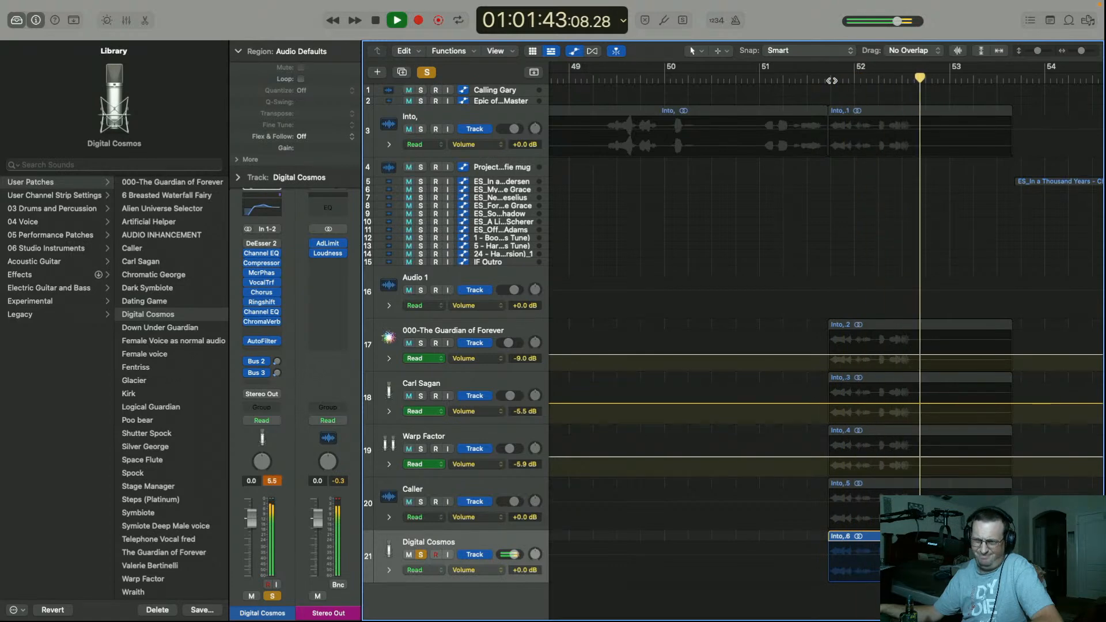
key("space")
Switch track 21 back to the user patch "Dating Game" and audition it once more from the start of the phrase
left_click(180, 304)
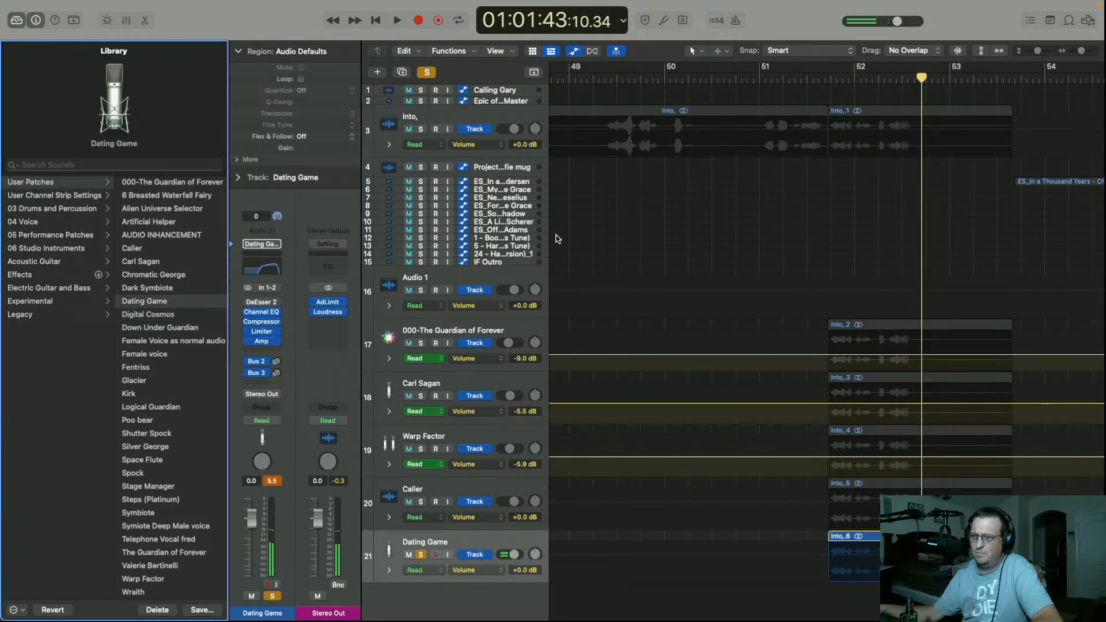
left_click(827, 86)
key("space")
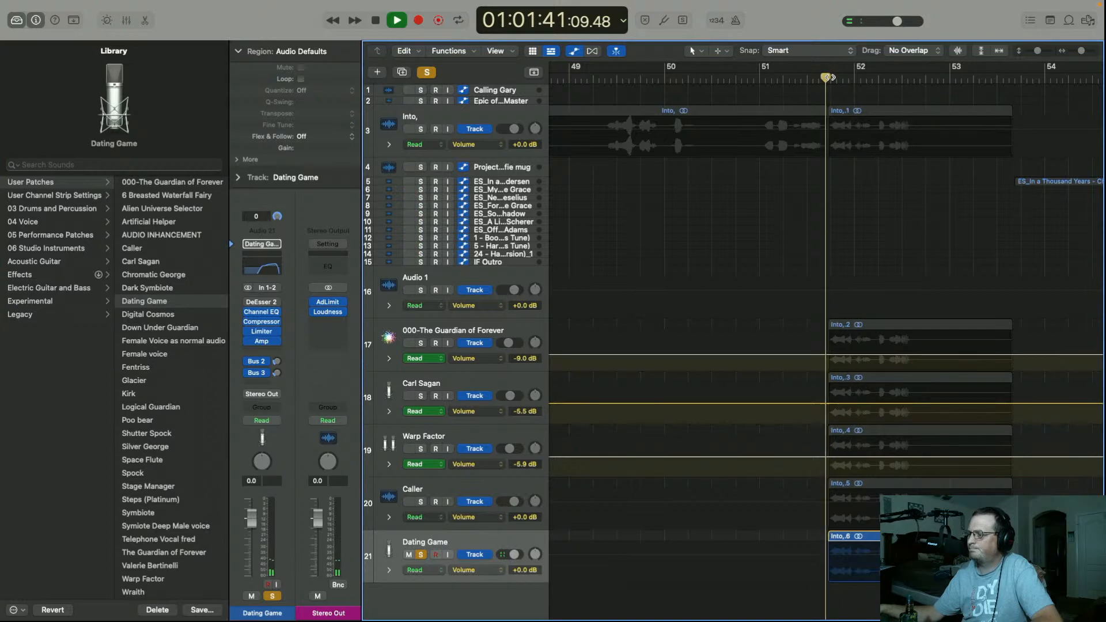
key("space")
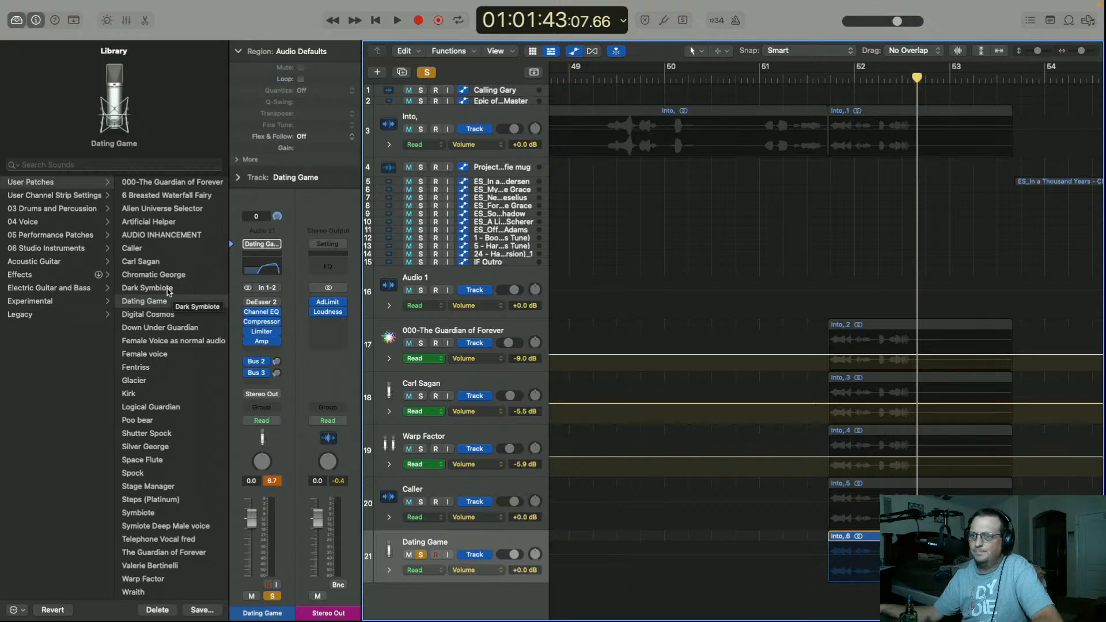
Apply the user patch "Dark Symbiote" to the soloed track 21 and audition it from 01:01:41:09.30
left_click(169, 291)
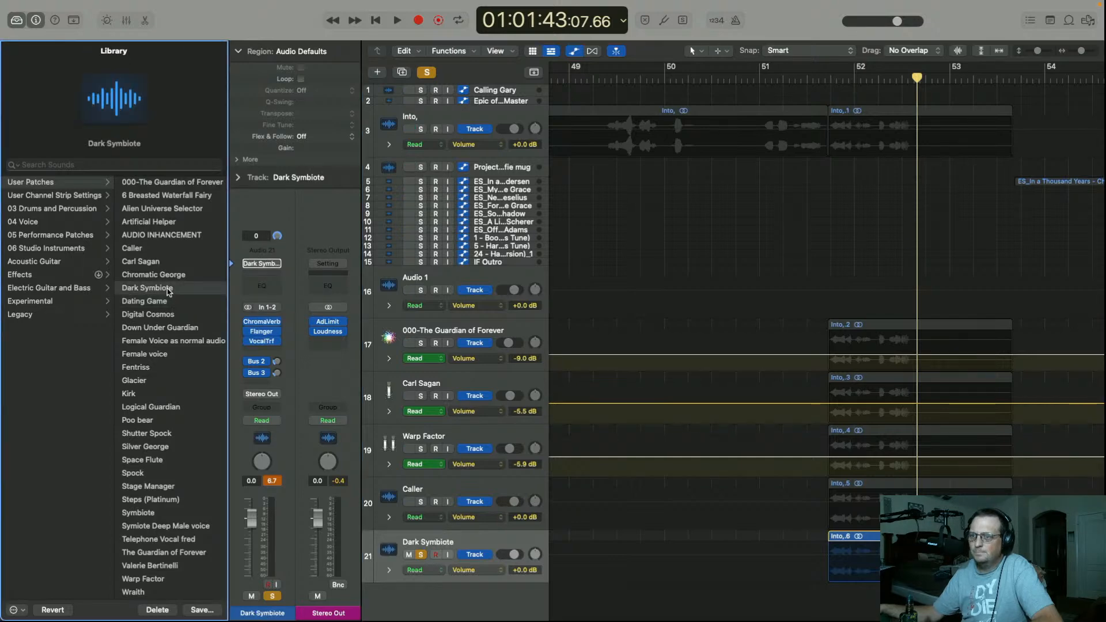
left_click(822, 80)
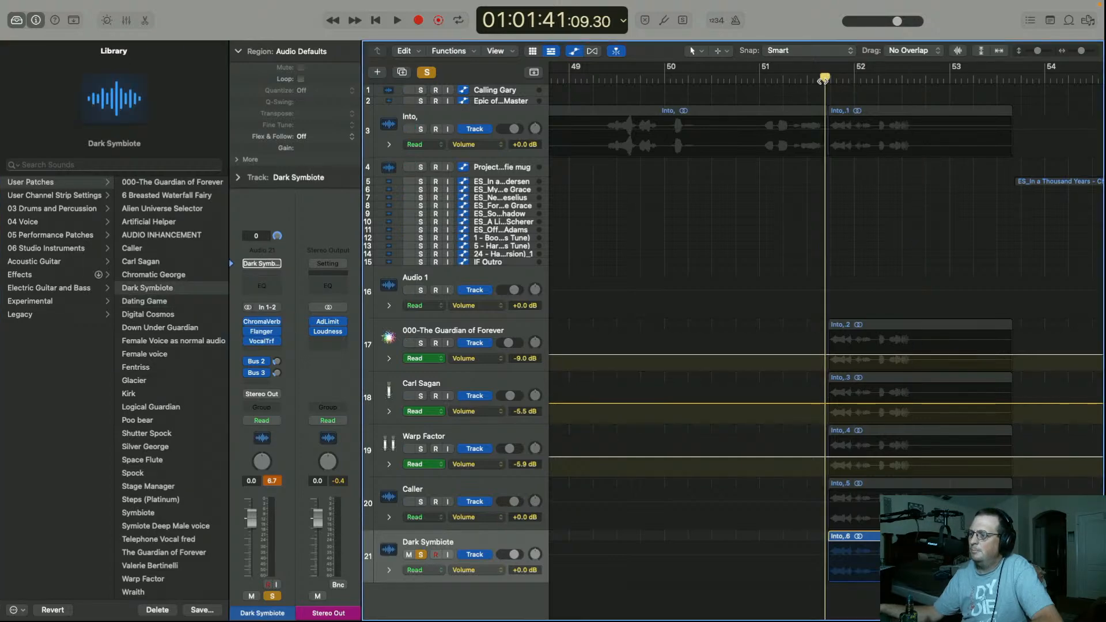
key("space")
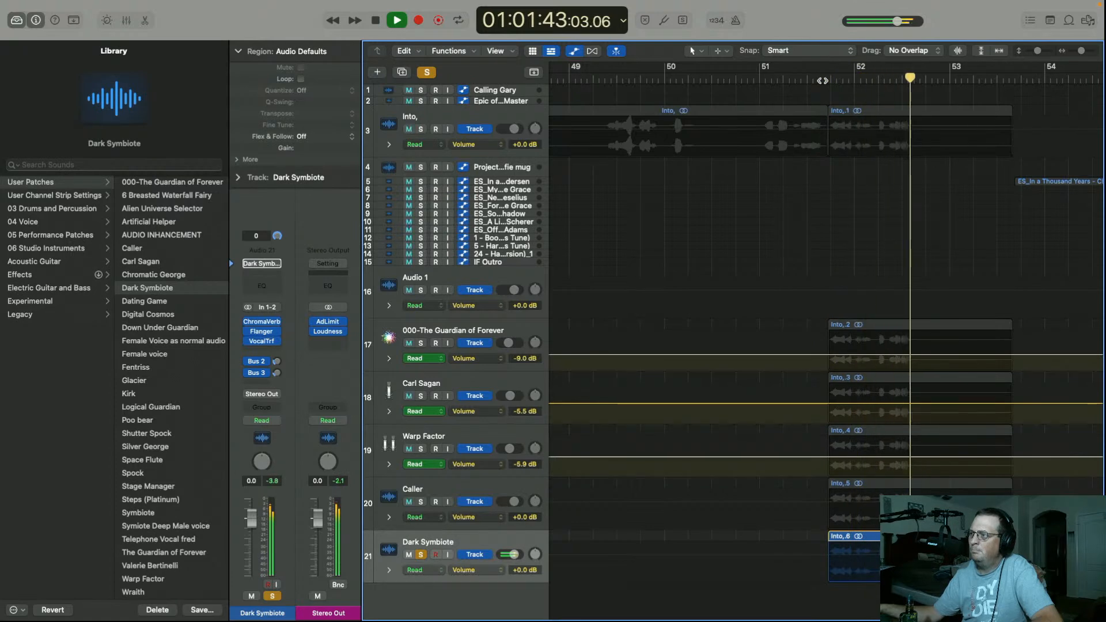
key("space")
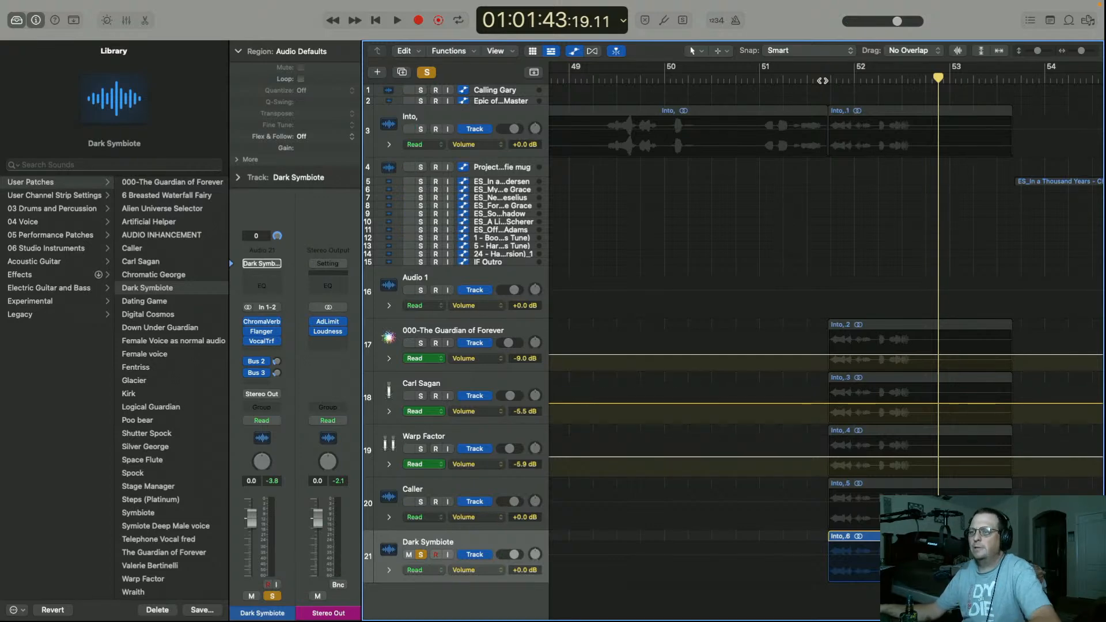
Hide the Library, then unsolo the "Dark Symbiote" track, select all regions and return the playhead to 01:01:41:12.40
left_click(16, 20)
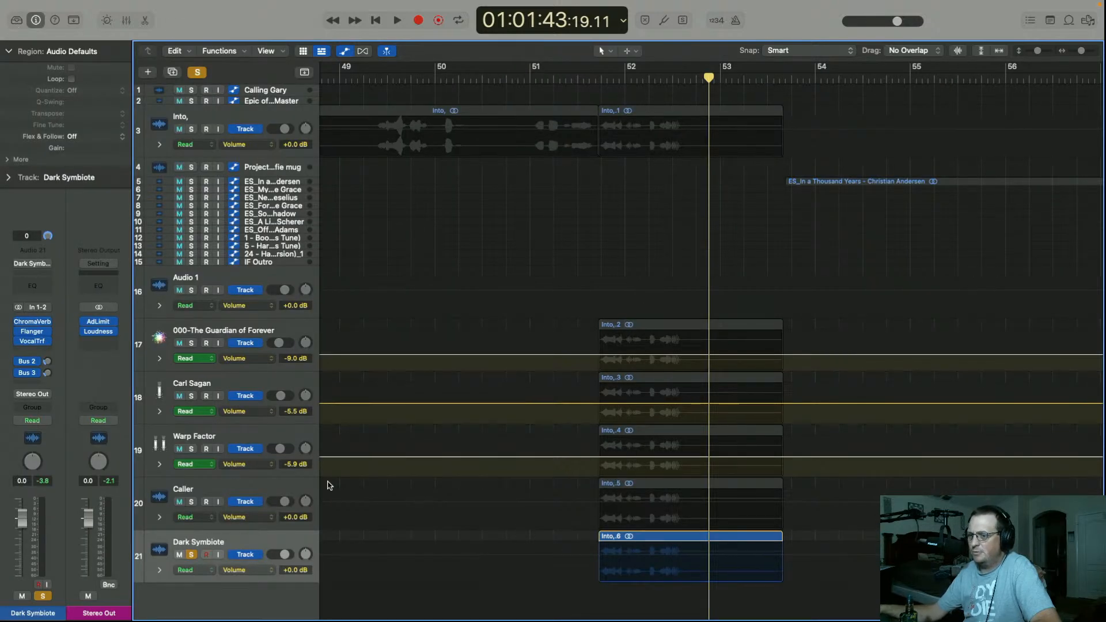
left_click(192, 555)
key("super+a")
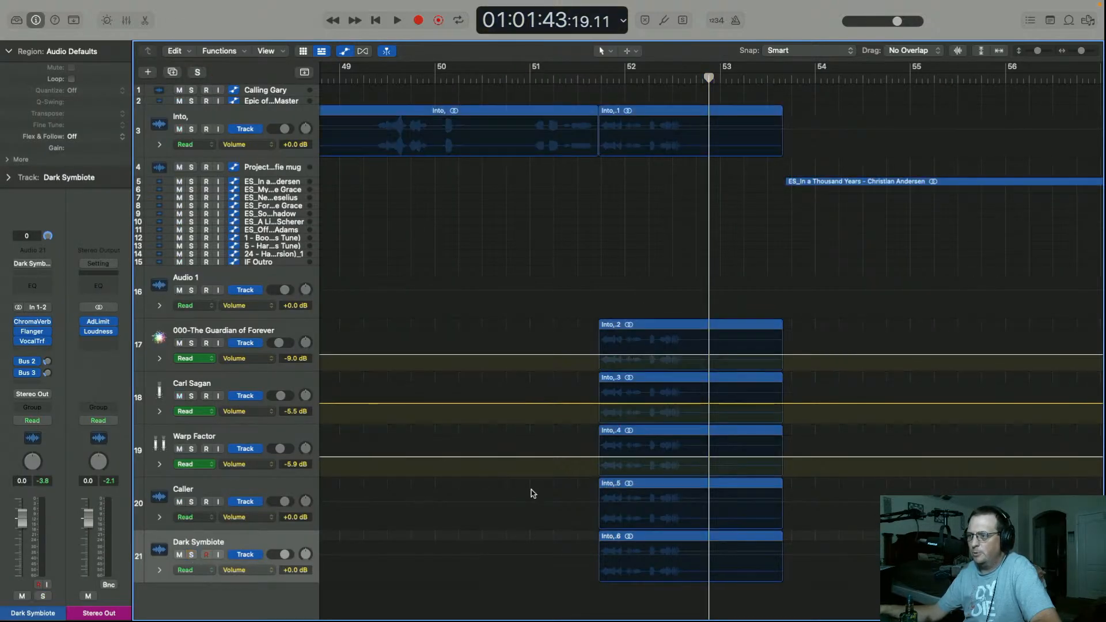
left_click(600, 76)
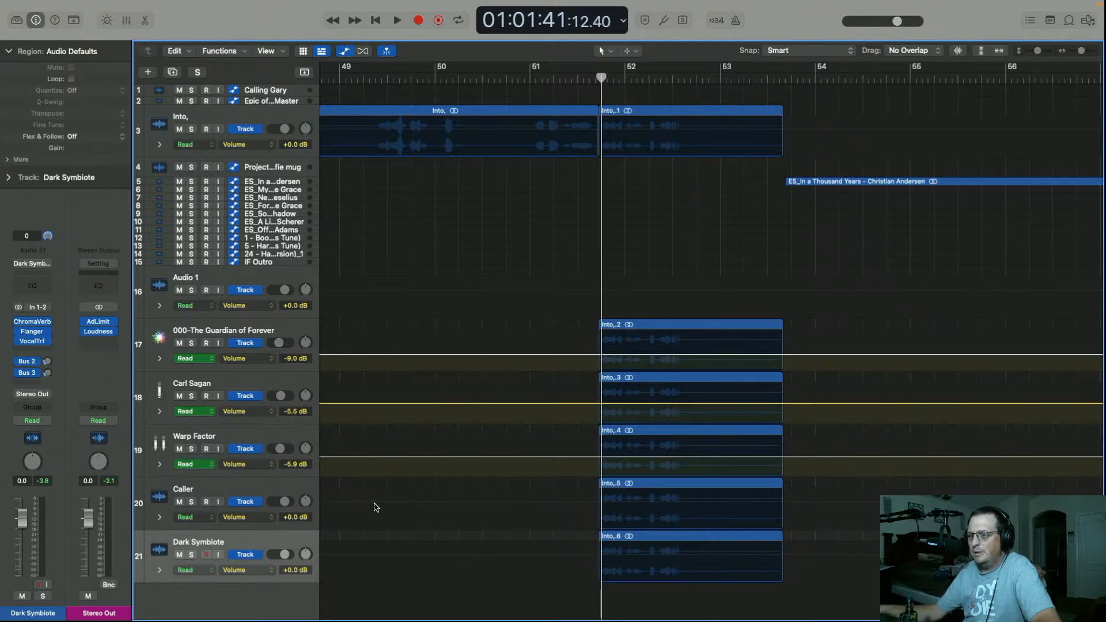
Lower the volume automation of the "Dark Symbiote" track to -8.5 dB and of the "Caller" track to -7.4 dB
left_click_drag(567, 557, 567, 565)
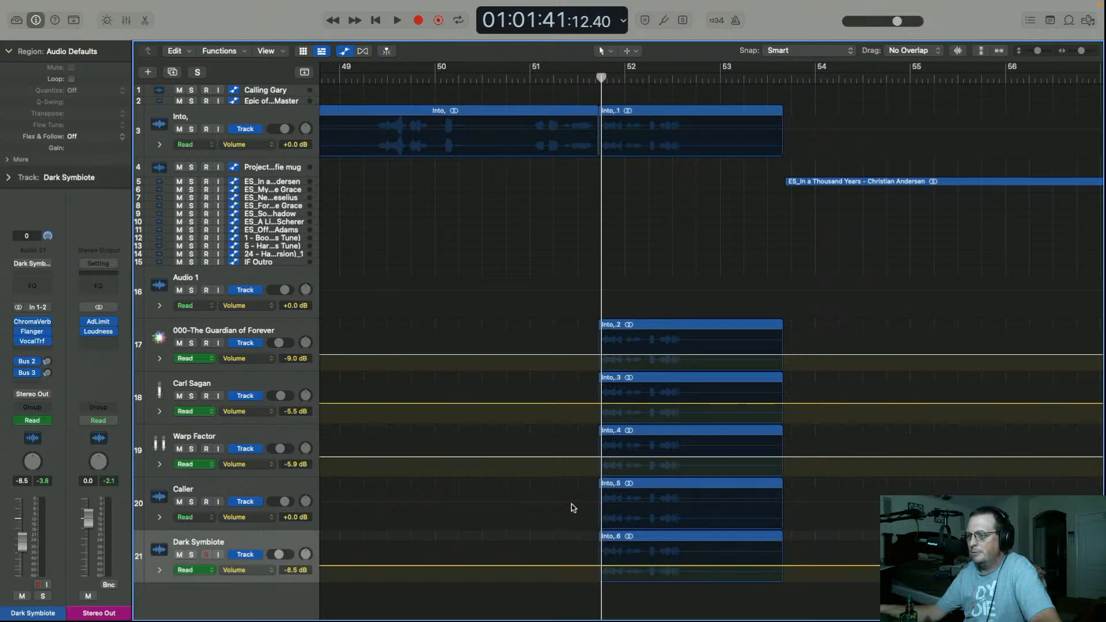
left_click_drag(570, 503, 570, 519)
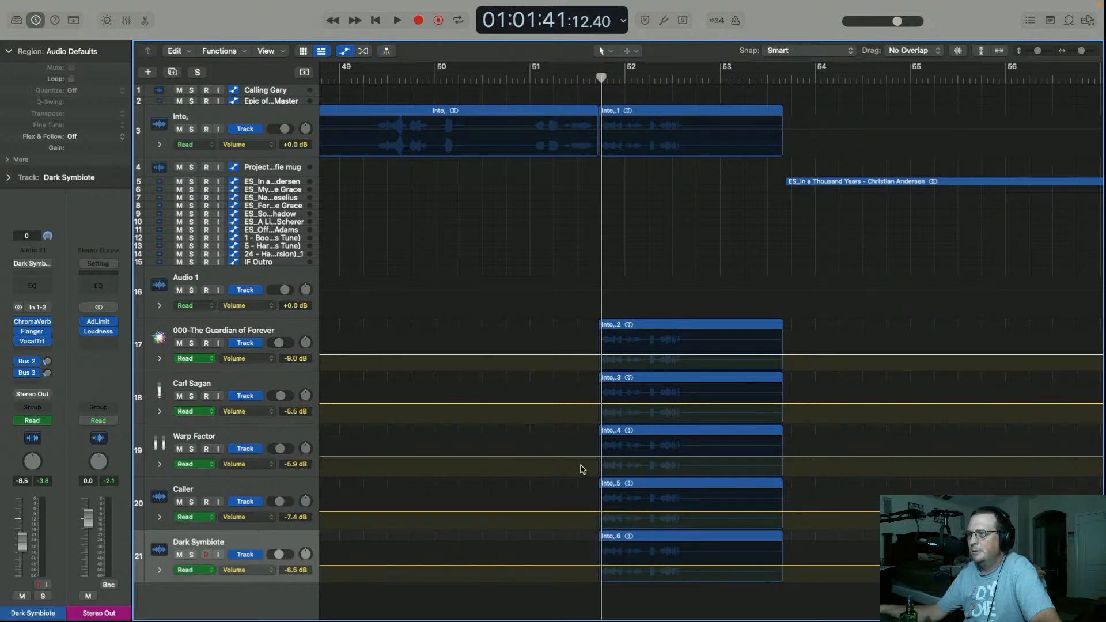
Add volume automation points at both ends of the last phrase on the "Into," track and lower the level between them to -11.5 dB
left_click(599, 132)
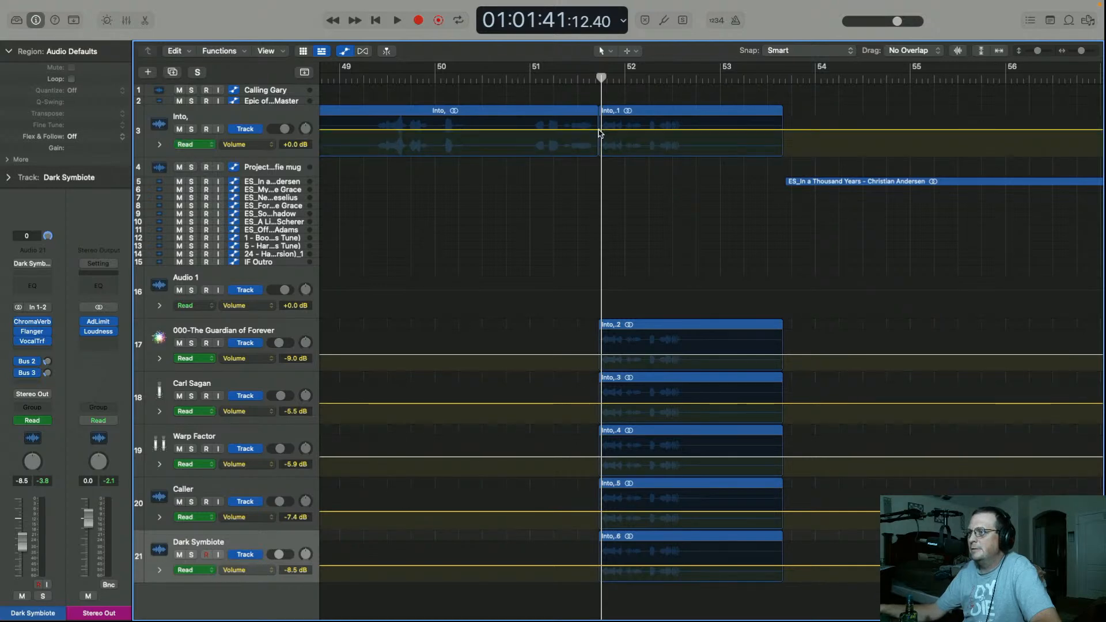
left_click(597, 131)
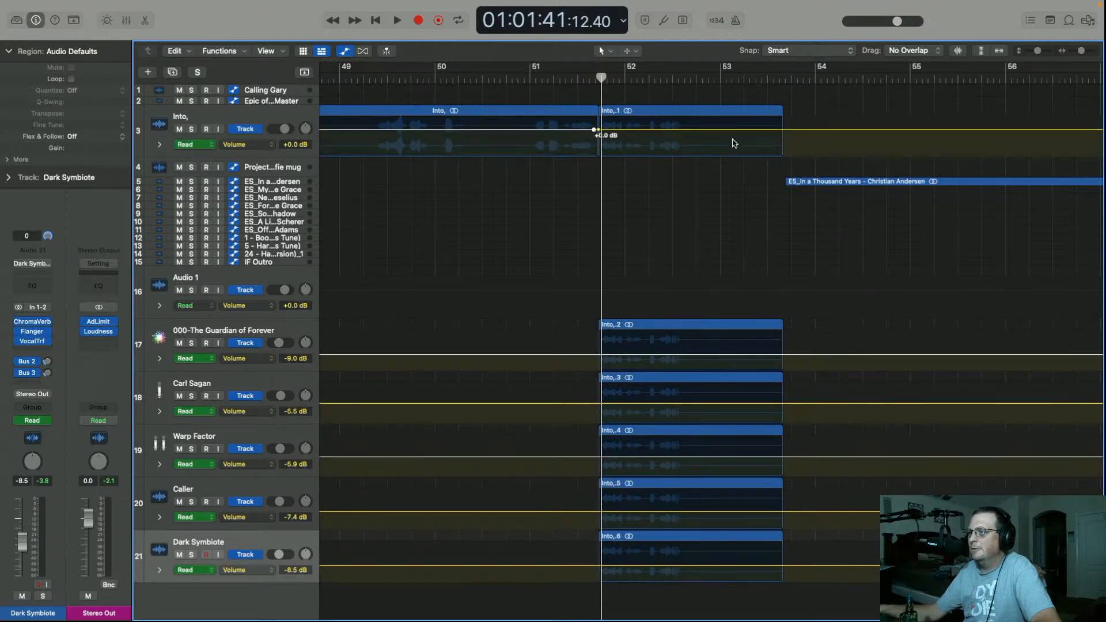
left_click(780, 131)
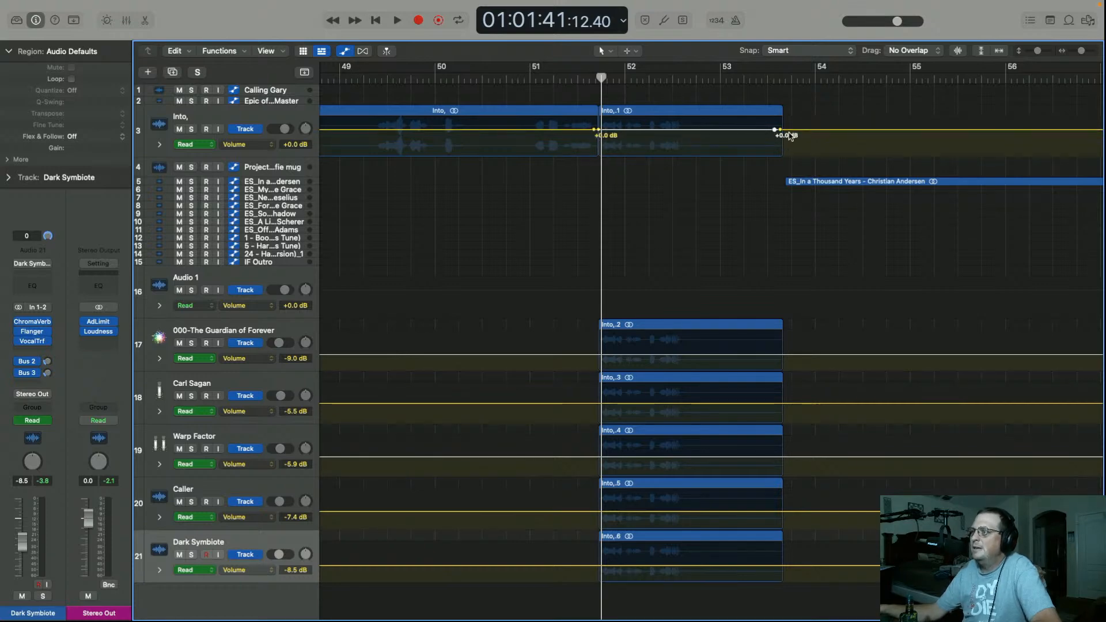
left_click_drag(740, 135, 741, 139)
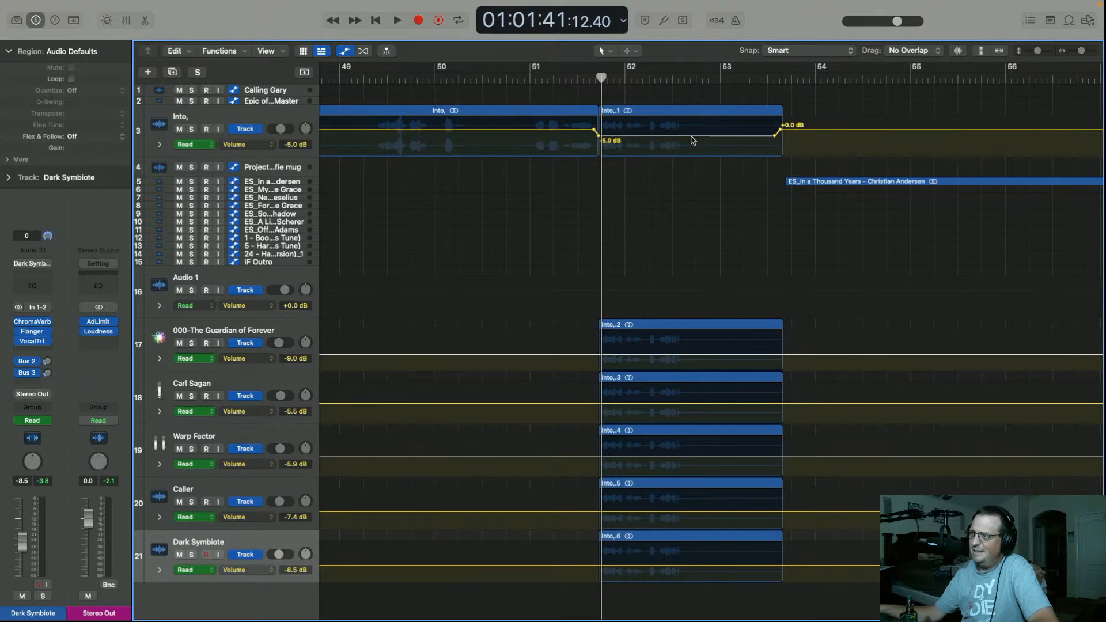
left_click_drag(692, 140, 692, 147)
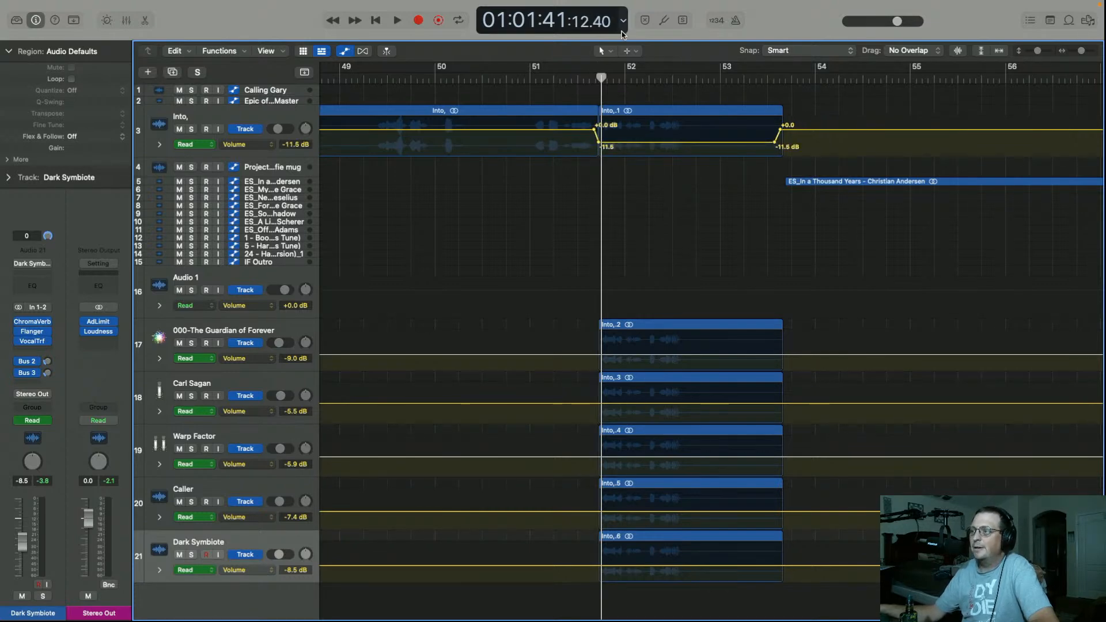
Play the mix on into the "Why so Negitive?#02" region, enlarge the Audio 1 track and select that region
key("space")
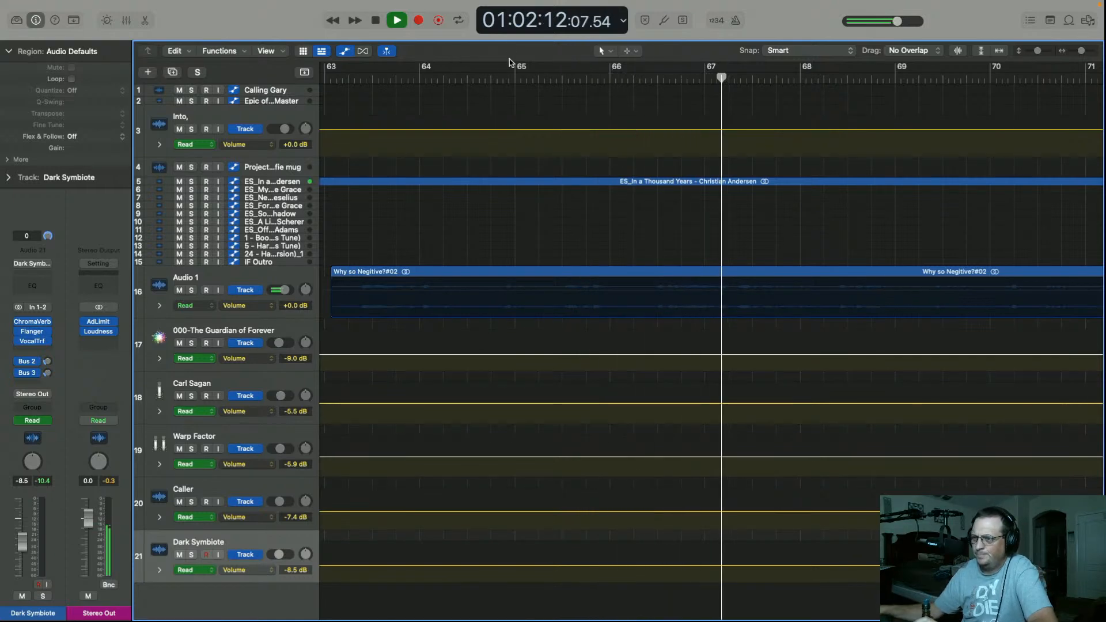
left_click_drag(302, 319, 302, 358)
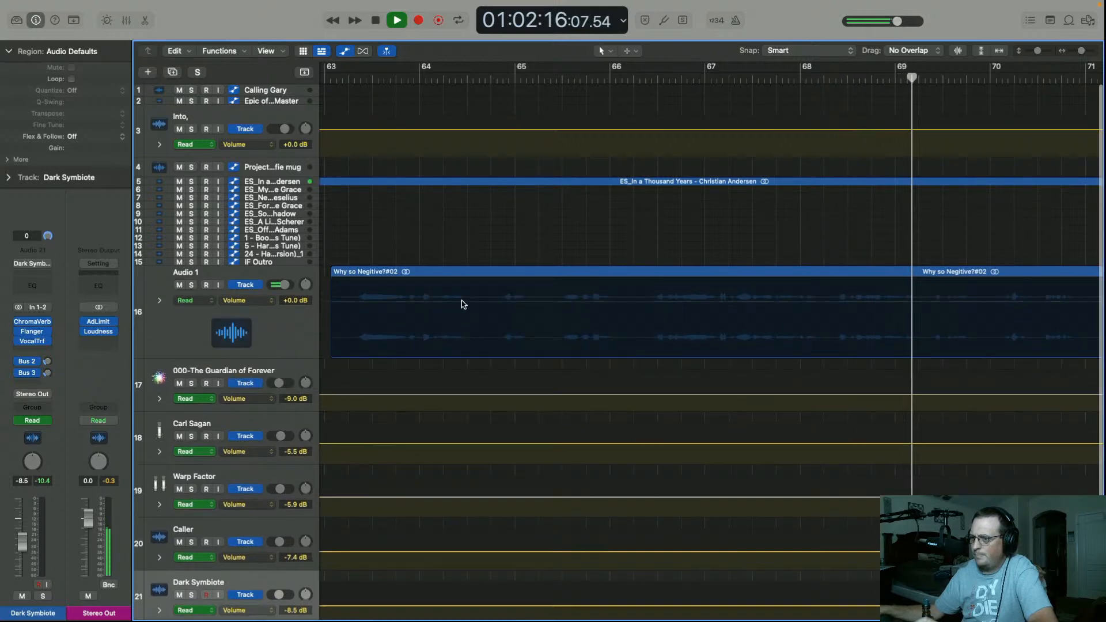
scroll(459, 302, "down", 3)
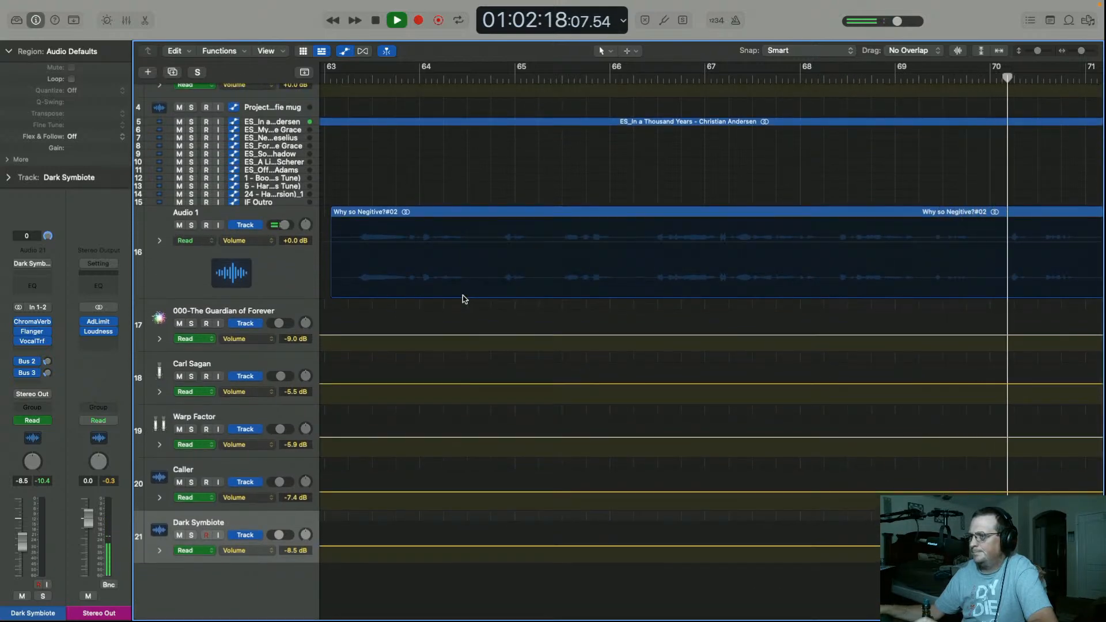
left_click(500, 213)
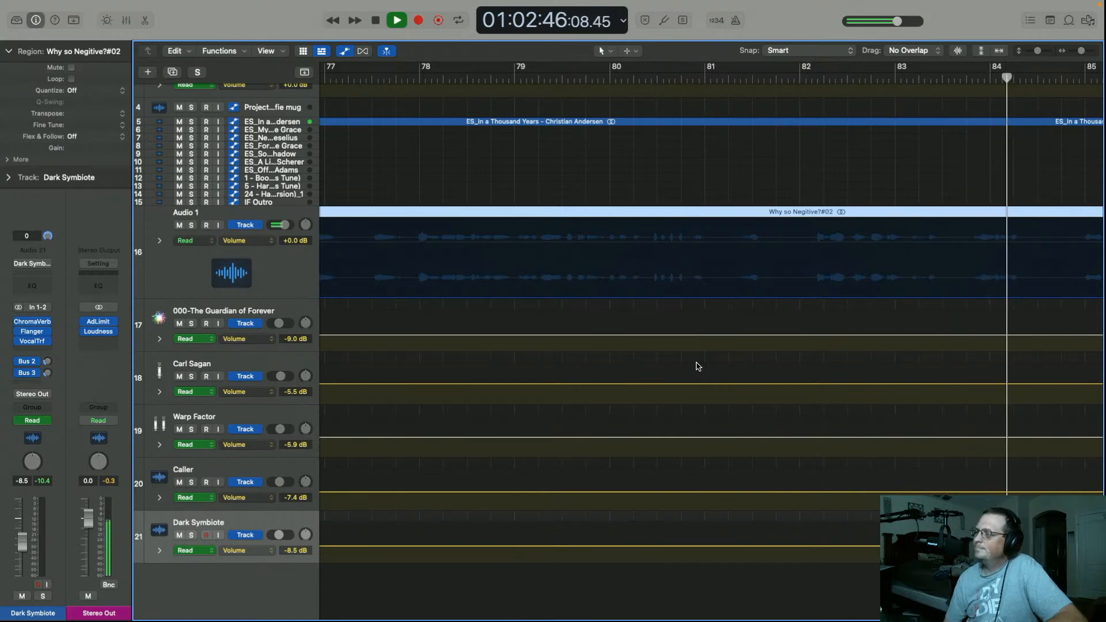
key("space")
Audition the "Why so Negitive?#02" region from 01:02:42:06.20 to locate the next phrase for the voice effect
scroll(698, 366, "left", 5)
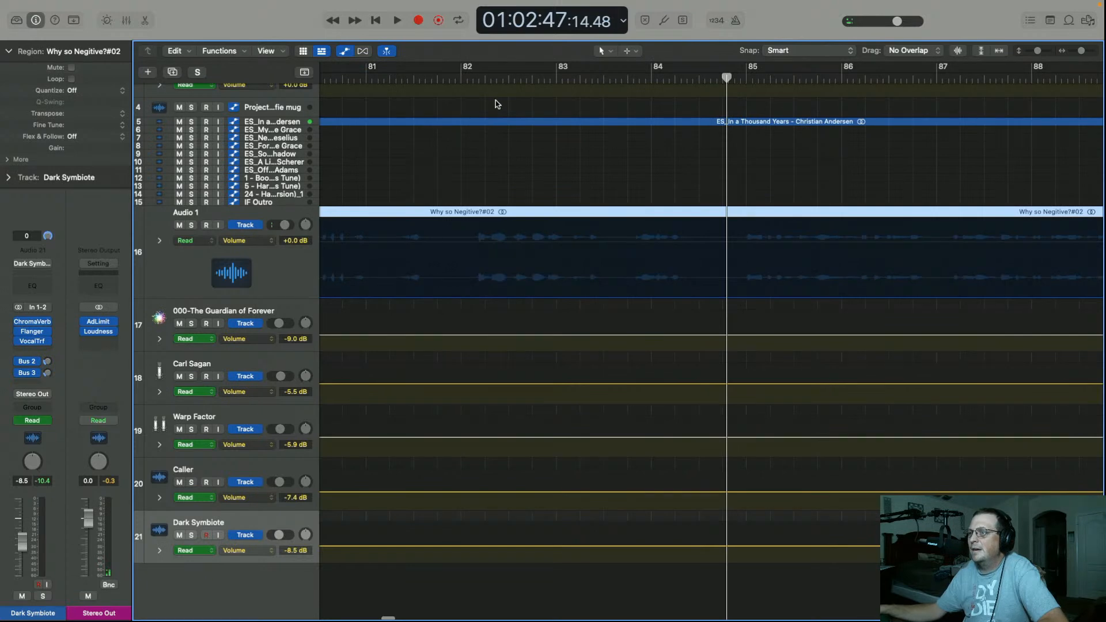
left_click(476, 79)
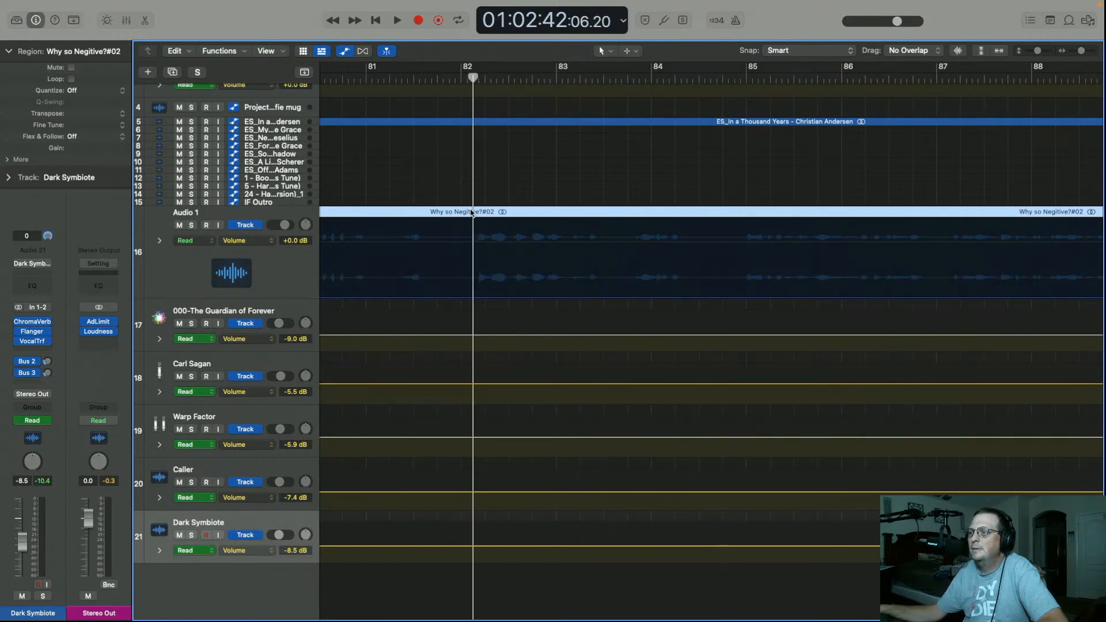
key("space")
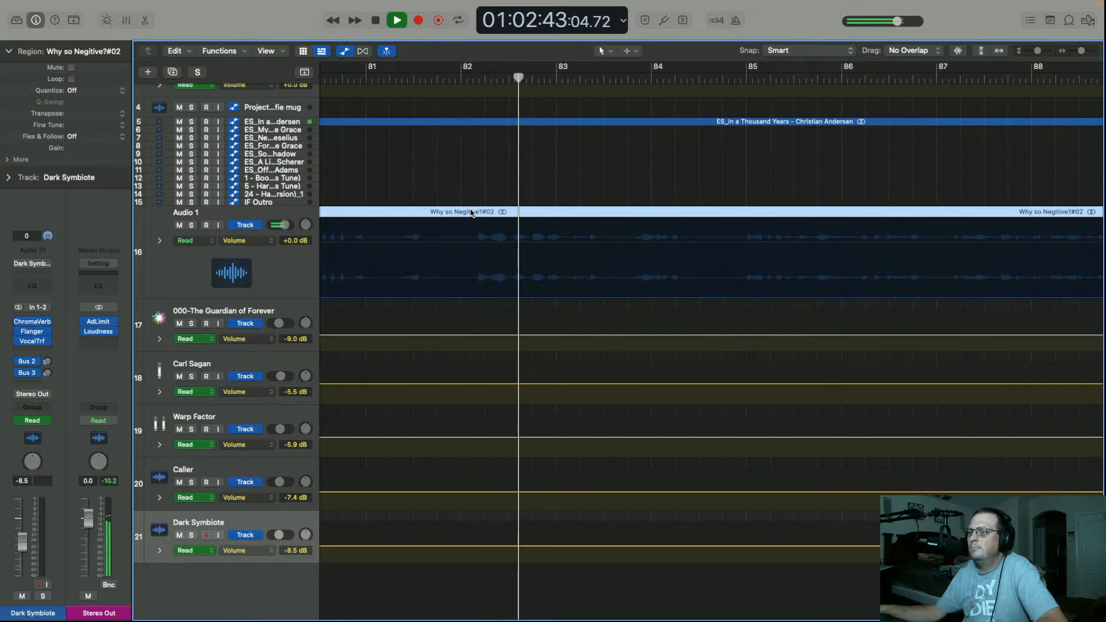
key("space")
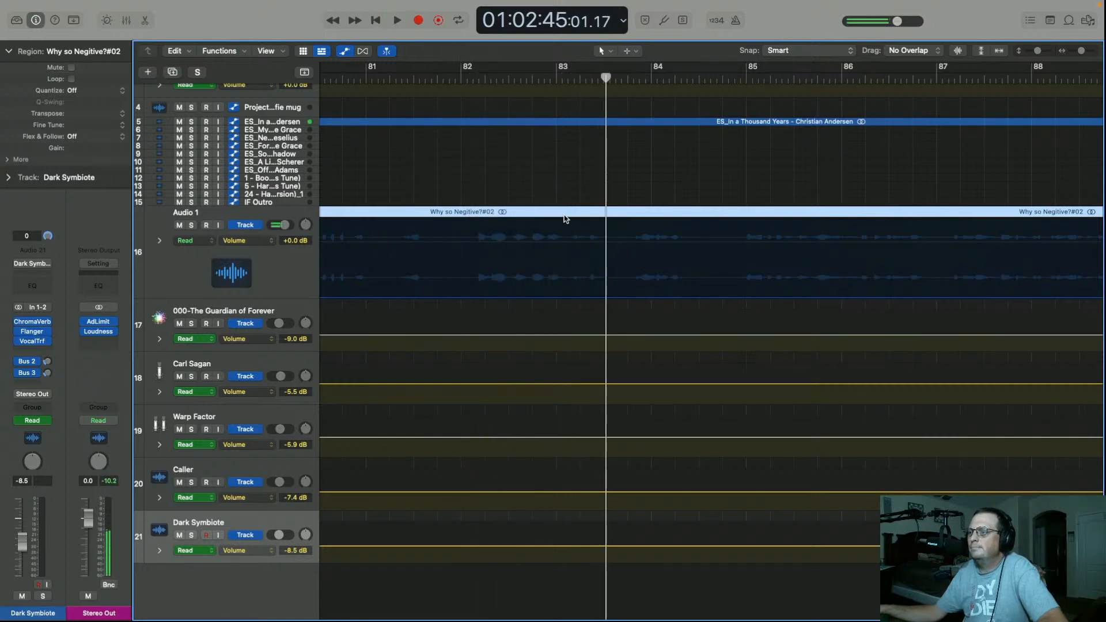
Pinpoint the start of the phrase by ear and split the "Why so Negitive?#02" region at 01:02:43:01.19
left_click(514, 78)
left_click_drag(514, 79, 510, 79)
key("super+Right")
key("super+Right")
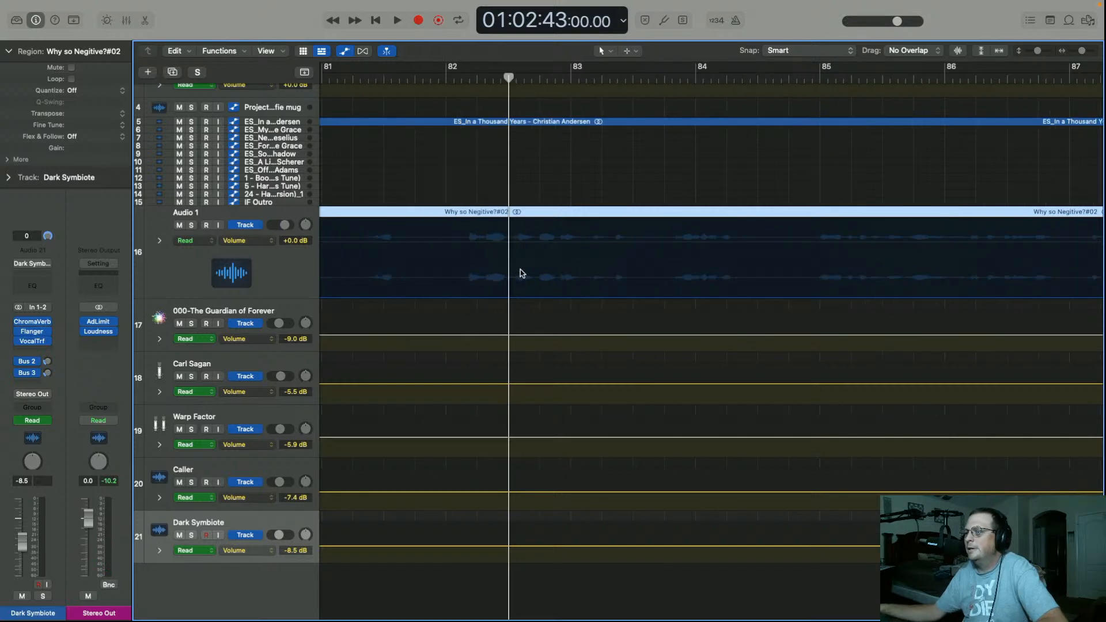
left_click(516, 80)
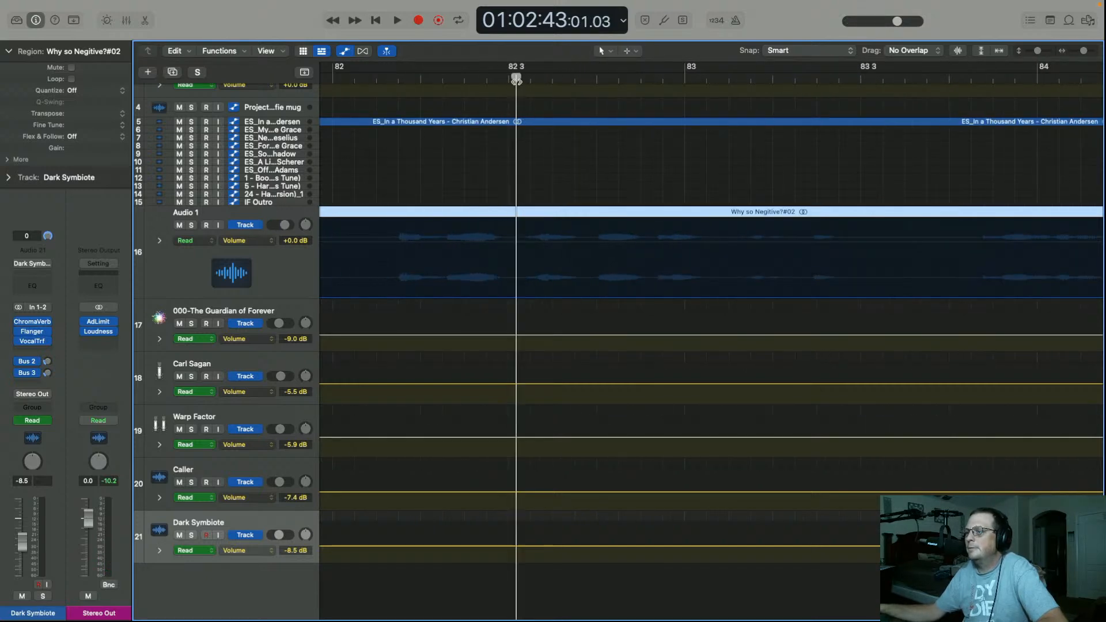
key("space")
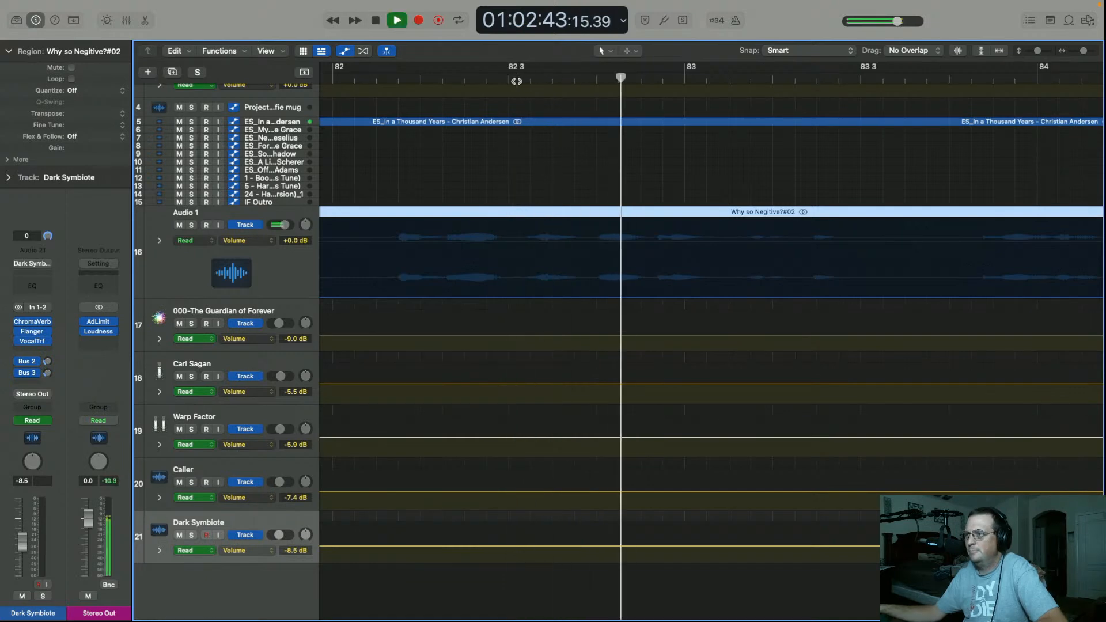
left_click(516, 81)
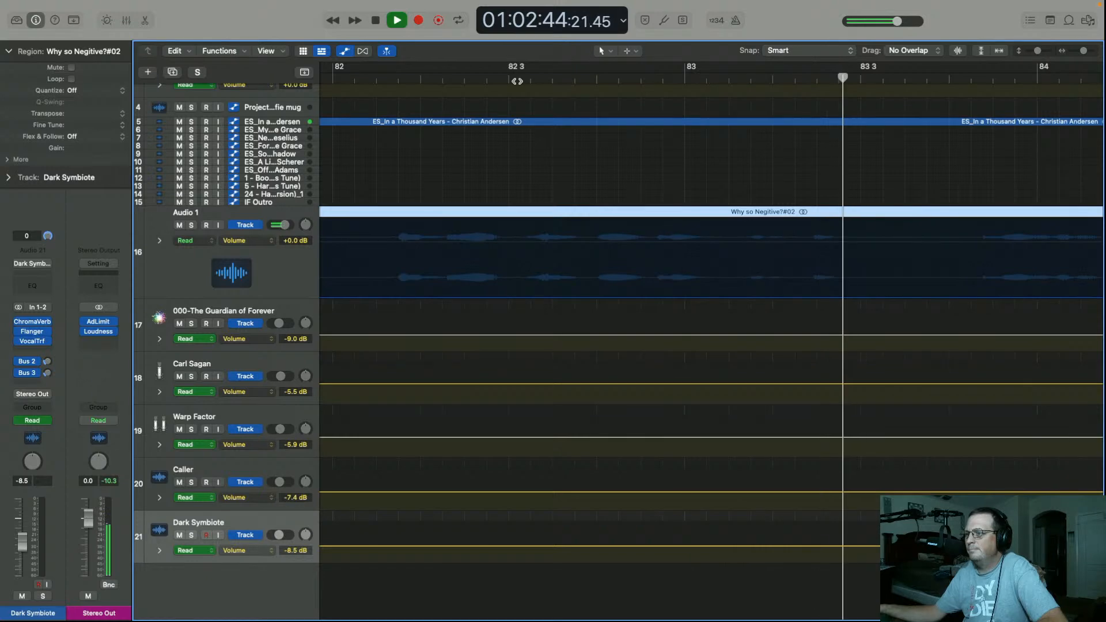
key("space")
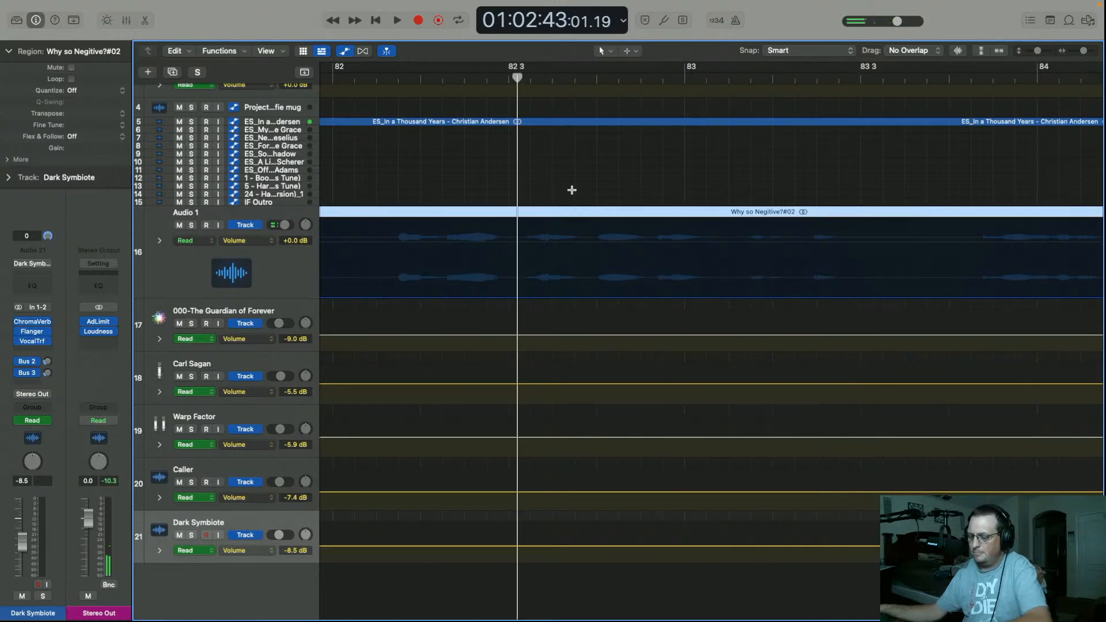
key("super+t")
Split the region at the phrase's end at 01:02:45:01.04 and copy the isolated phrase to the "000-The Guardian of Forever" track at the same position
key("space")
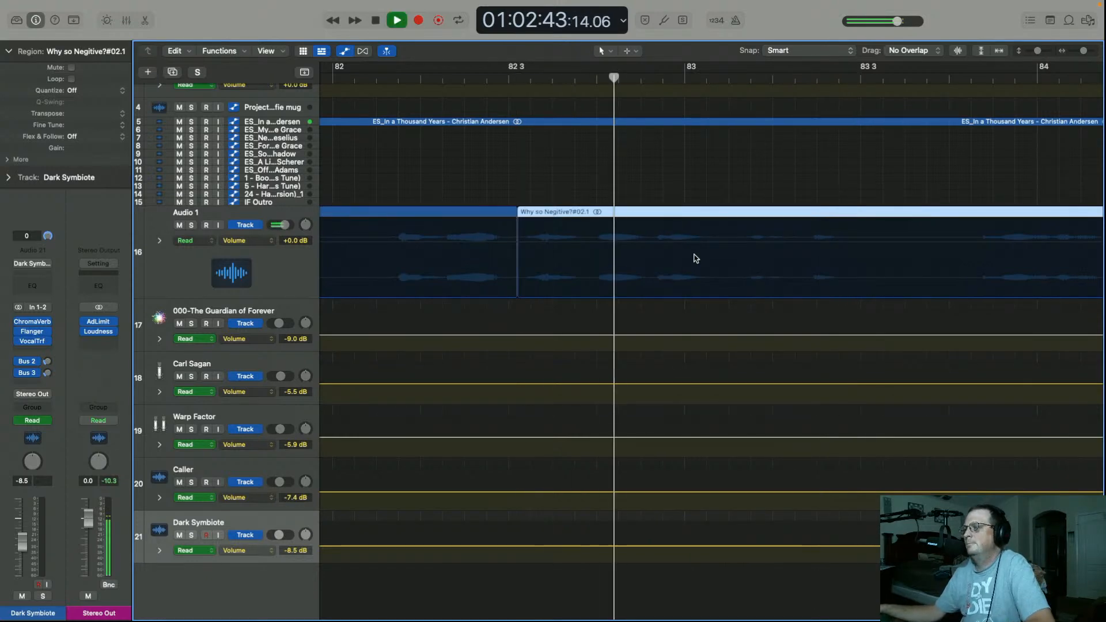
key("space")
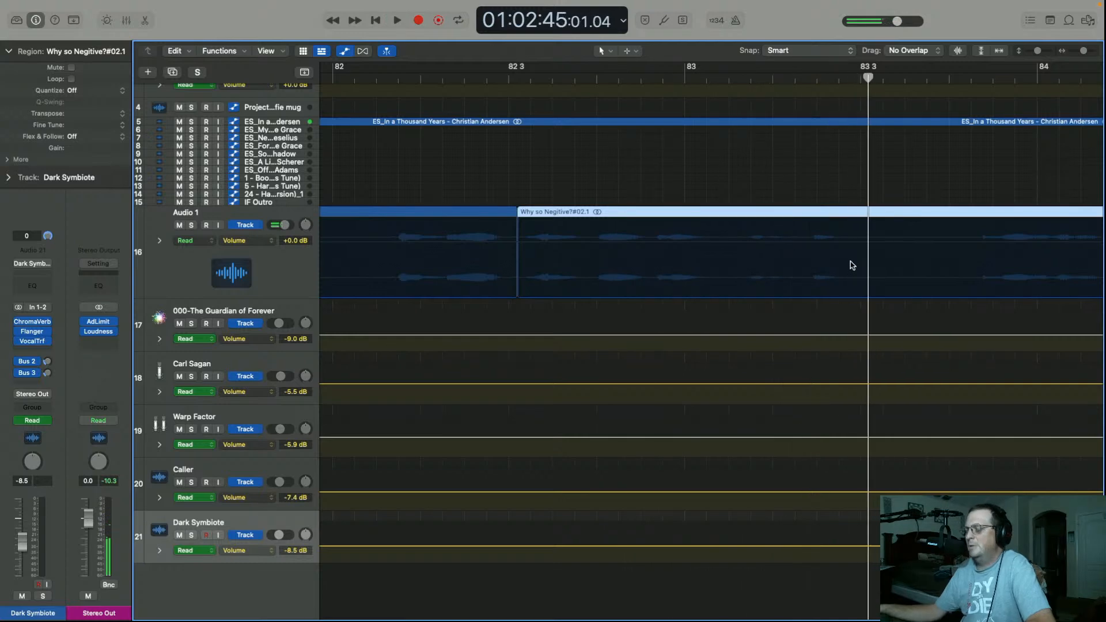
key("super+t")
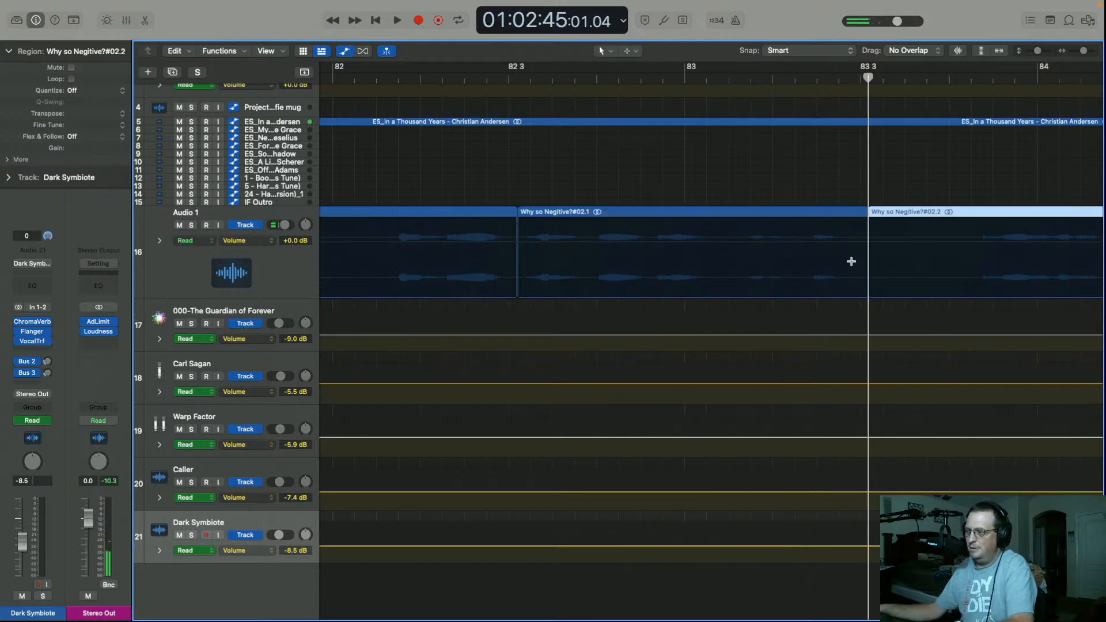
left_click(775, 220)
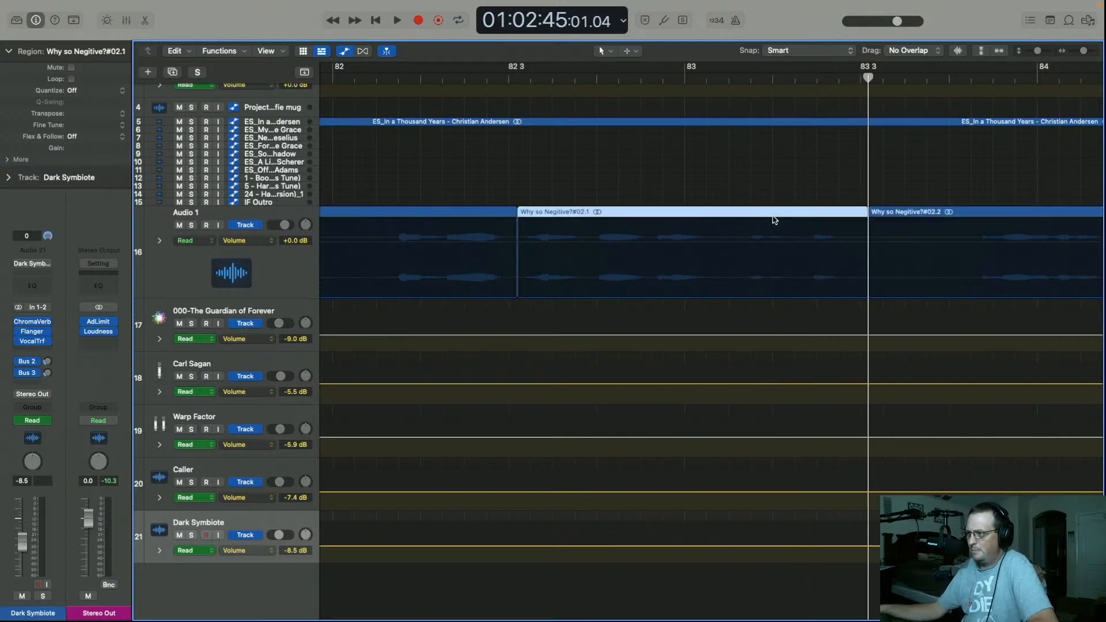
left_click_drag(775, 216, 773, 384)
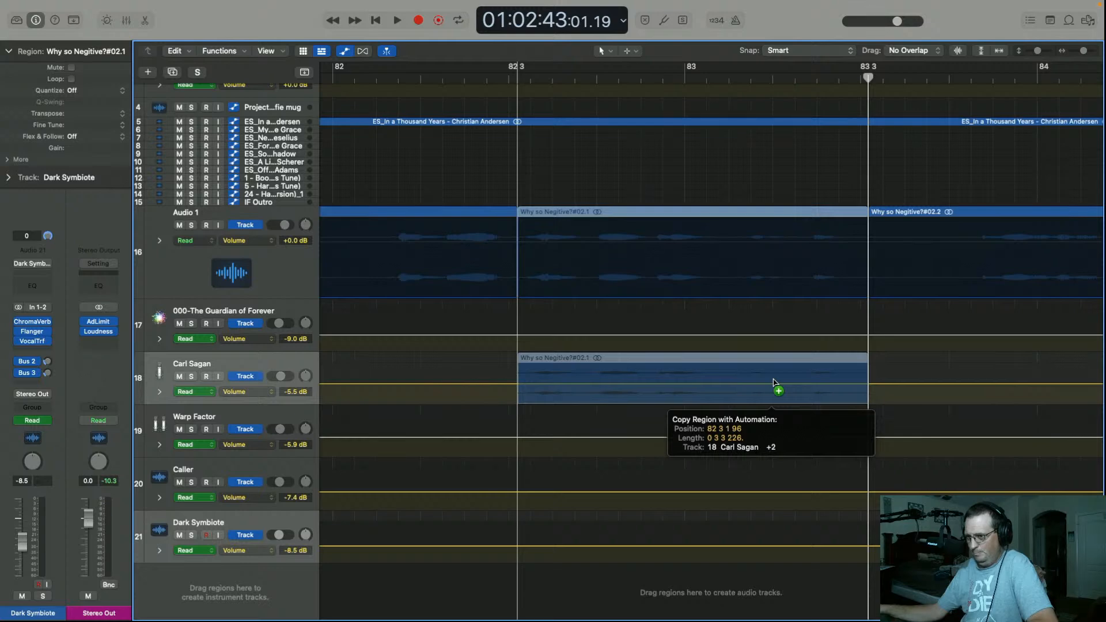
left_click_drag(773, 382, 776, 349)
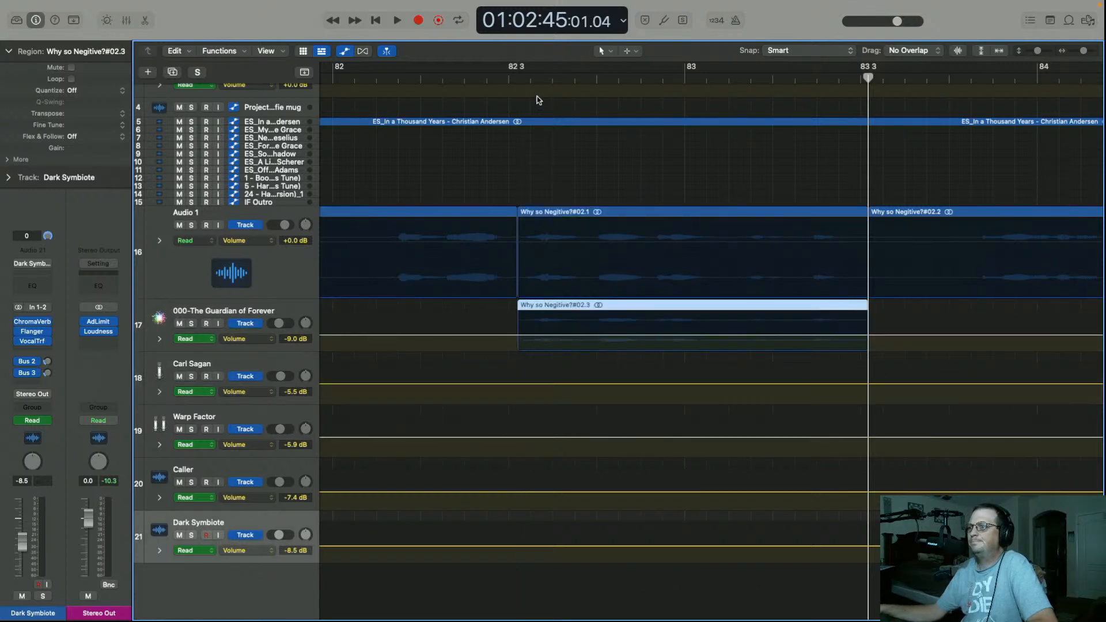
Add volume automation points at both ends of the isolated phrase on Audio 1 and lower the level between them to -9.3 dB
left_click(519, 240)
left_click(518, 242)
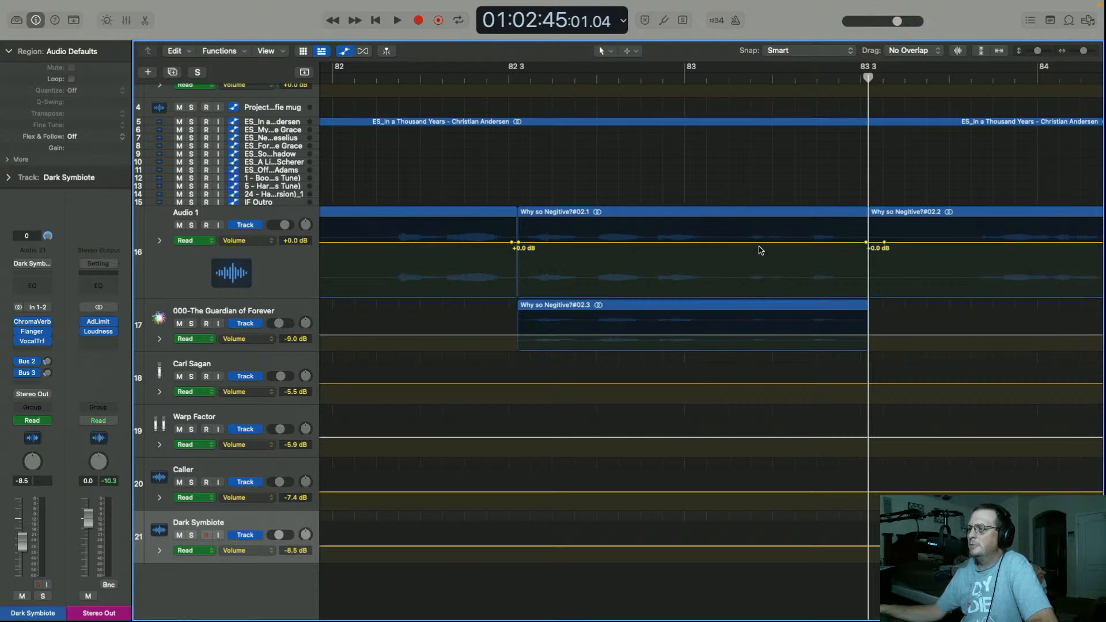
left_click_drag(760, 247, 760, 272)
Raise the volume automation of the "000-The Guardian of Forever" track to -4.6 dB and audition the phrase from 01:02:42:01.03
left_click_drag(606, 340, 606, 334)
left_click(339, 78)
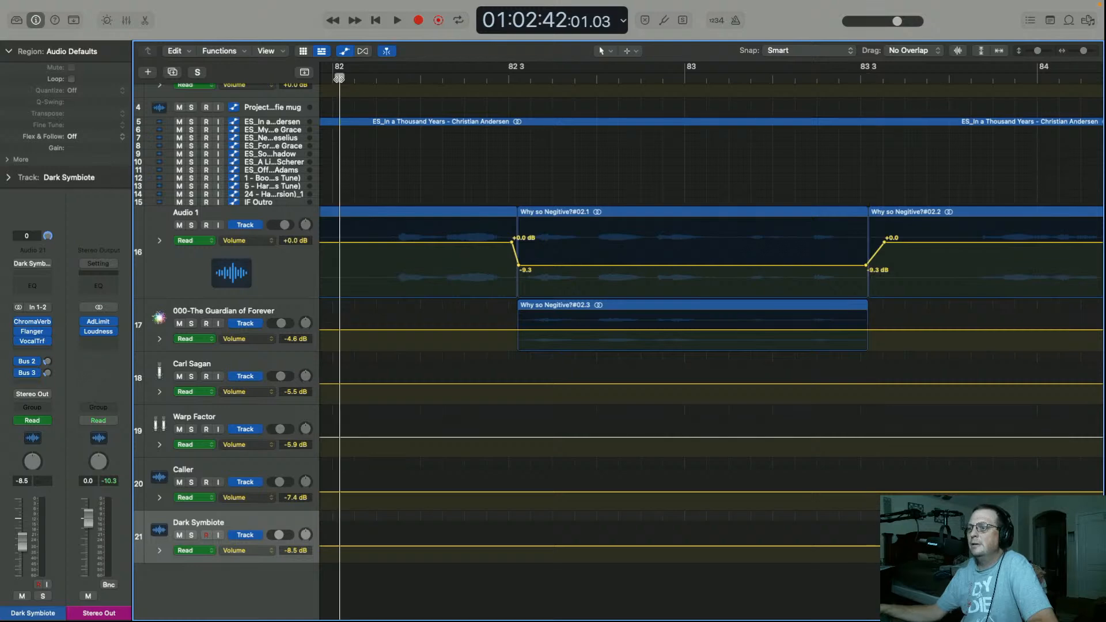
key("space")
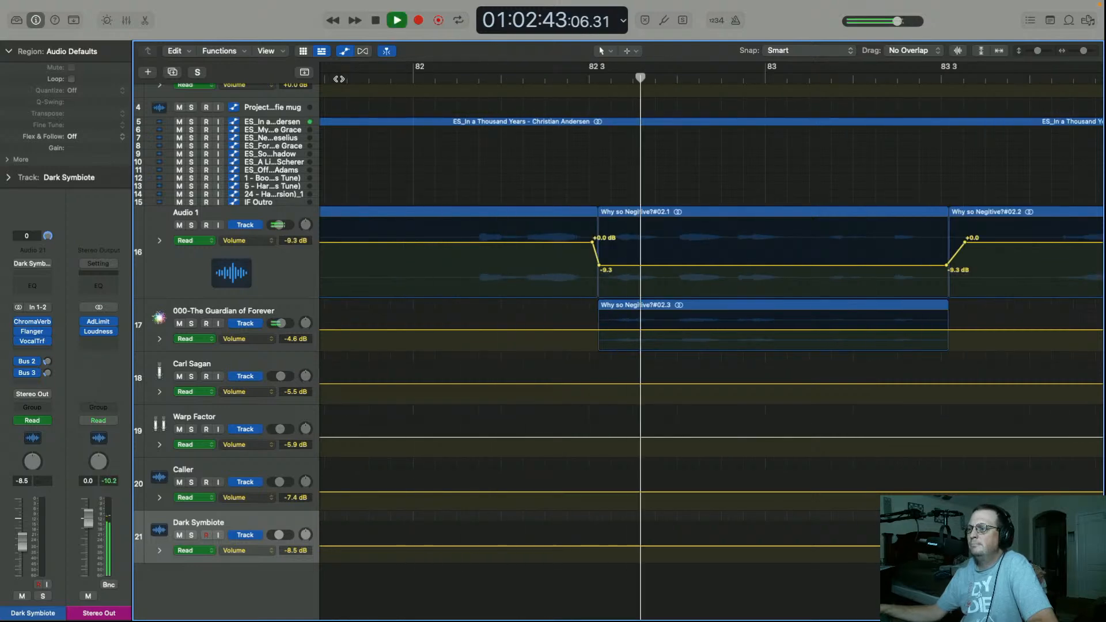
key("space")
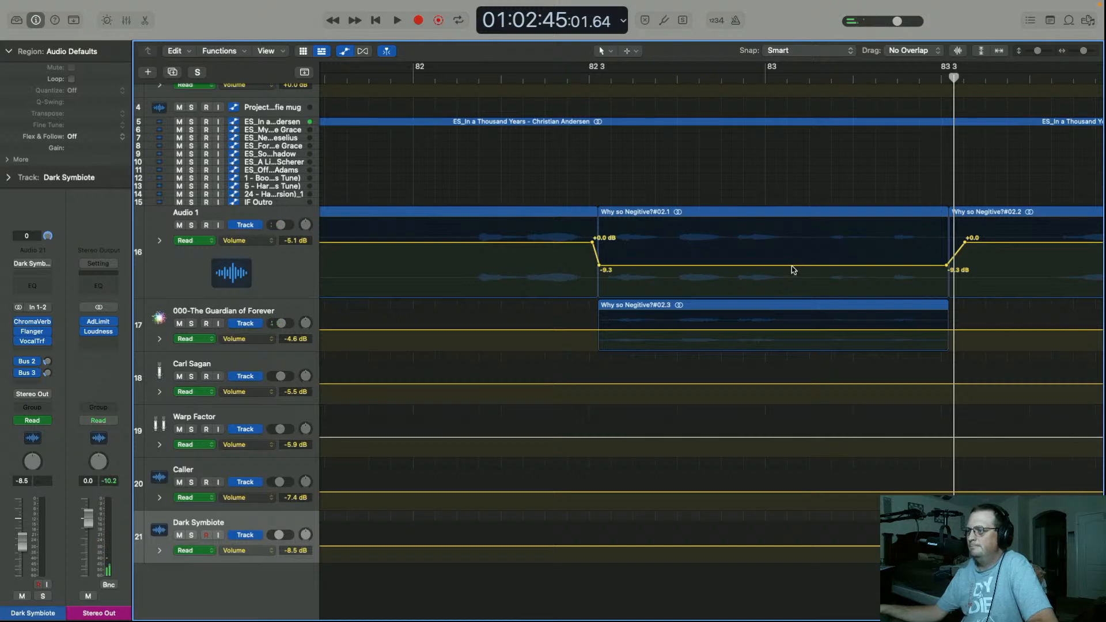
Raise the volume automation of the "000-The Guardian of Forever" track to +0.0 dB and audition the phrase again
left_click_drag(776, 333, 774, 321)
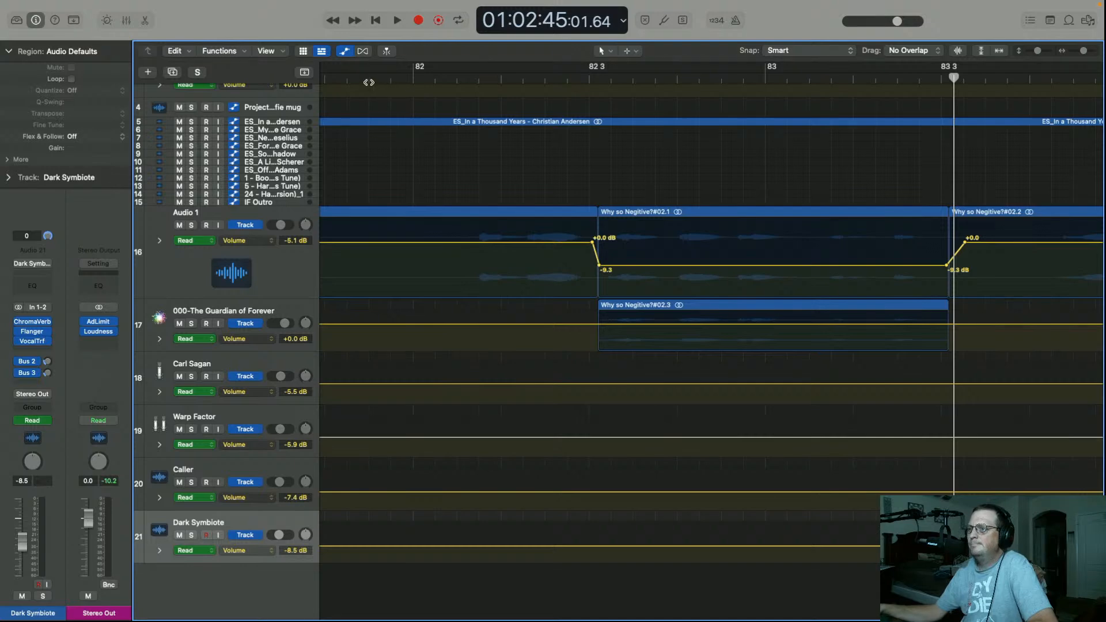
key("space")
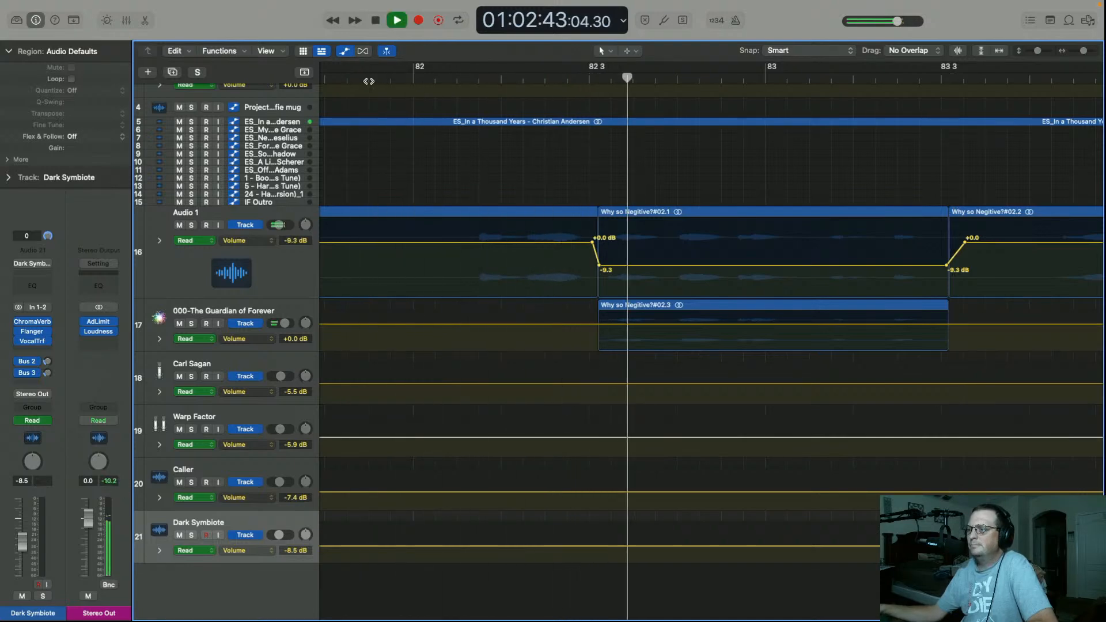
key("space")
Set the Audio 1 volume dip over the phrase to -4.3 dB and play the mix from before the phrase on to the "ES_My Soul Delights" music
left_click_drag(716, 269, 717, 257)
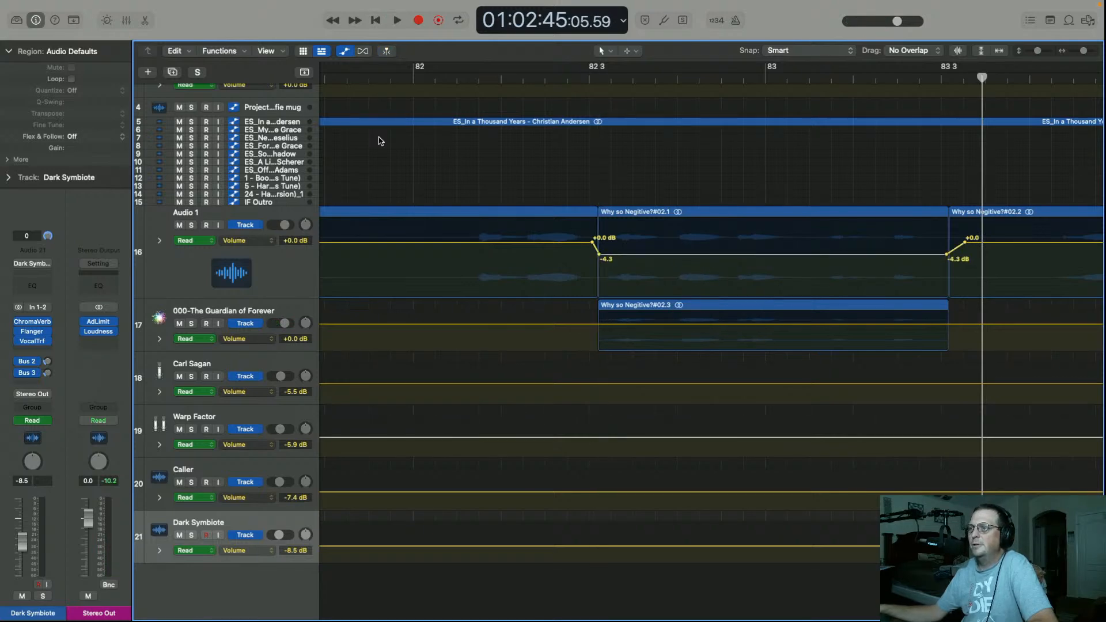
left_click(339, 78)
scroll(486, 262, "down", 5)
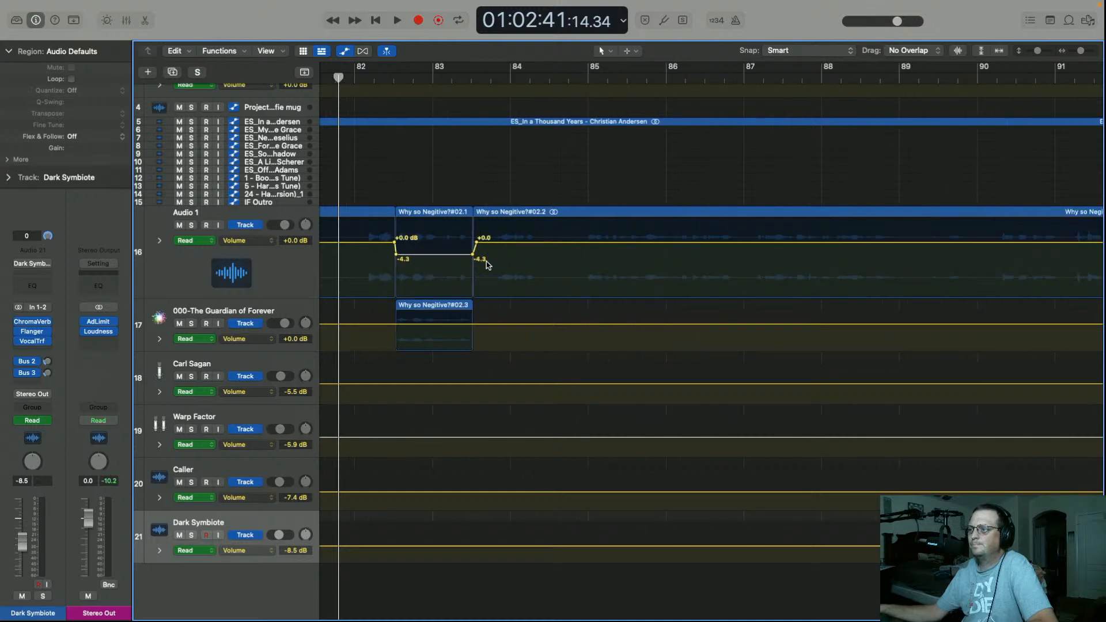
scroll(486, 263, "left", 6)
left_click(549, 80)
key("space")
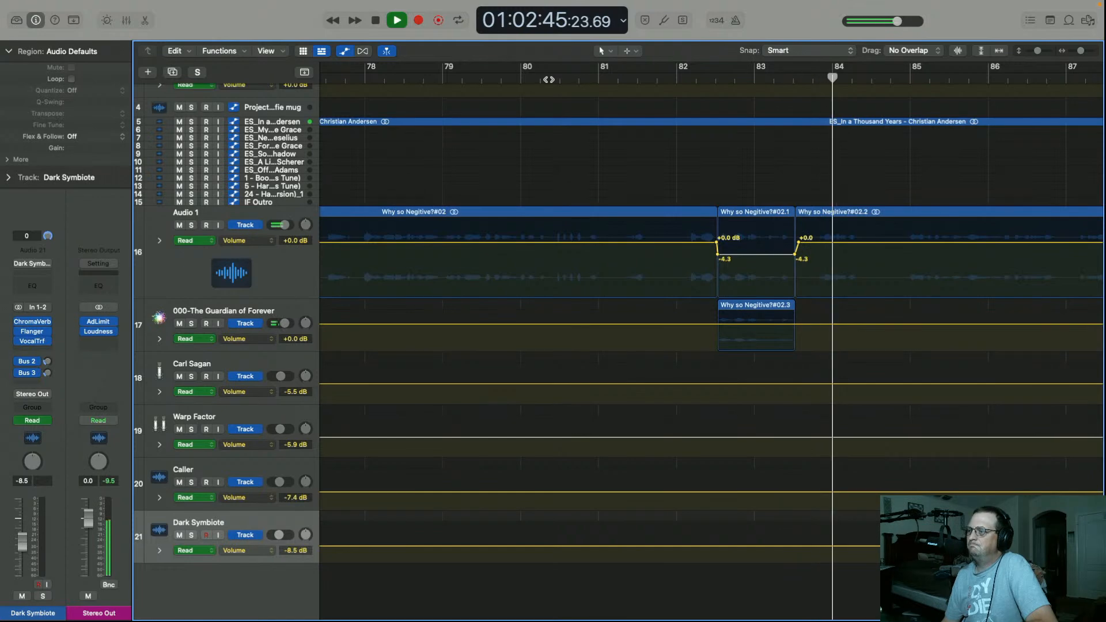
key("space")
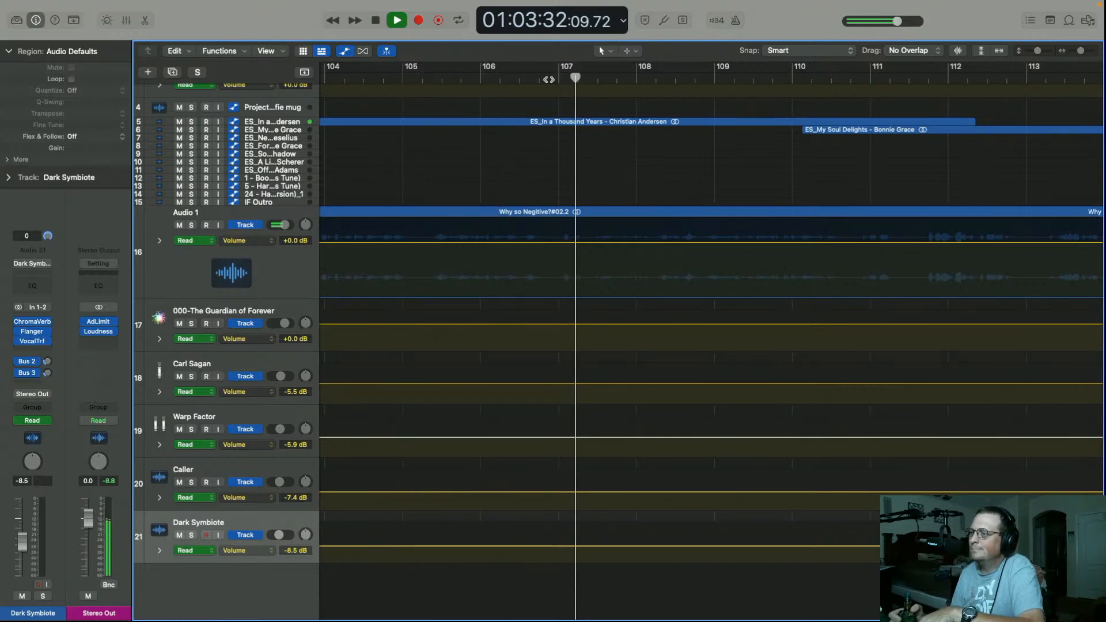
scroll(549, 79, "left", 5)
scroll(549, 80, "right", 2)
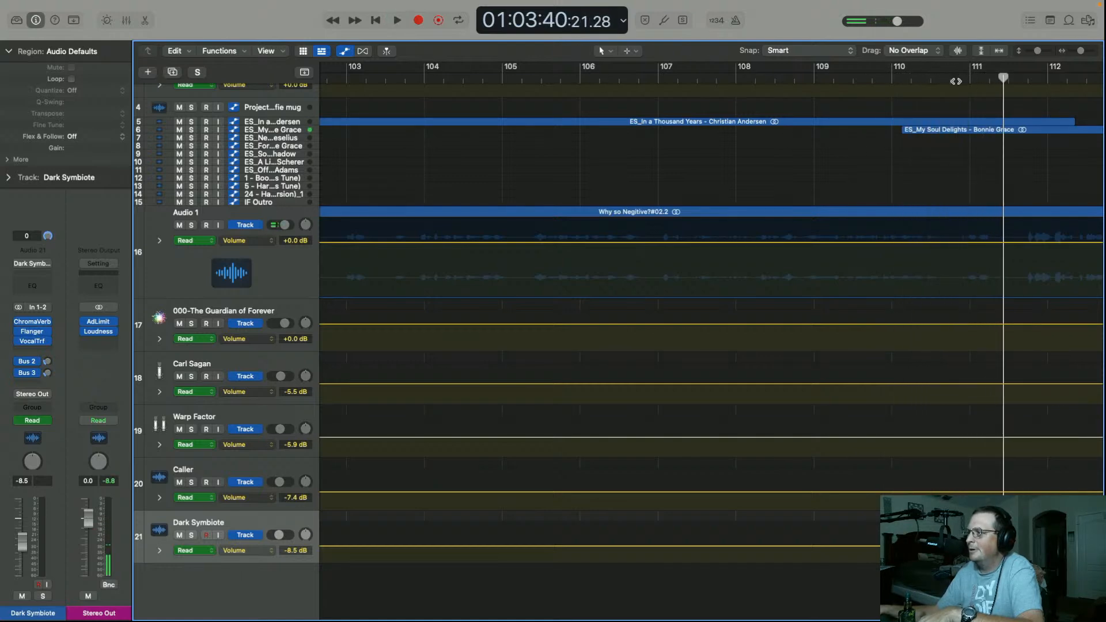
Isolate a phrase on Audio 1 by splitting the "Why so Negitive?#02.2" region at 01:03:39:15.50 and, after listening, at 01:03:25:16.01
left_click(918, 213)
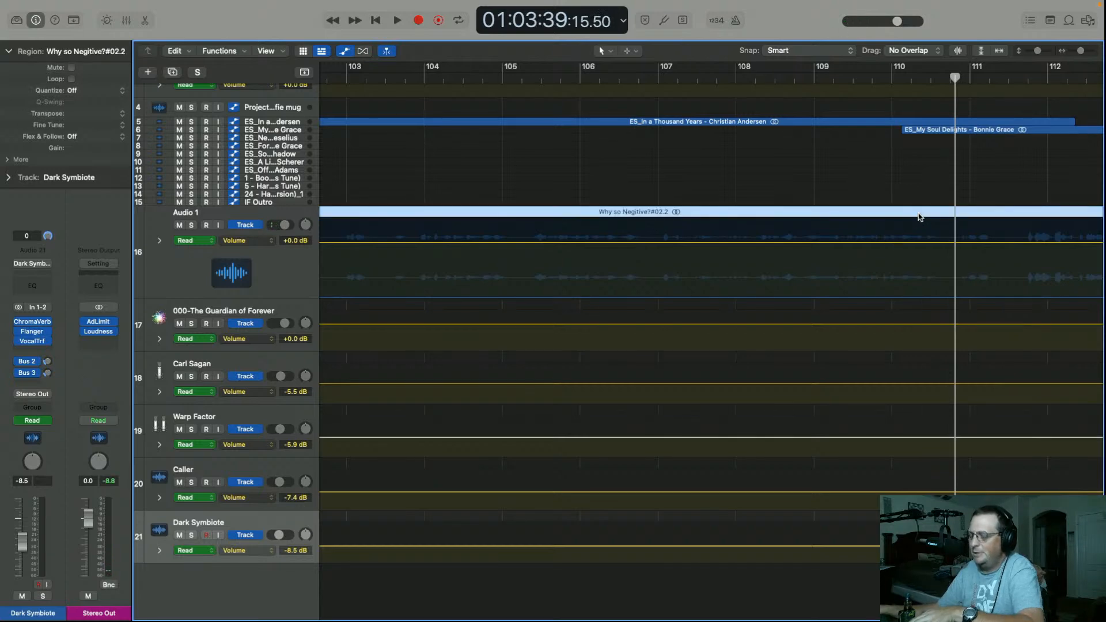
key("super+t")
scroll(686, 240, "left", 9)
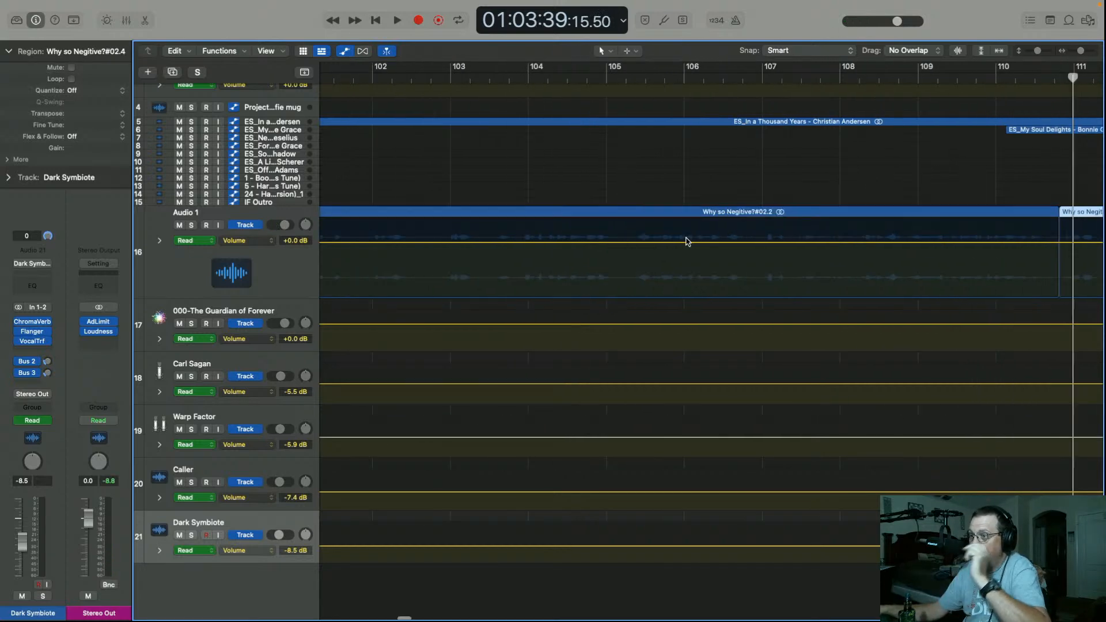
scroll(686, 240, "left", 6)
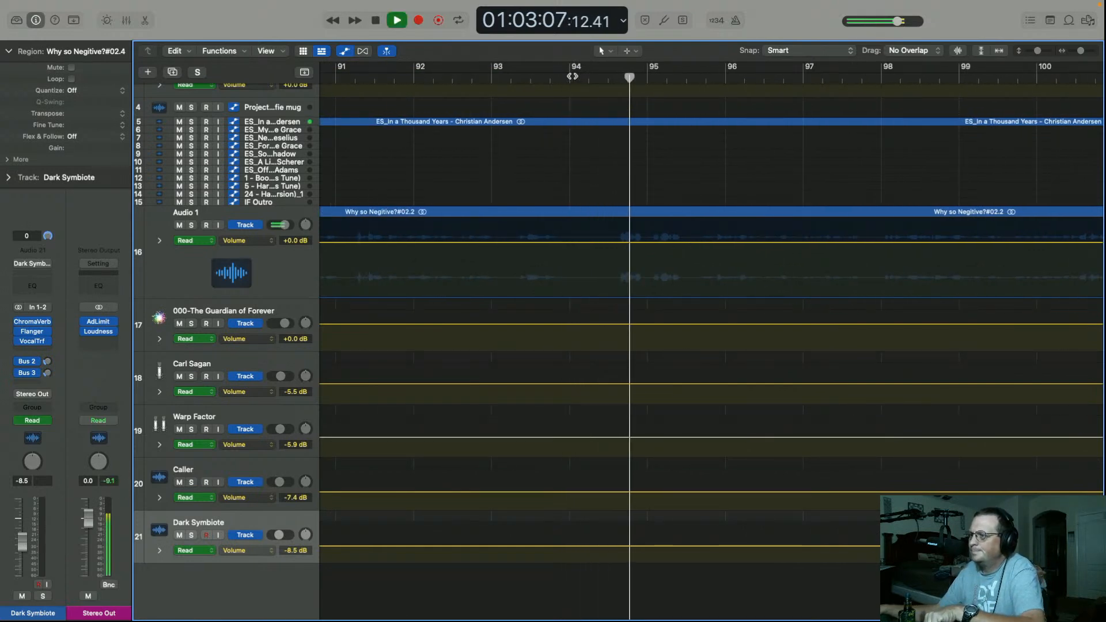
scroll(663, 213, "right", 6)
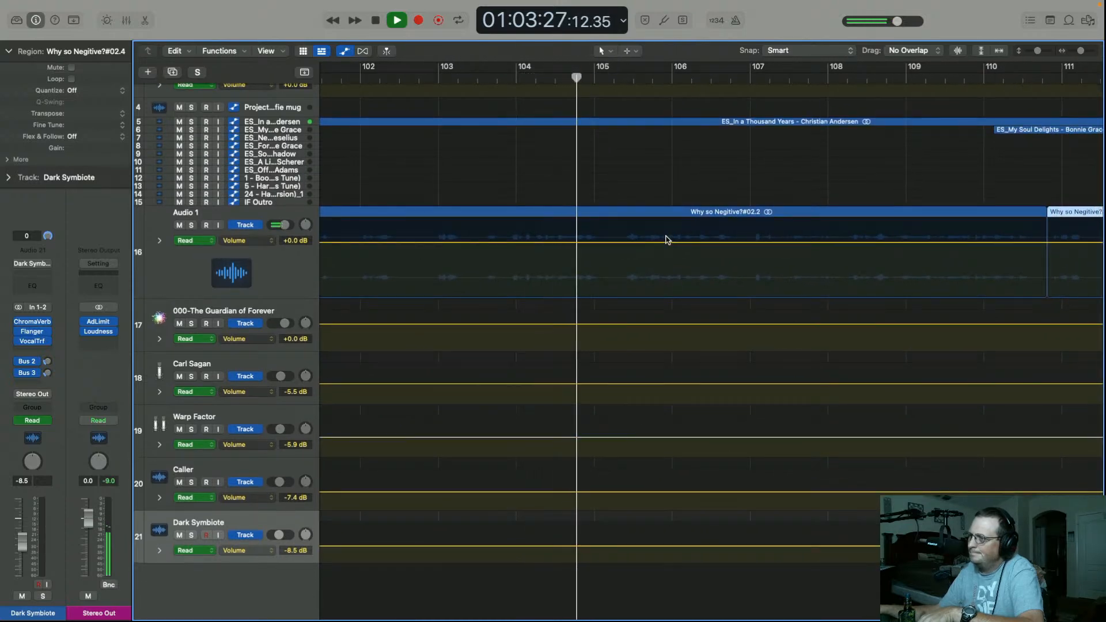
key("space")
left_click(477, 80)
key("space")
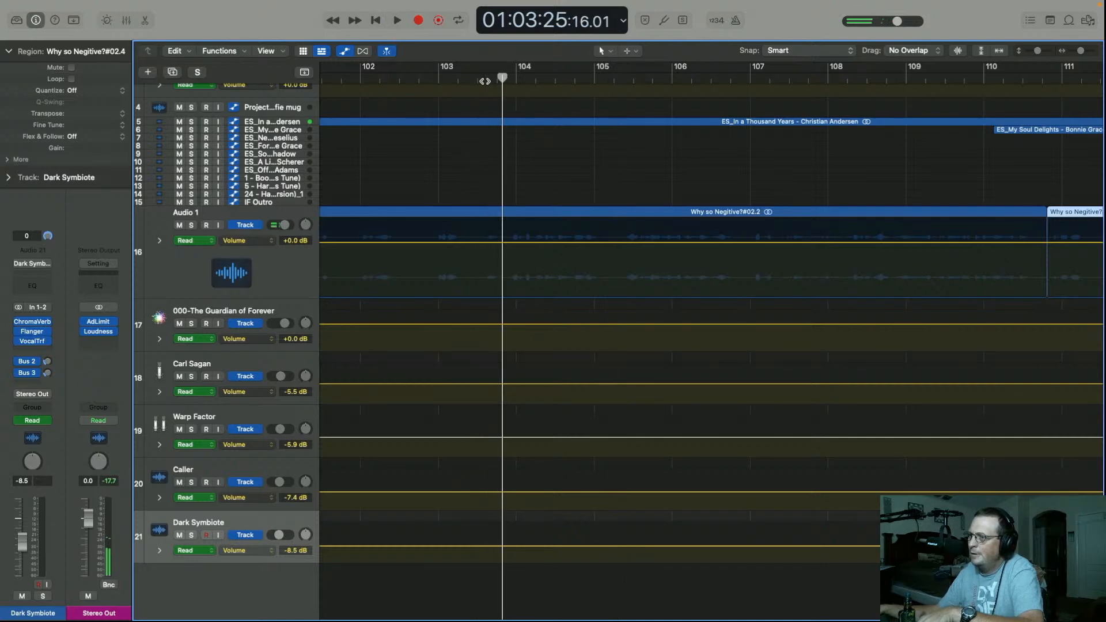
left_click(535, 215)
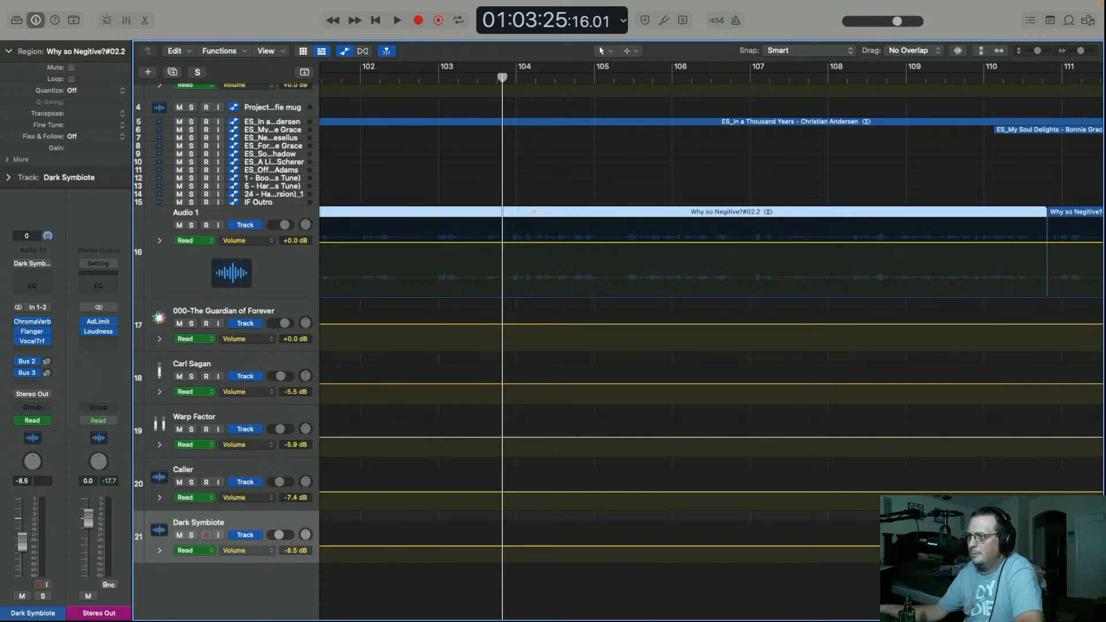
key("super+t")
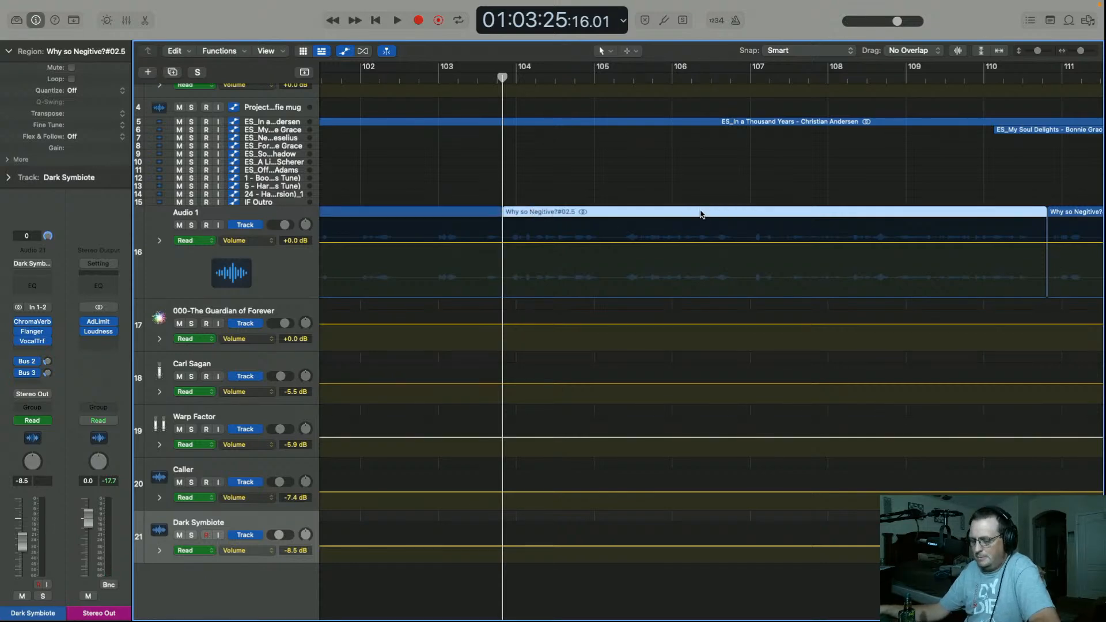
Copy the isolated phrase to the Carl Sagan track at 01:03:25:16.01 and lower the Audio 1 volume automation over it to -8.2 dB
left_click_drag(701, 214, 705, 366)
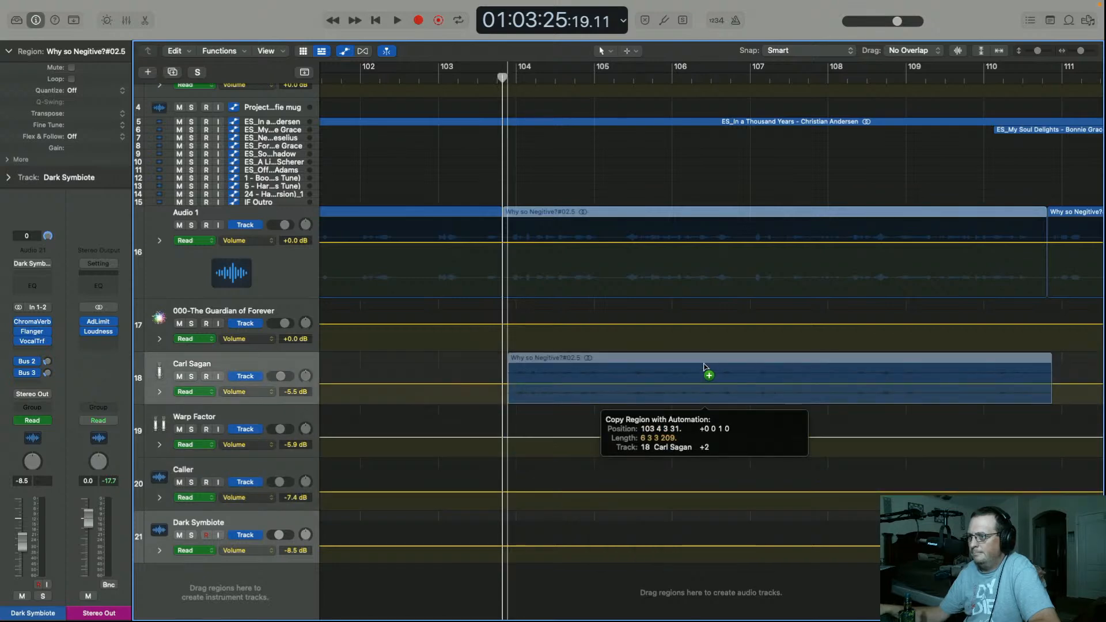
left_click_drag(704, 367, 698, 367)
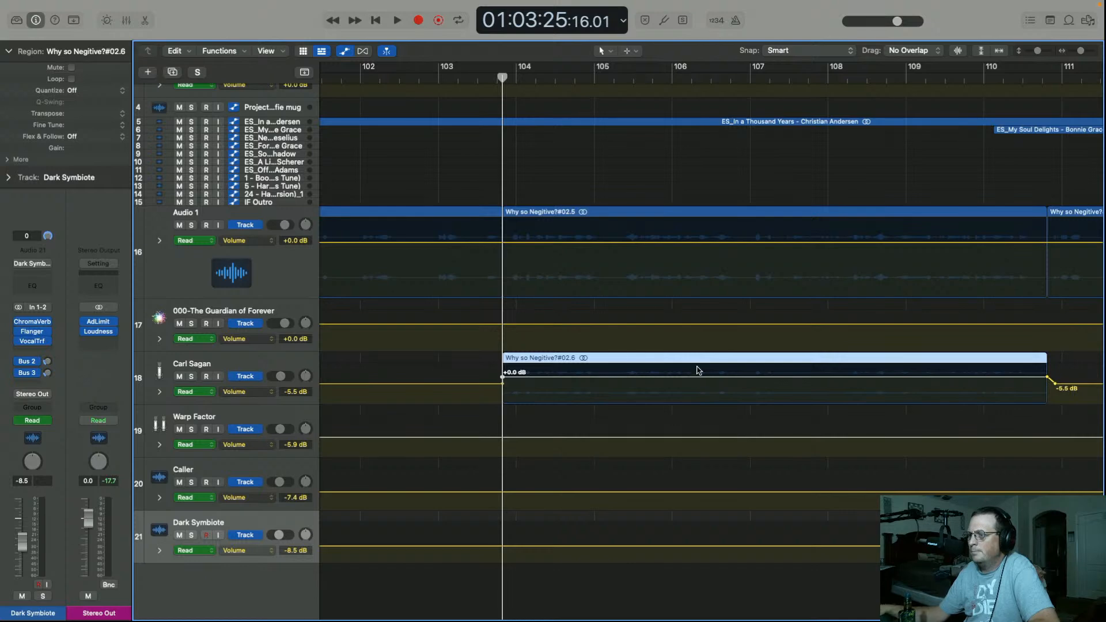
left_click(506, 243)
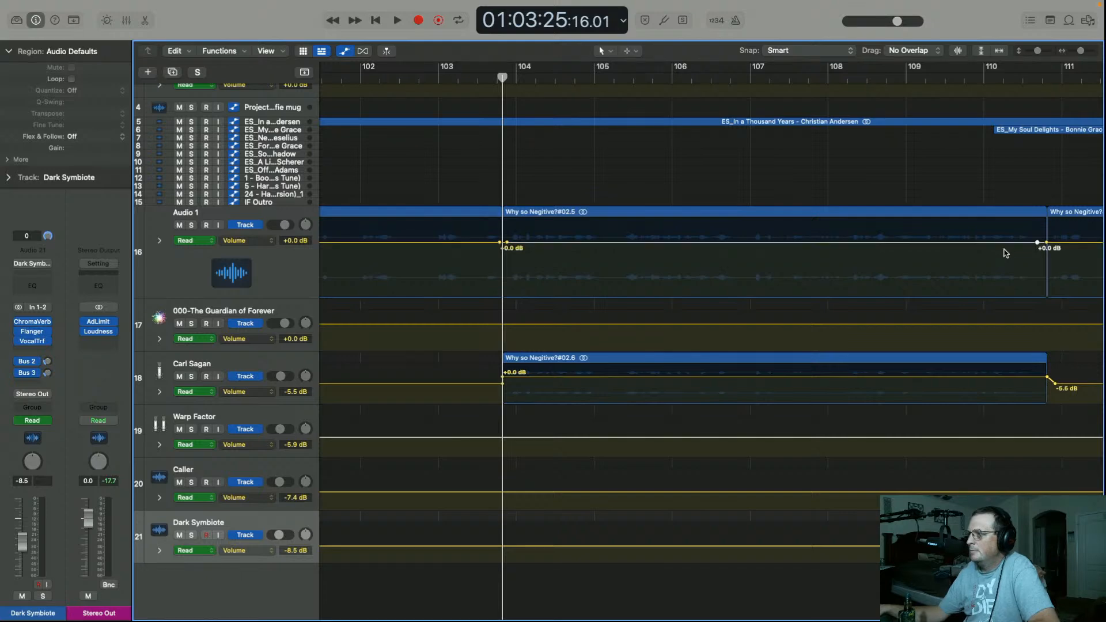
left_click_drag(981, 244, 981, 263)
Audition the mix from before the Carl Sagan phrase on to the "ES_My Soul Delights" music
left_click(338, 77)
key("space")
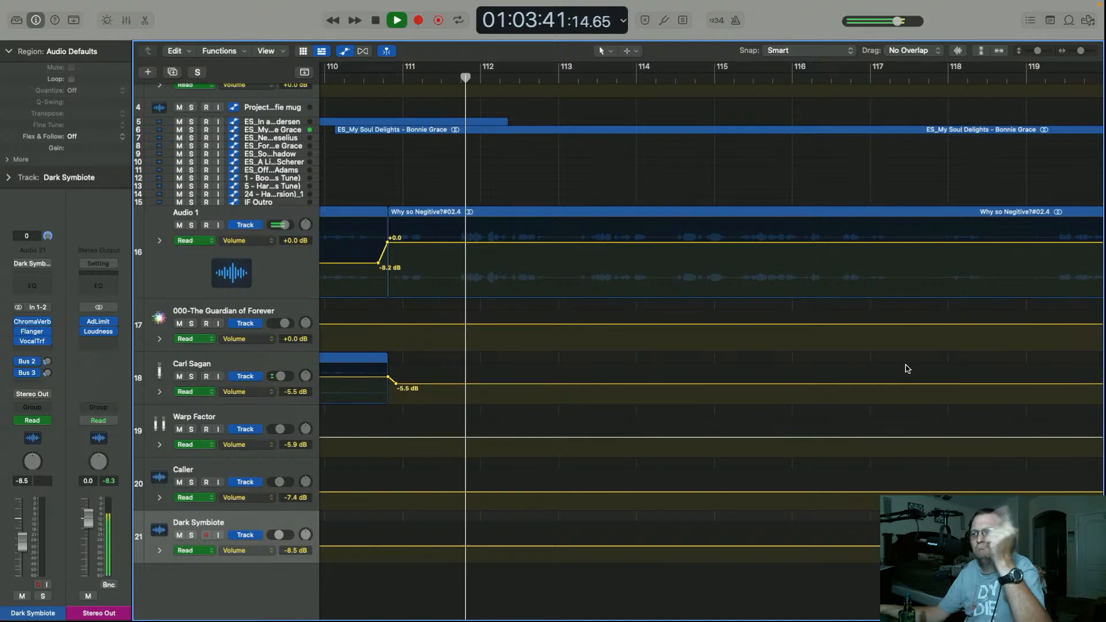
key("space")
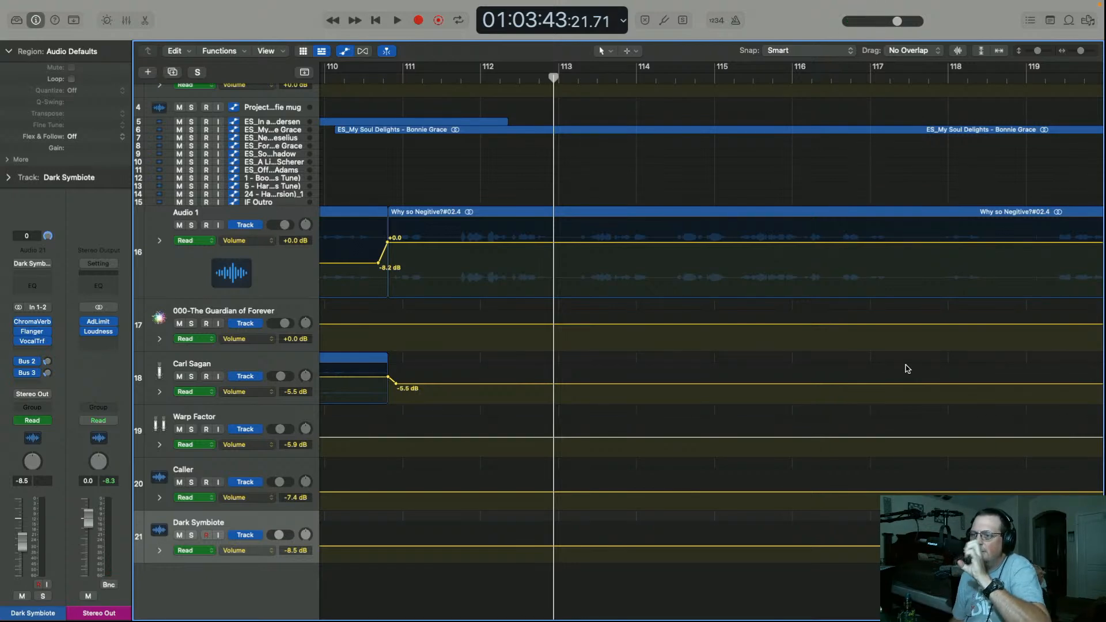
Copy the isolated Audio 1 phrase with its automation to the "000-The Guardian of Forever" track and lower the copy's volume to -11.8 dB
scroll(907, 369, "left", 5)
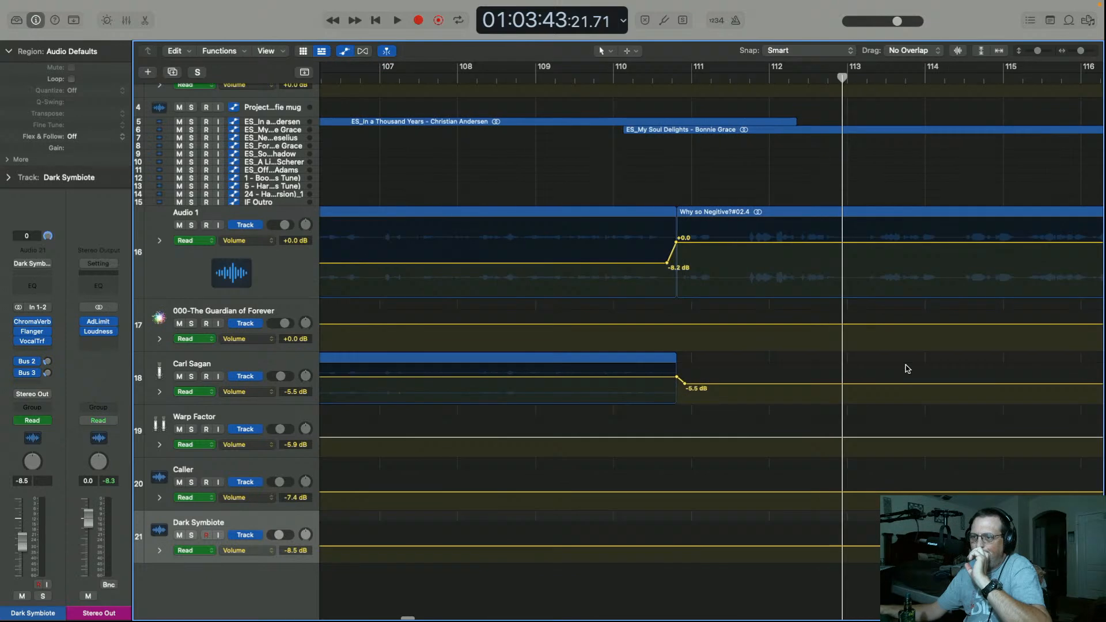
scroll(907, 368, "left", 2)
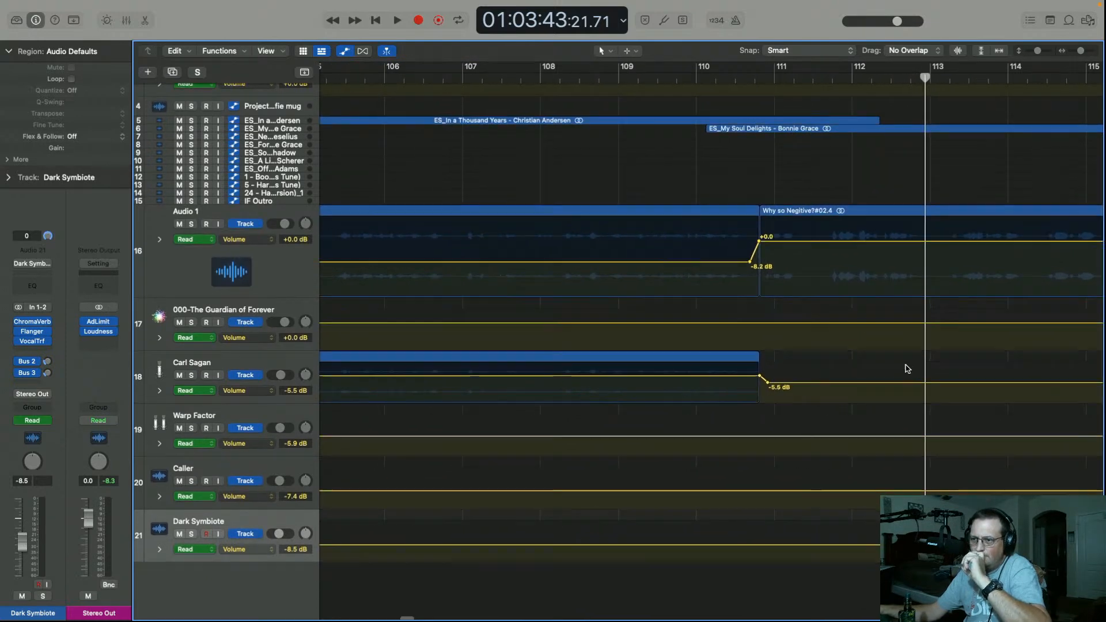
scroll(907, 368, "left", 5)
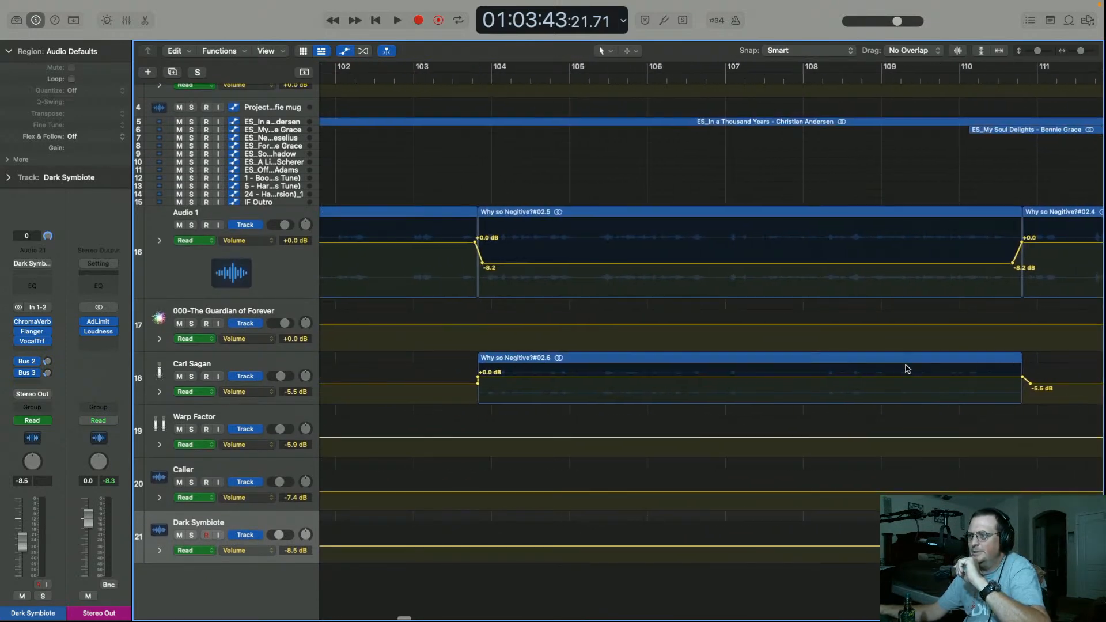
left_click(747, 220)
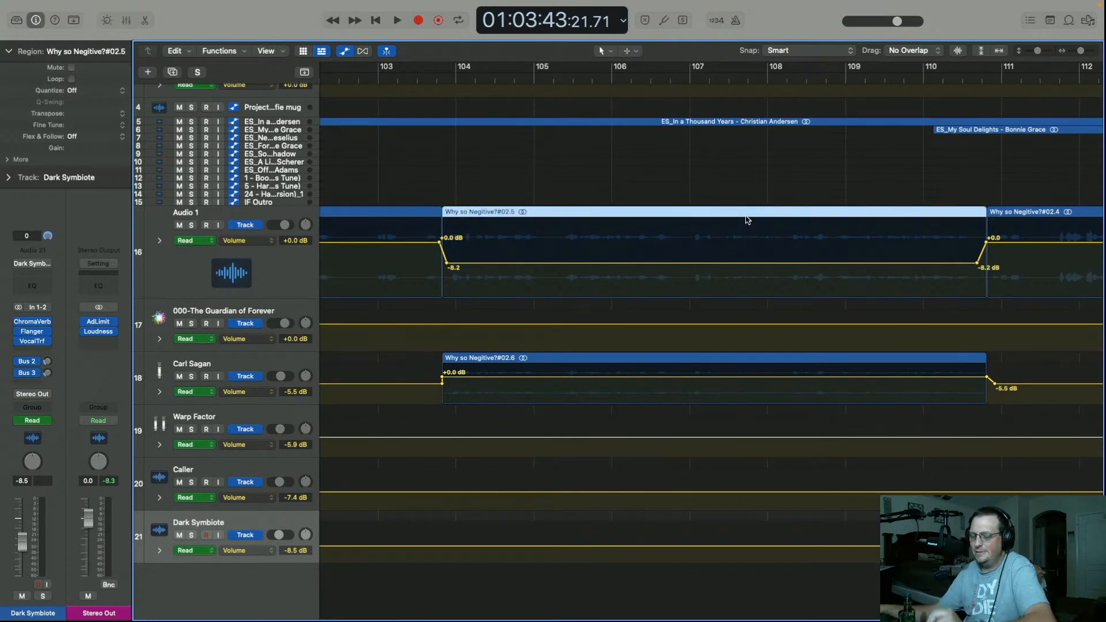
left_click_drag(747, 219, 745, 315)
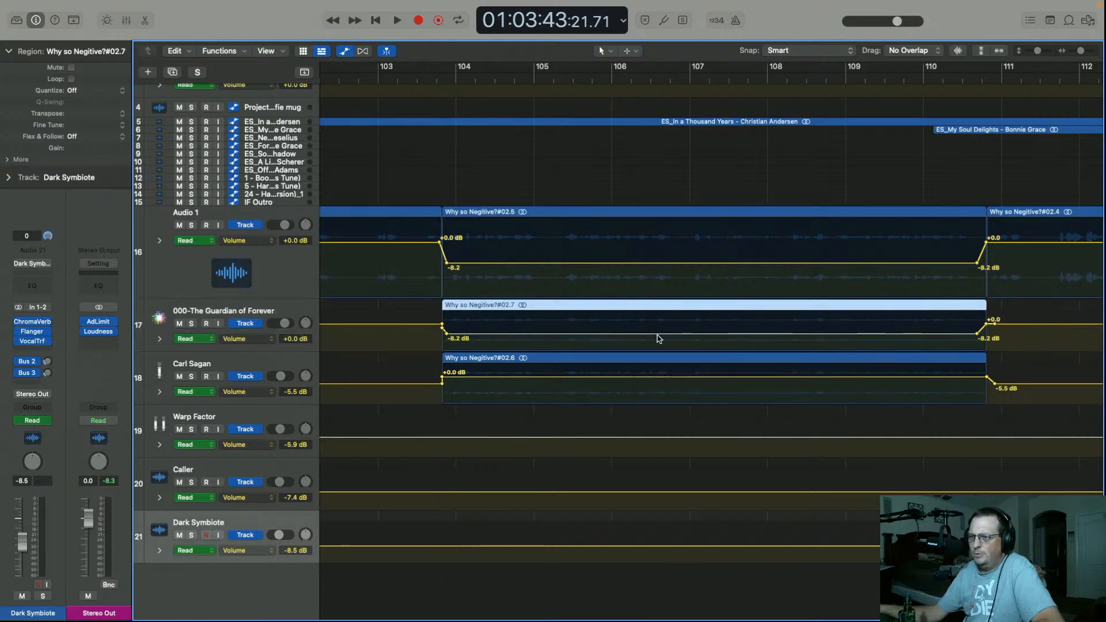
left_click_drag(659, 335, 659, 340)
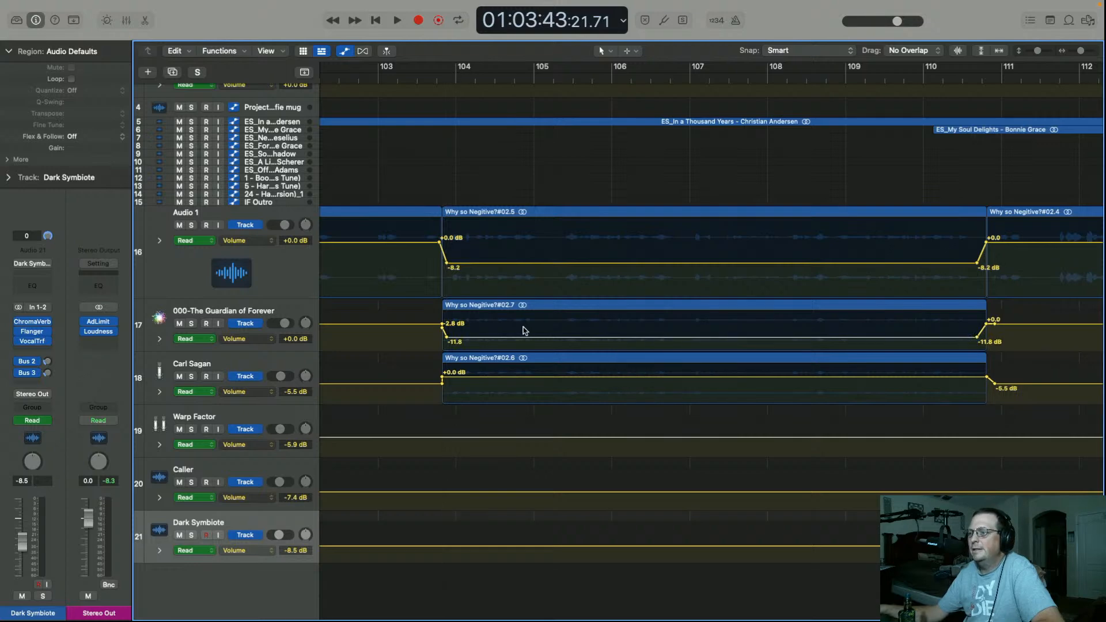
Play the layered phrase from before its start and raise the "000-The Guardian of Forever" volume automation over it to -3.2 dB
scroll(525, 331, "left", 5)
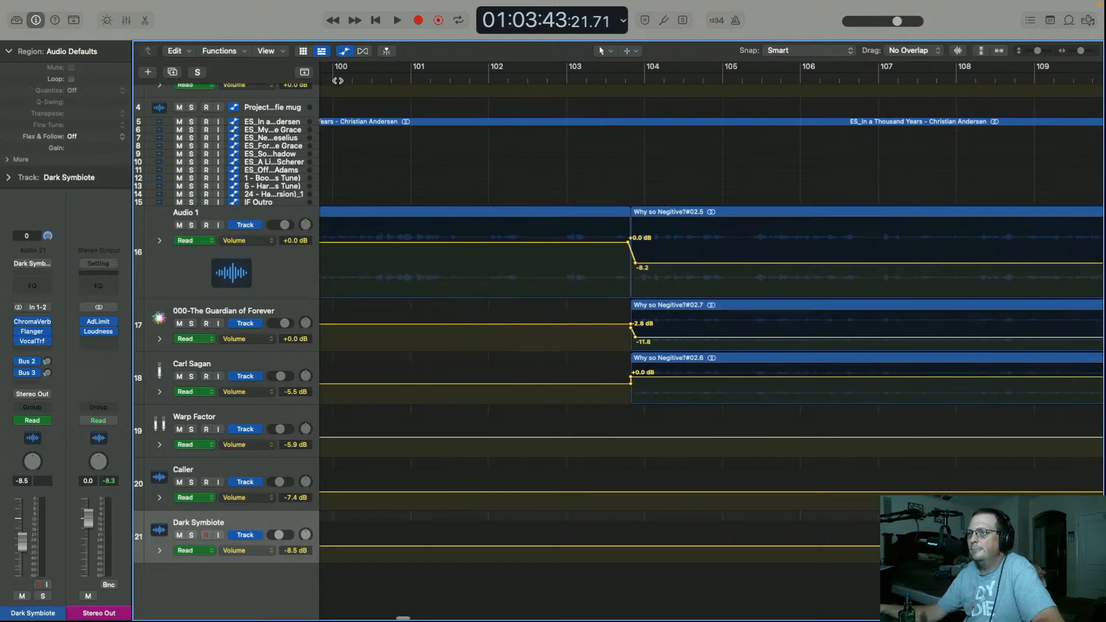
key("space")
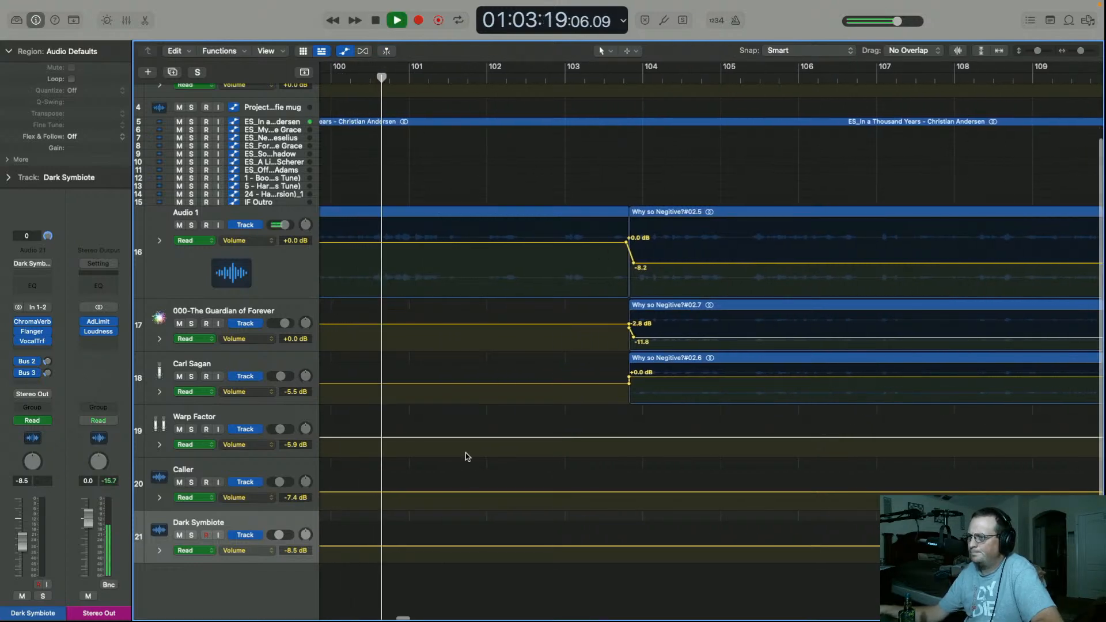
scroll(465, 452, "right", 3)
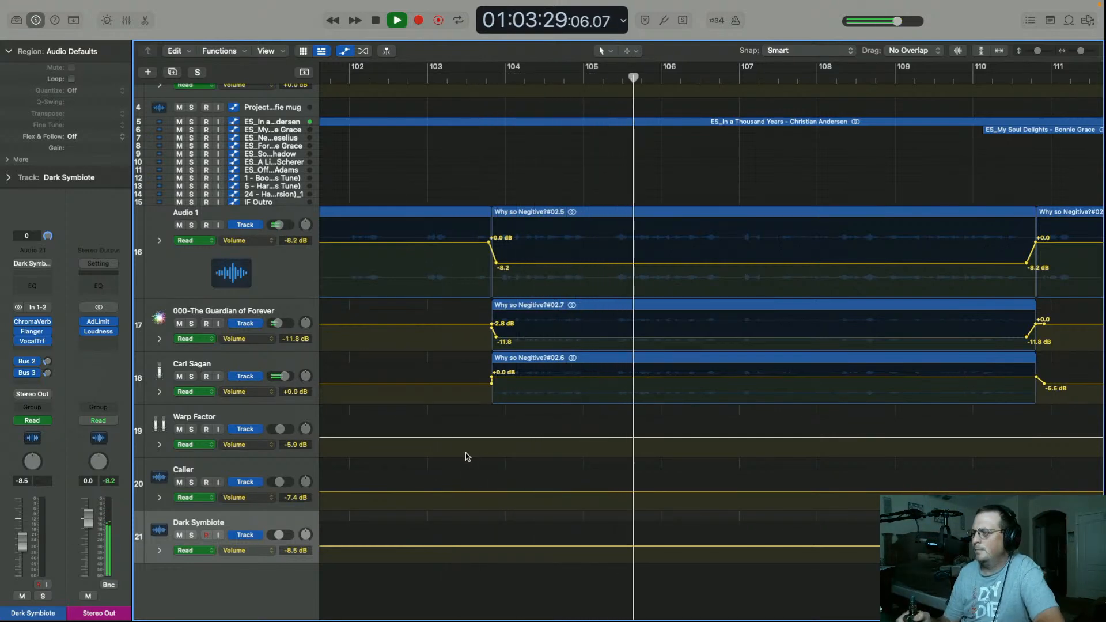
left_click_drag(791, 338, 793, 333)
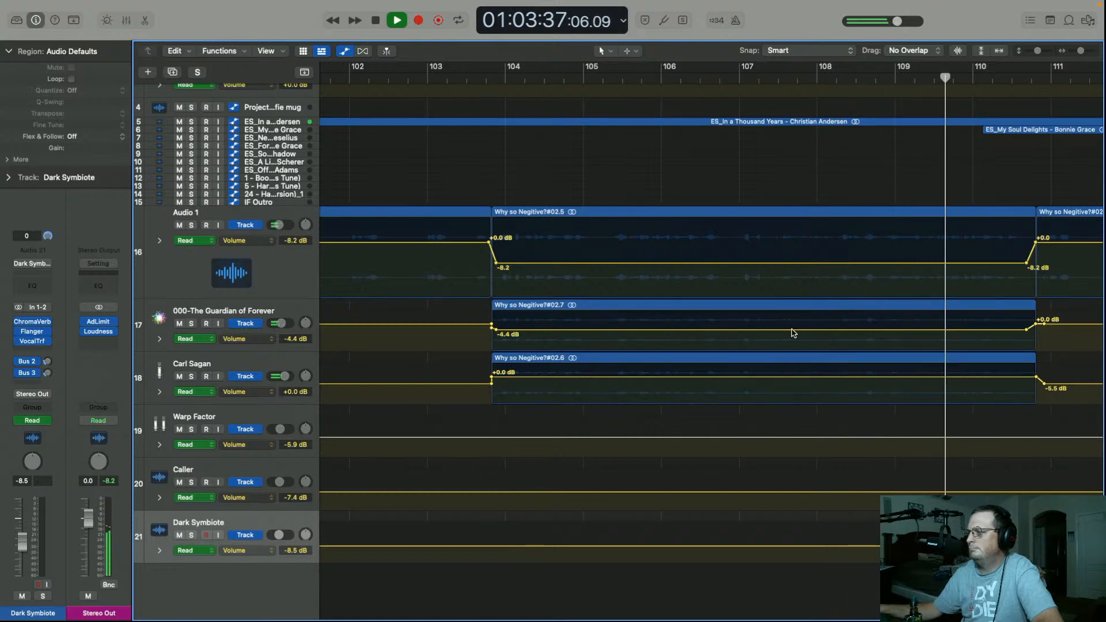
left_click_drag(793, 333, 794, 330)
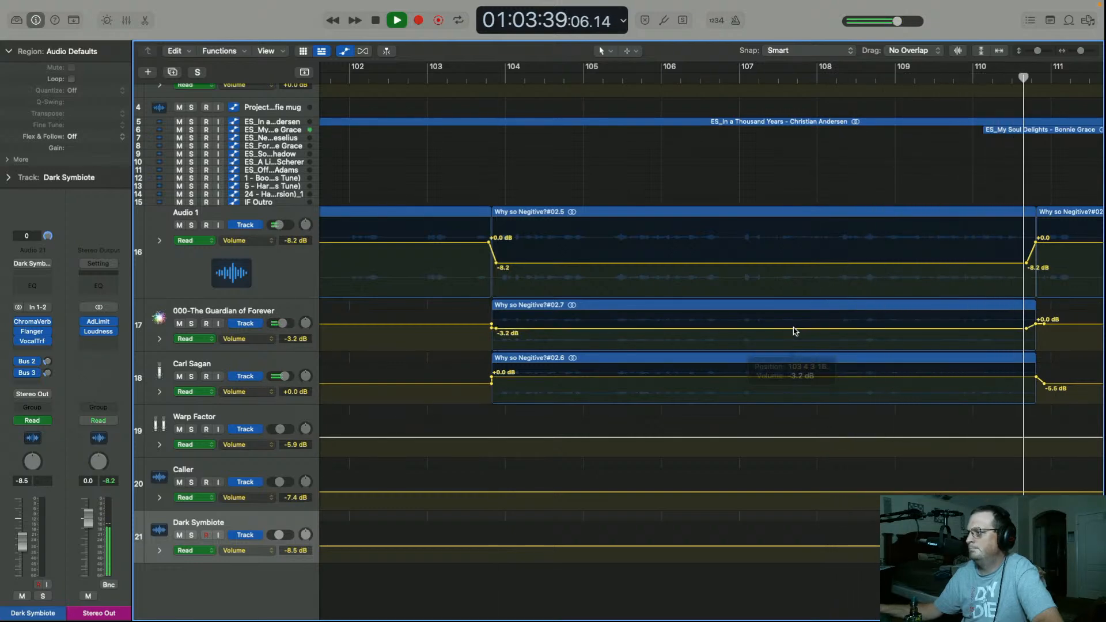
key("space")
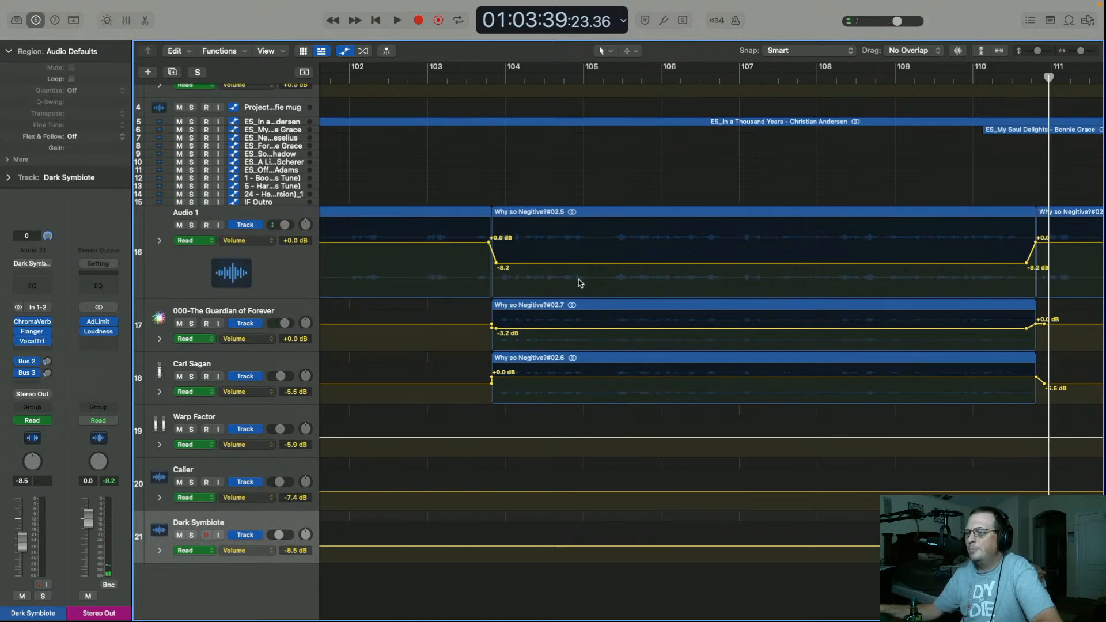
Set the volume over the phrase to -10.0 dB on Audio 1 and -2.5 dB on "000-The Guardian of Forever", and audition the mix
left_click_drag(628, 266, 628, 269)
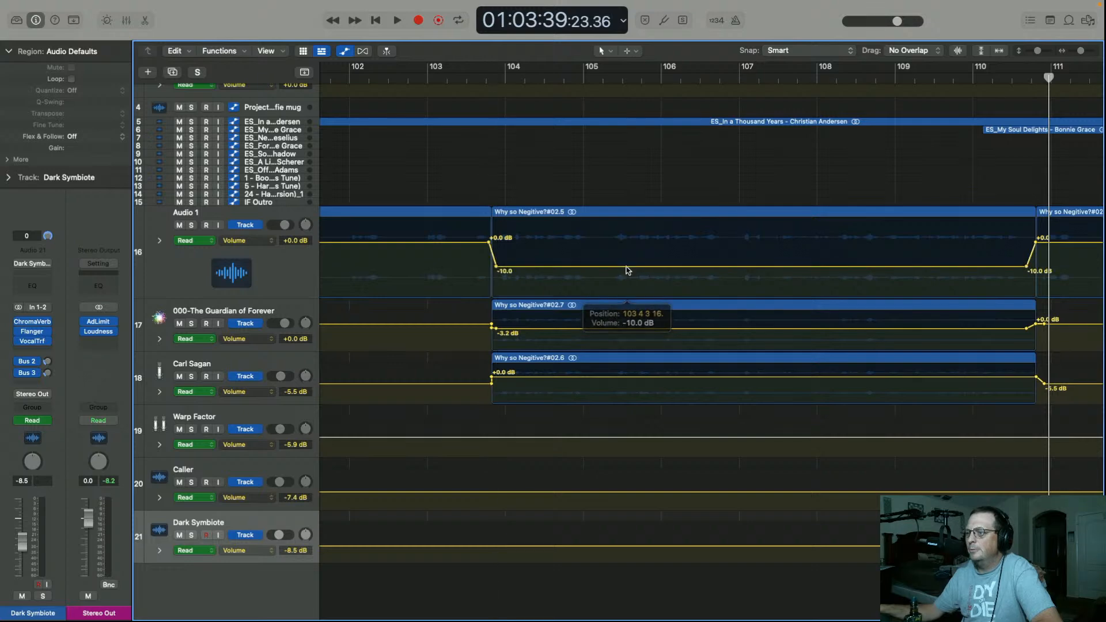
left_click(720, 334)
left_click_drag(720, 332, 720, 333)
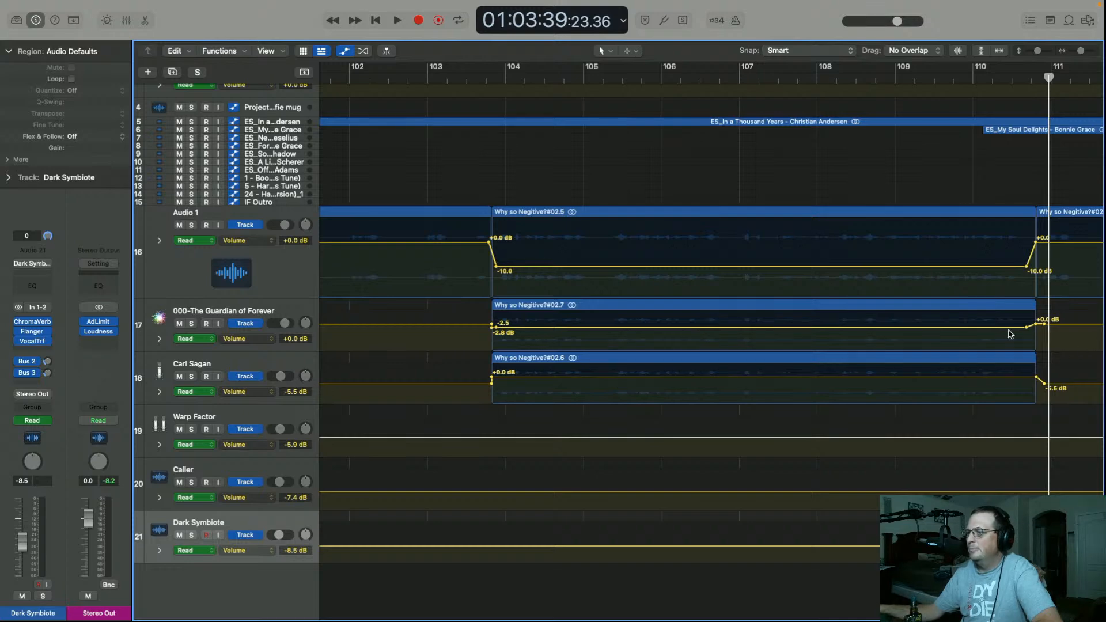
left_click(329, 78)
key("space")
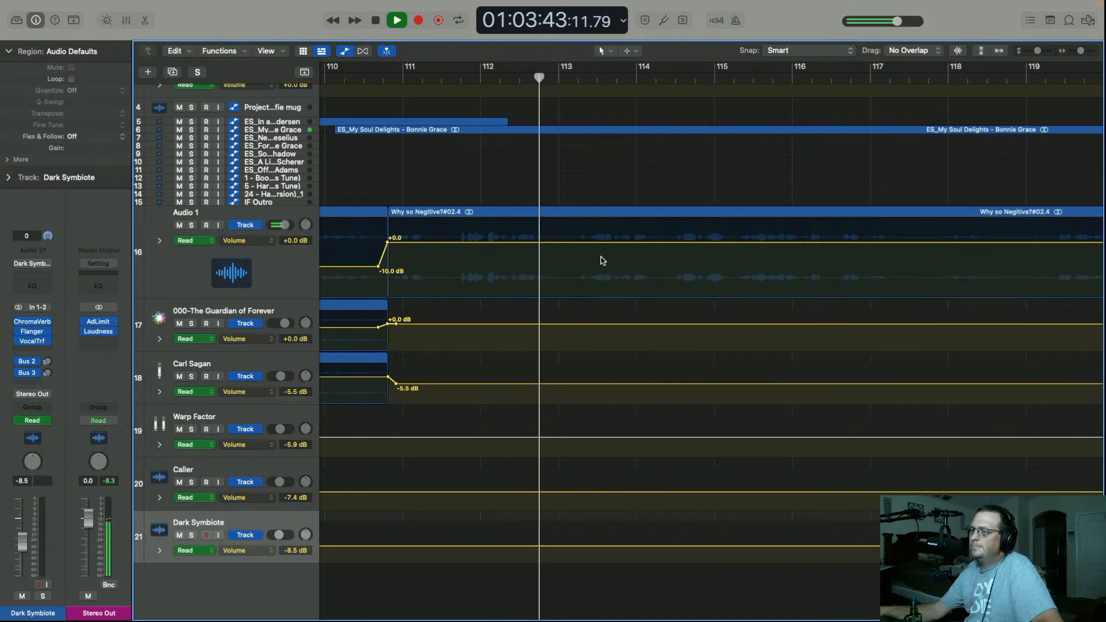
Locate the next phrase by ear in the "Why so Negitive?#02.4" region and split the region at its start, 01:03:46:18.60
left_click(594, 215)
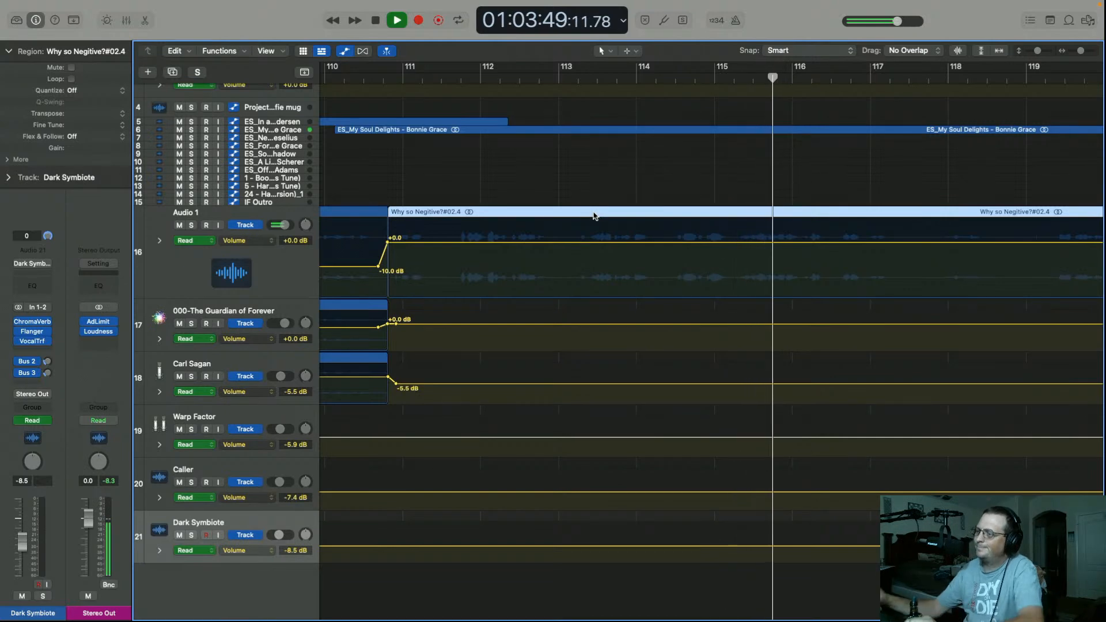
key("space")
key("space")
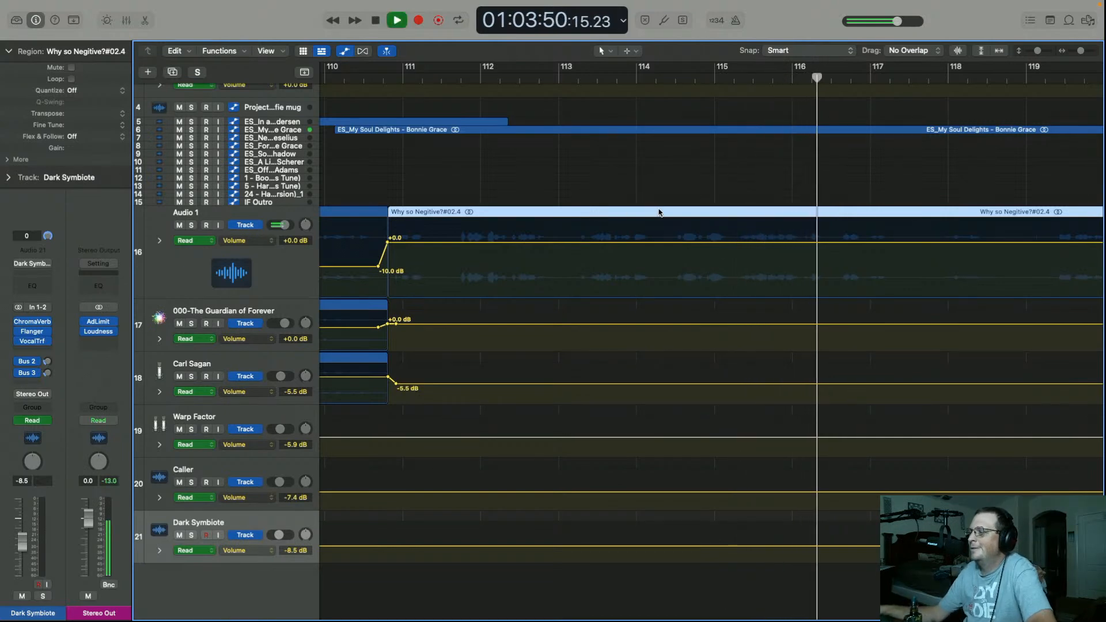
key("space")
left_click(665, 79)
key("space")
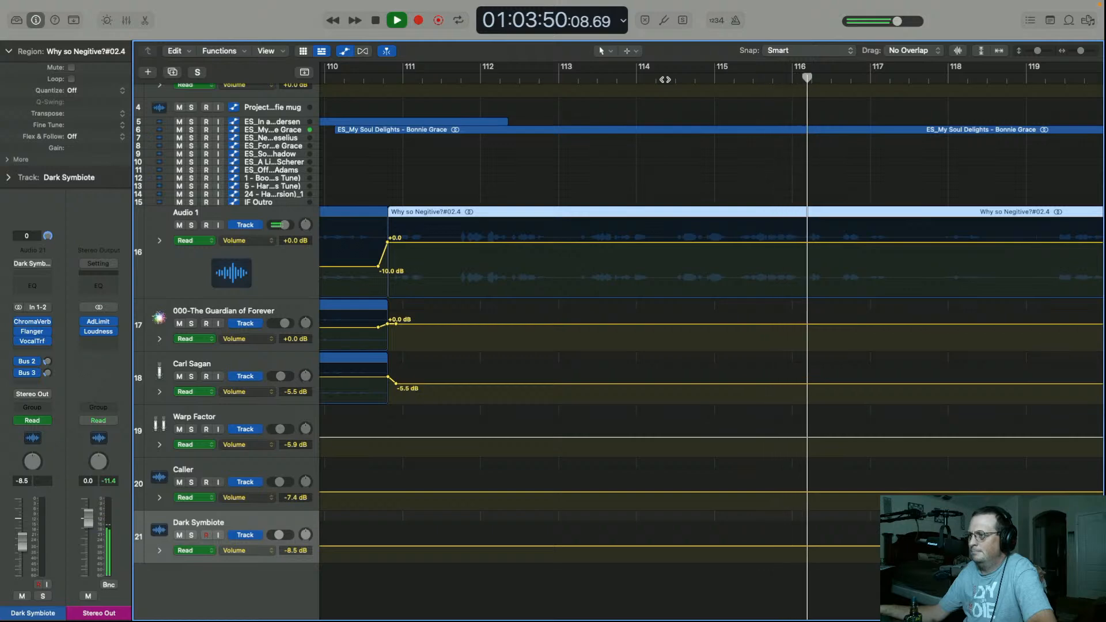
key("space")
left_click(665, 79)
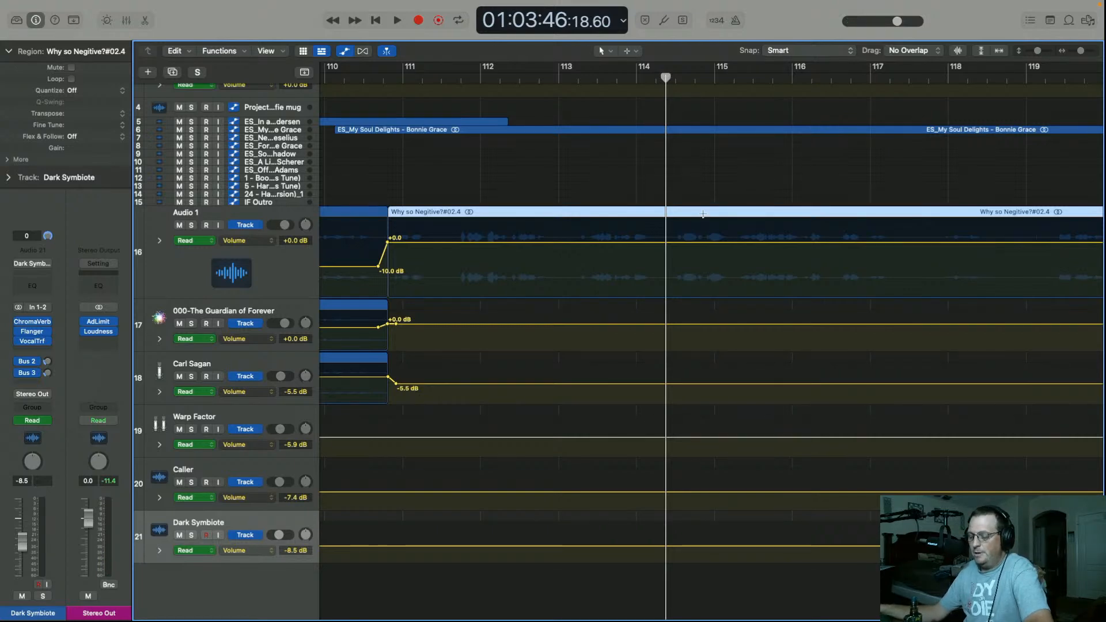
key("super+t")
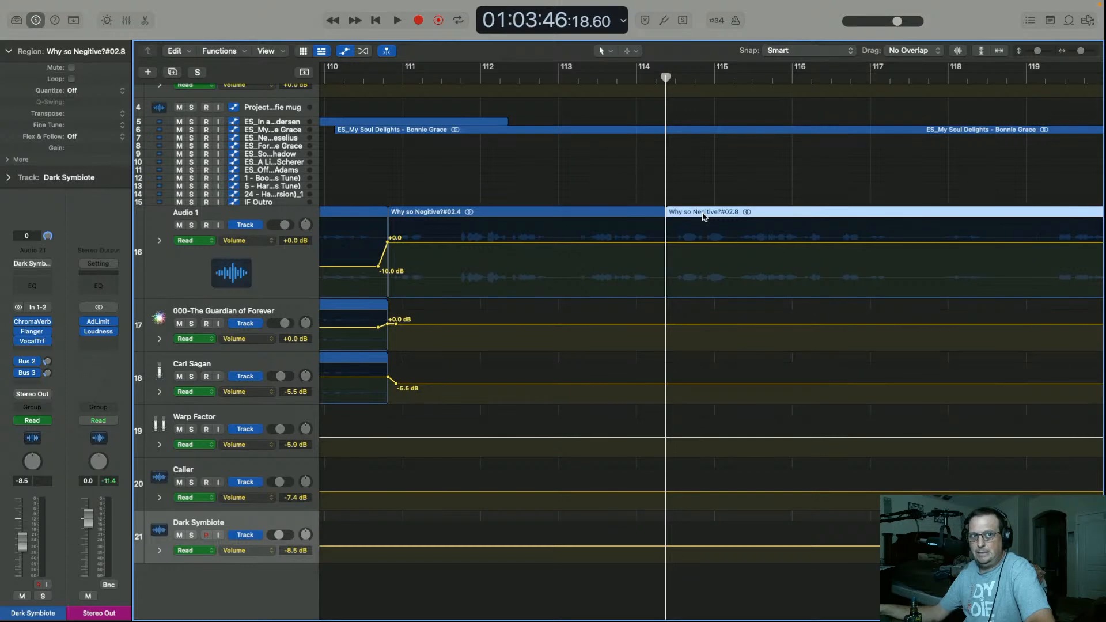
Play the new phrase through and split the Audio 1 region at its end, 01:03:52:20.56
key("space")
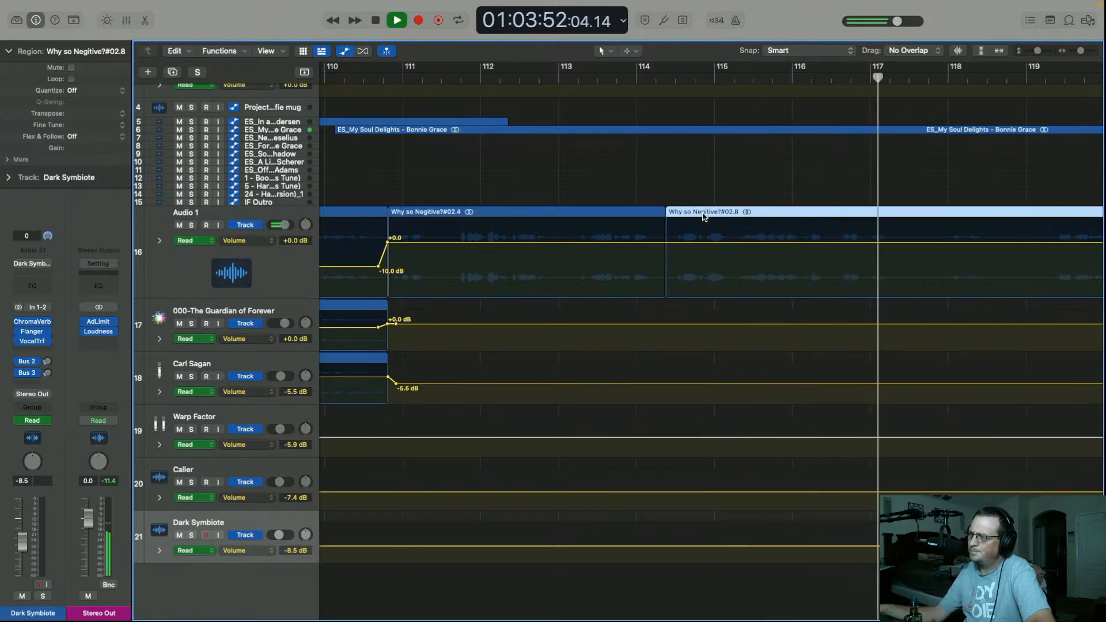
key("space")
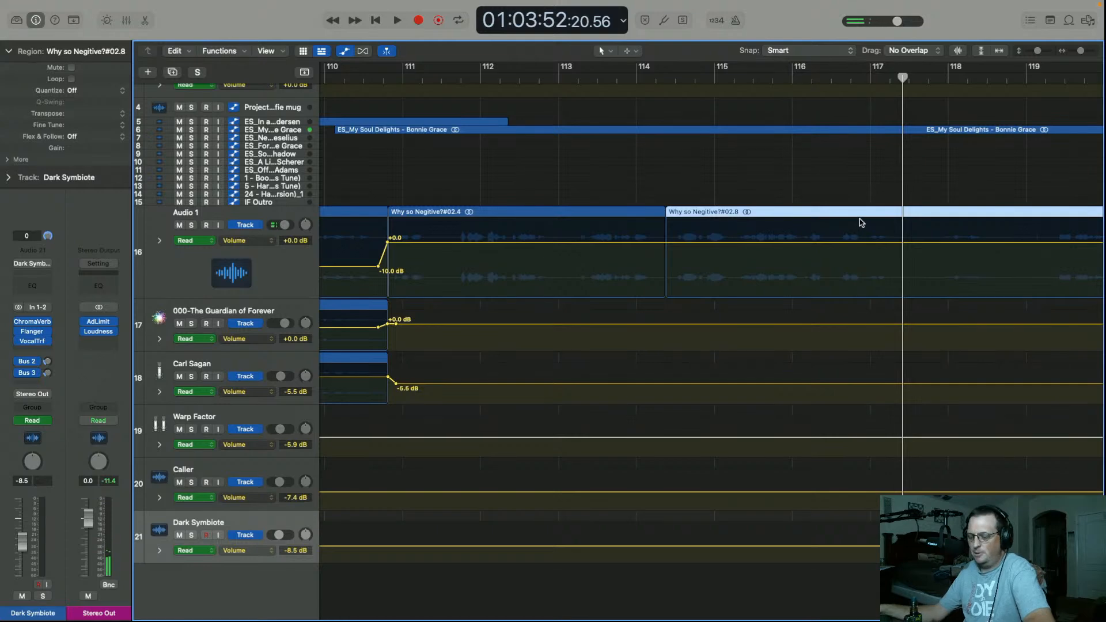
key("super+t")
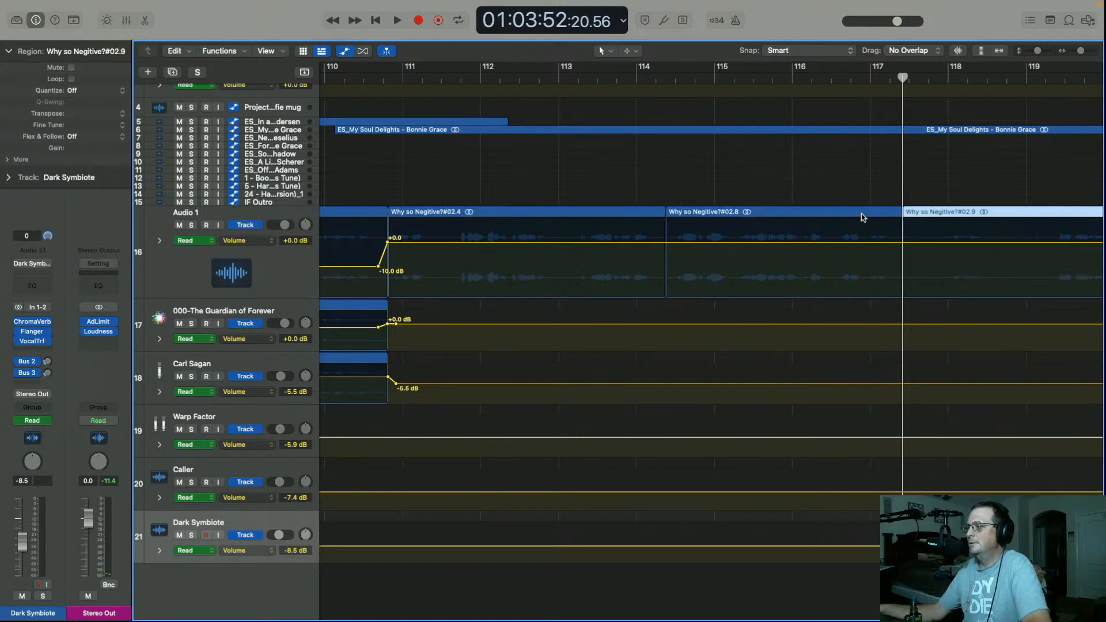
Copy the "Why so Negitive?#02.8" phrase from Audio 1 to the Warp Factor track and add Audio 1 volume points at the phrase borders
left_click(861, 217)
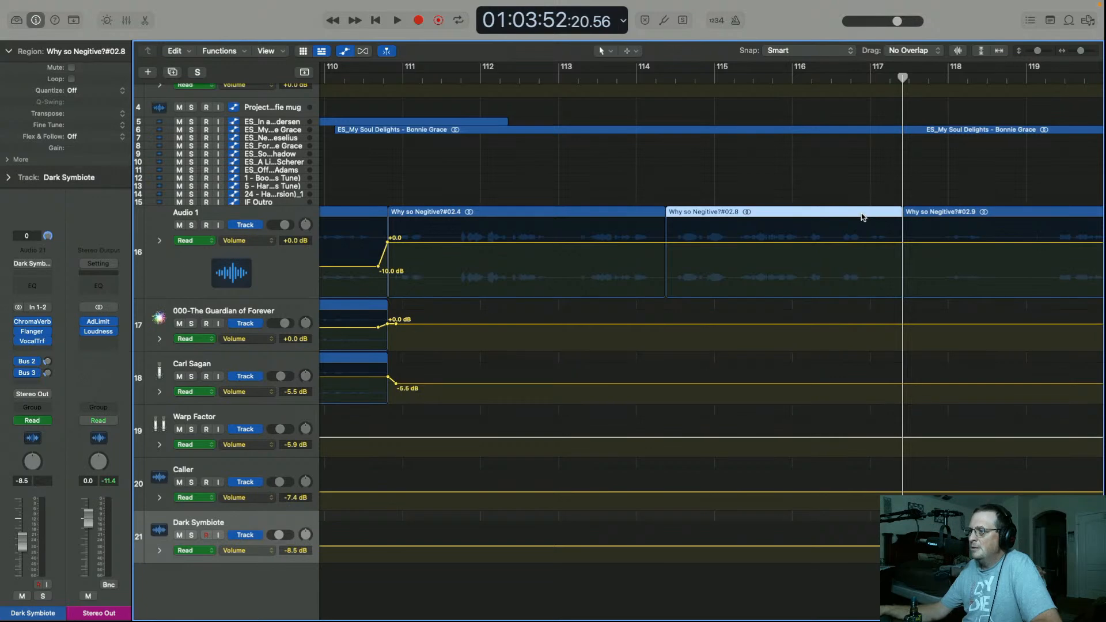
left_click_drag(861, 215, 861, 420)
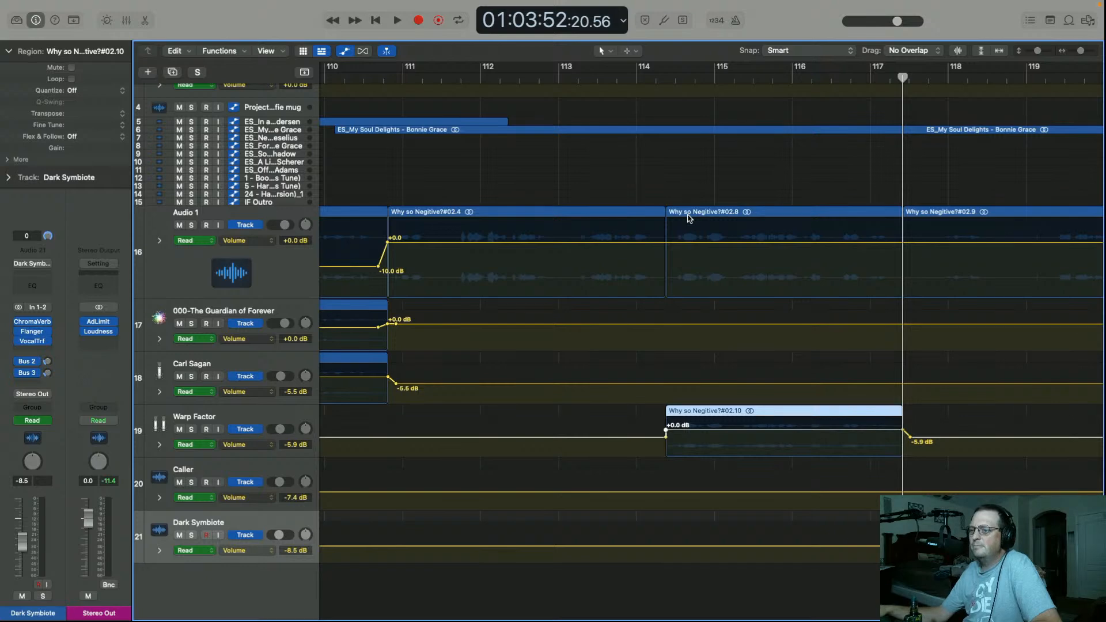
left_click(669, 243)
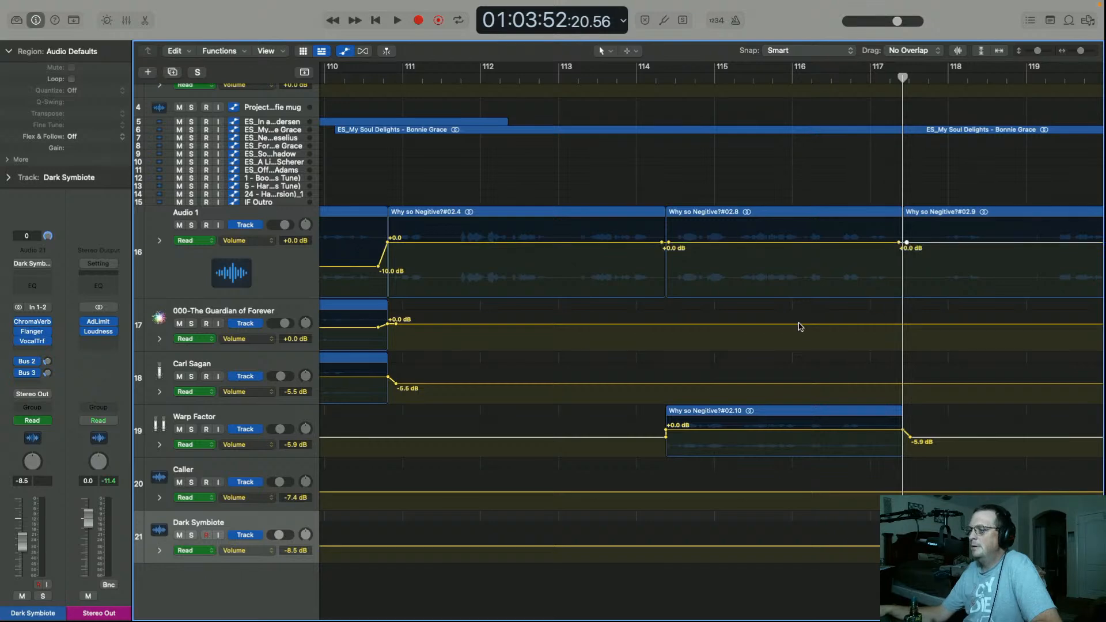
Set the volume over the phrase to -10.3 dB on Warp Factor and -3.4 dB on Audio 1, and audition the mix
left_click_drag(767, 435, 767, 448)
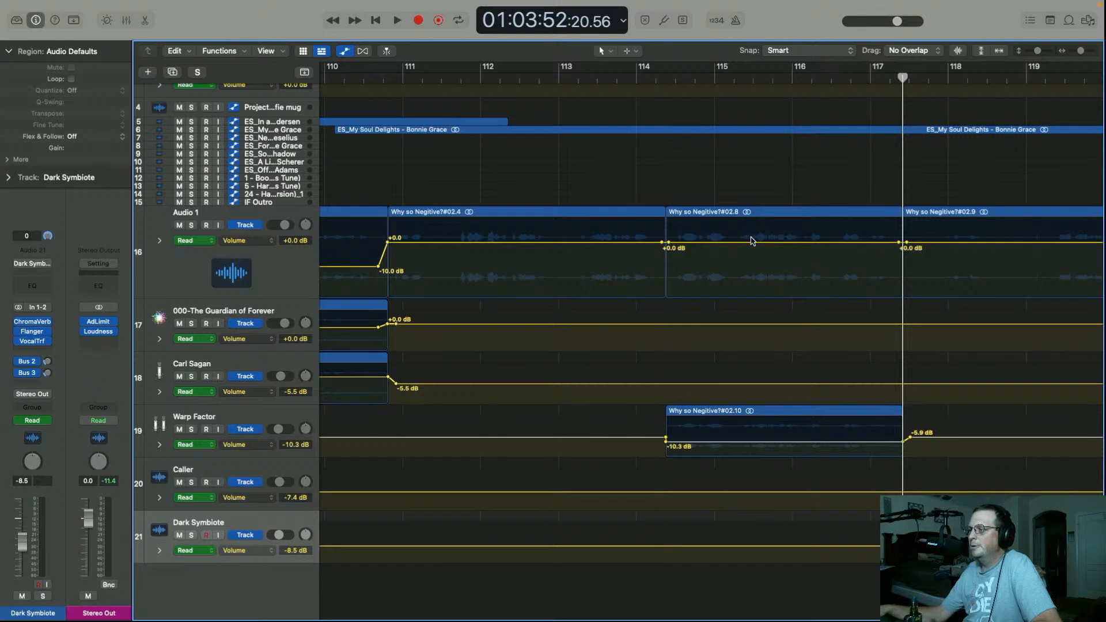
left_click_drag(757, 247, 757, 257)
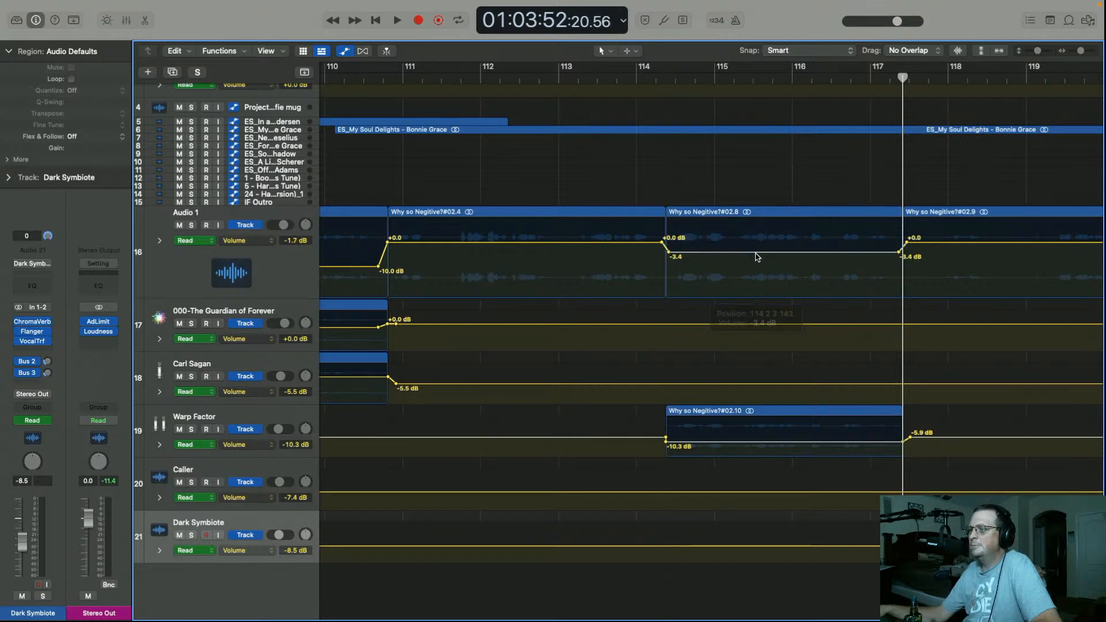
left_click(382, 76)
key("space")
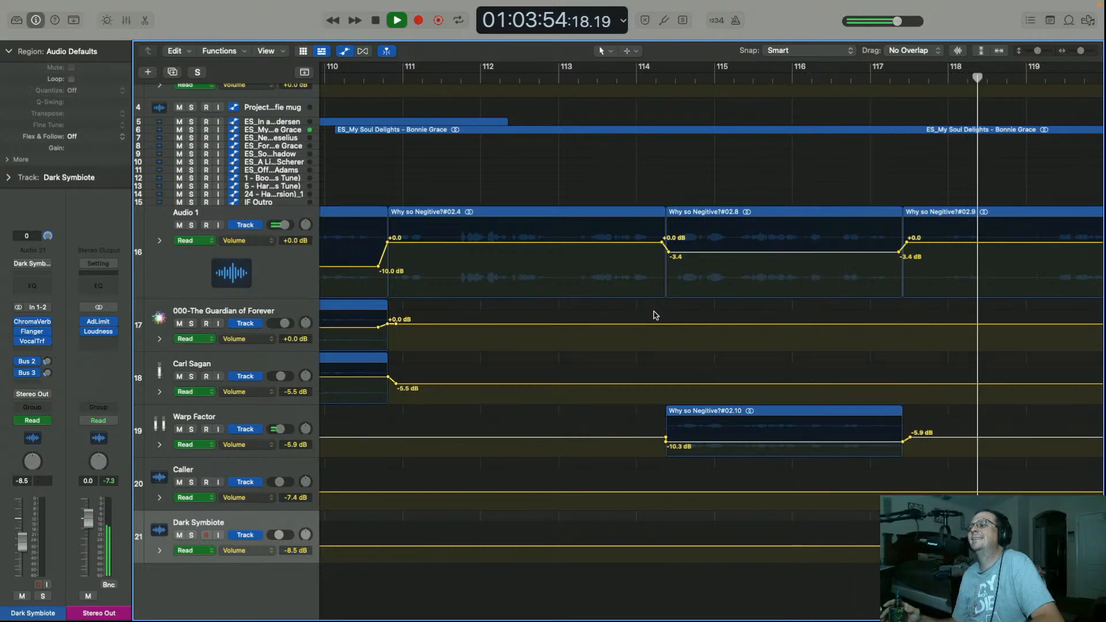
key("space")
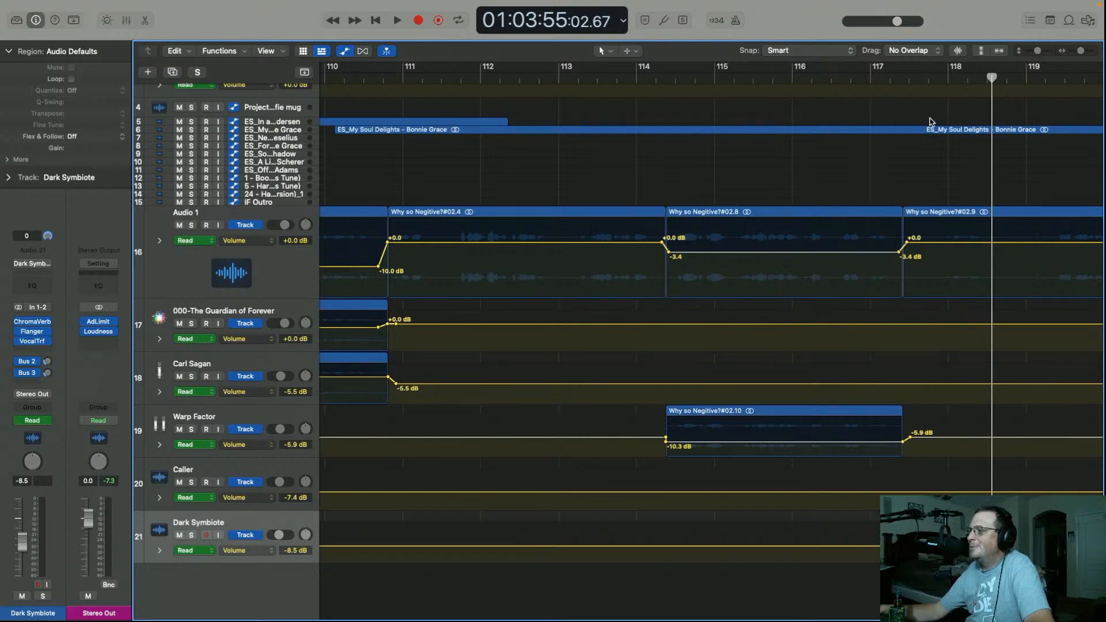
Split the "Why so Negitive?#02.9" region on Audio 1 at 01:03:53:18.60, the start of the following phrase
left_click(941, 79)
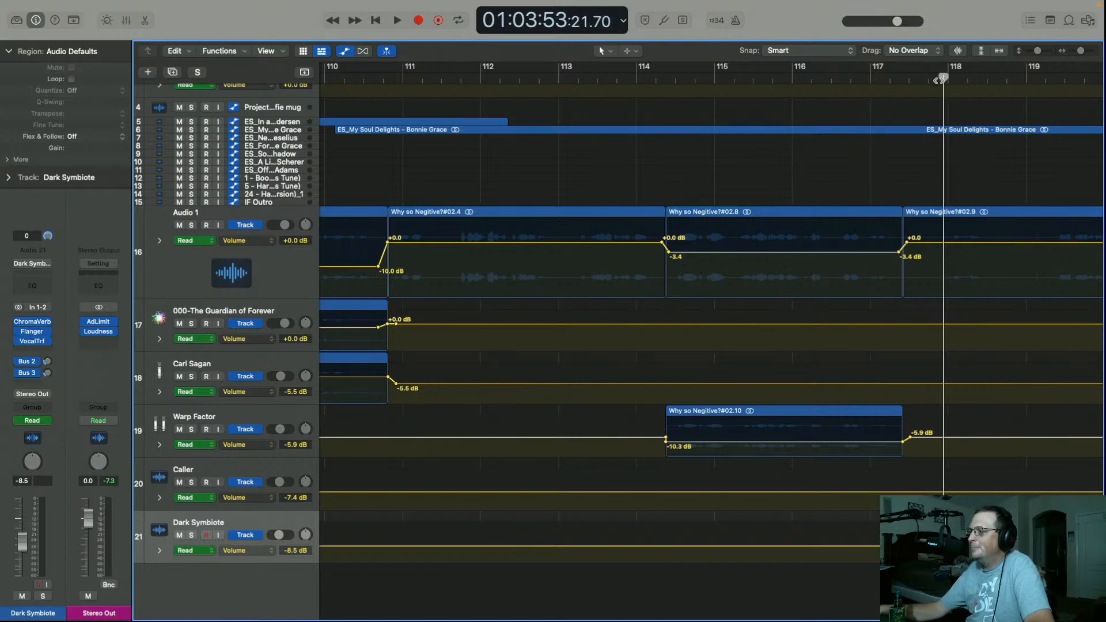
left_click(938, 79)
left_click(999, 220)
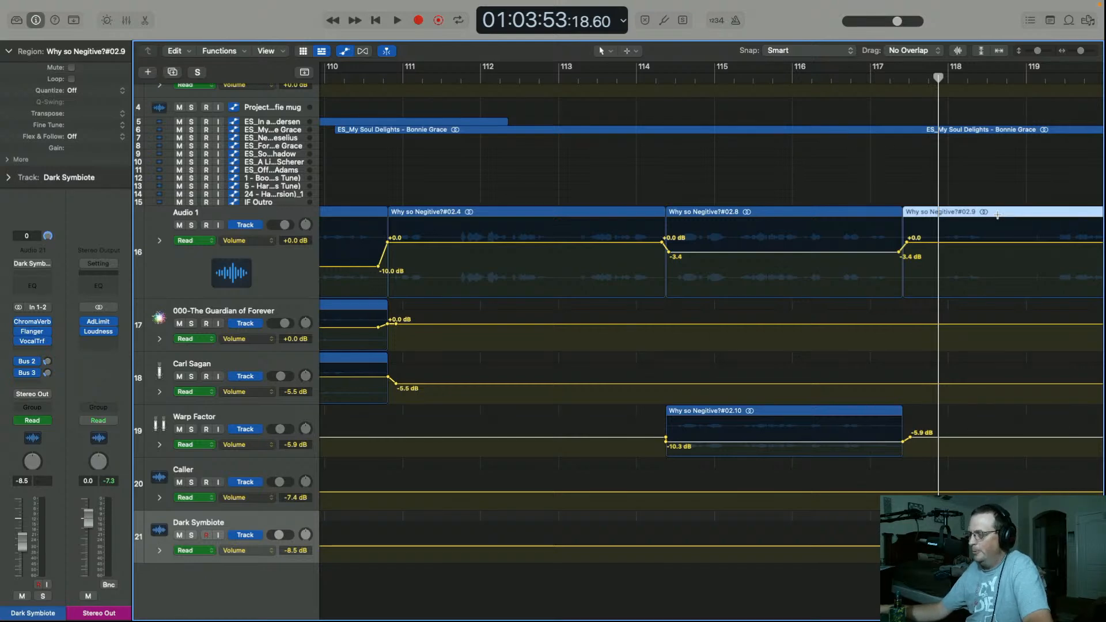
Locate the end of the short phrase by ear and split the Audio 1 region there, at 01:03:56:03.41
key("space")
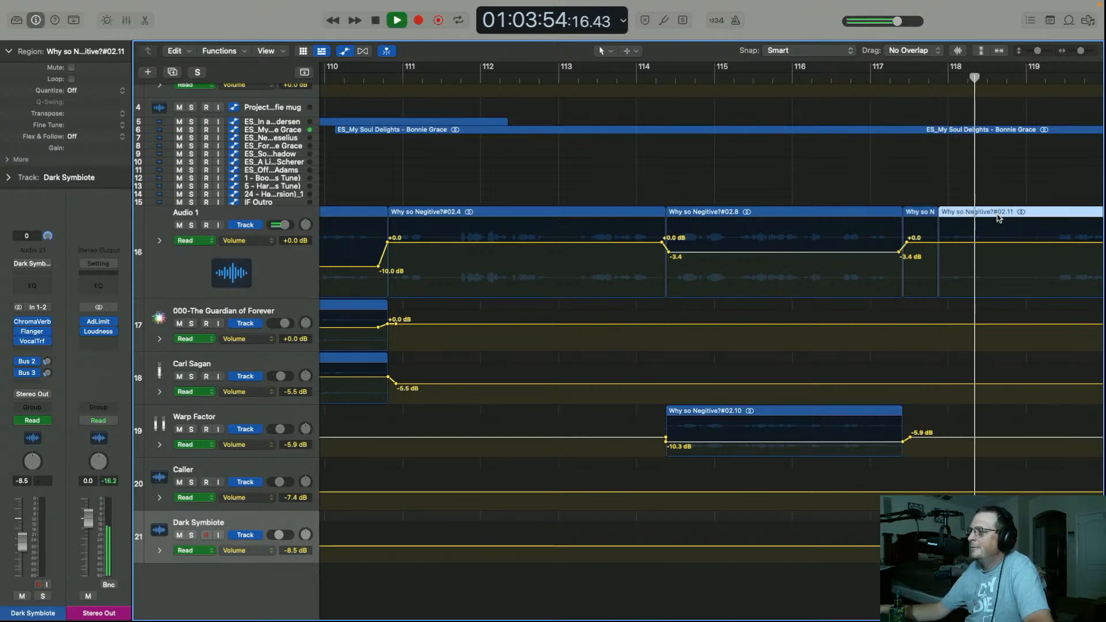
key("space")
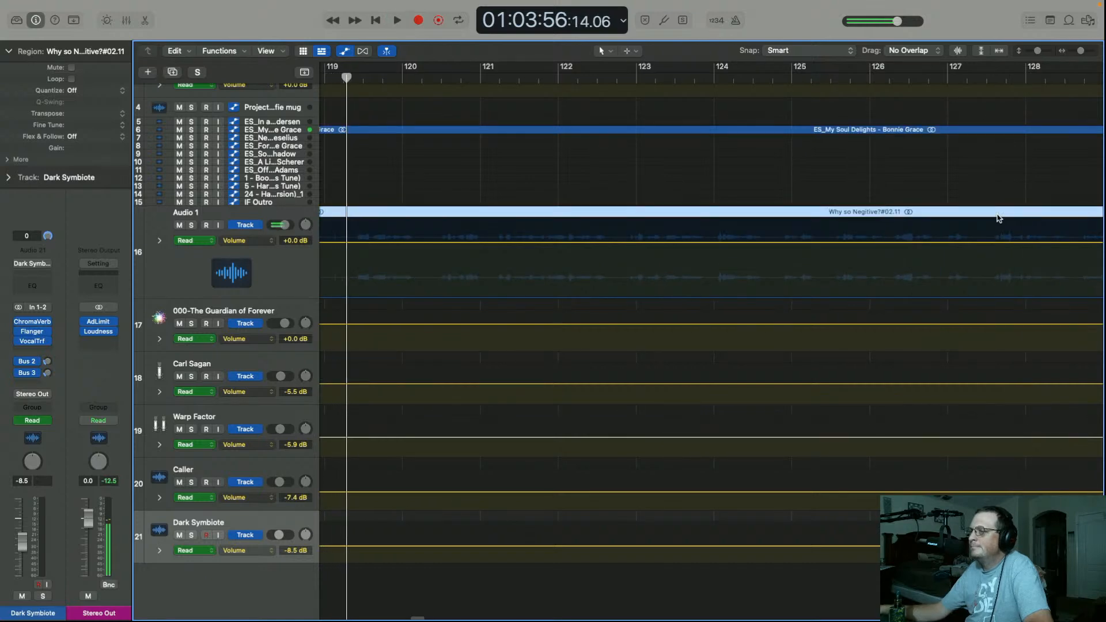
scroll(738, 316, "left", 5)
left_click(596, 79)
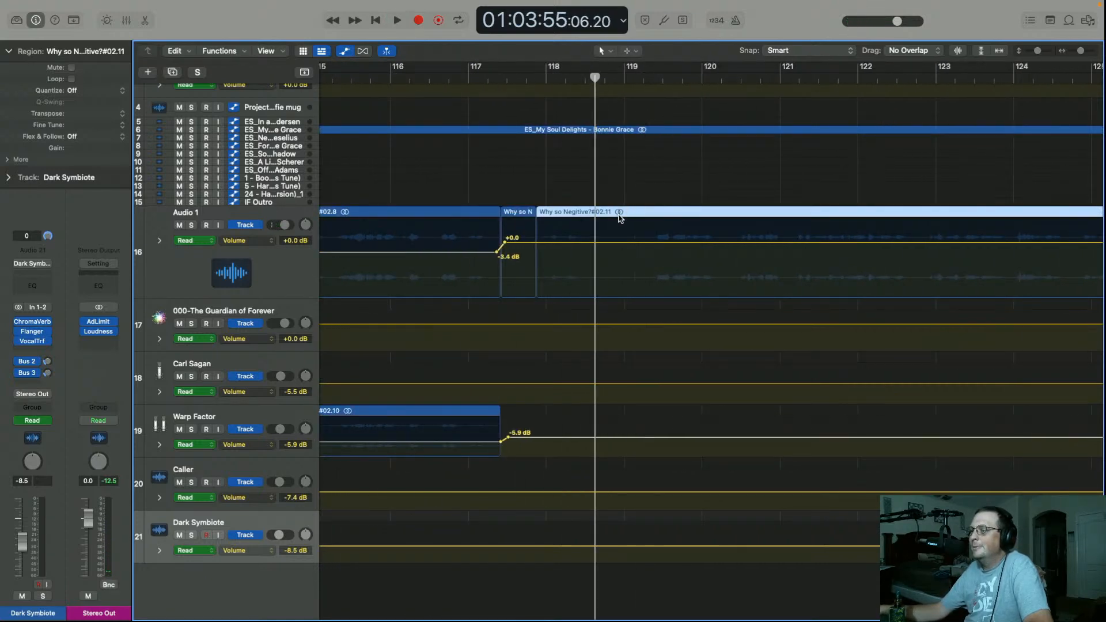
key("space")
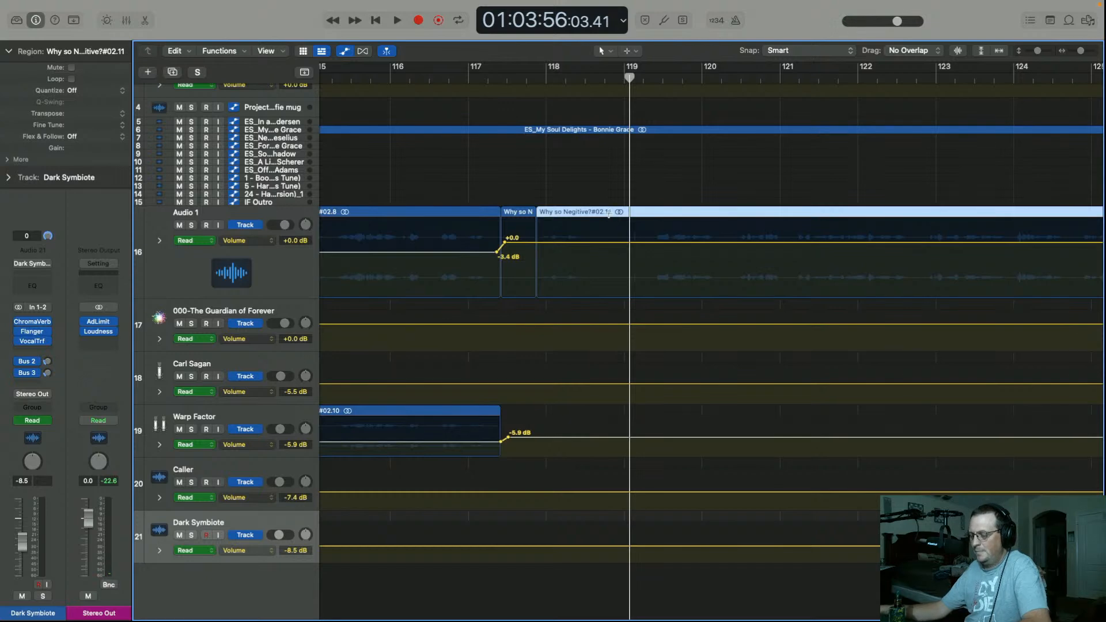
key("super+t")
Copy the short phrase to the Warp Factor track, set its volume automation to +0.9 dB, and audition both Warp Factor phrases
left_click(604, 216)
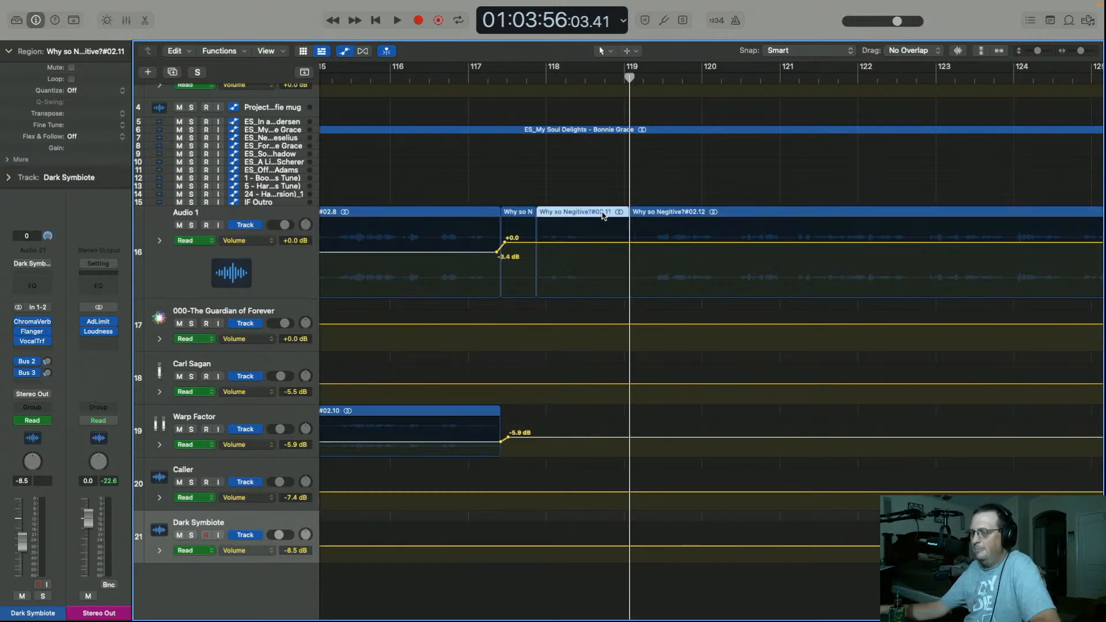
left_click_drag(603, 216, 605, 432)
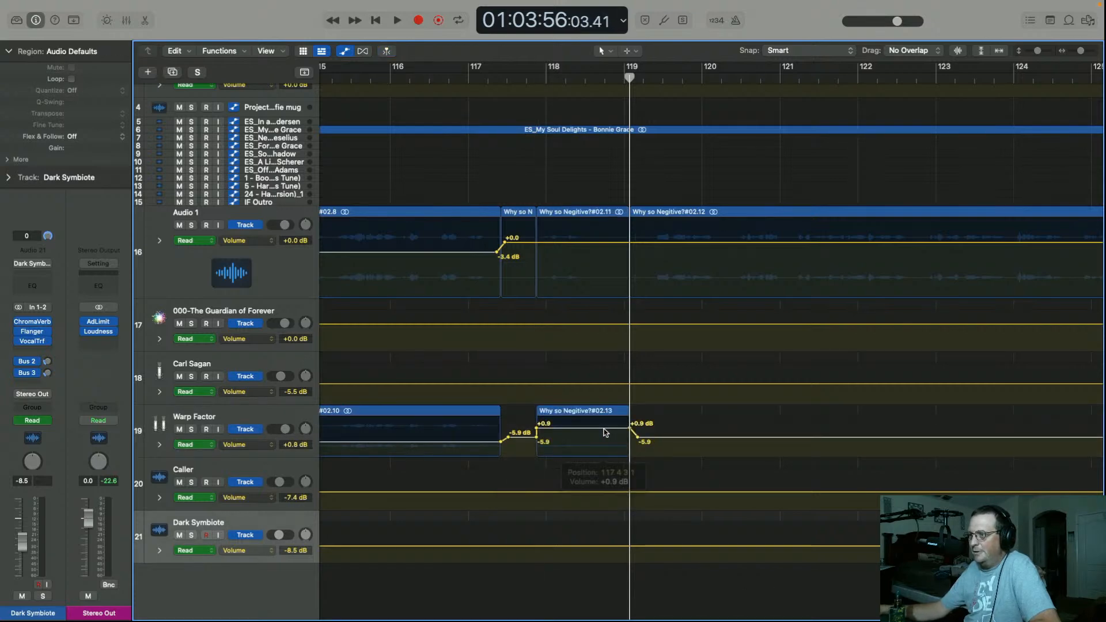
scroll(569, 245, "left", 10)
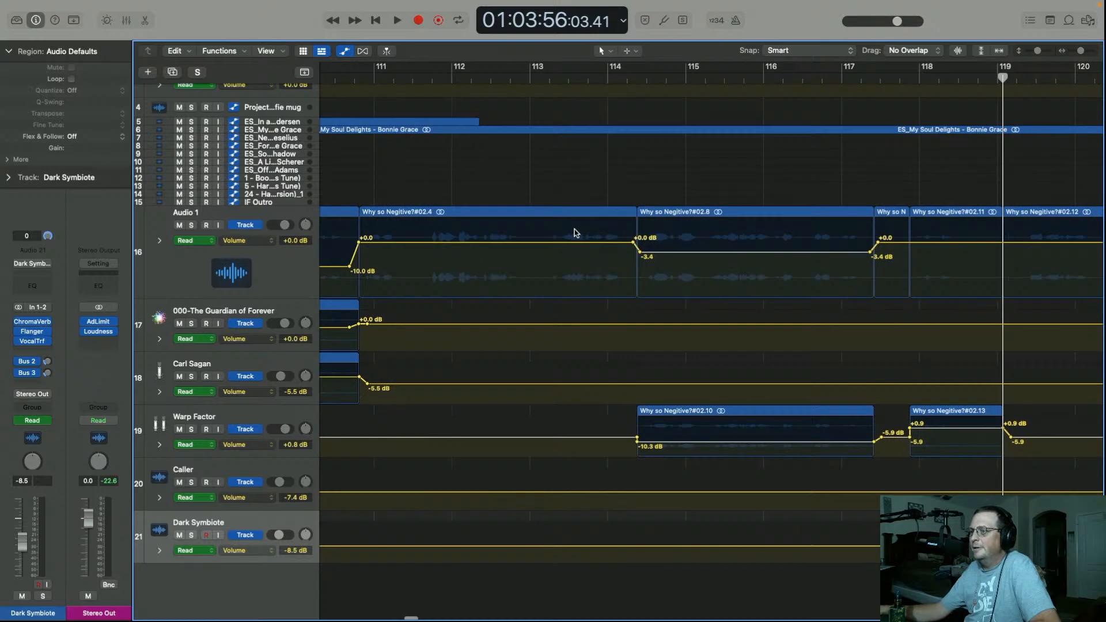
left_click(529, 78)
key("space")
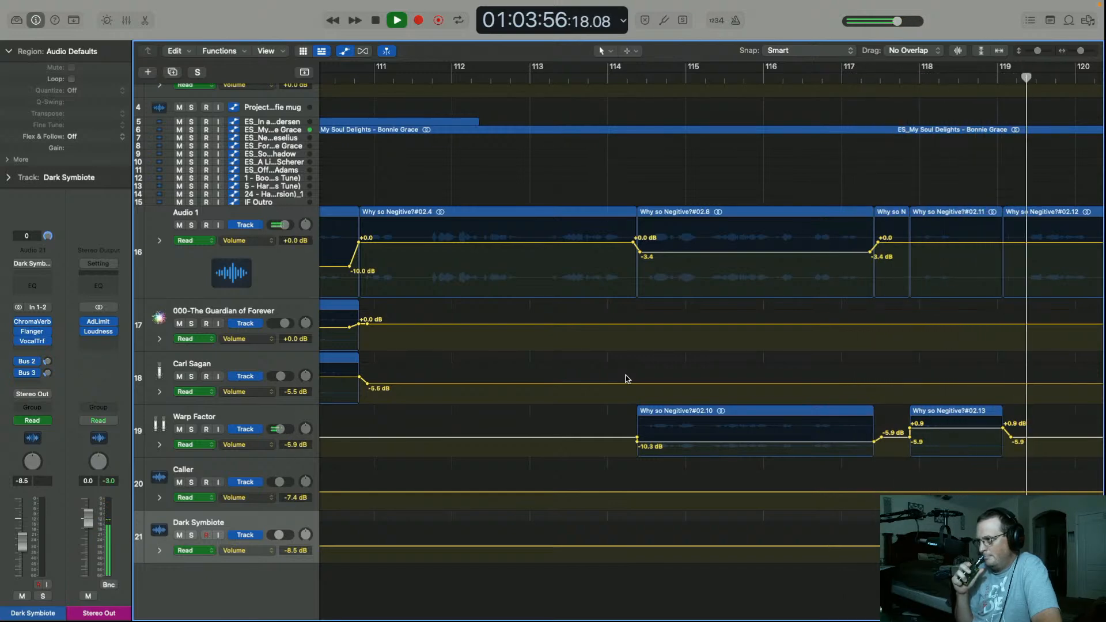
key("space")
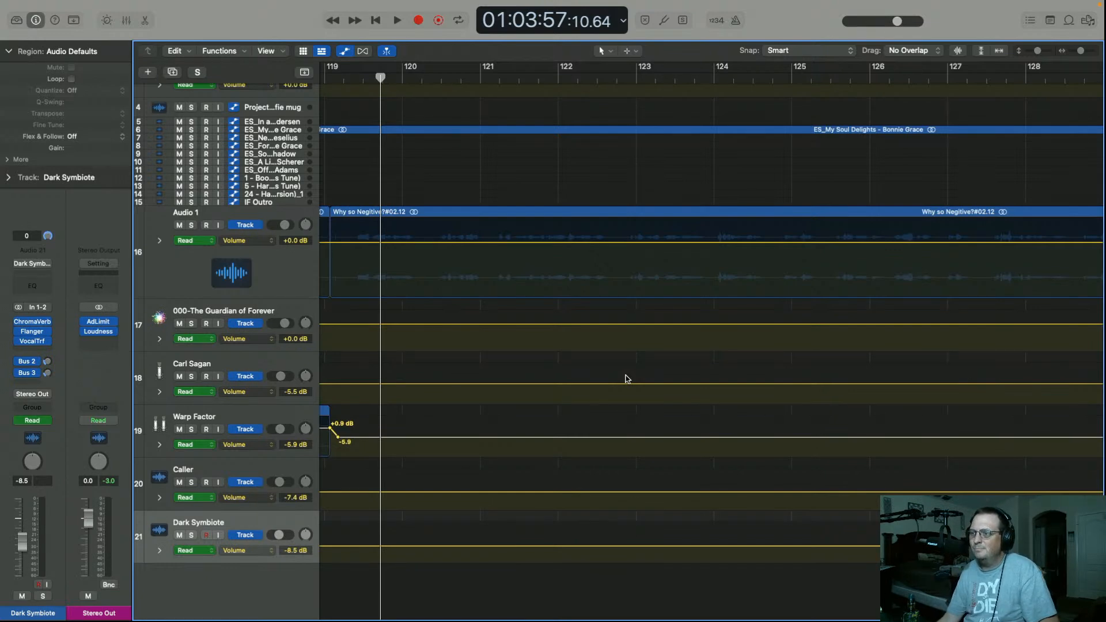
Review the edited phrases and listen on through the "Why so Negitive?#02.12" region to about 01:04:26 for another phrase to treat
scroll(627, 379, "left", 10)
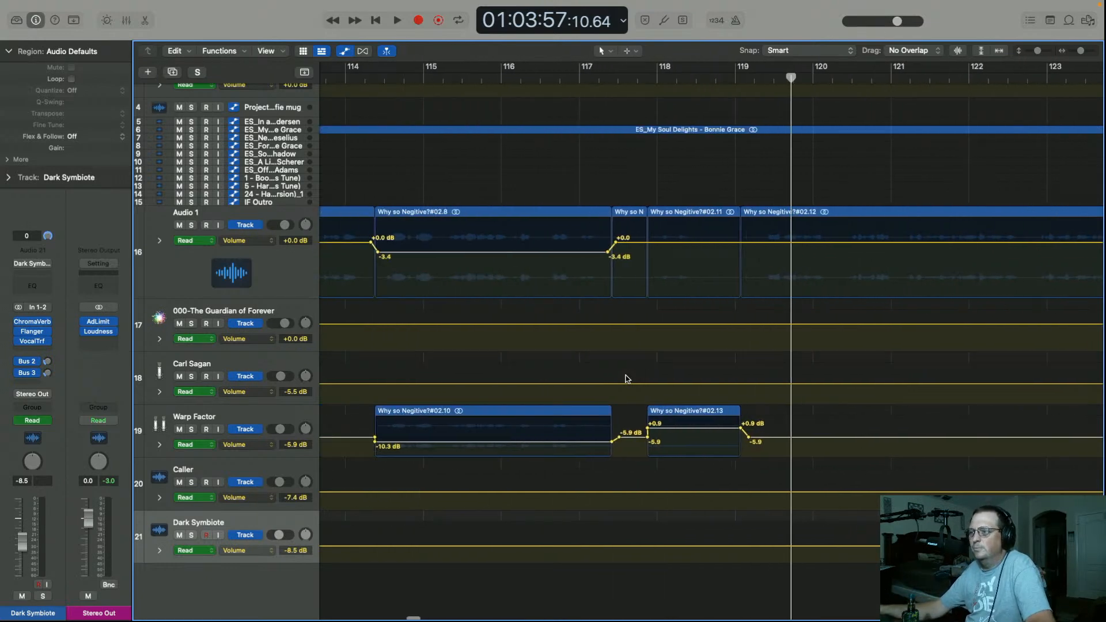
scroll(627, 379, "left", 1)
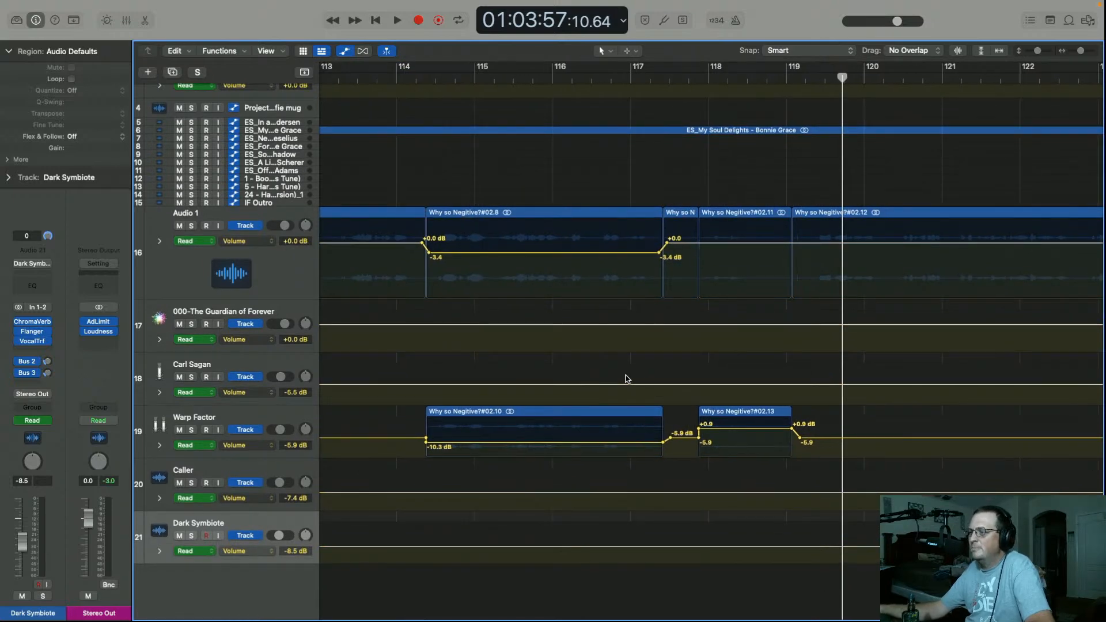
scroll(622, 377, "left", 6)
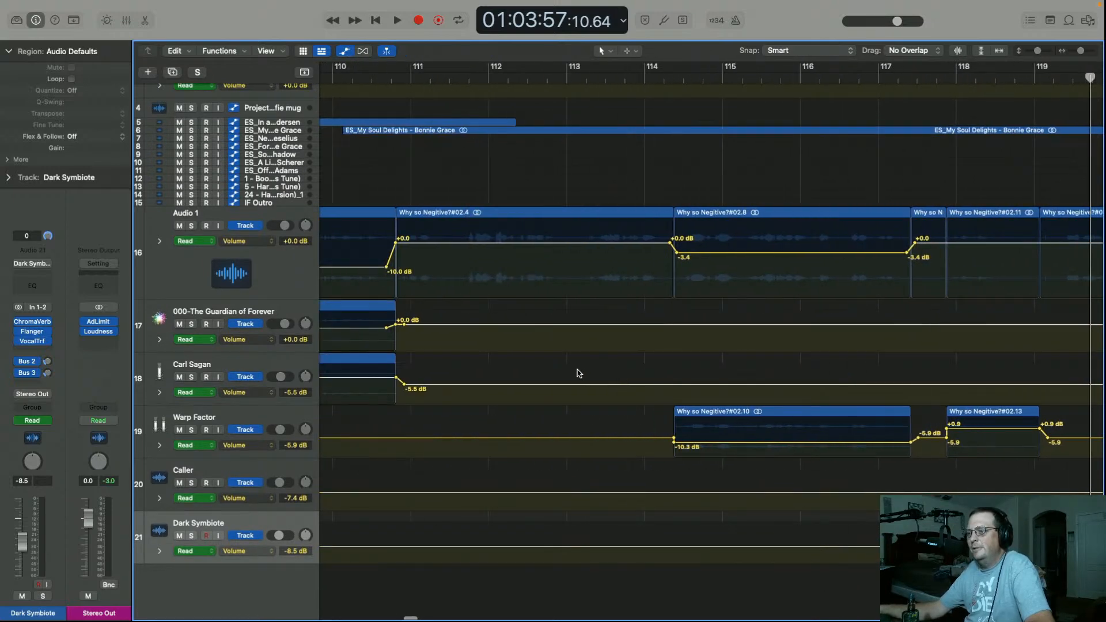
scroll(573, 373, "down", 6)
scroll(573, 374, "up", 3)
scroll(573, 373, "right", 2)
scroll(573, 374, "right", 1)
left_click(377, 80)
key("space")
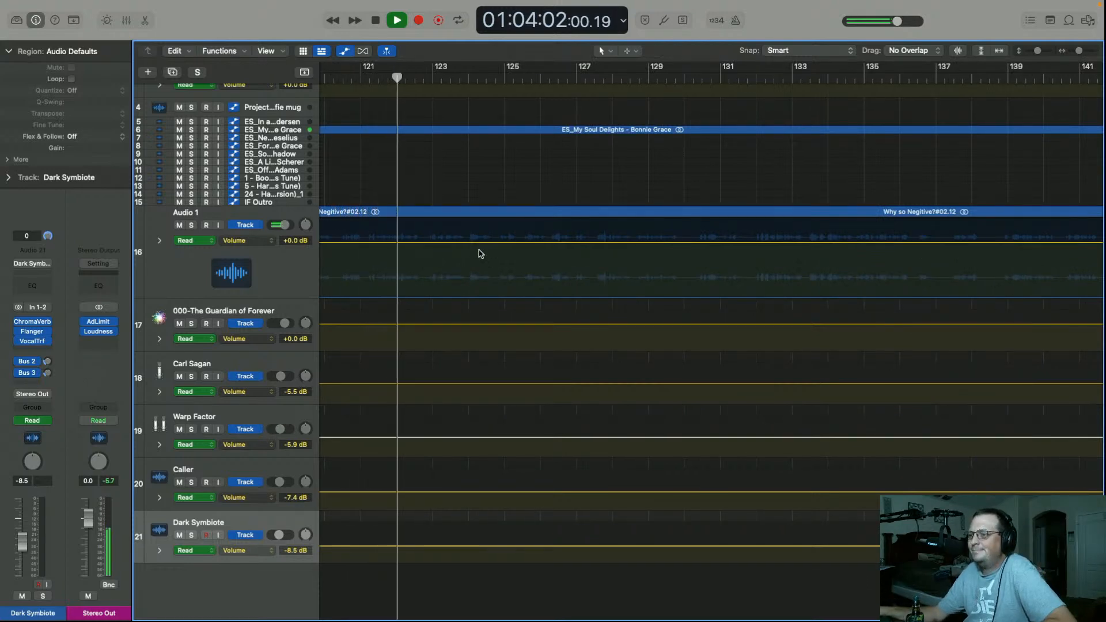
key("super+Right")
key("super+Right")
key("super+Right")
key("super+Left")
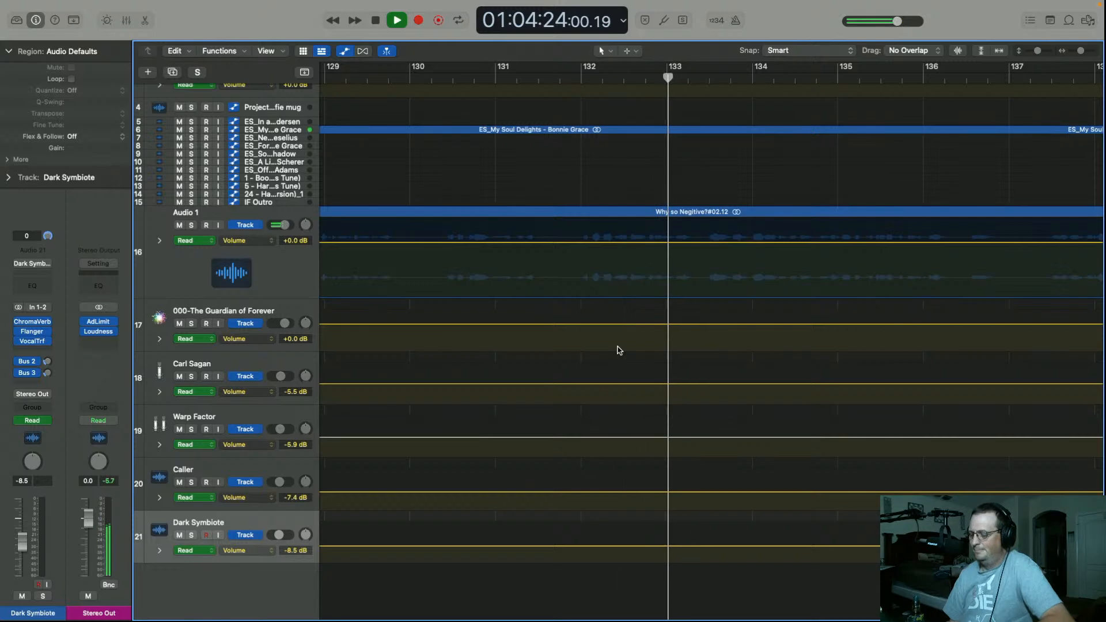
key("space")
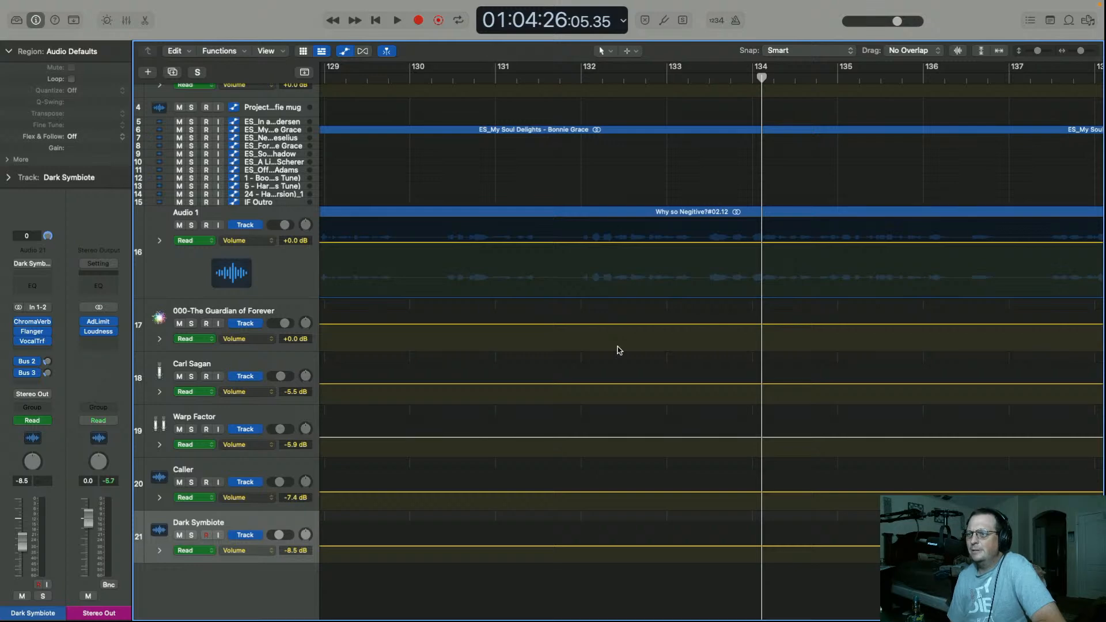
Return to about bar 120 and listen again through the "Why so Negitive?#02.12" region to about 01:04:20
scroll(619, 350, "left", 10)
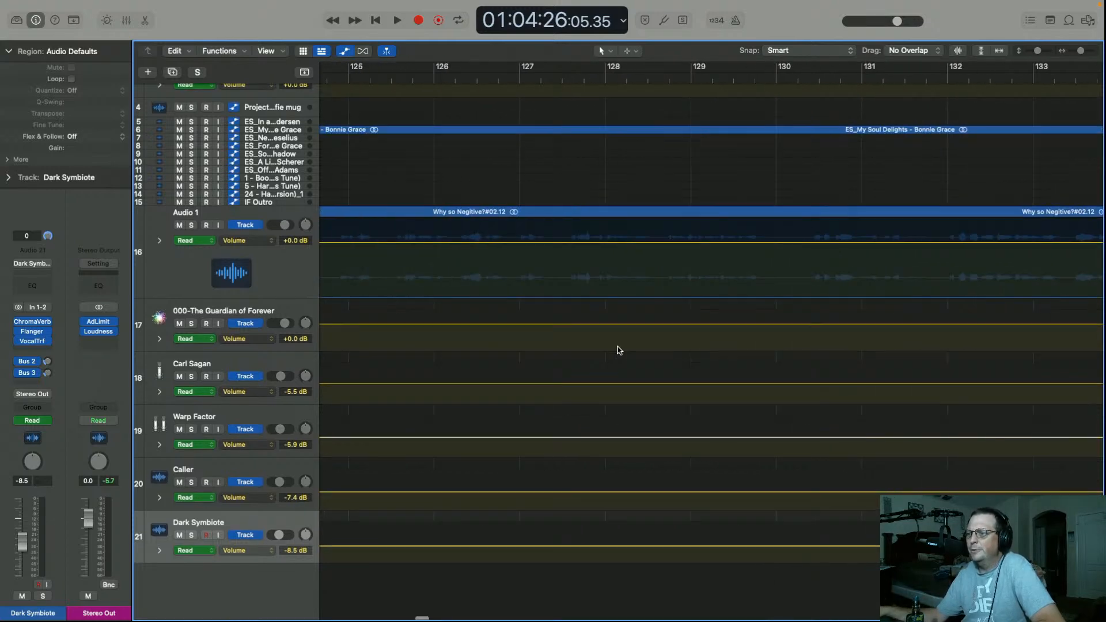
scroll(602, 362, "down", 3)
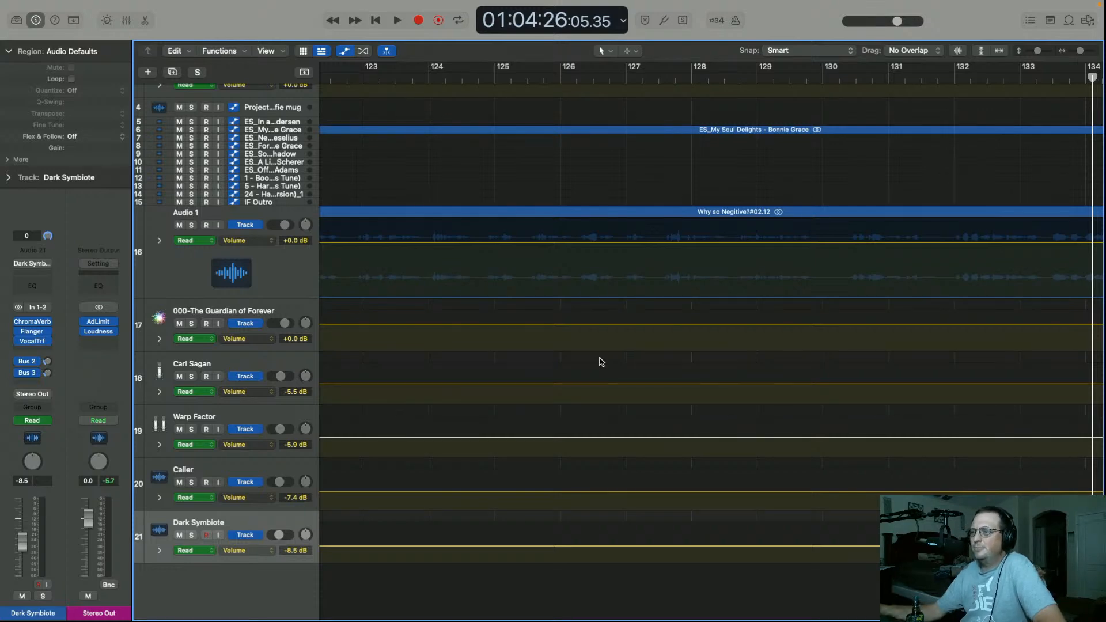
scroll(600, 362, "down", 5)
scroll(599, 362, "up", 2)
scroll(600, 361, "up", 3)
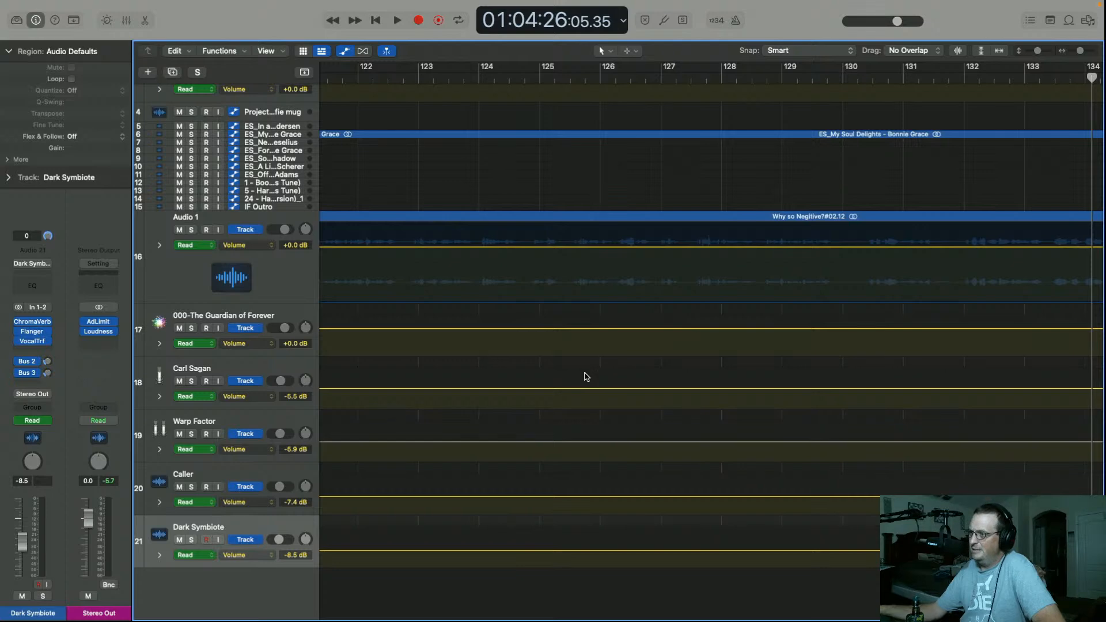
scroll(577, 385, "down", 4)
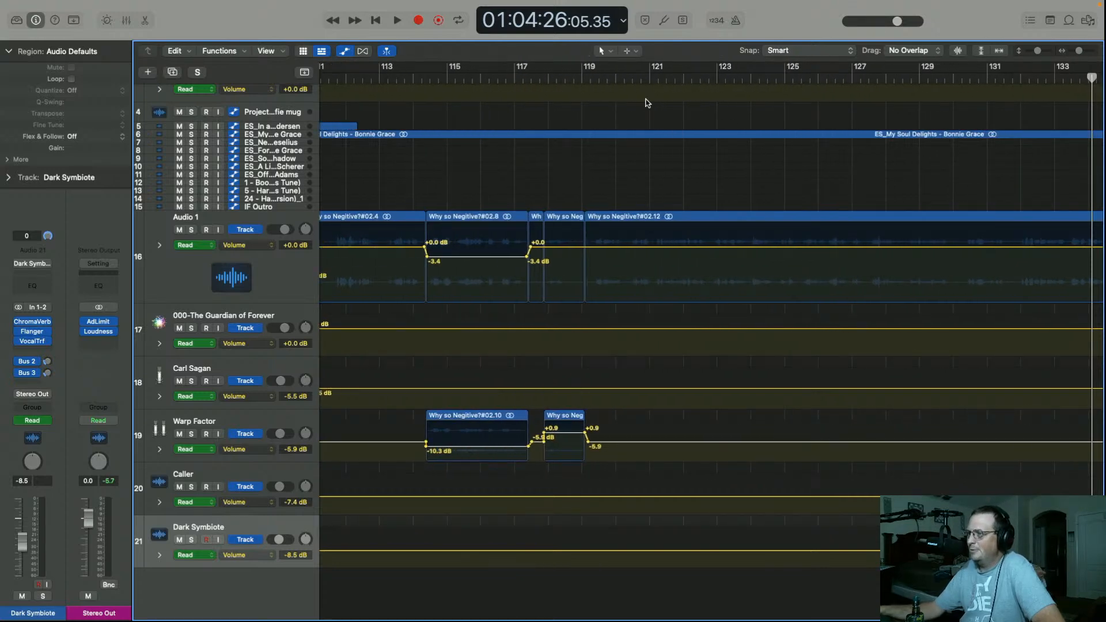
left_click(622, 81)
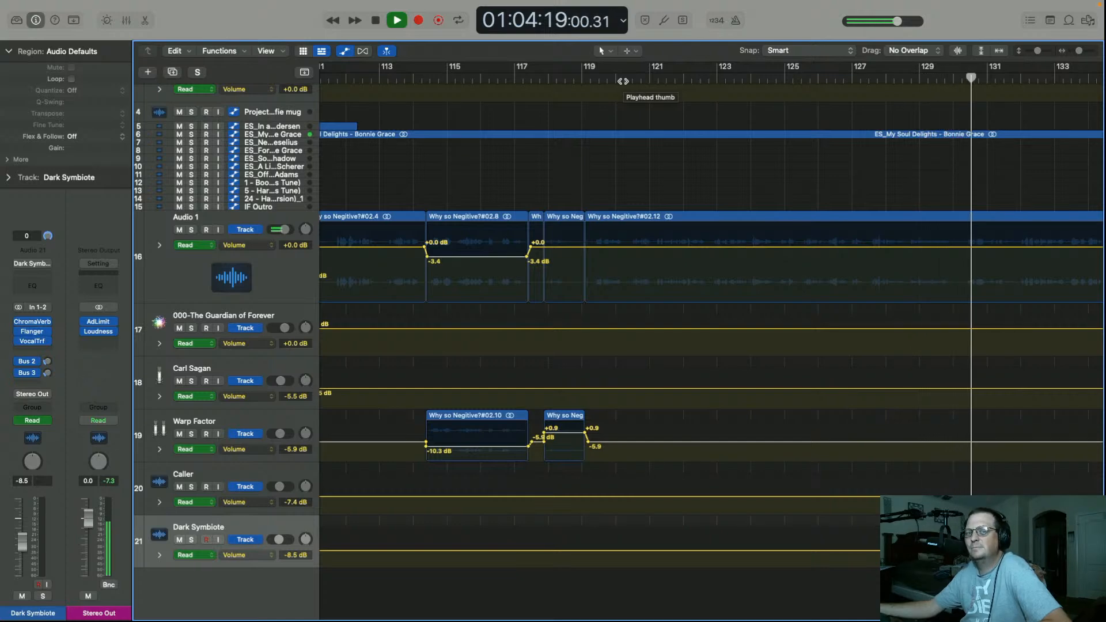
key("space")
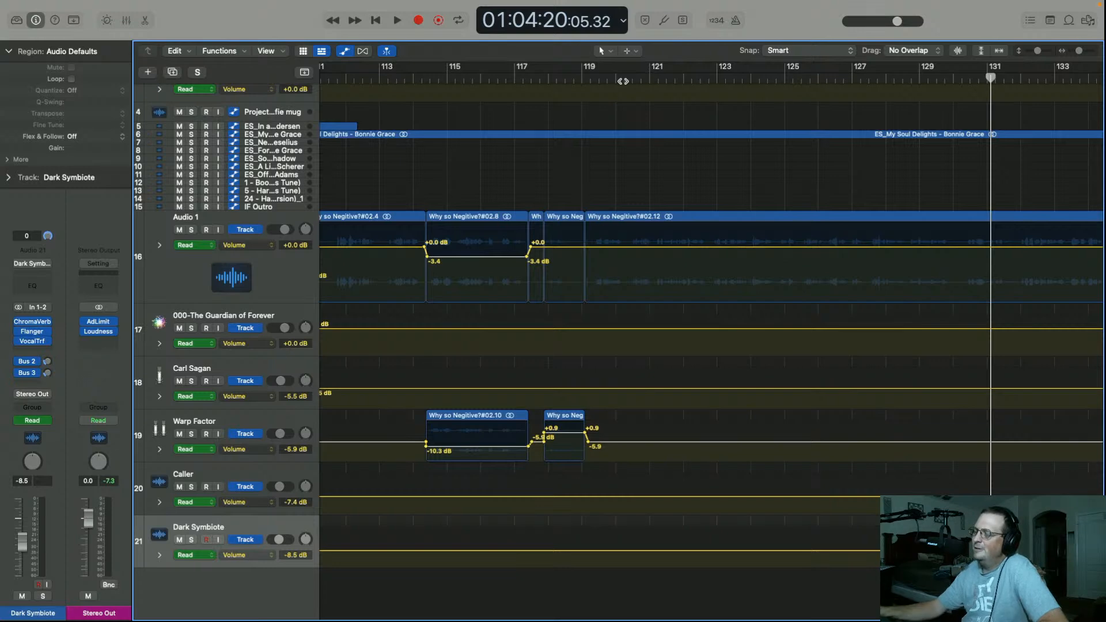
Listen on past bar 131 for another phrase to treat and split the Audio 1 region at its start, 01:04:47:07.64
left_click(855, 81)
key("space")
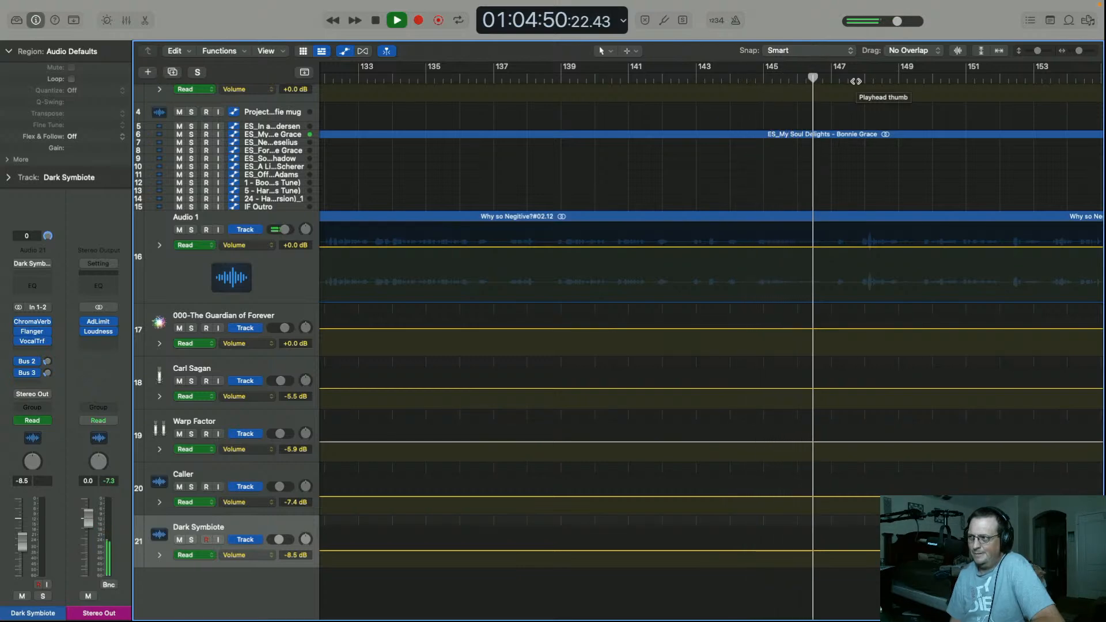
key("space")
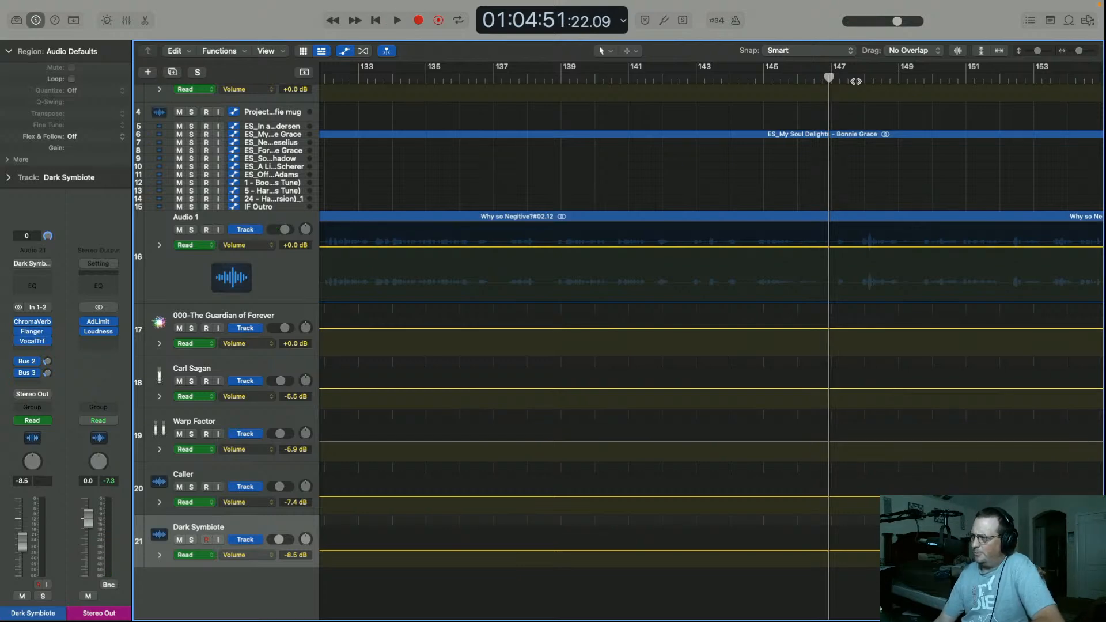
key("space")
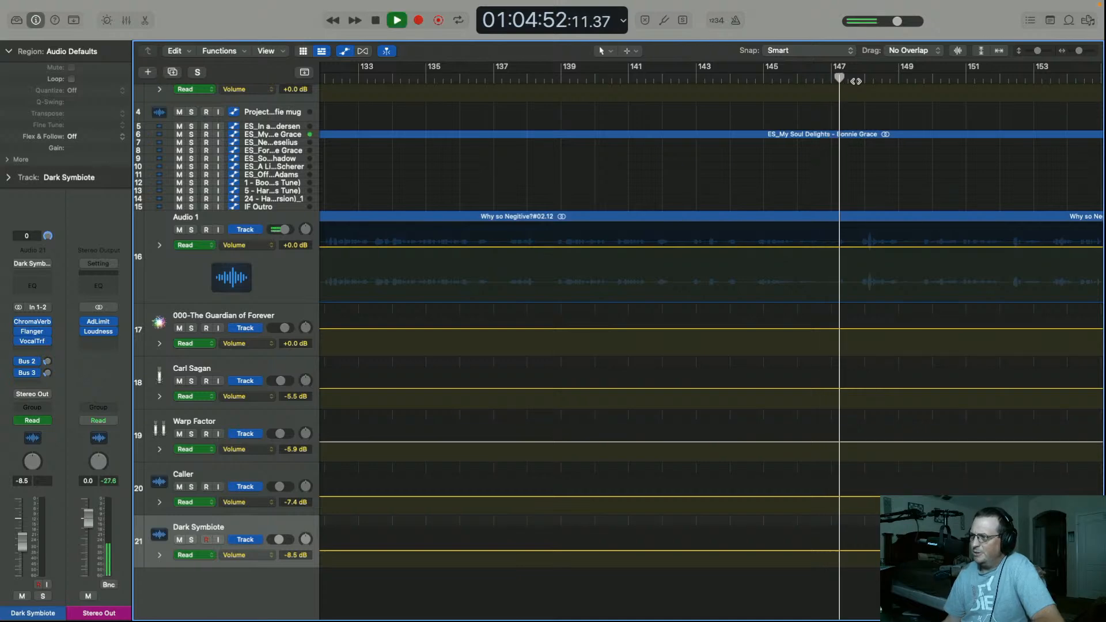
key("space")
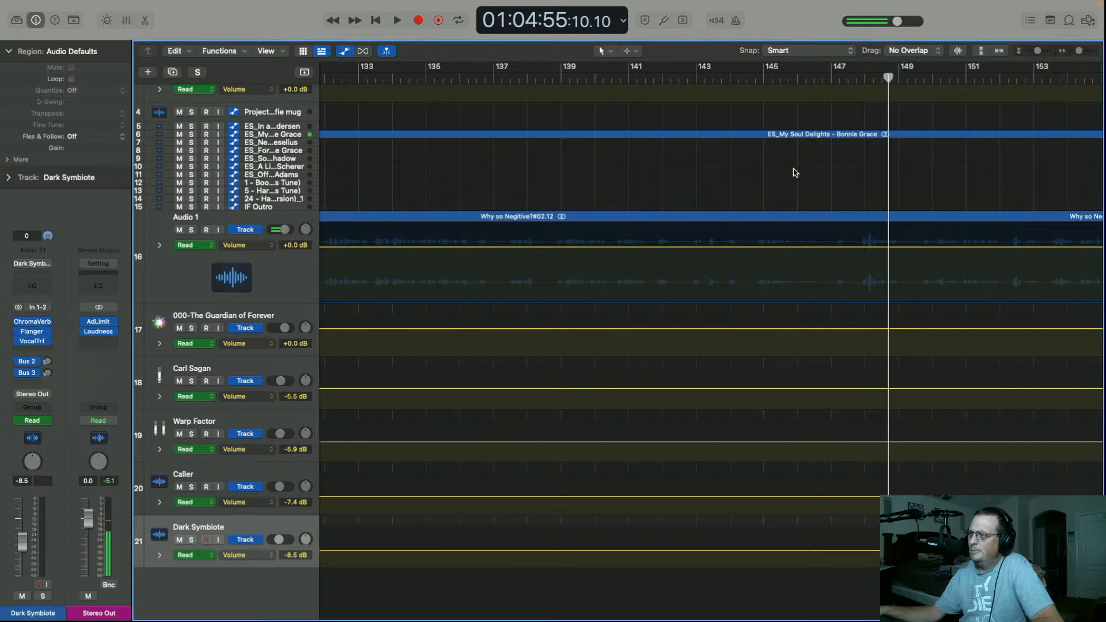
key("space")
double_click(744, 77)
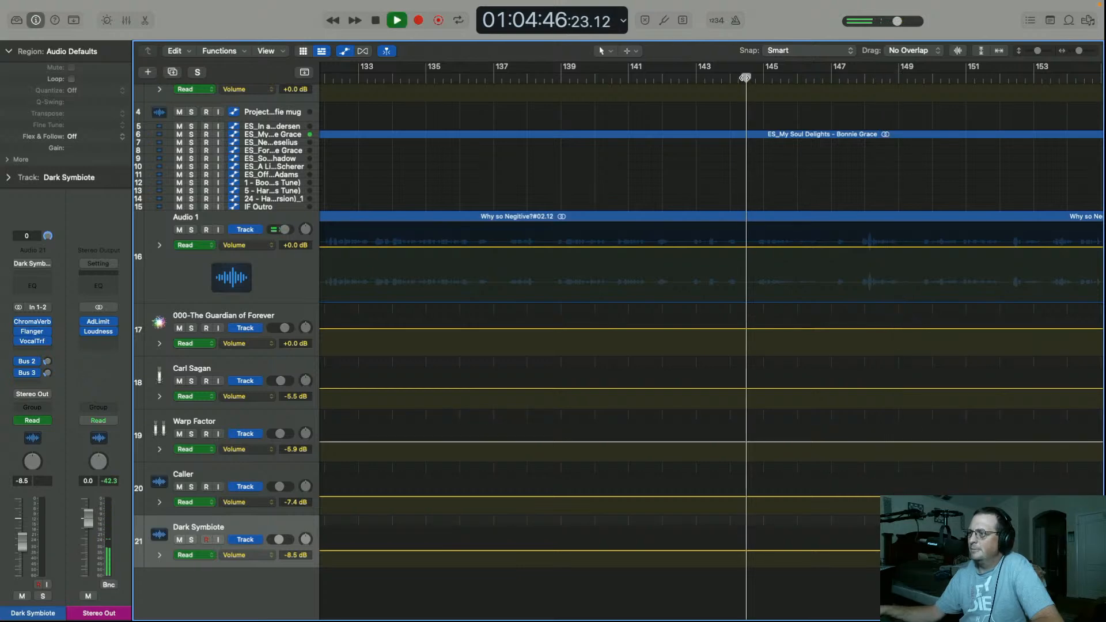
left_click(748, 216)
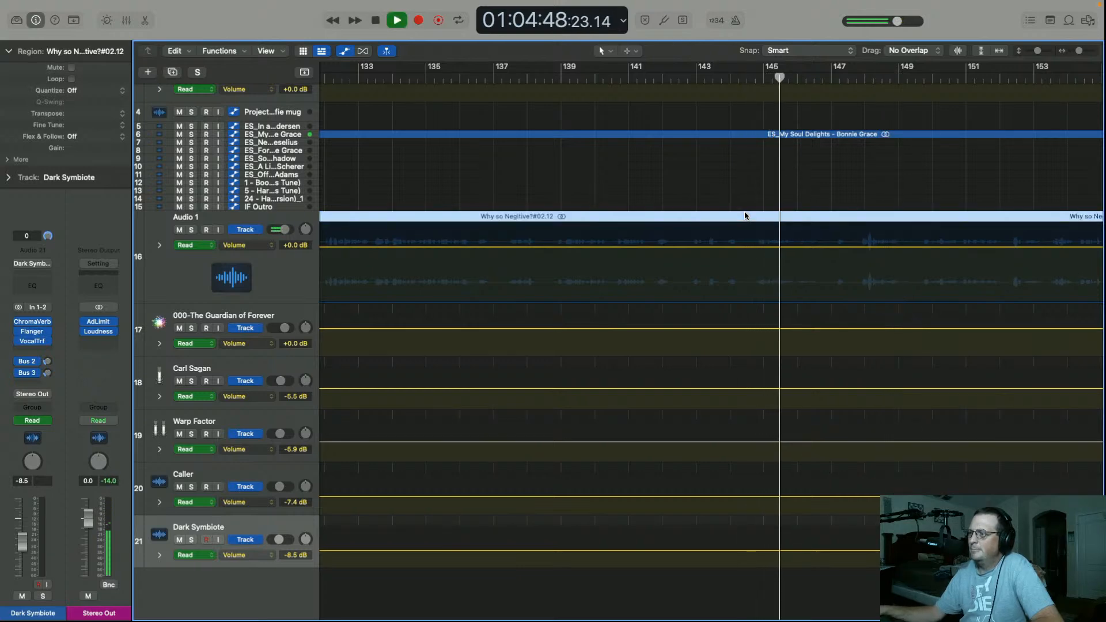
left_click(762, 79)
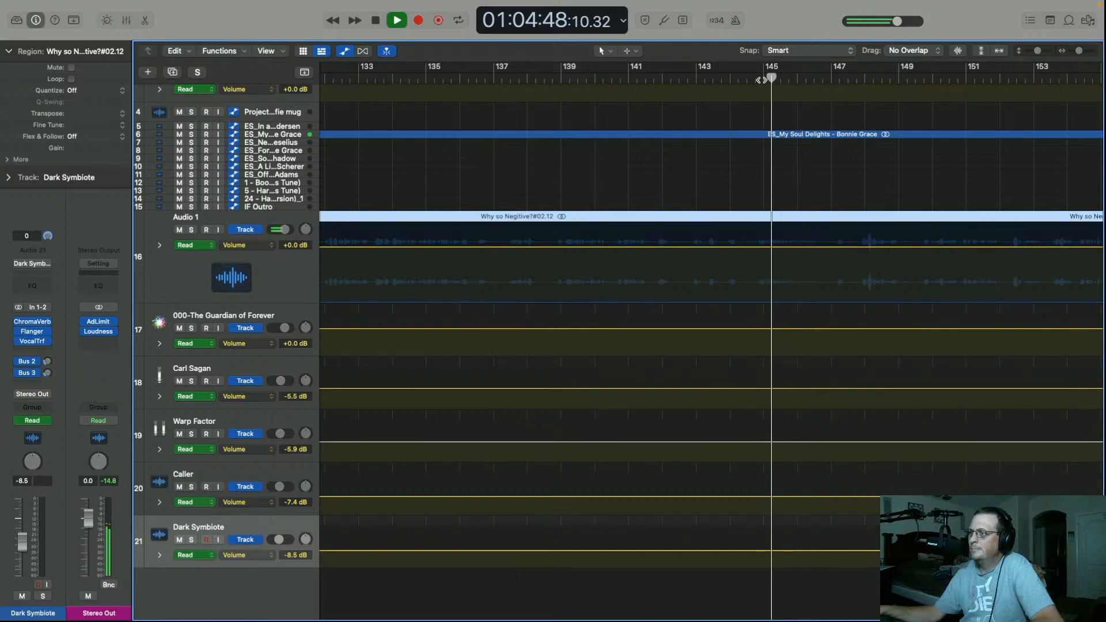
double_click(752, 78)
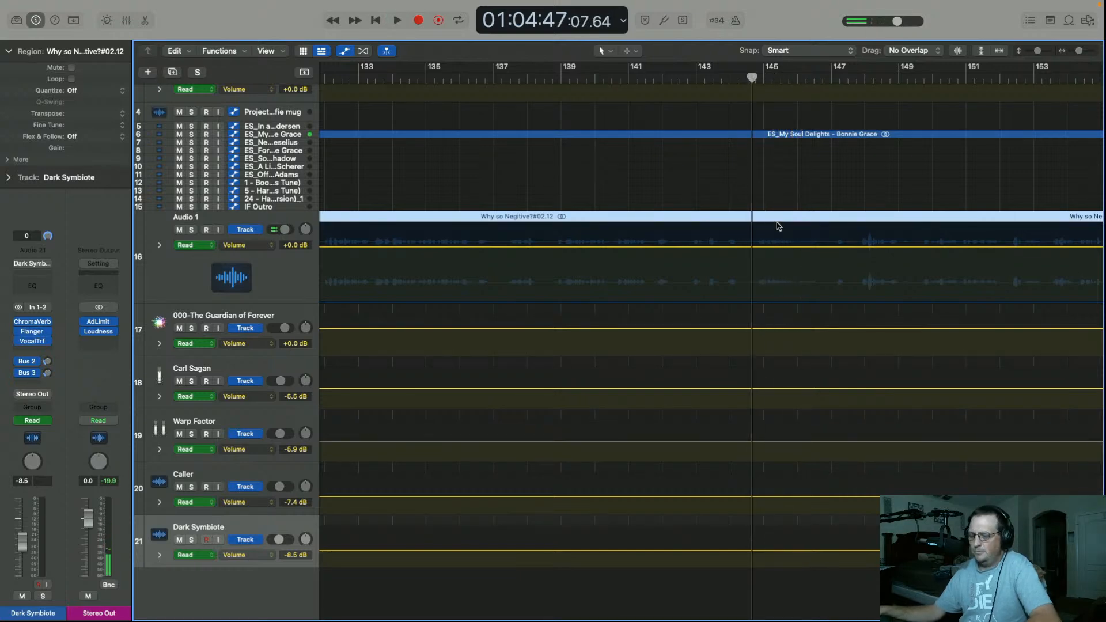
key("super+t")
Find the phrase's end by ear, split Audio 1 there at 01:04:51:12.53, and copy the phrase to the 000-The Guardian of Forever track
key("space")
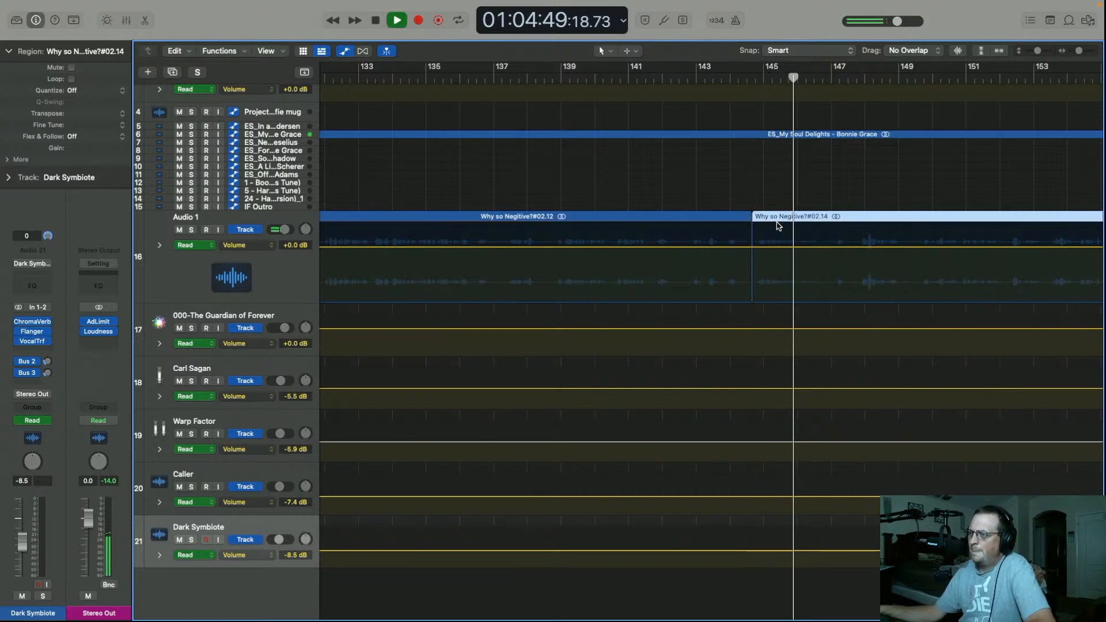
key("space")
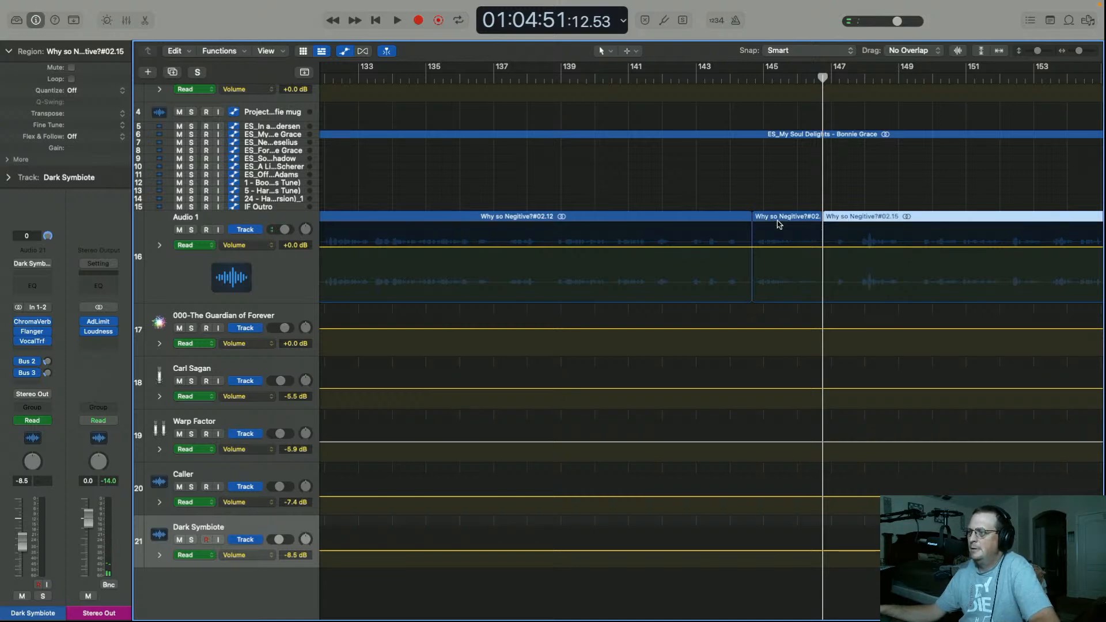
key("super+t")
left_click_drag(779, 222, 776, 339)
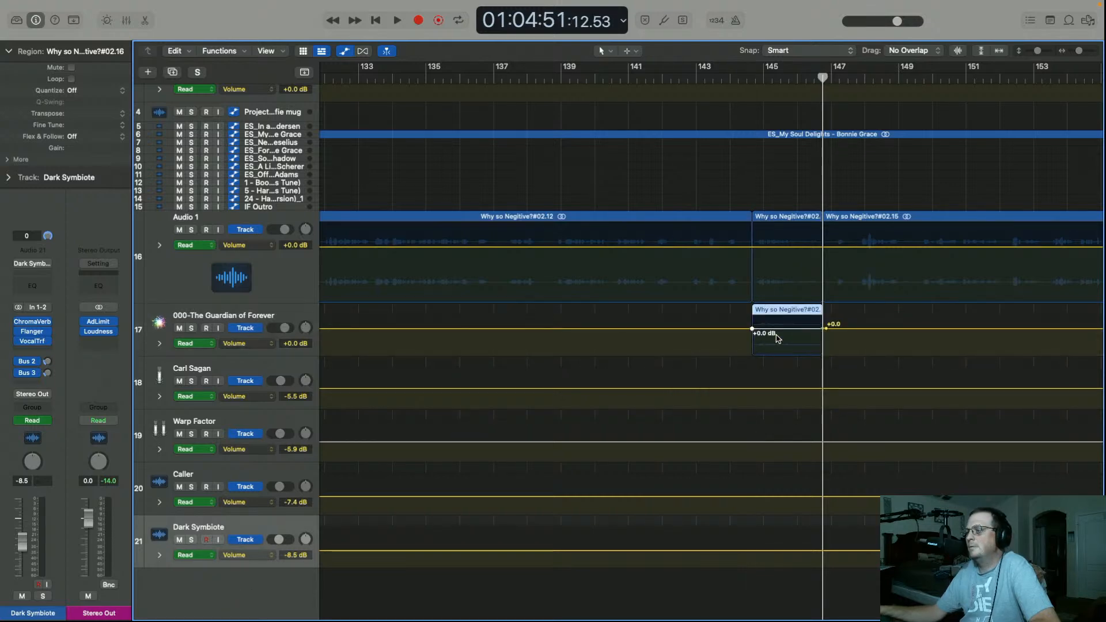
Listen on to about 01:05:36 for the next phrase and split the Audio 1 region at its start, 01:05:31:18.60
left_click(681, 90)
key("space")
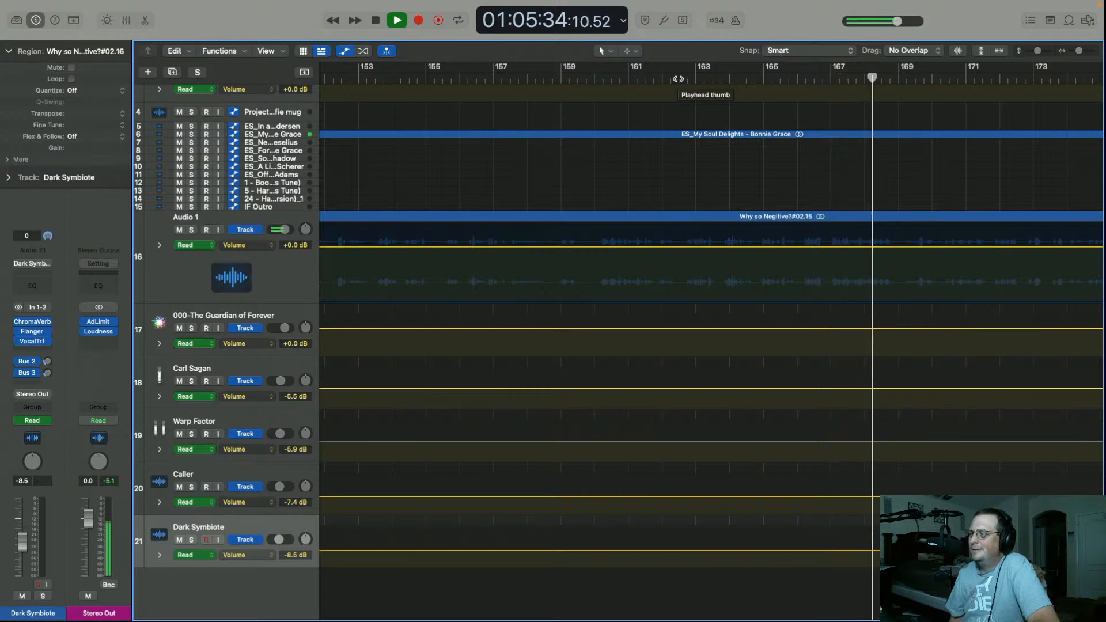
key("space")
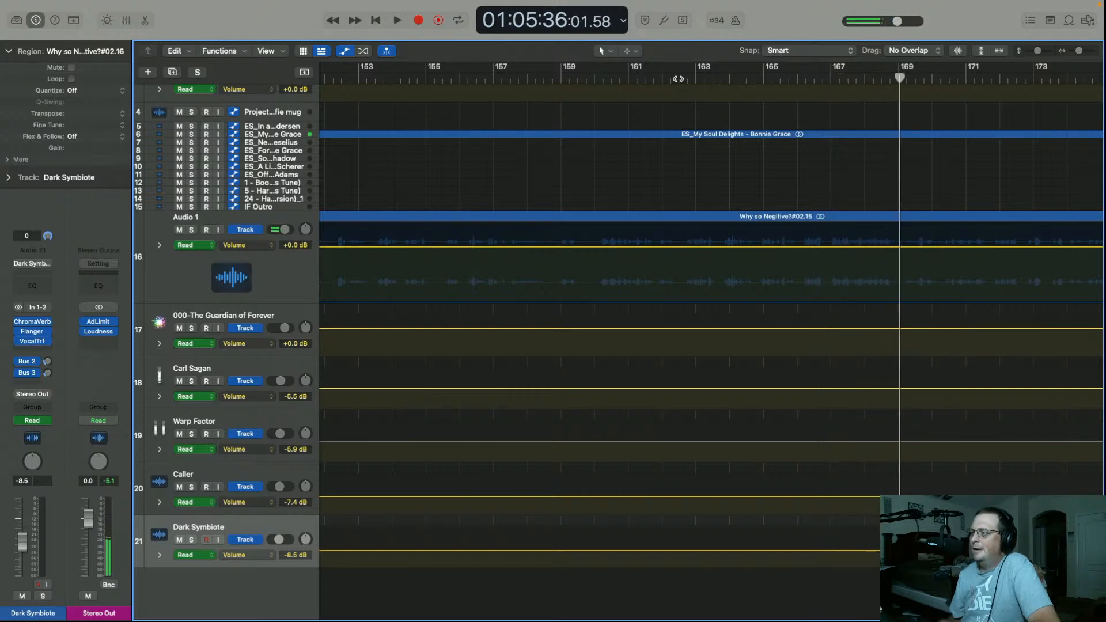
left_click(831, 81)
left_click_drag(828, 80, 826, 79)
left_click(847, 217)
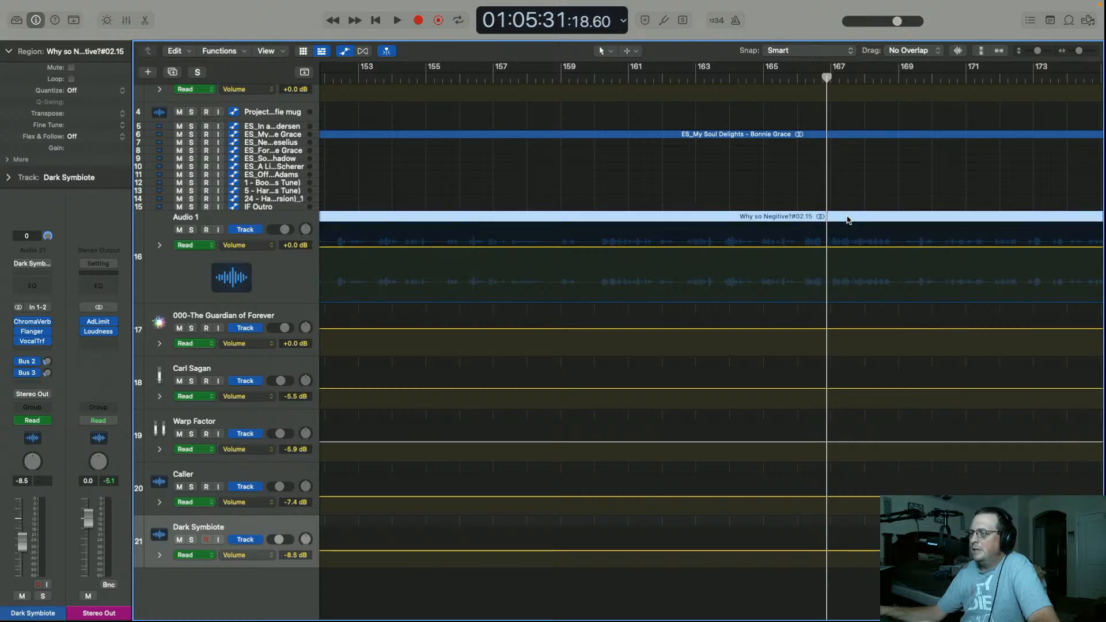
key("t")
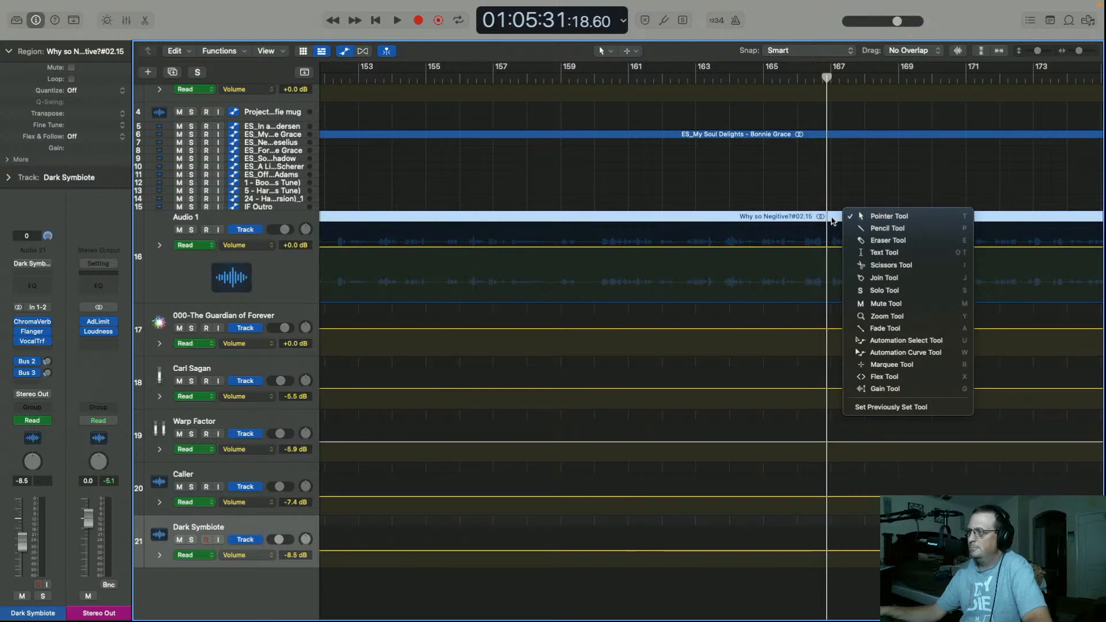
left_click(832, 221)
key("super+t")
Split Audio 1 at the phrase's end, 01:05:35:24.28, and copy the isolated phrase to the Carl Sagan track
key("space")
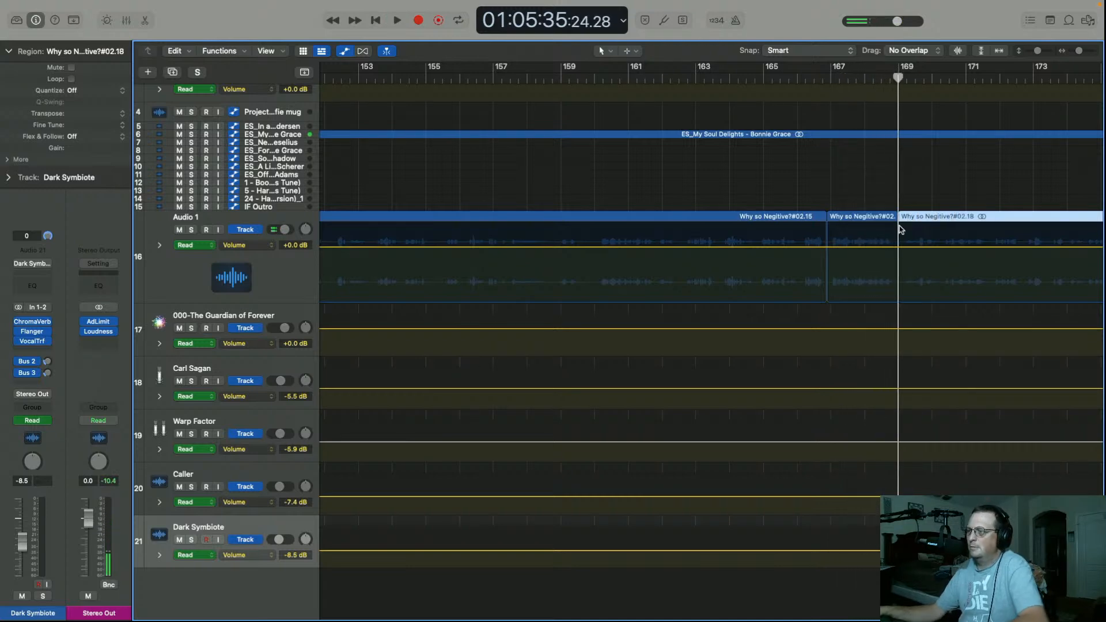
left_click(875, 222)
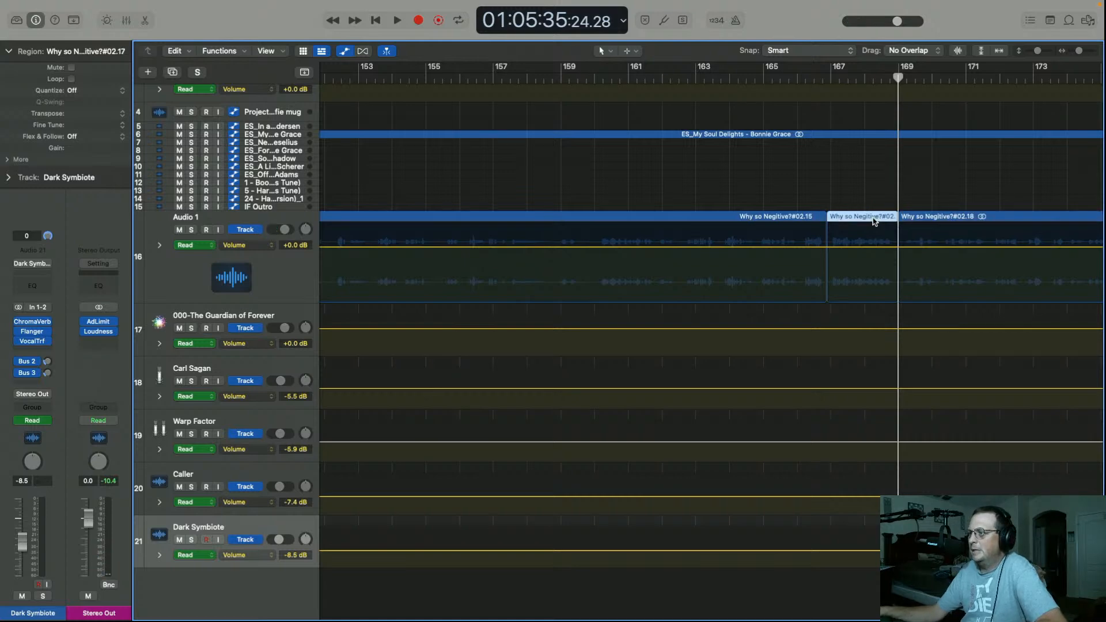
left_click_drag(872, 219, 872, 372)
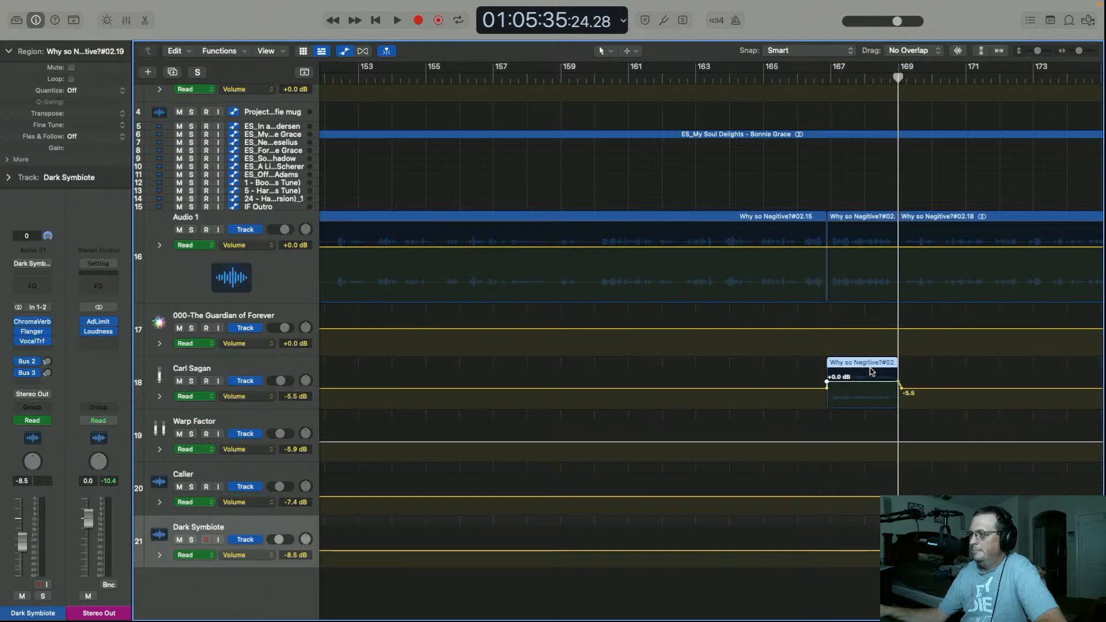
Lower Audio 1's volume automation over the phrase to -8.8 dB and audition it with the Carl Sagan copy
left_click(829, 247)
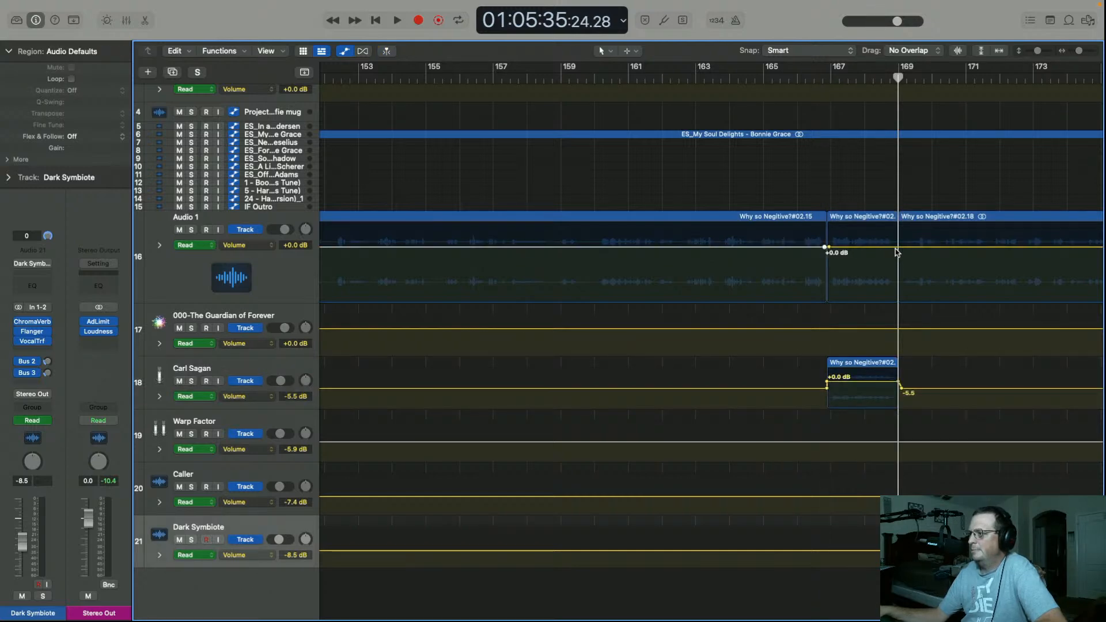
left_click_drag(872, 253, 871, 268)
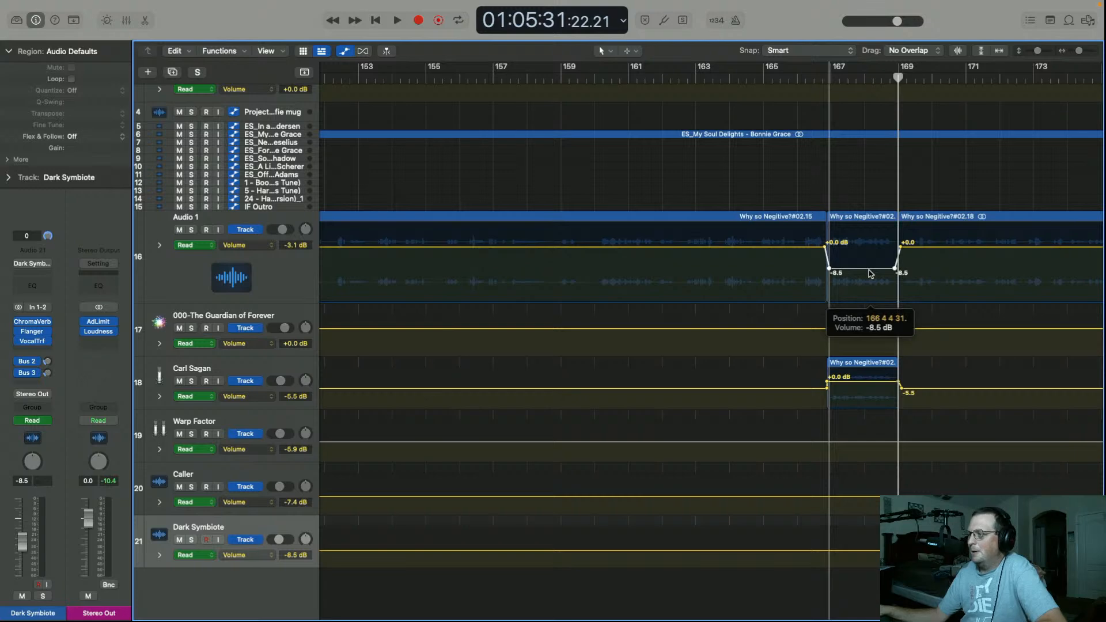
left_click_drag(871, 274, 871, 274)
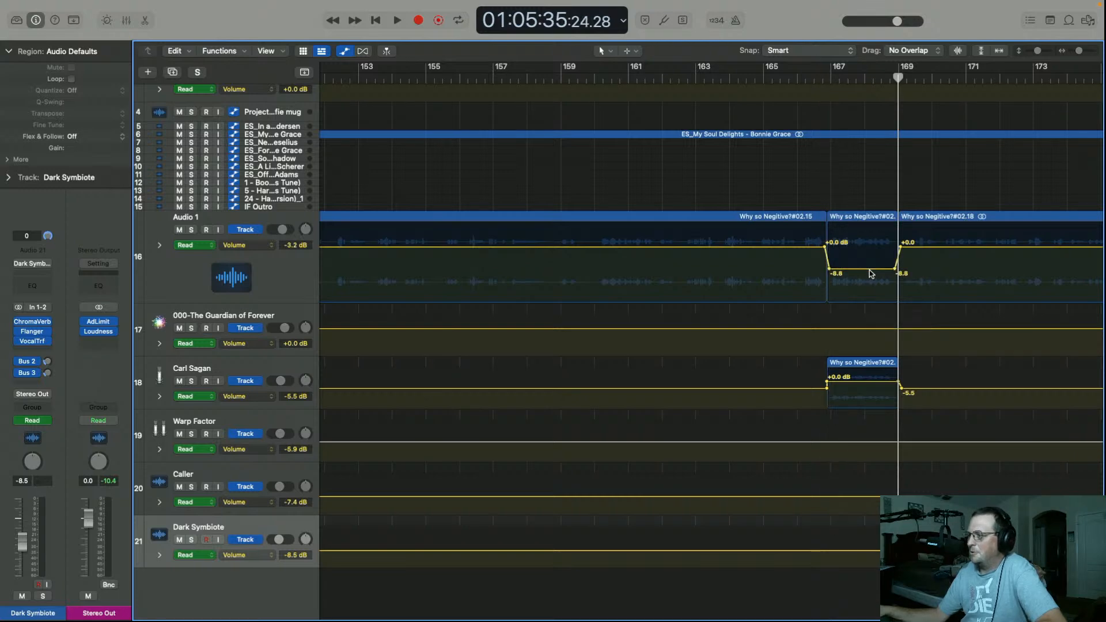
left_click(782, 82)
key("space")
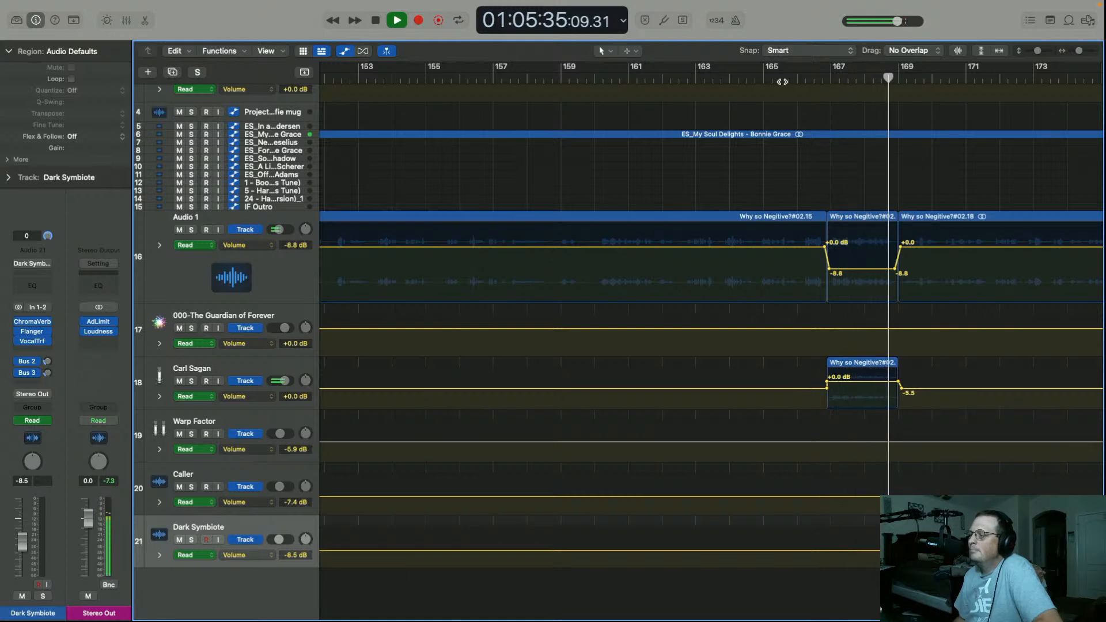
key("space")
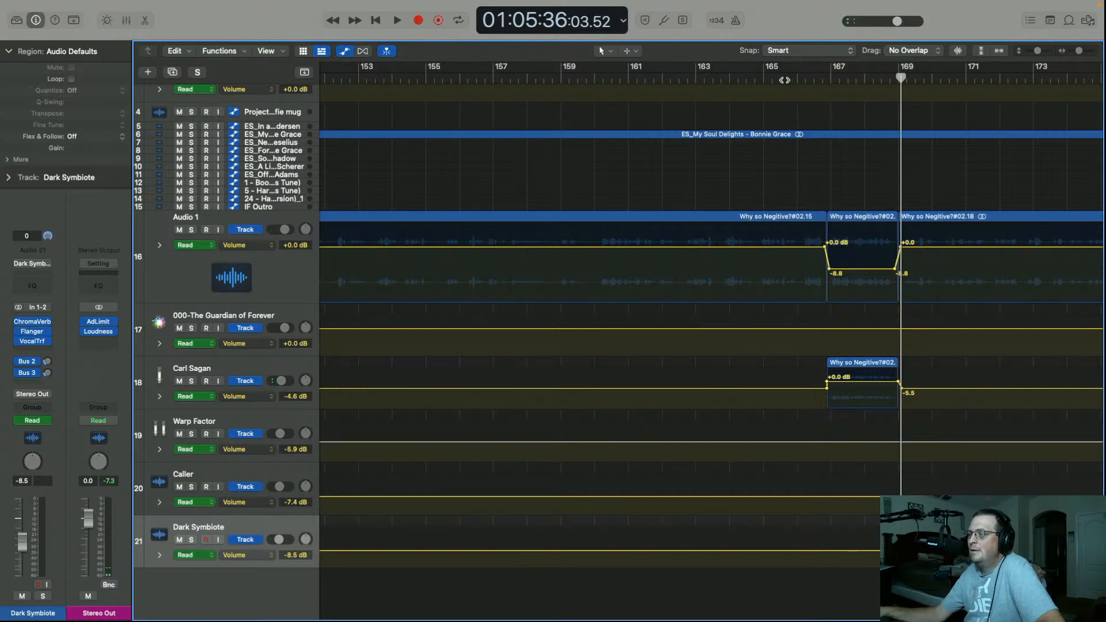
Copy the same phrase to the 000-The Guardian of Forever track, set its volume automation to -10.0 dB, and audition the layered voices
left_click(864, 222)
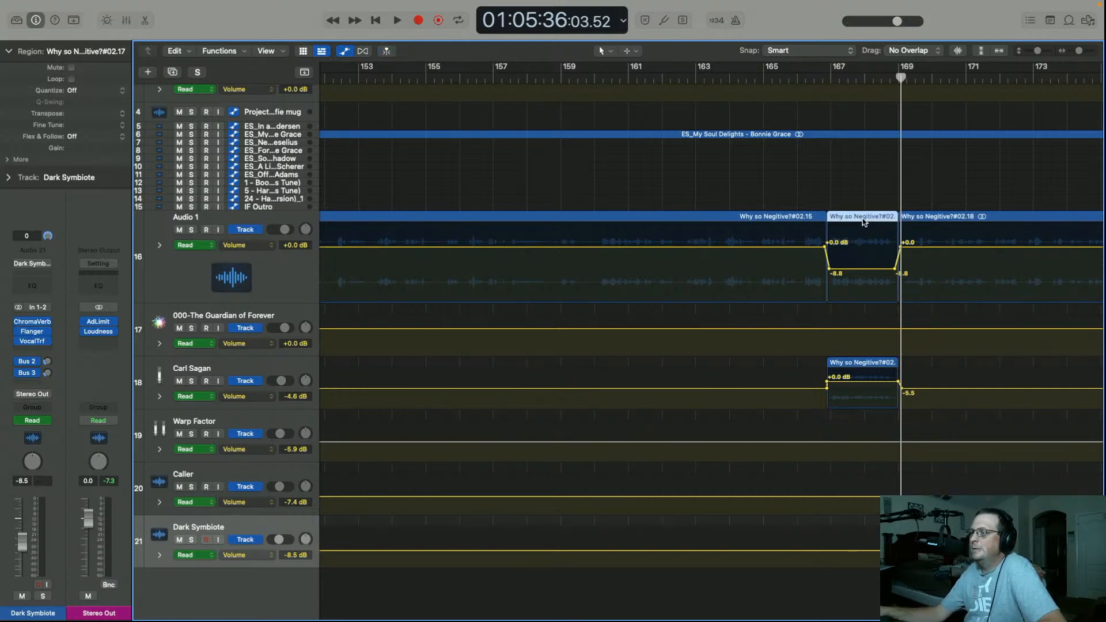
left_click_drag(864, 222, 864, 324)
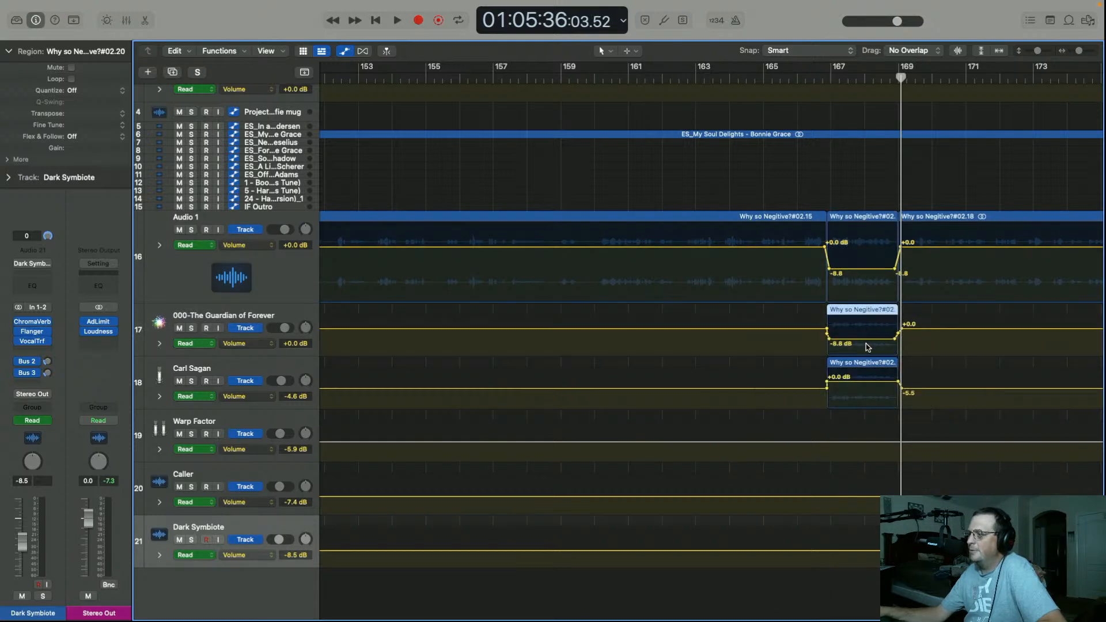
left_click(866, 343)
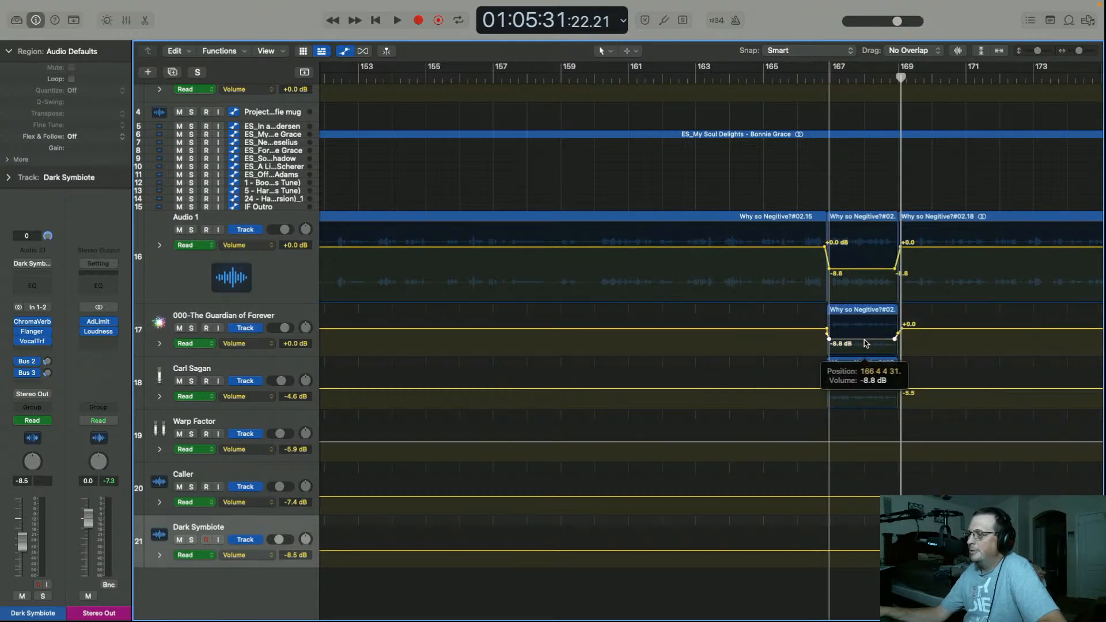
double_click(747, 81)
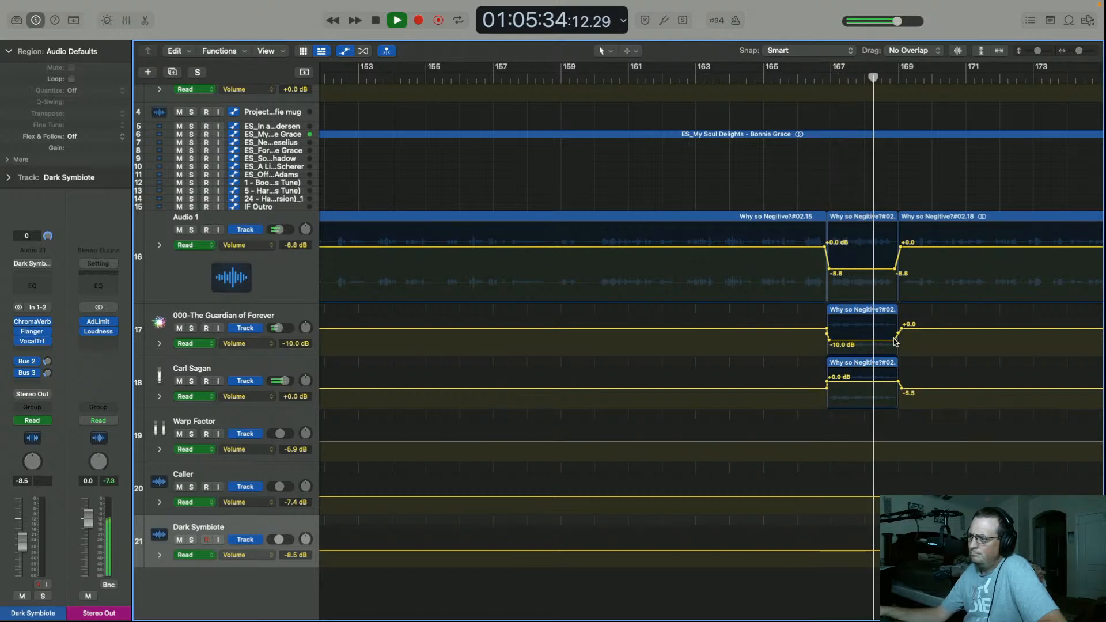
key("space")
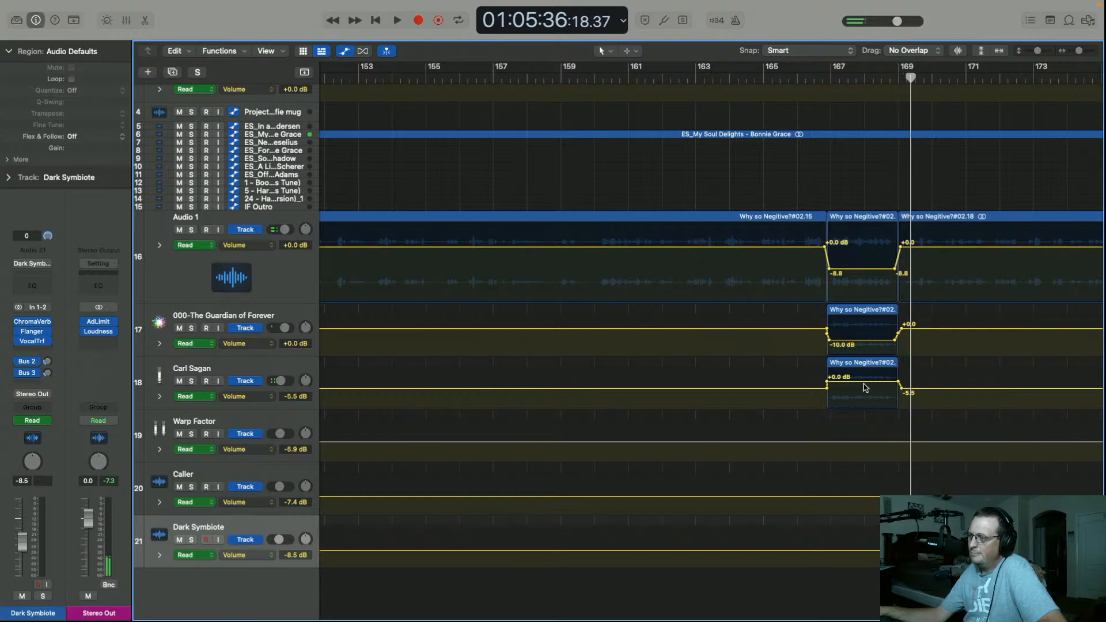
Rebalance the phrase's volume automation to -2.2 dB on Carl Sagan, -6.8 dB on 000-The Guardian of Forever and -15.7 dB on Audio 1
left_click_drag(864, 386, 864, 390)
left_click_drag(862, 346, 863, 342)
left_click_drag(868, 273, 868, 285)
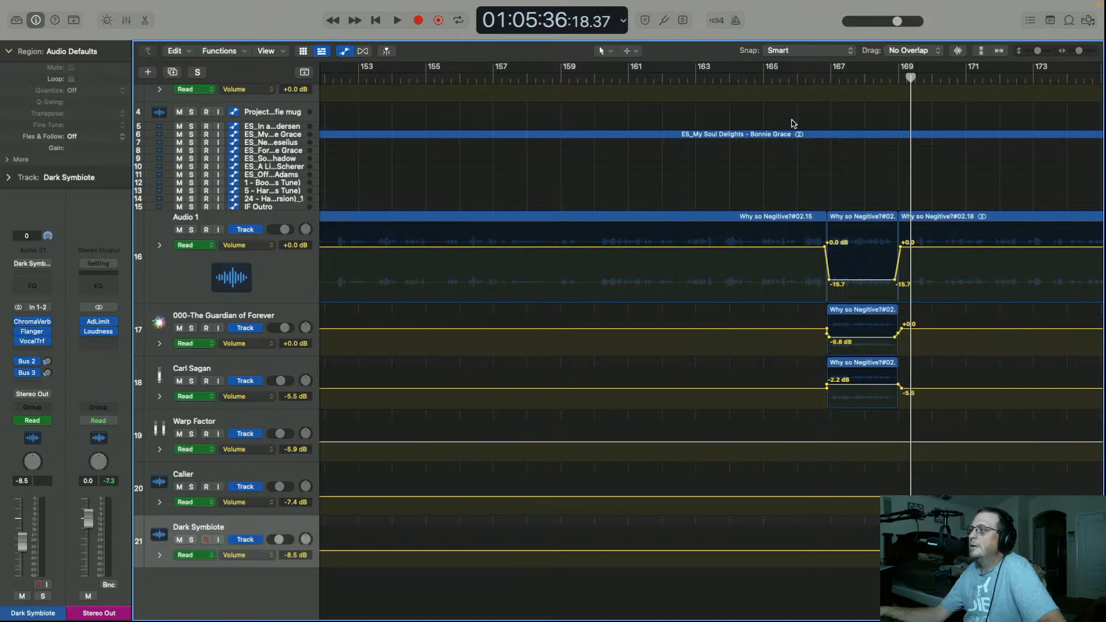
left_click(788, 81)
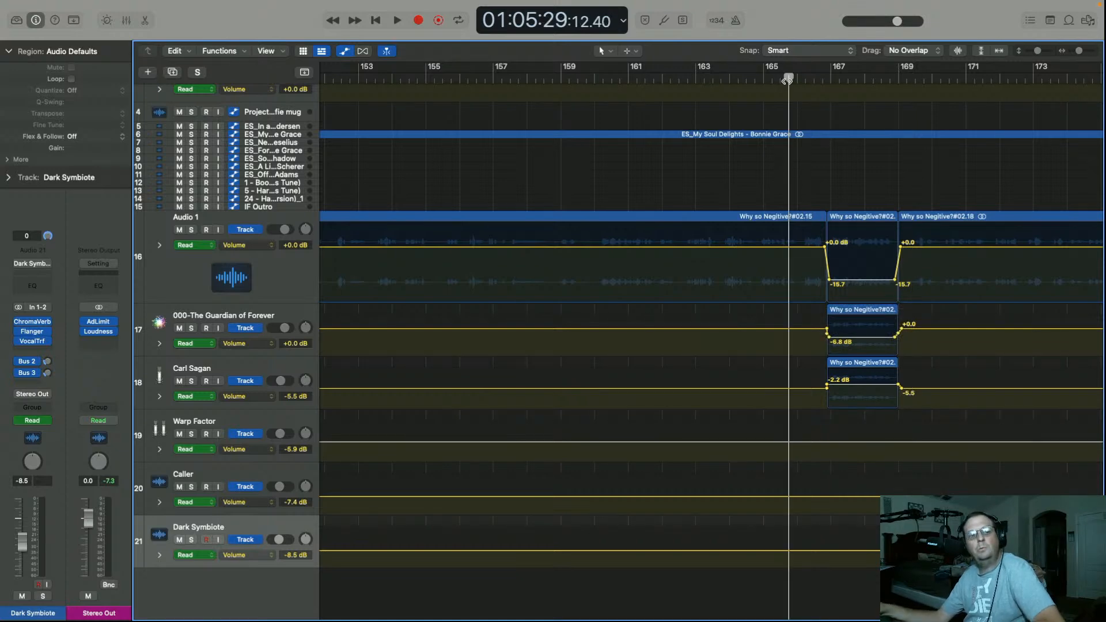
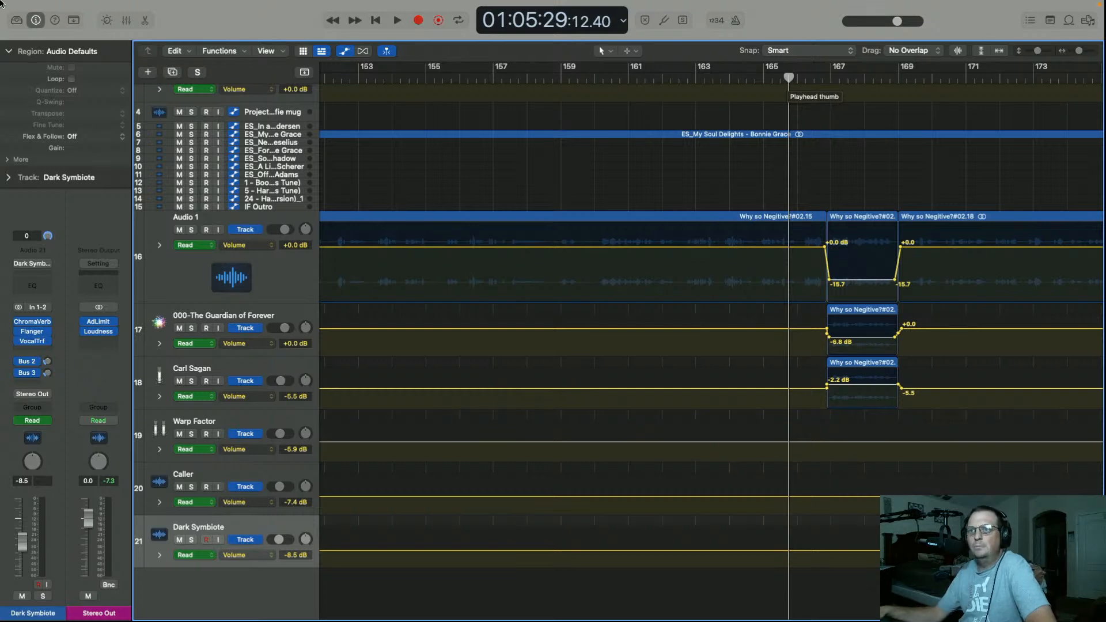
Look through the Voice presets and the saved User Patches in the Library
left_click(16, 20)
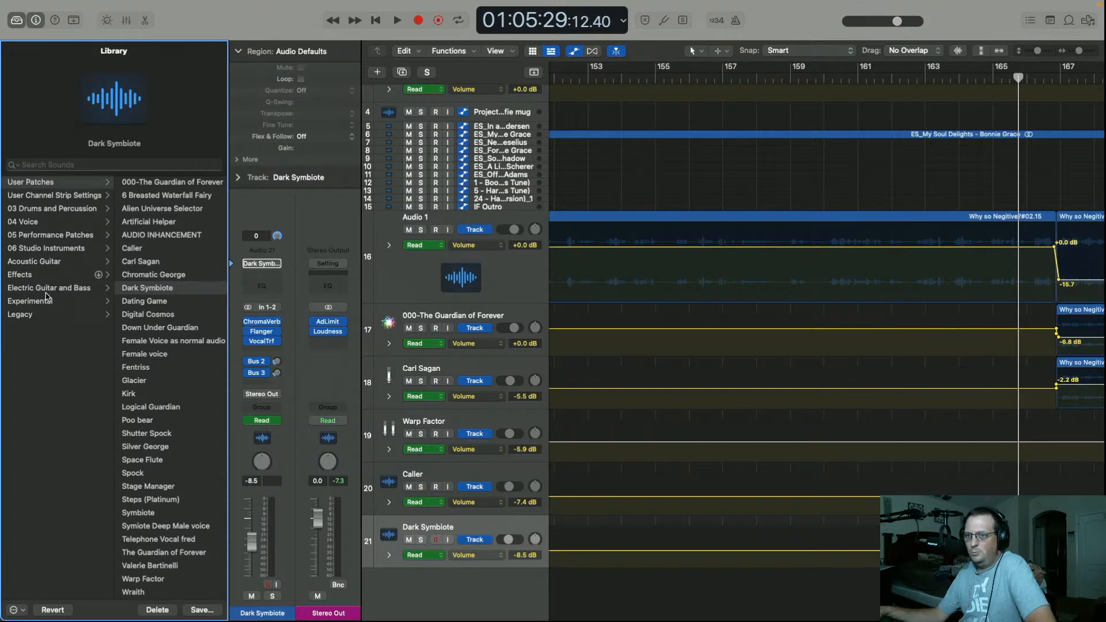
left_click(85, 224)
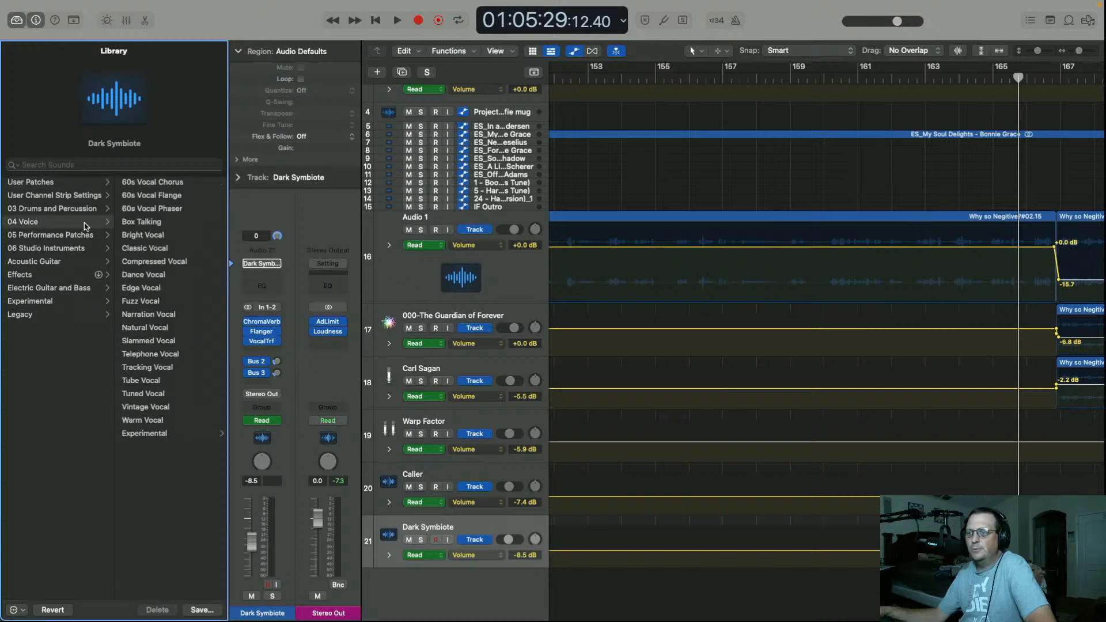
left_click(75, 184)
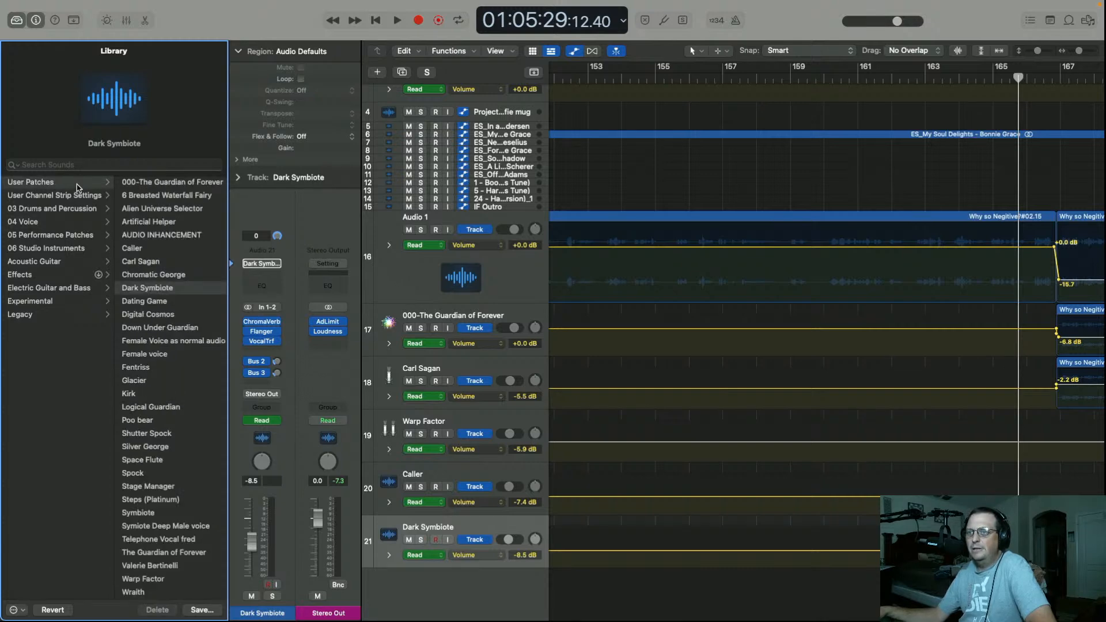
left_click(16, 21)
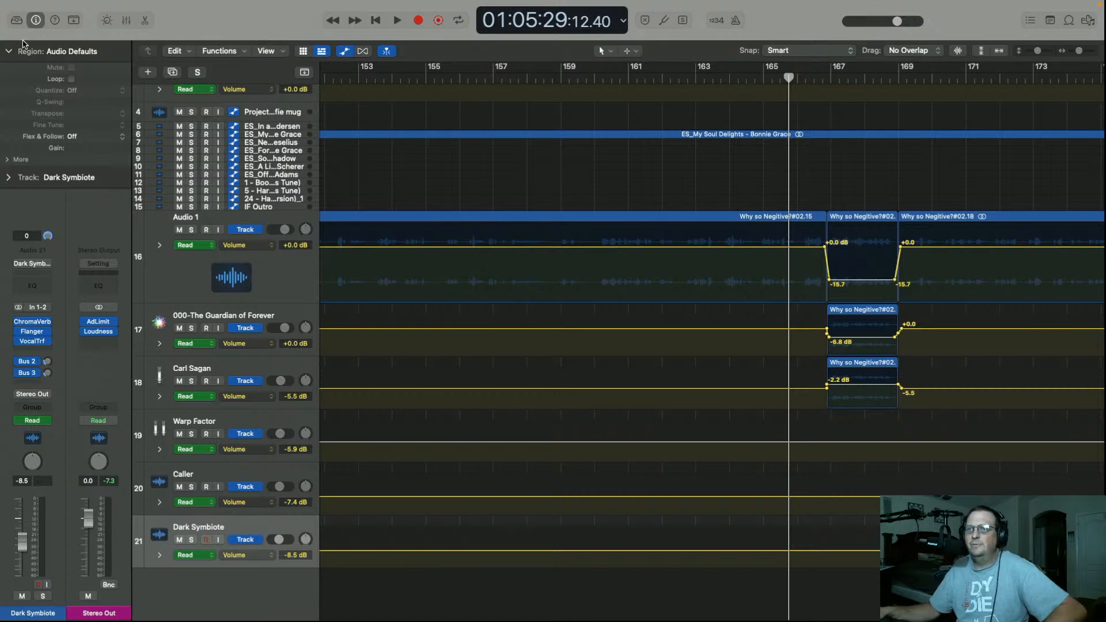
left_click(16, 21)
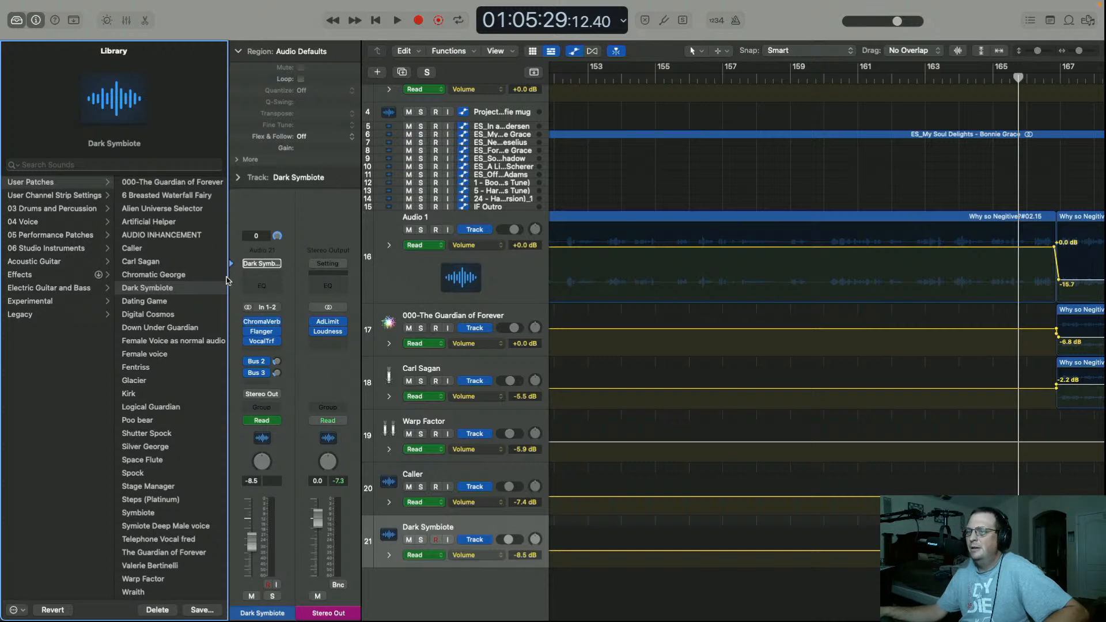
left_click(17, 21)
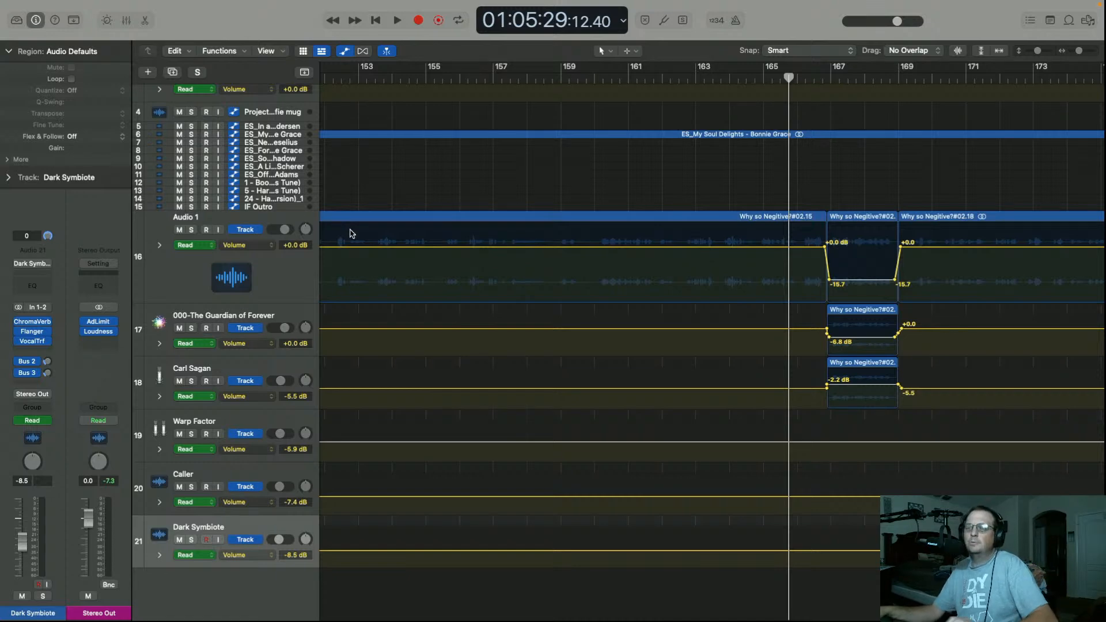
Audition the layered phrase from about bar 164 and listen on through the recording to around bar 183
left_click(728, 81)
key("space")
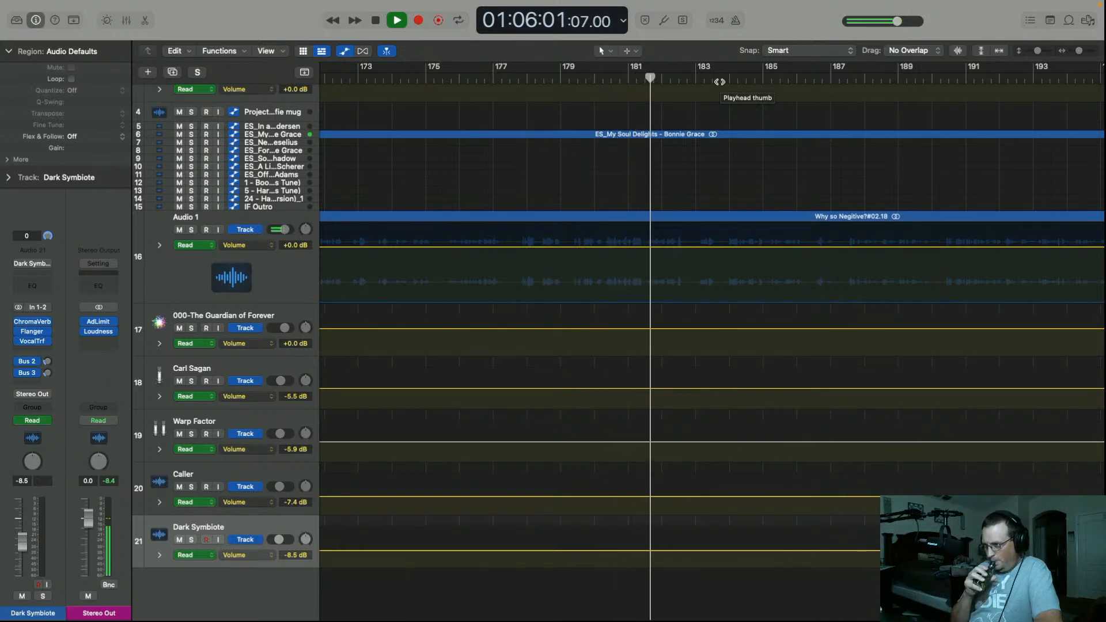
key("space")
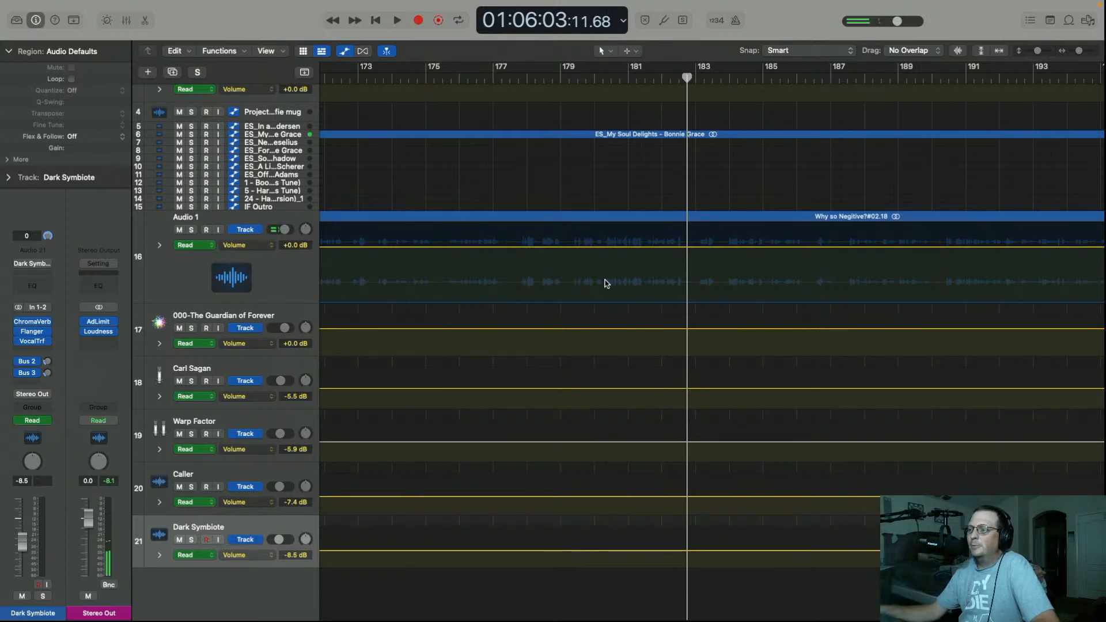
Replay Audio 1 from about bar 175, select the Why so Negitive?#02.18 region, and place the playhead at the phrase start just after bar 177
left_click(558, 79)
left_click(518, 79)
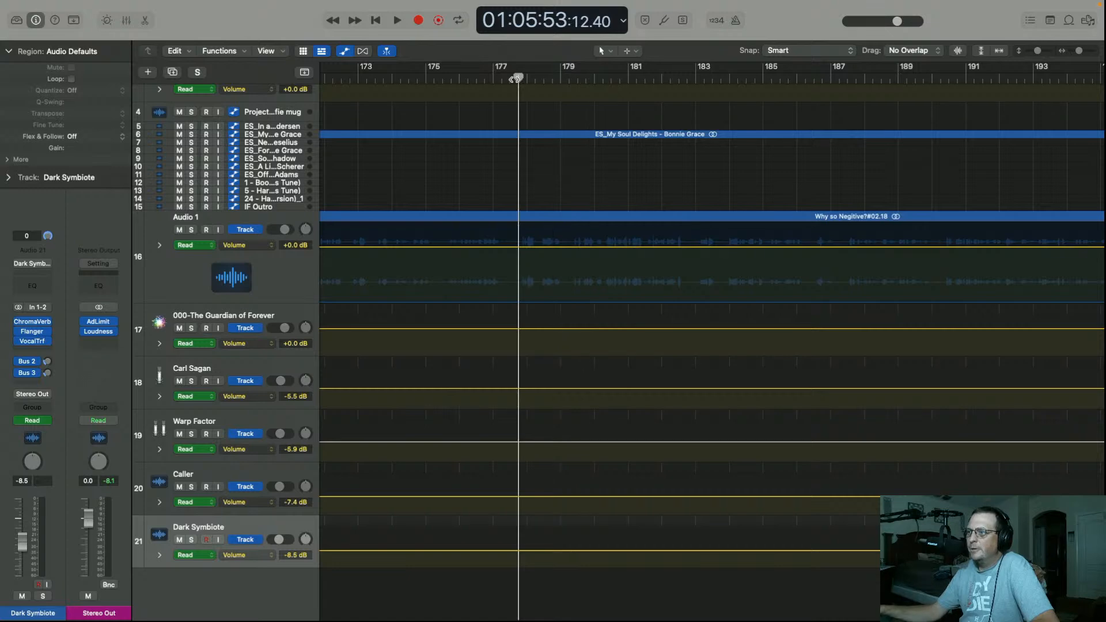
left_click(509, 78)
left_click(434, 78)
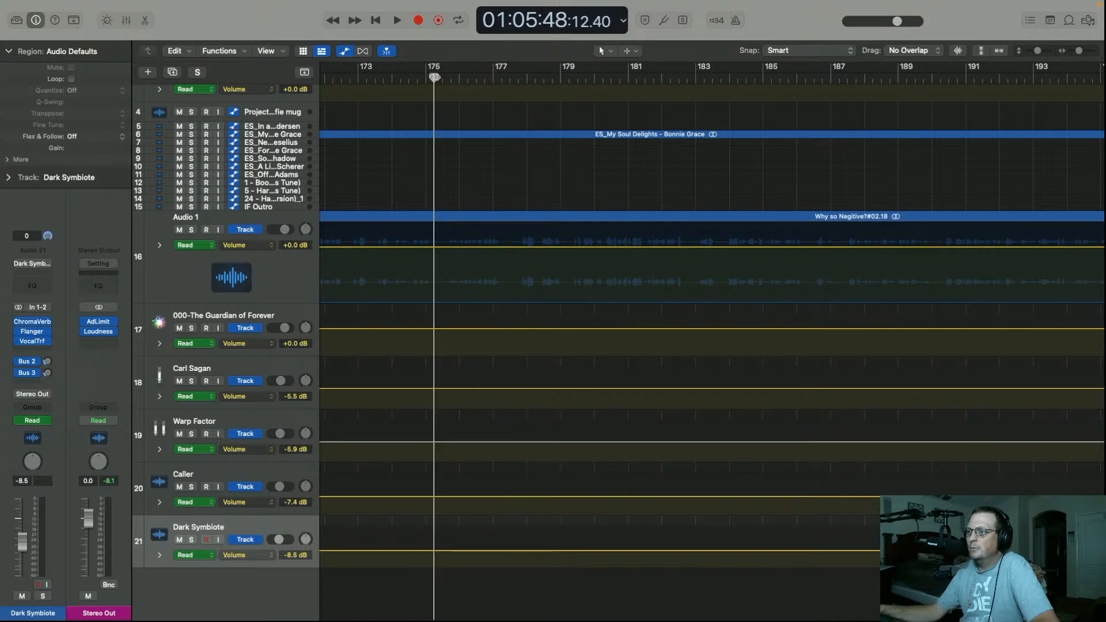
key("space")
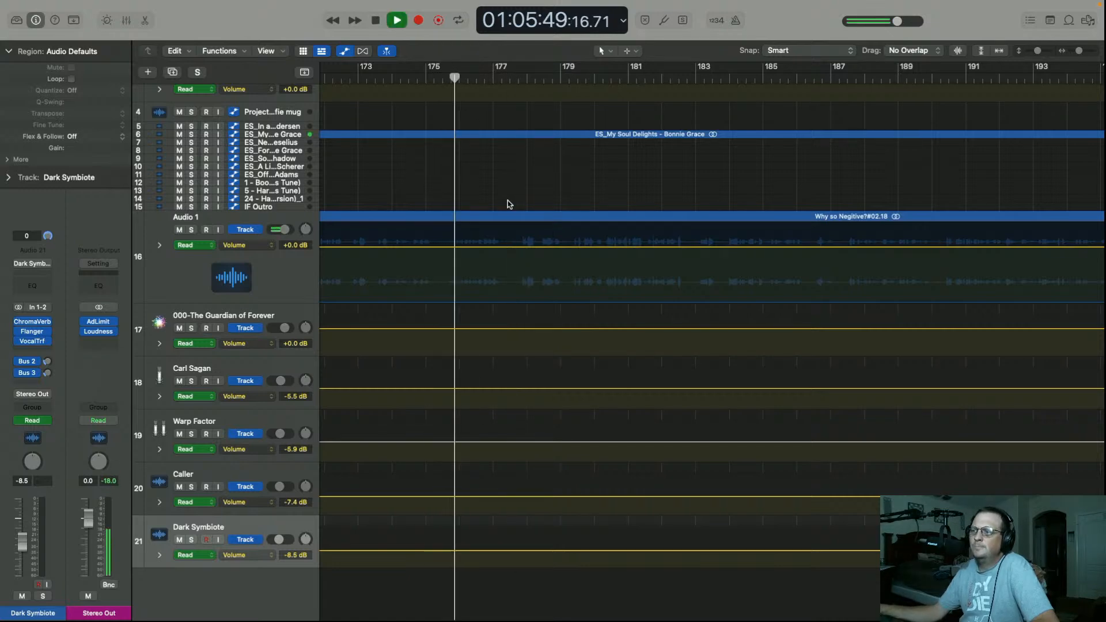
left_click(508, 219)
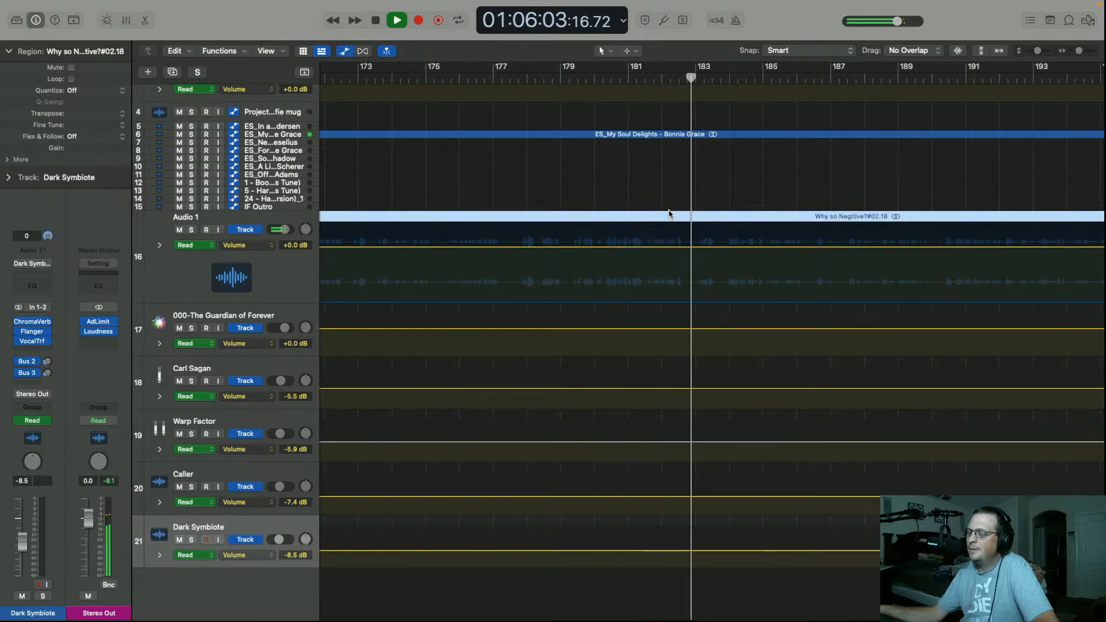
key("space")
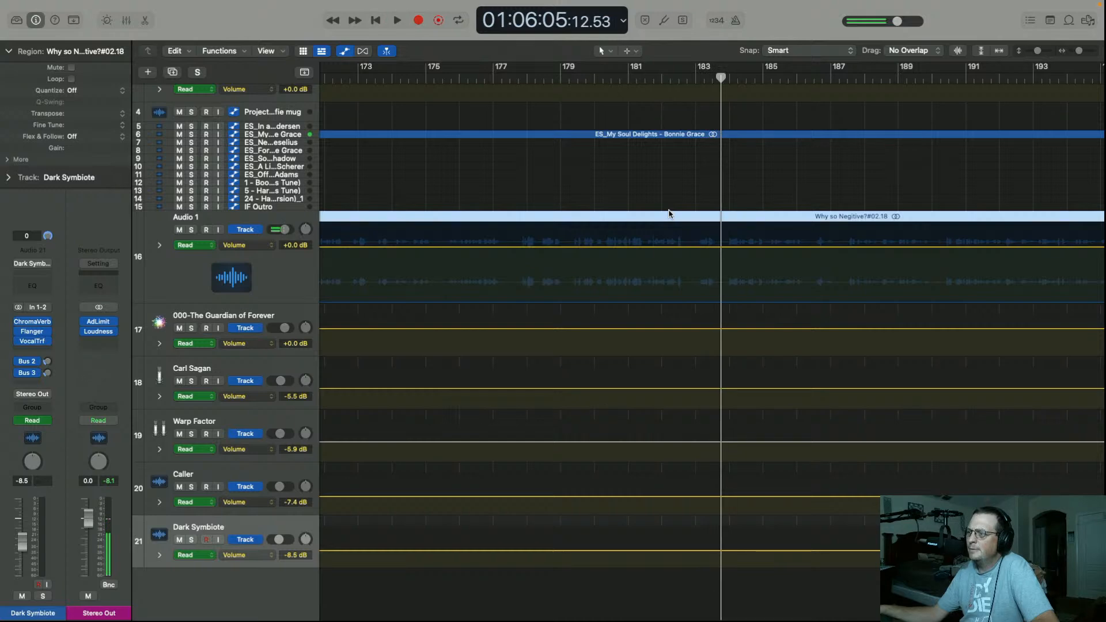
left_click_drag(505, 82, 513, 81)
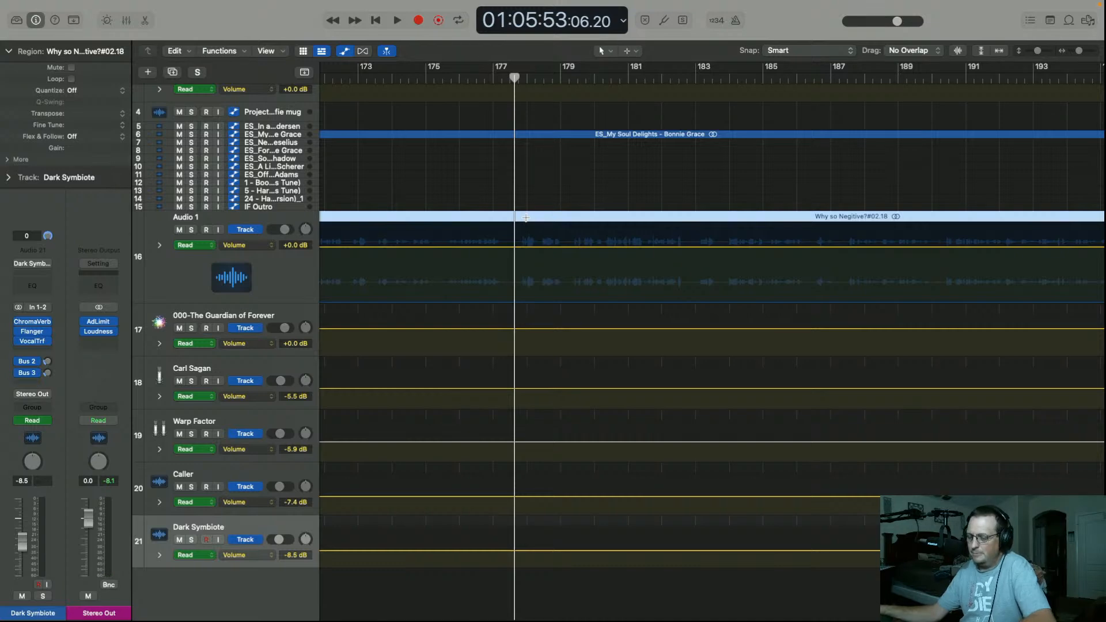
Split the Audio 1 voice region at 01:05:53 and at about 01:06:05 to isolate the passage between
key("super+t")
key("space")
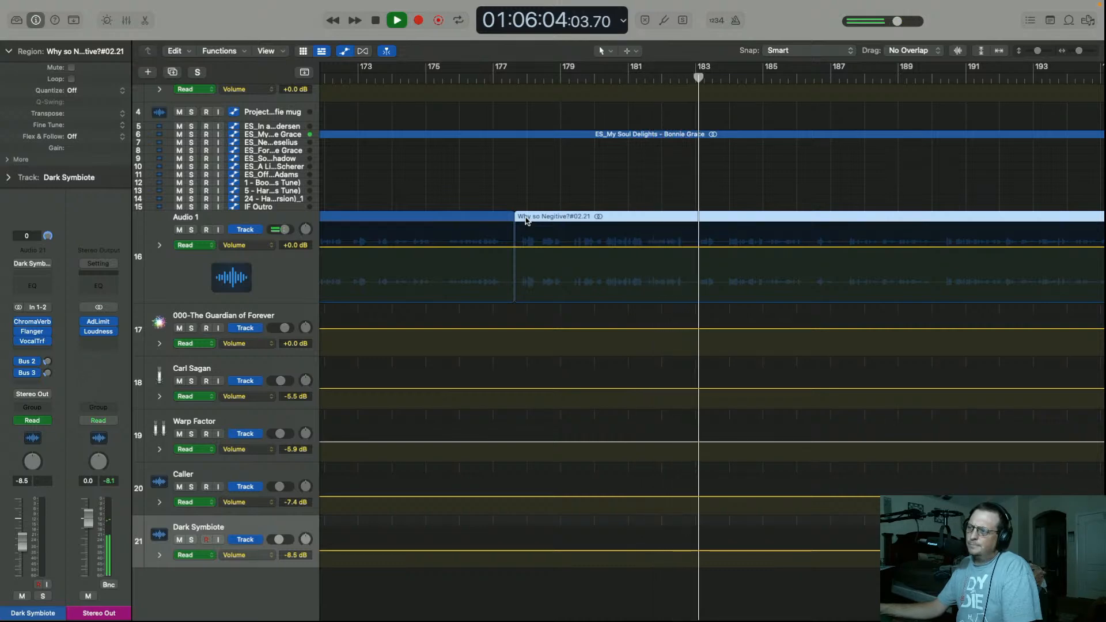
key("space")
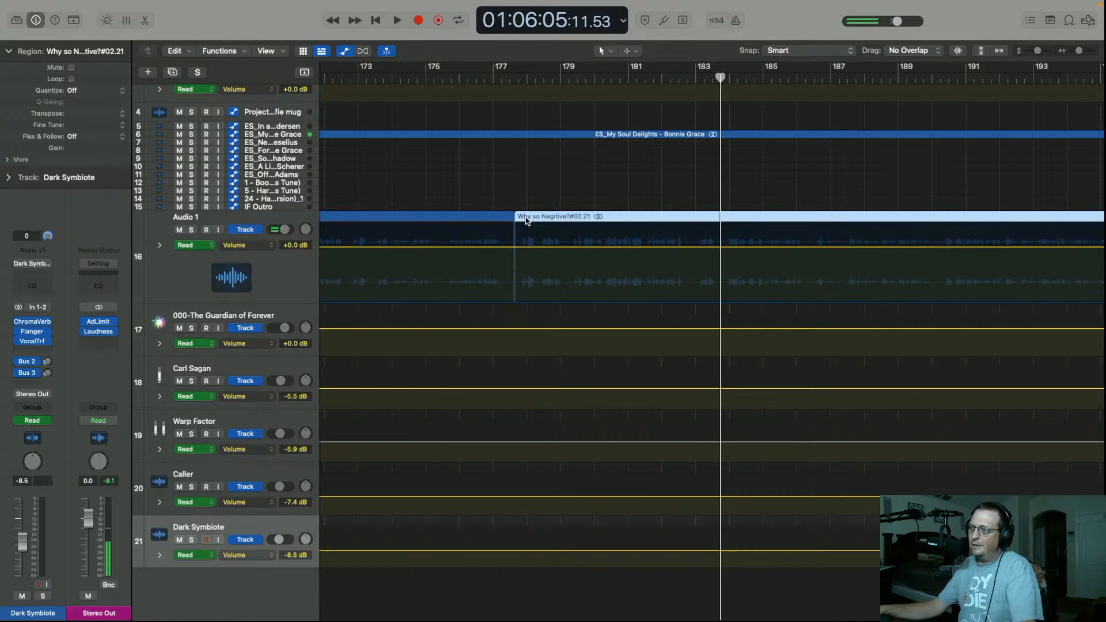
key("super+t")
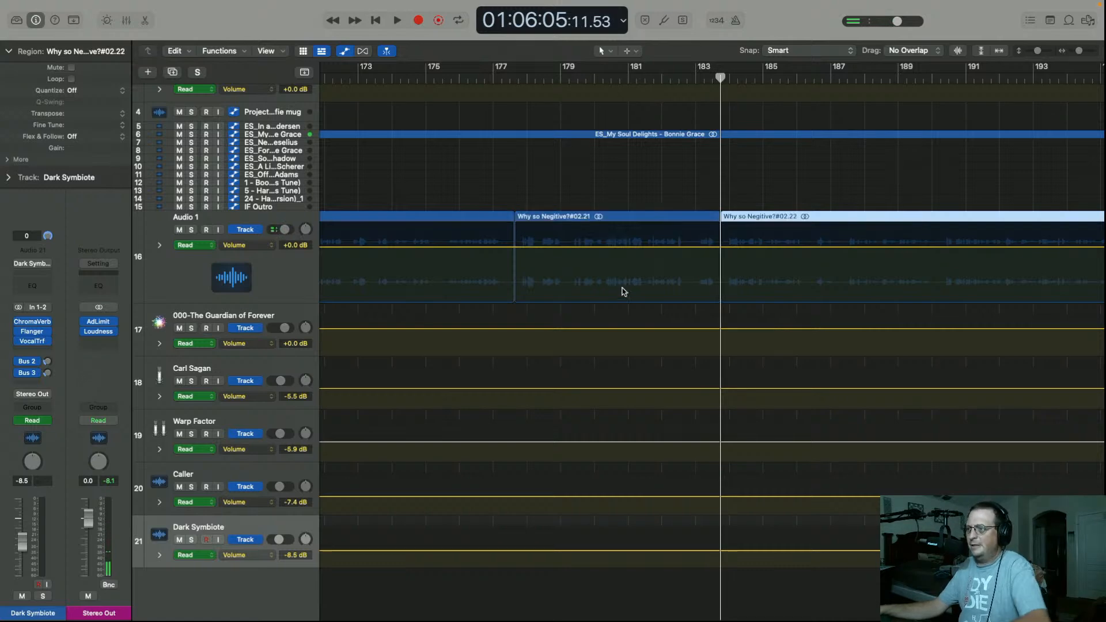
Copy the isolated Audio 1 region onto the Carl Sagan track at the same timeline position
left_click(634, 217)
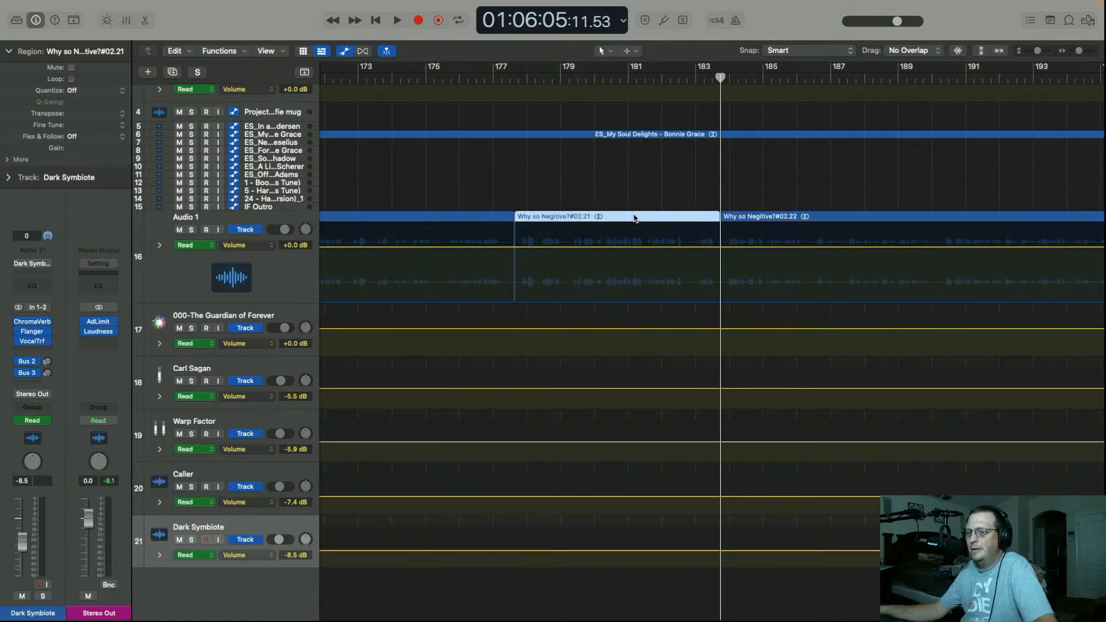
scroll(634, 217, "down", 1)
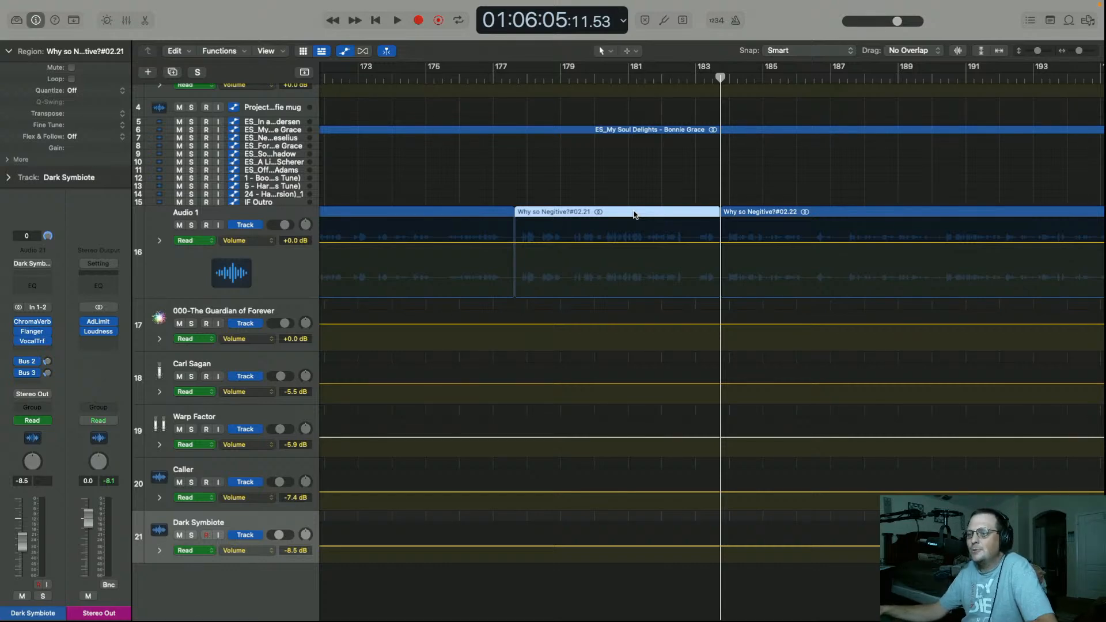
left_click_drag(633, 214, 633, 362)
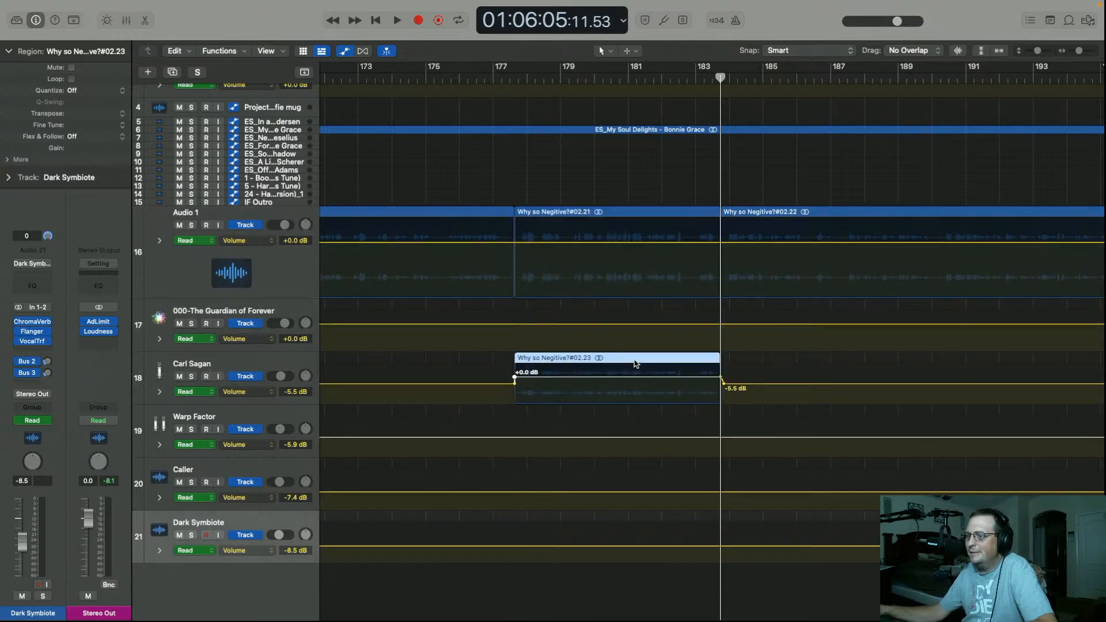
Play the passage from about bar 177 and set the Carl Sagan copy's volume automation to -7.0 dB
left_click(497, 78)
key("space")
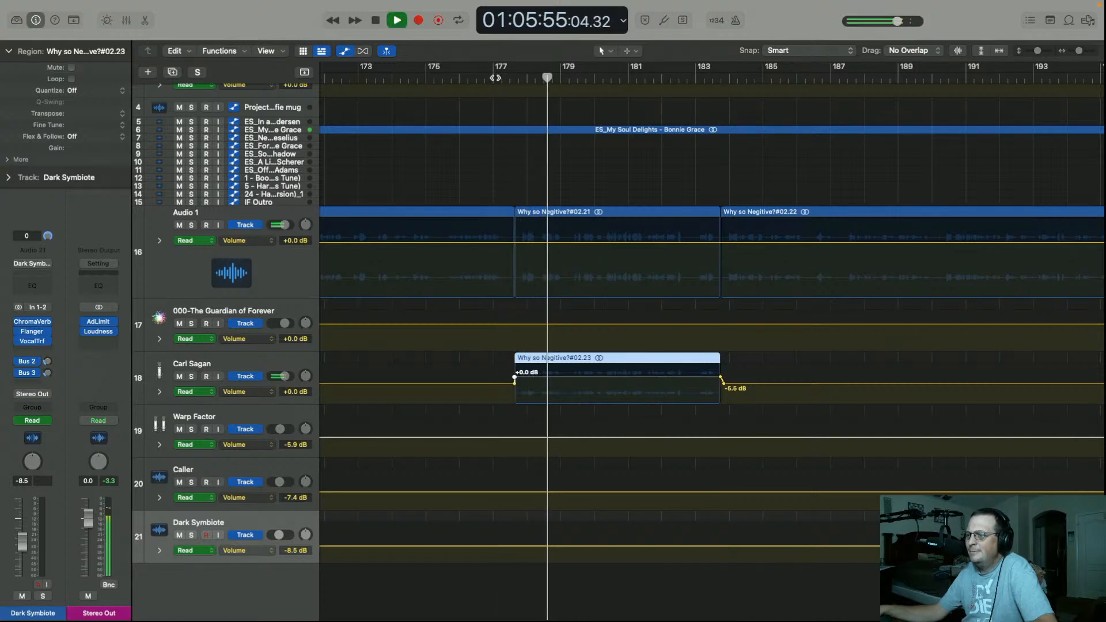
left_click_drag(605, 381, 604, 390)
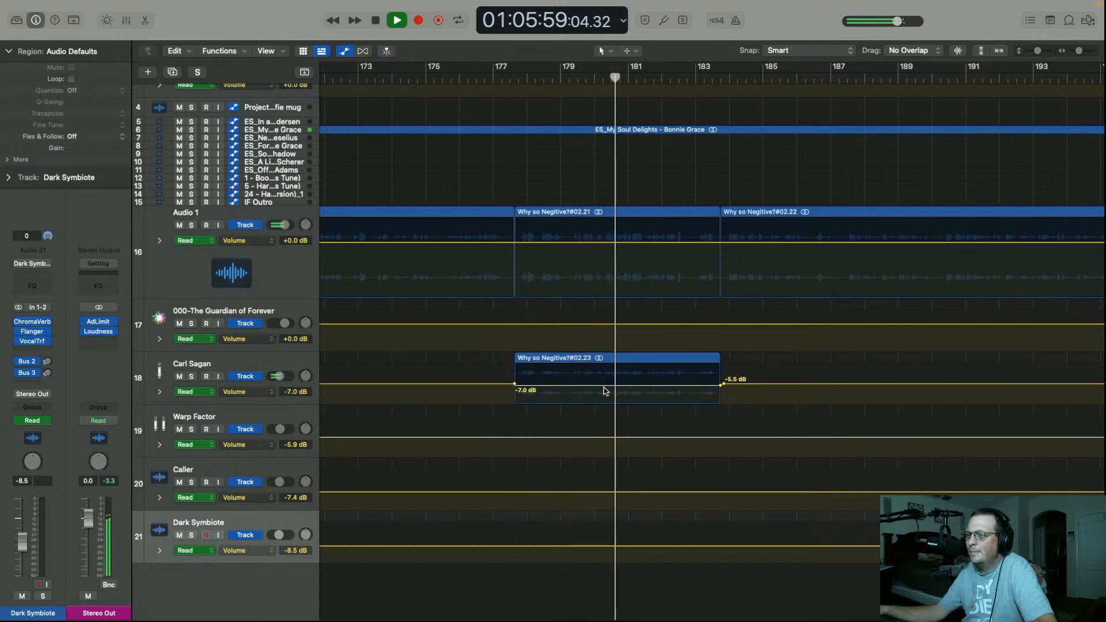
key("space")
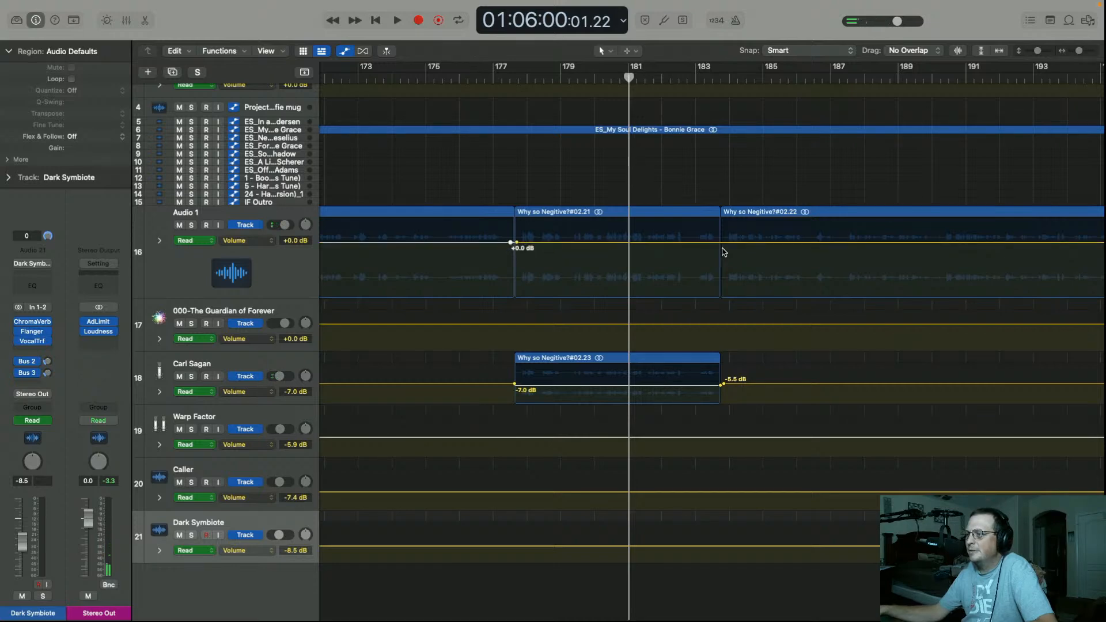
Lower the isolated Audio 1 region's volume automation to -9.3 dB and play the passage with its lead-in
left_click_drag(687, 243, 686, 271)
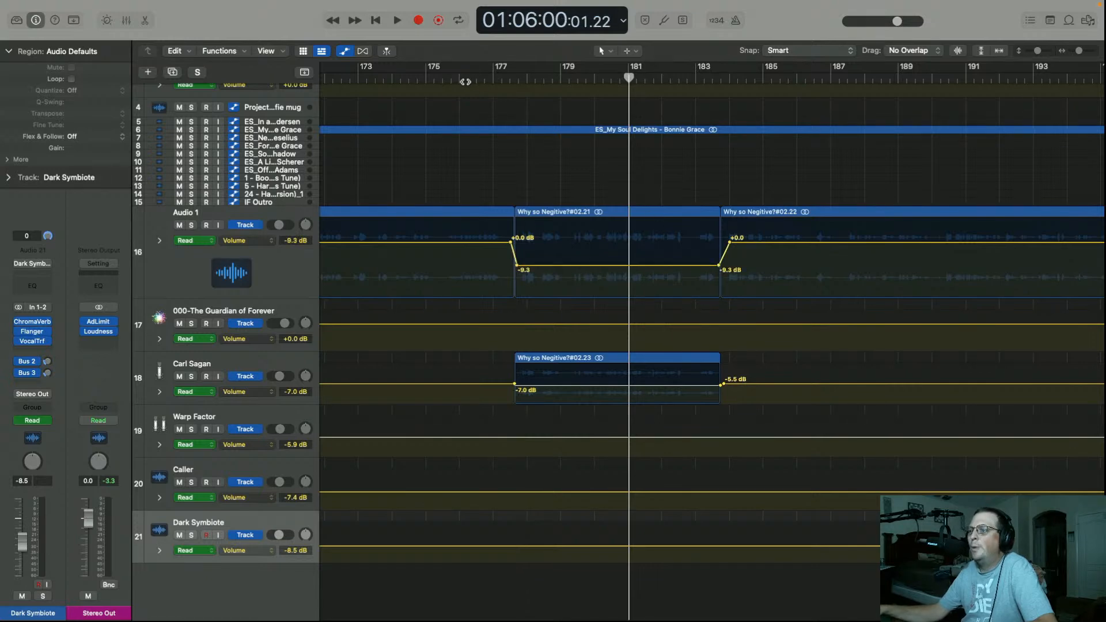
left_click(446, 79)
key("space")
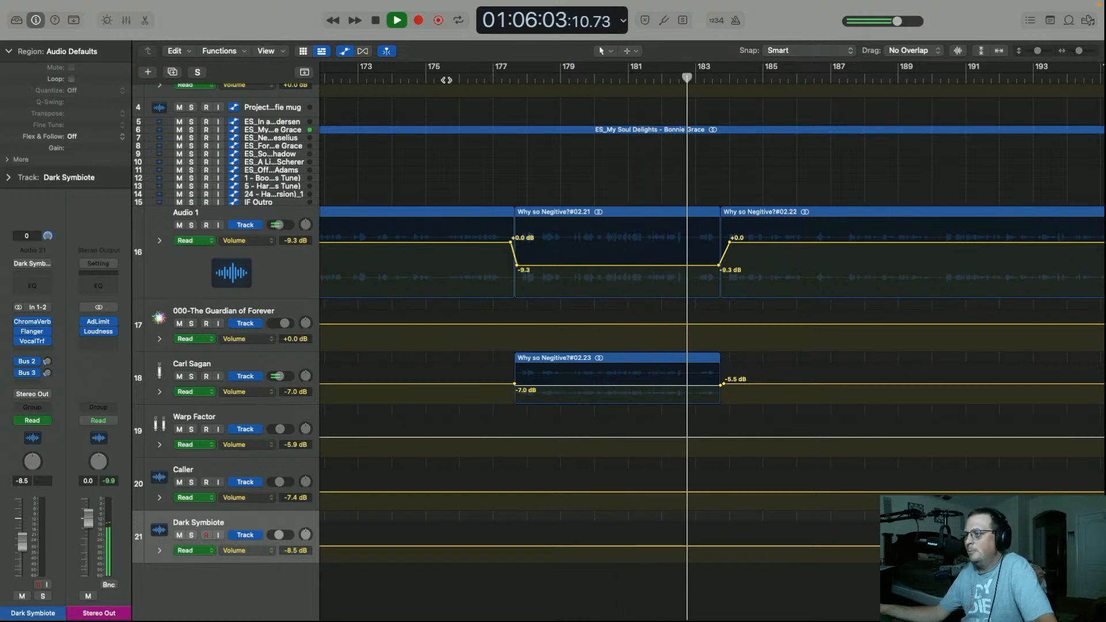
key("space")
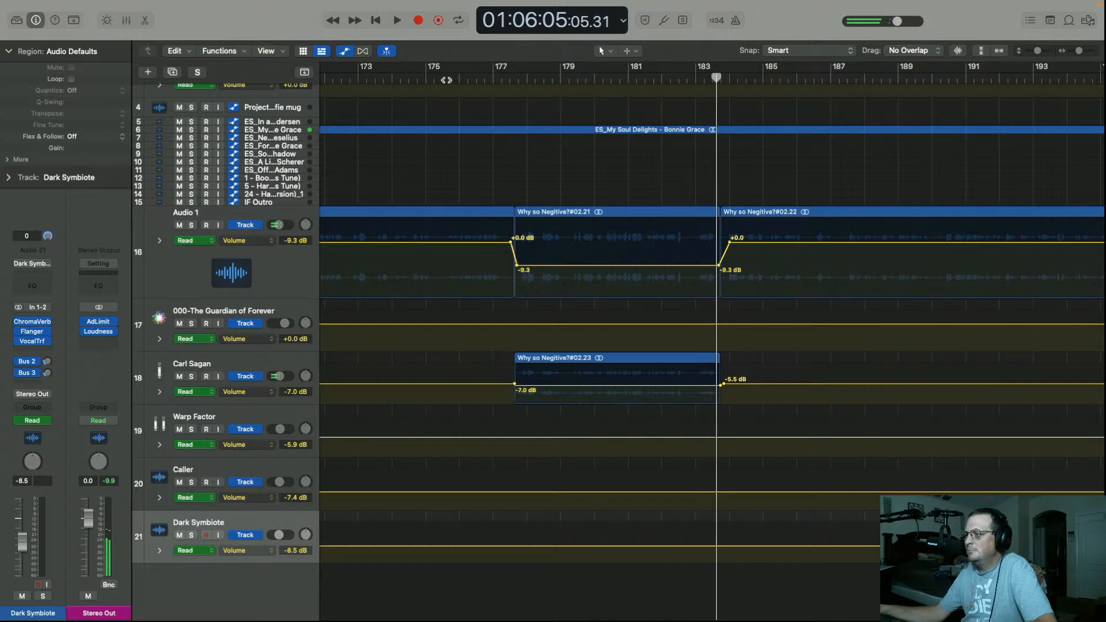
Copy the isolated Audio 1 region onto a new track below Dark Symbiote and reduce that track's height to the minimum
left_click(633, 217)
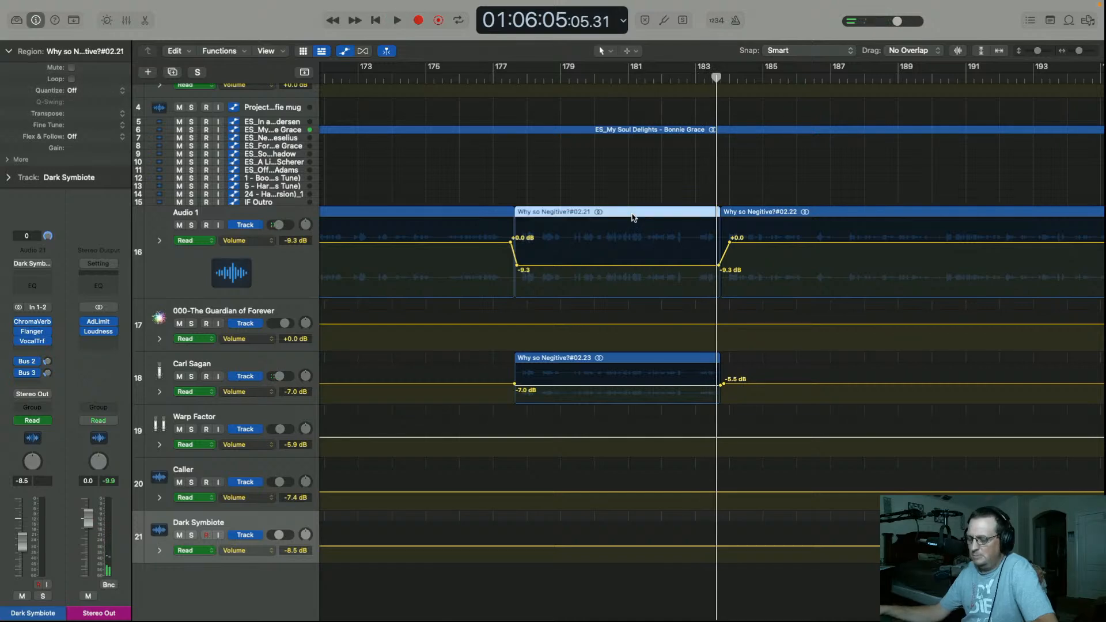
left_click_drag(633, 217, 632, 600)
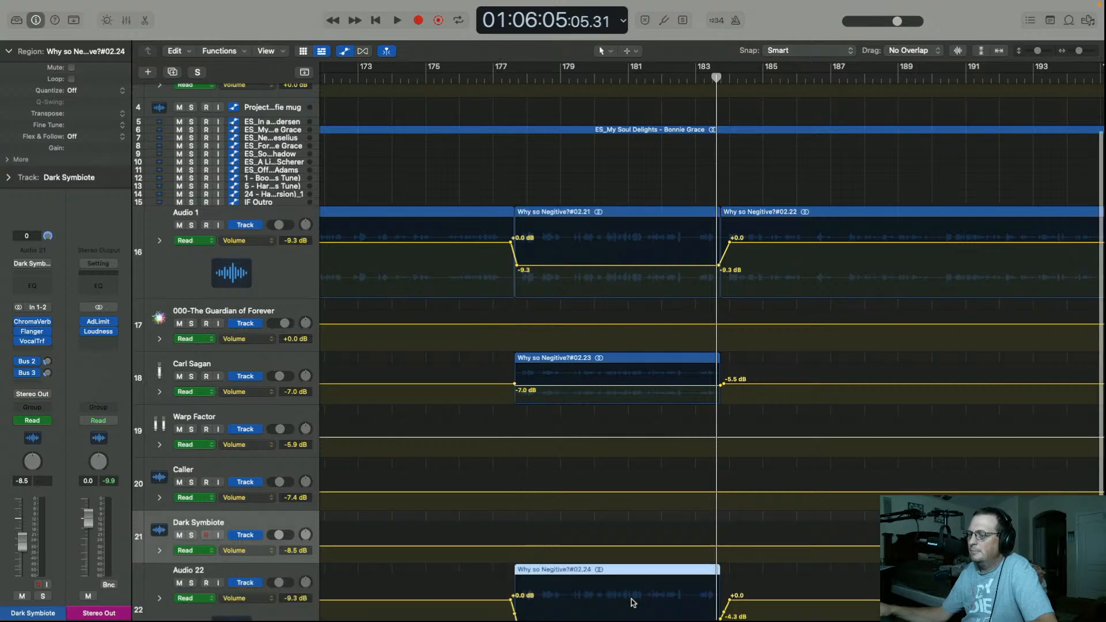
scroll(632, 600, "down", 3)
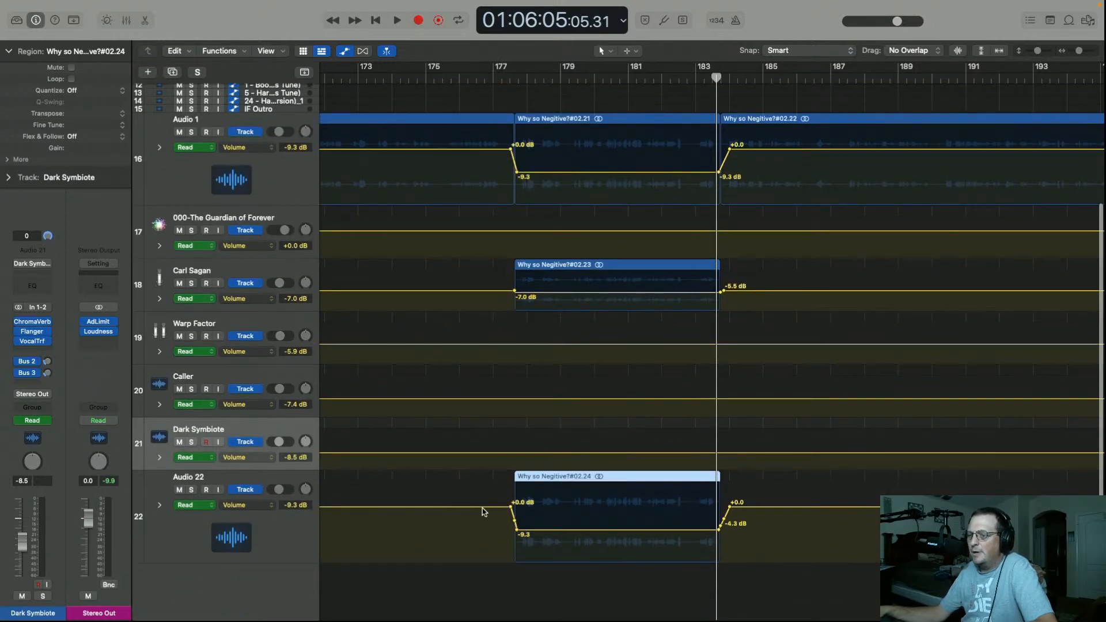
left_click(284, 527)
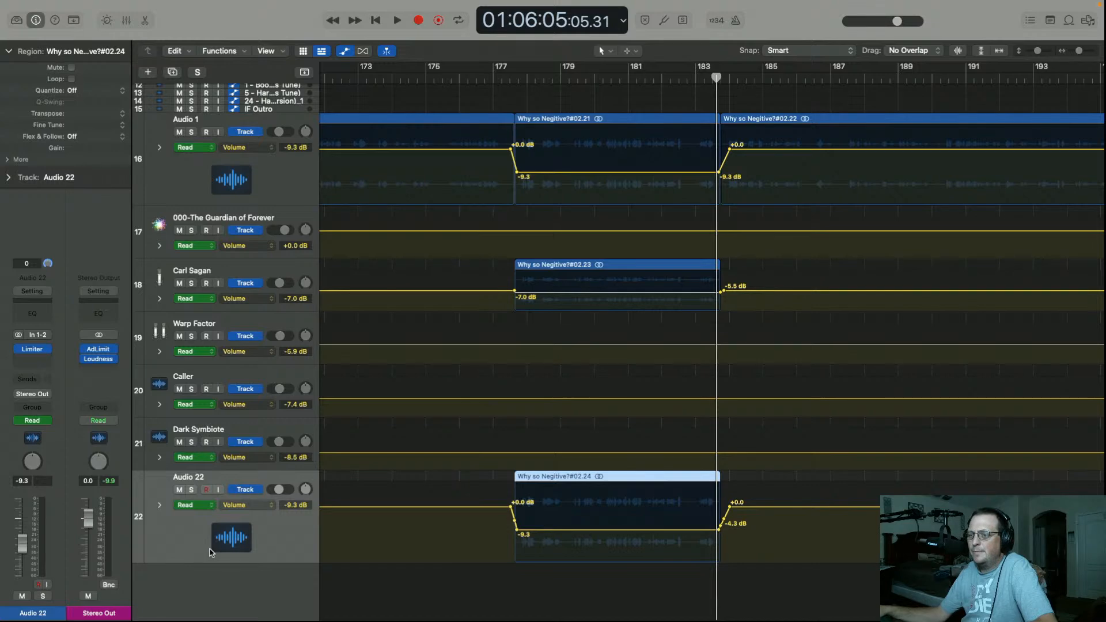
left_click_drag(204, 562, 202, 605)
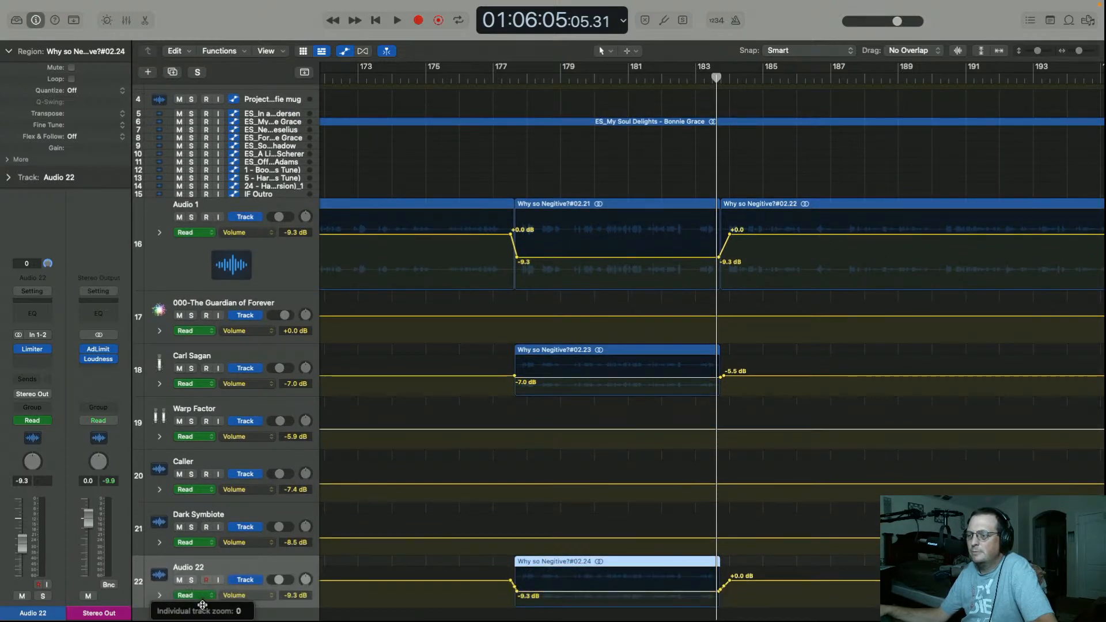
scroll(218, 467, "down", 3)
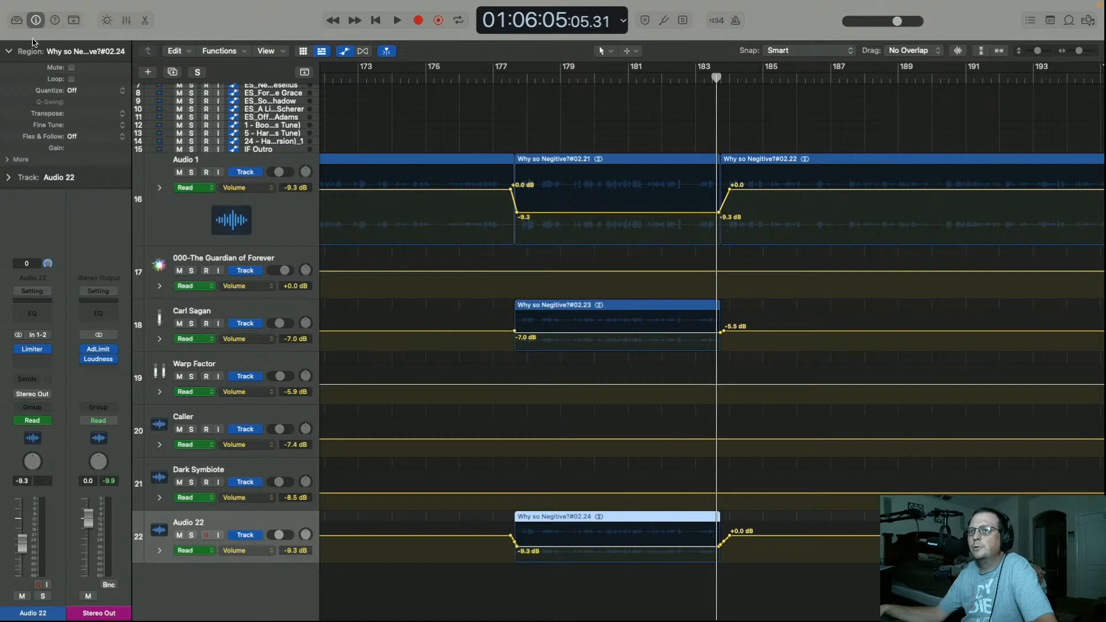
Apply the Fentriss user patch from the Library to the new bottom track and audition the passage with that track soloed
left_click(17, 22)
left_click(72, 180)
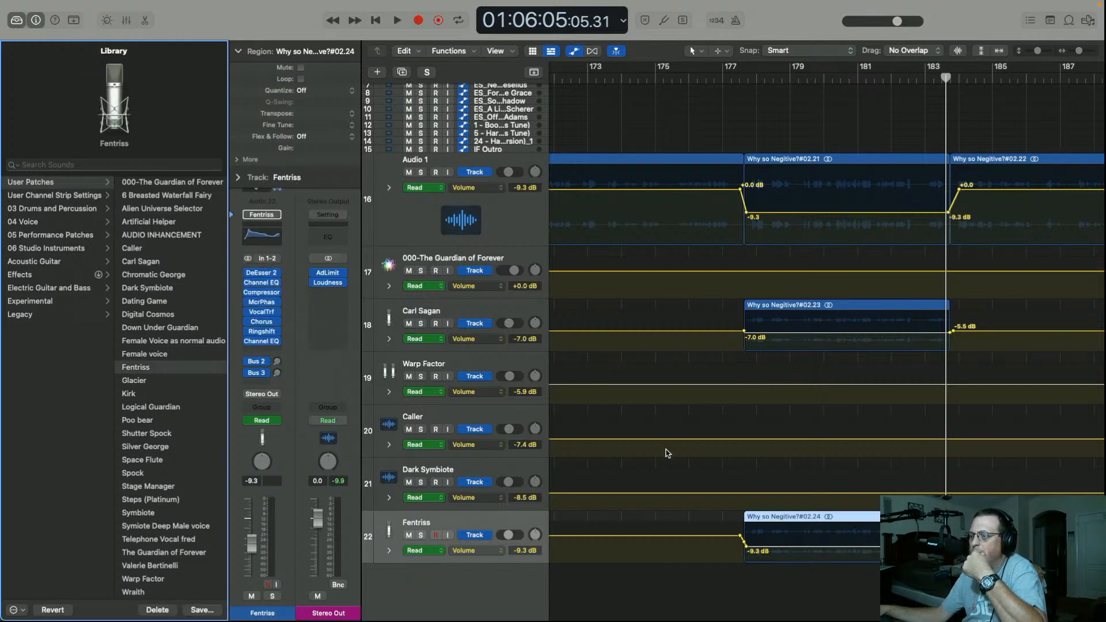
left_click(421, 535)
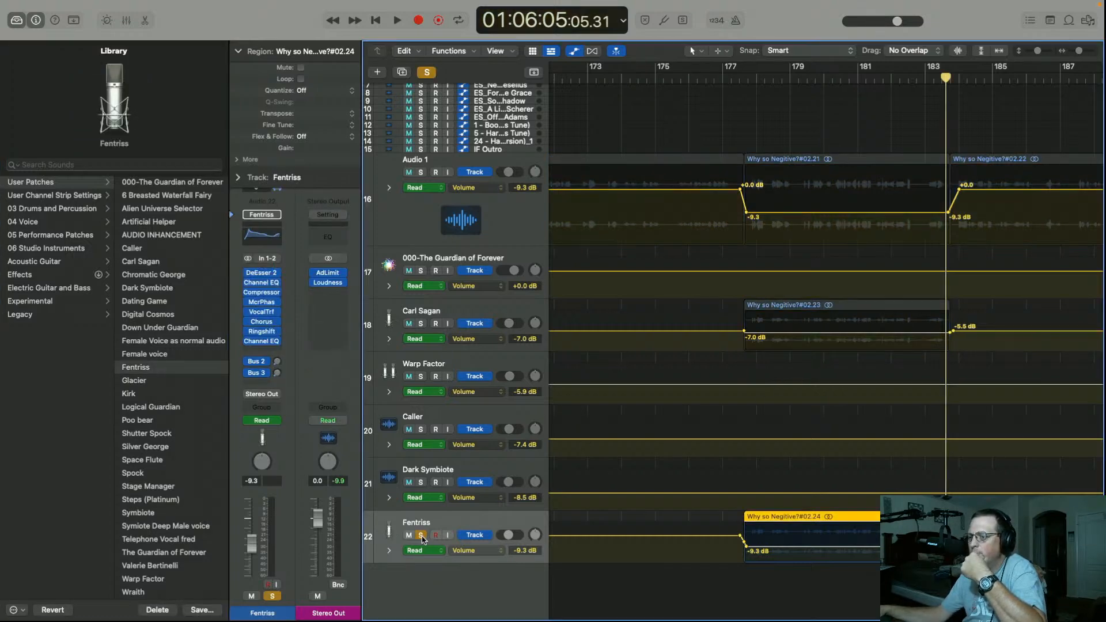
left_click(728, 81)
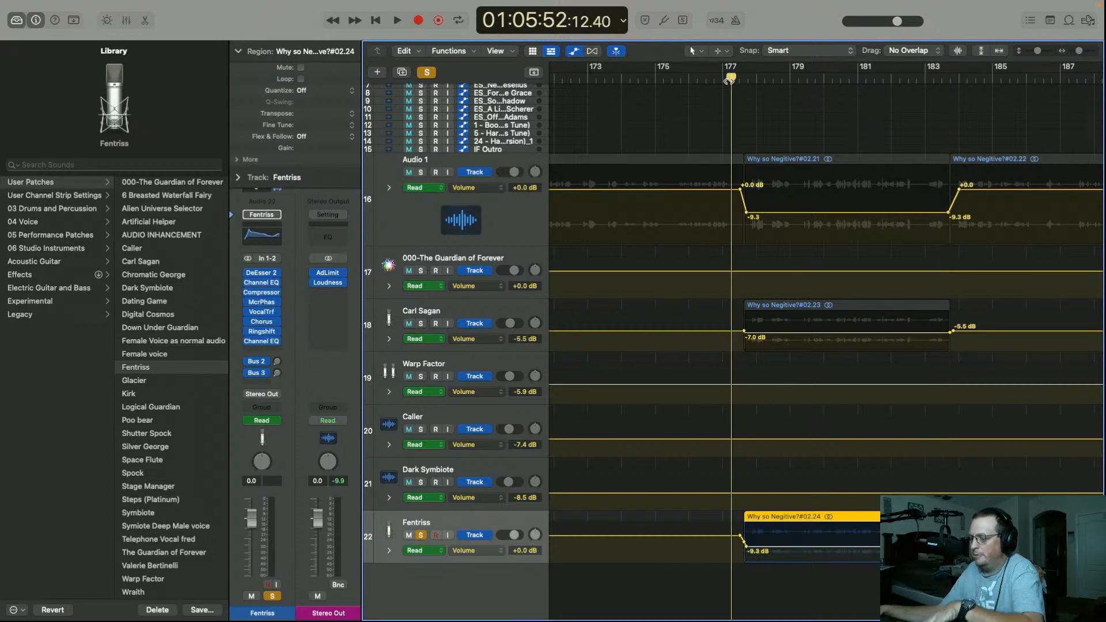
key("space")
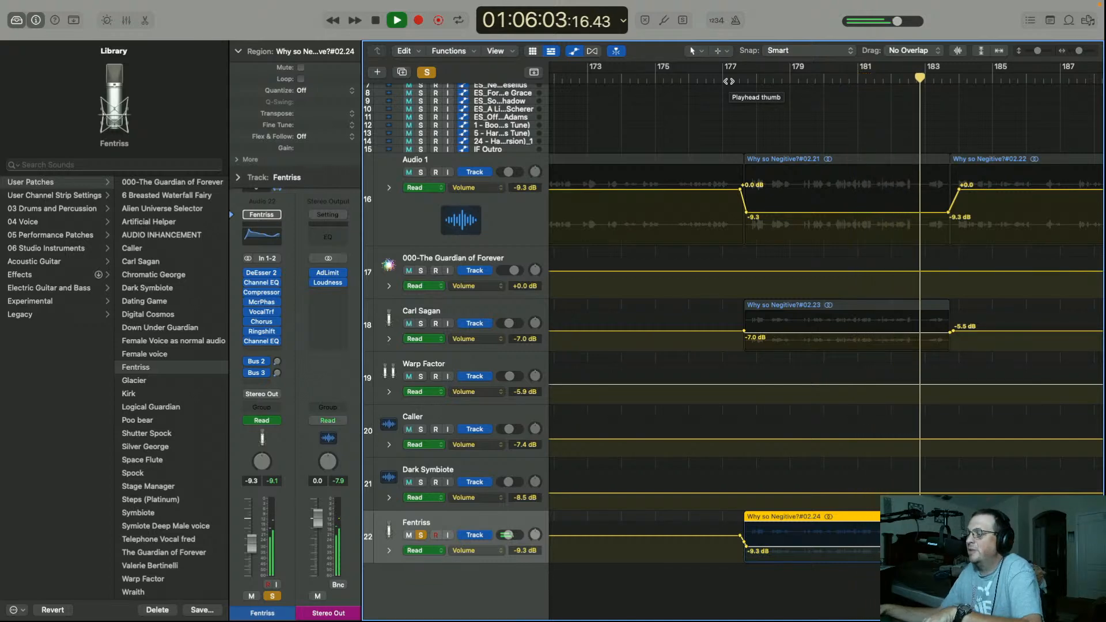
key("space")
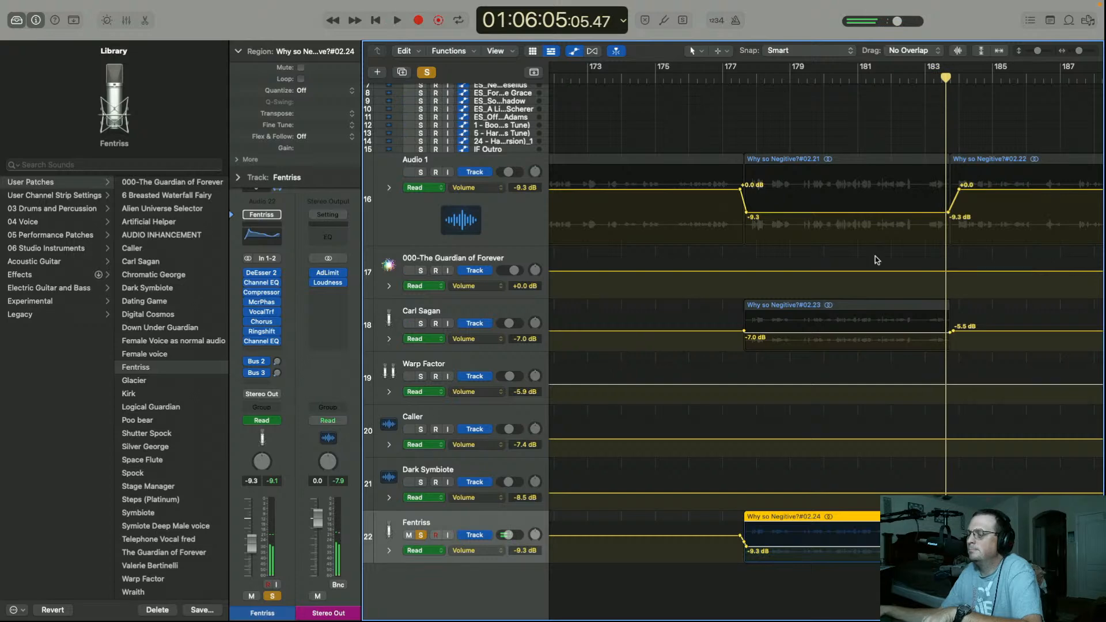
Raise the Fentriss region's volume automation to -2.0 dB and play the passage with the track unsoloed
left_click_drag(850, 553, 847, 538)
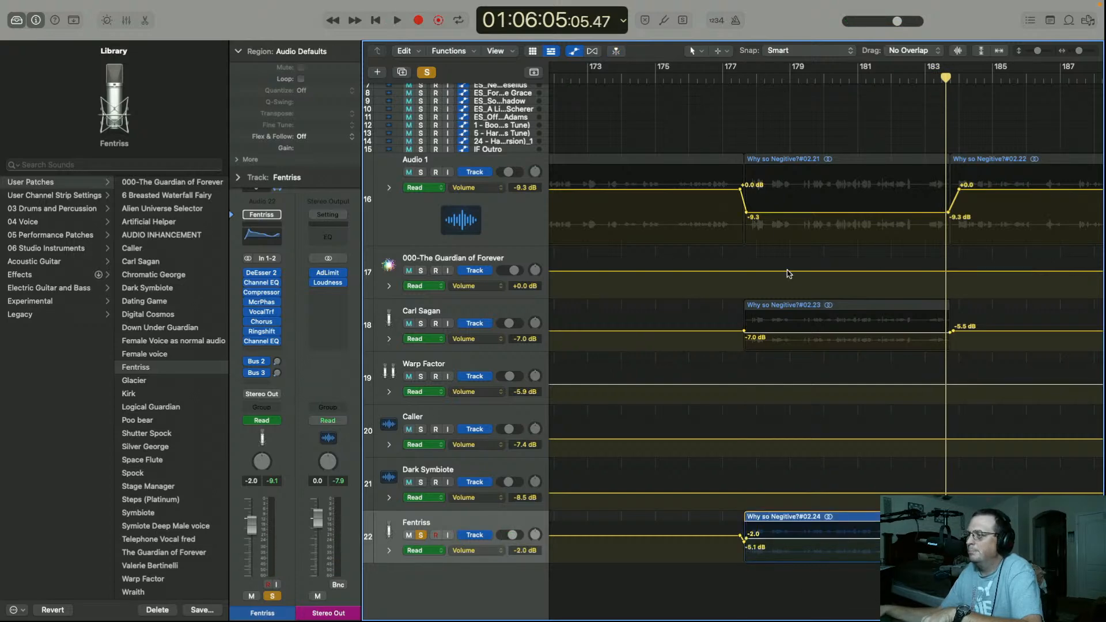
left_click(421, 535)
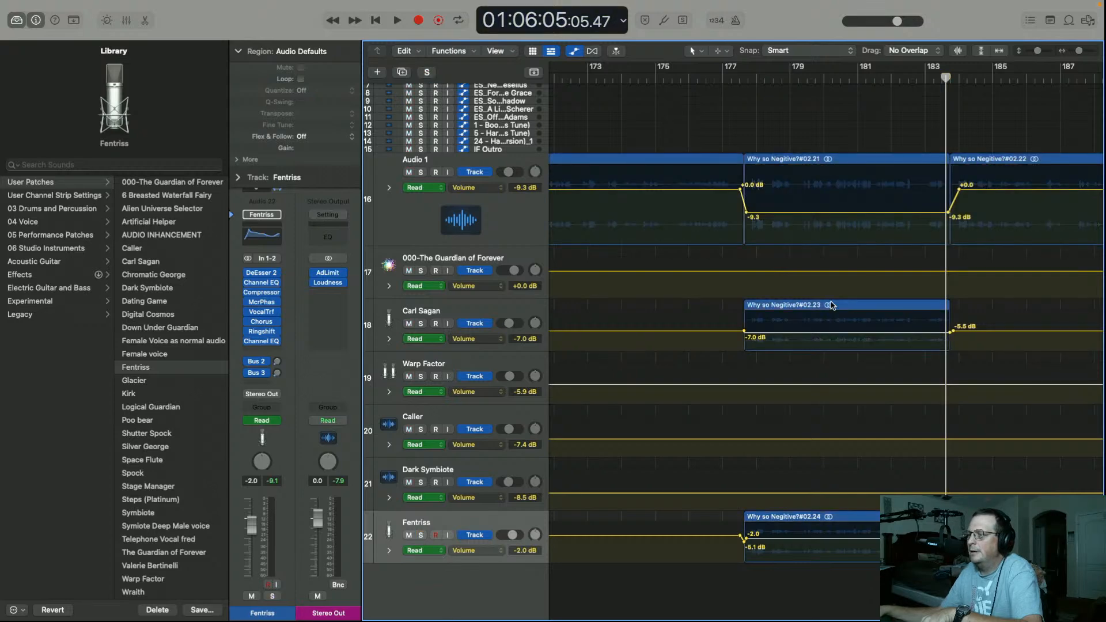
left_click(700, 81)
key("space")
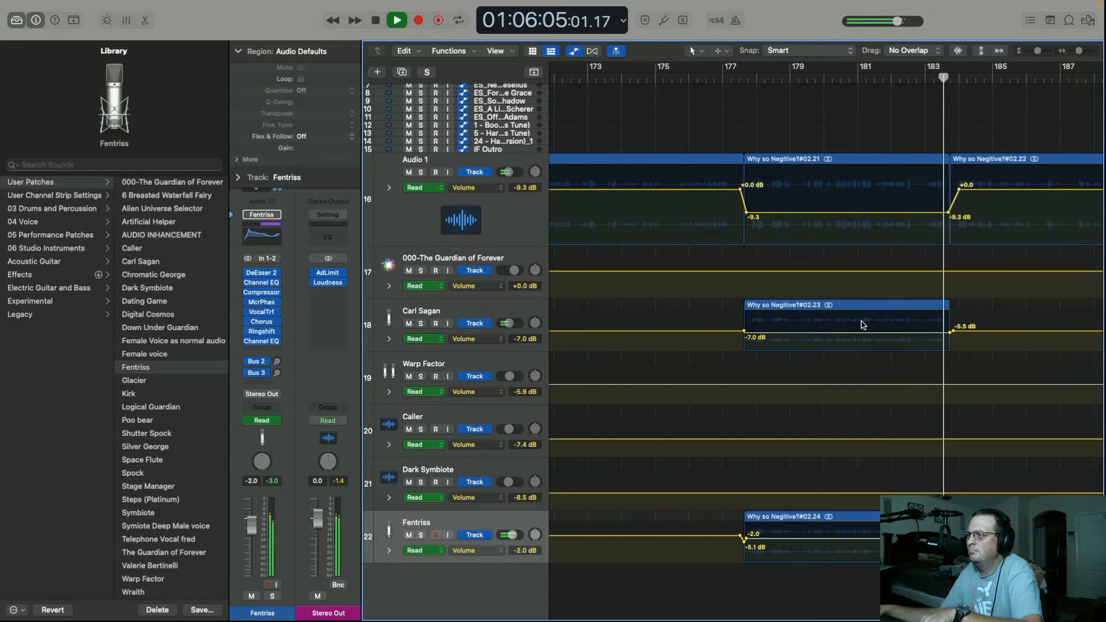
key("space")
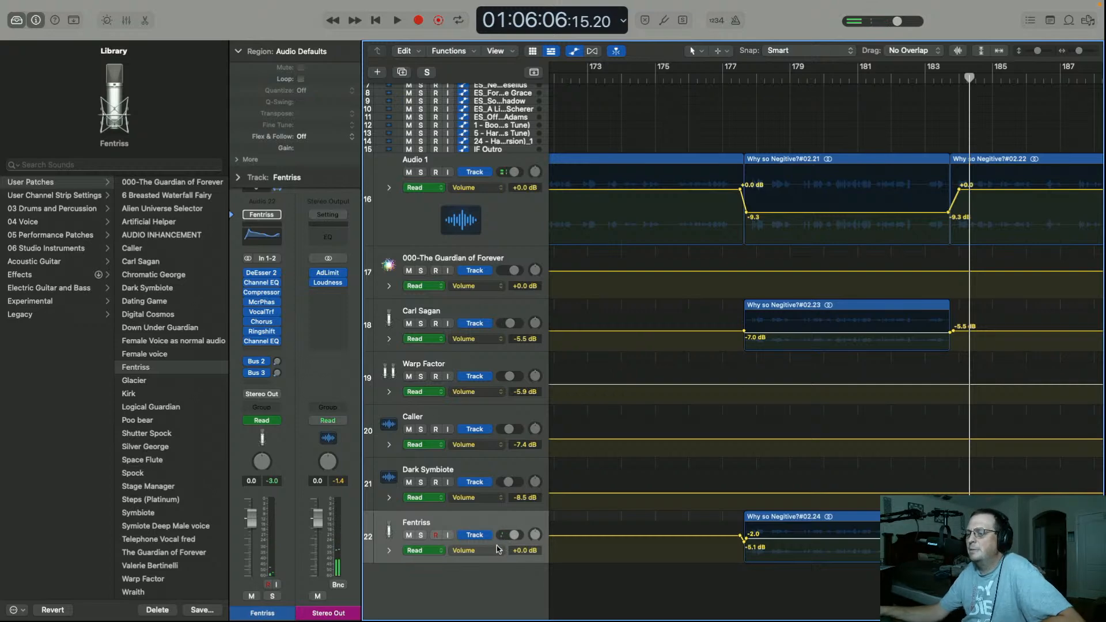
Replace the bottom track's patch with the Chromatic George user patch and play the passage from bar 177
left_click(490, 521)
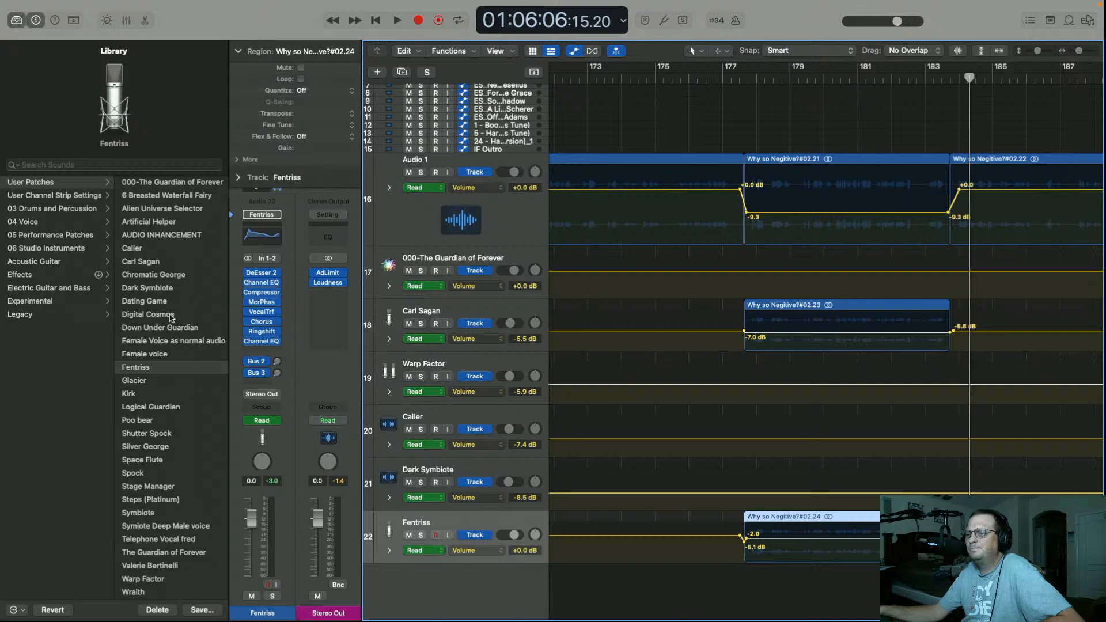
left_click(182, 276)
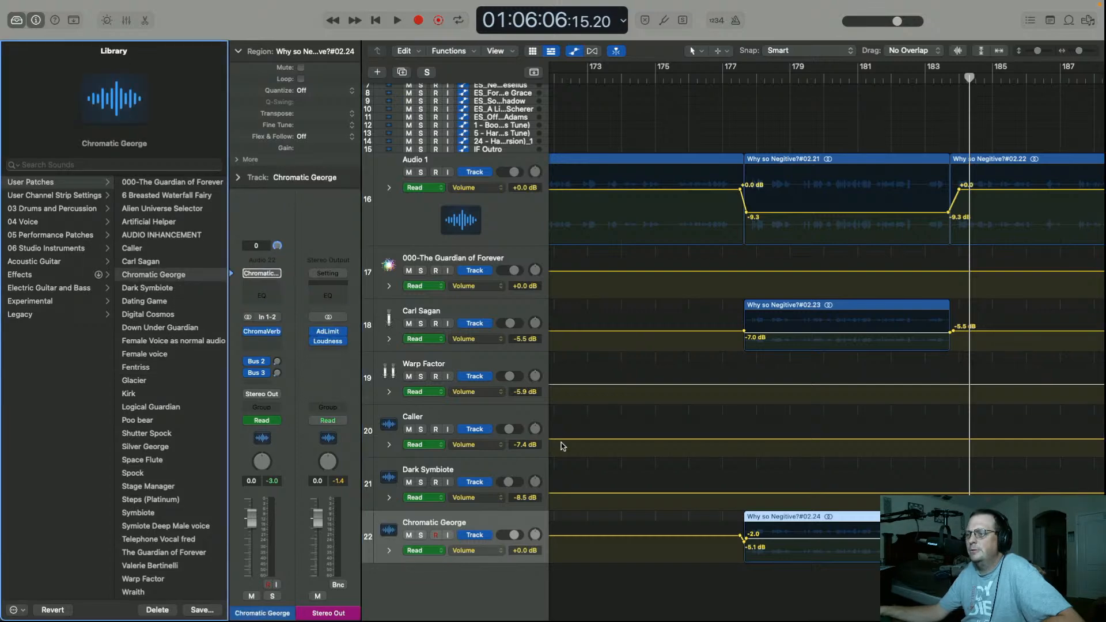
left_click(732, 80)
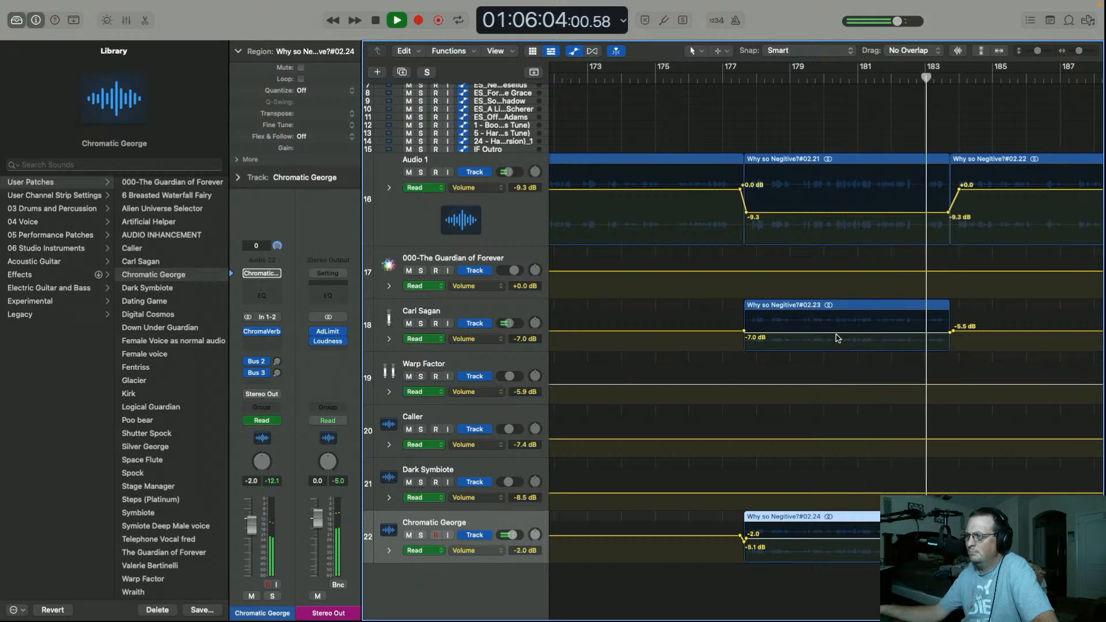
key("space")
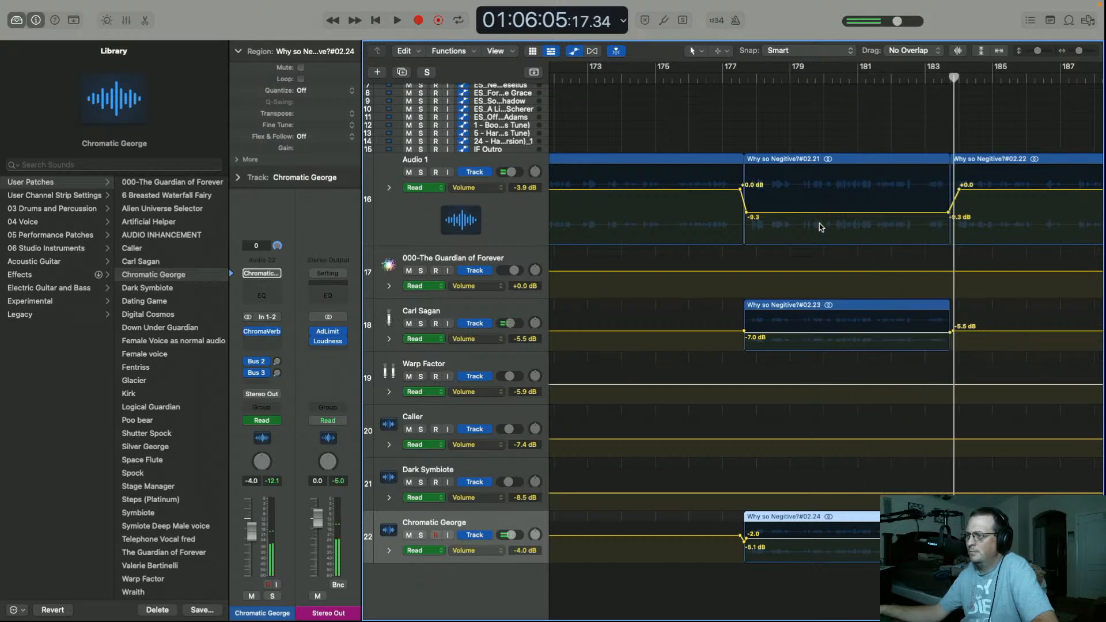
Set the passage's volume automation to -16.5 dB on Audio 1, -3.0 dB on Carl Sagan and -5.4 dB on Chromatic George
left_click_drag(823, 216, 822, 229)
left_click_drag(821, 339, 821, 332)
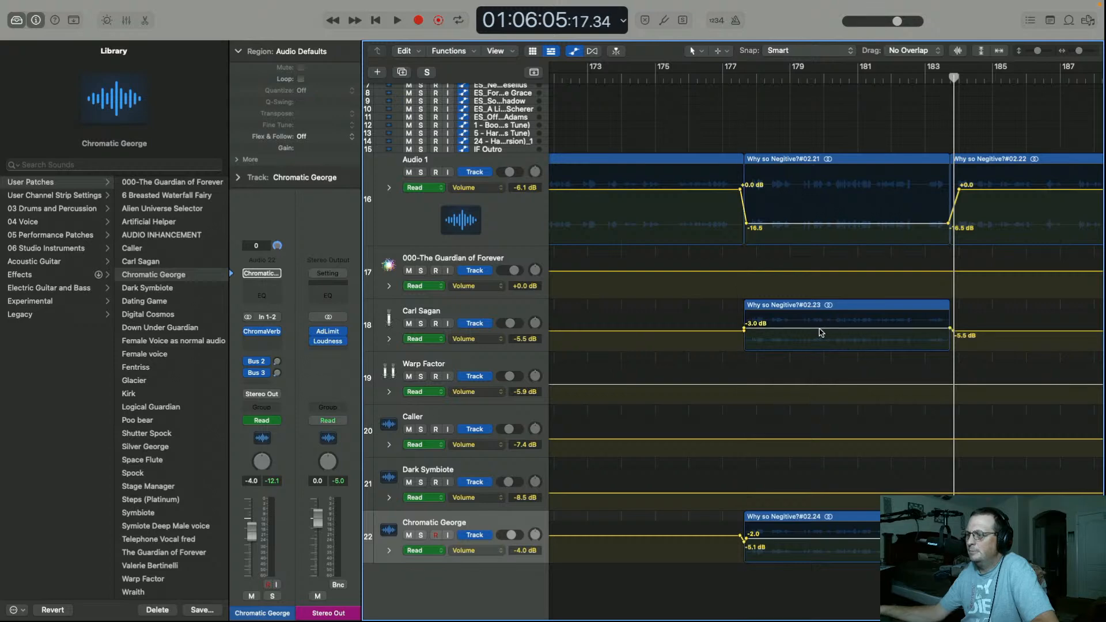
left_click_drag(821, 541, 821, 543)
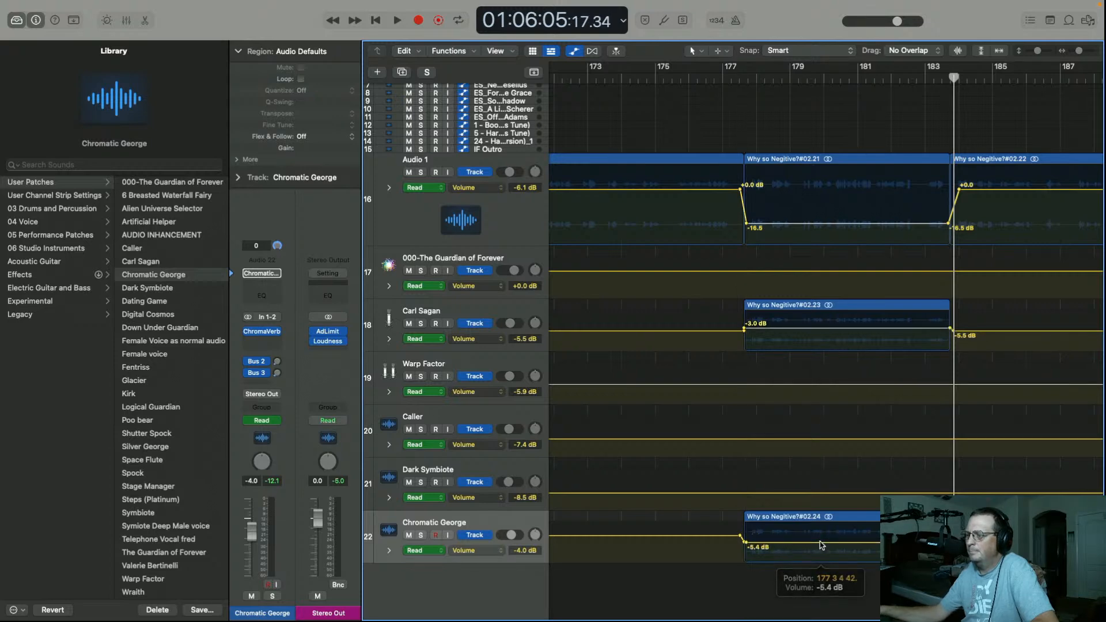
Play back the layered passage from just after bar 175 and close the Library
left_click(676, 77)
key("space")
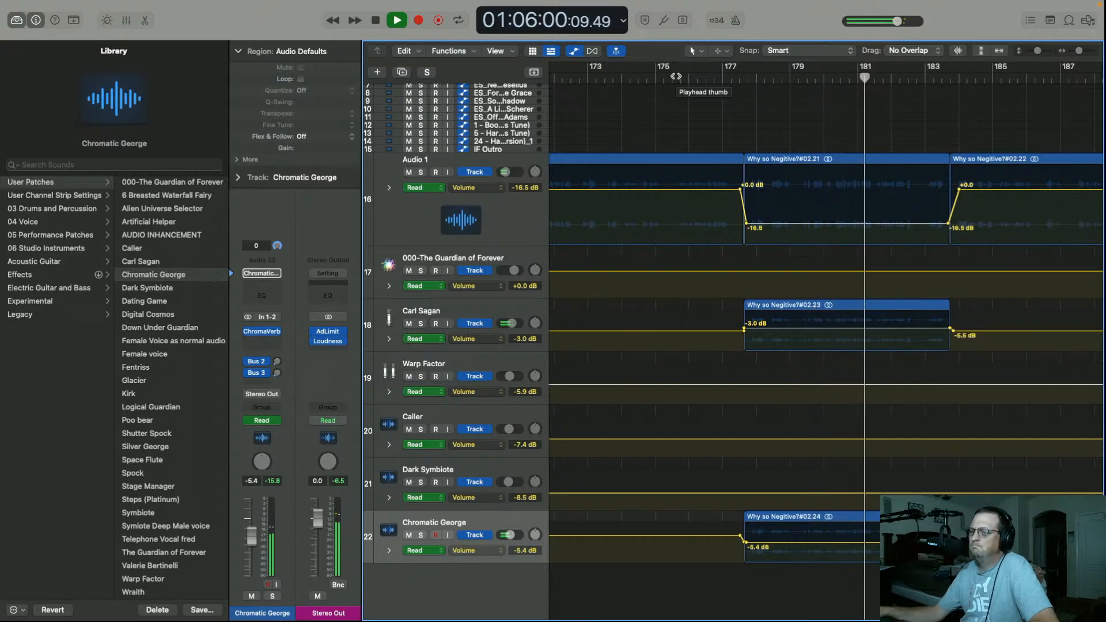
key("y")
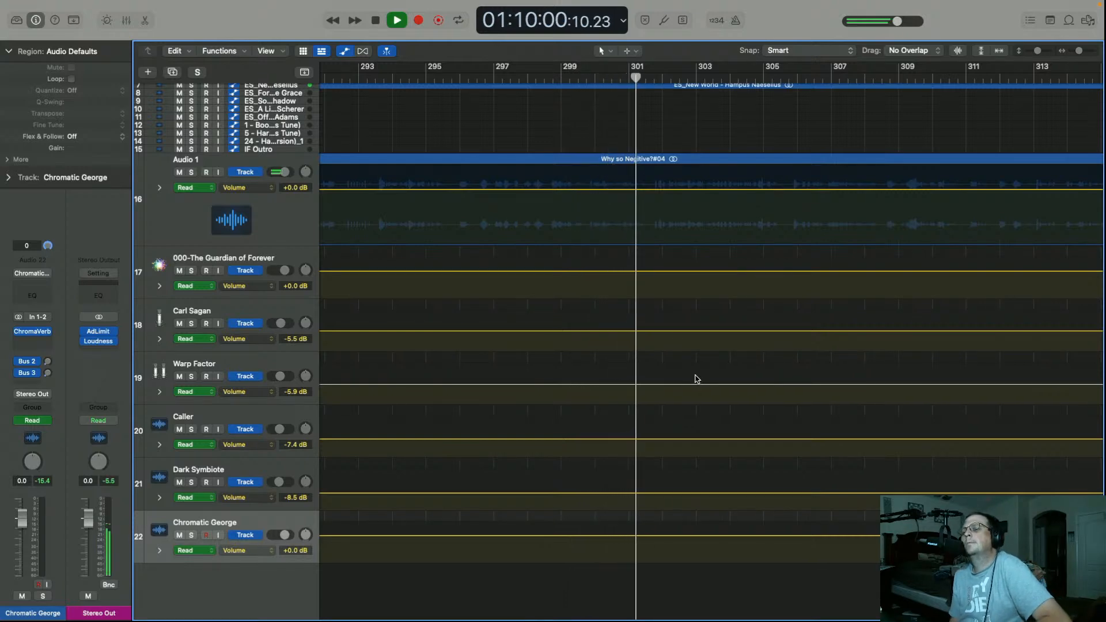
Play the podcast past bar 333, then replay it from about bar 321 and stop just after bar 328
key("space")
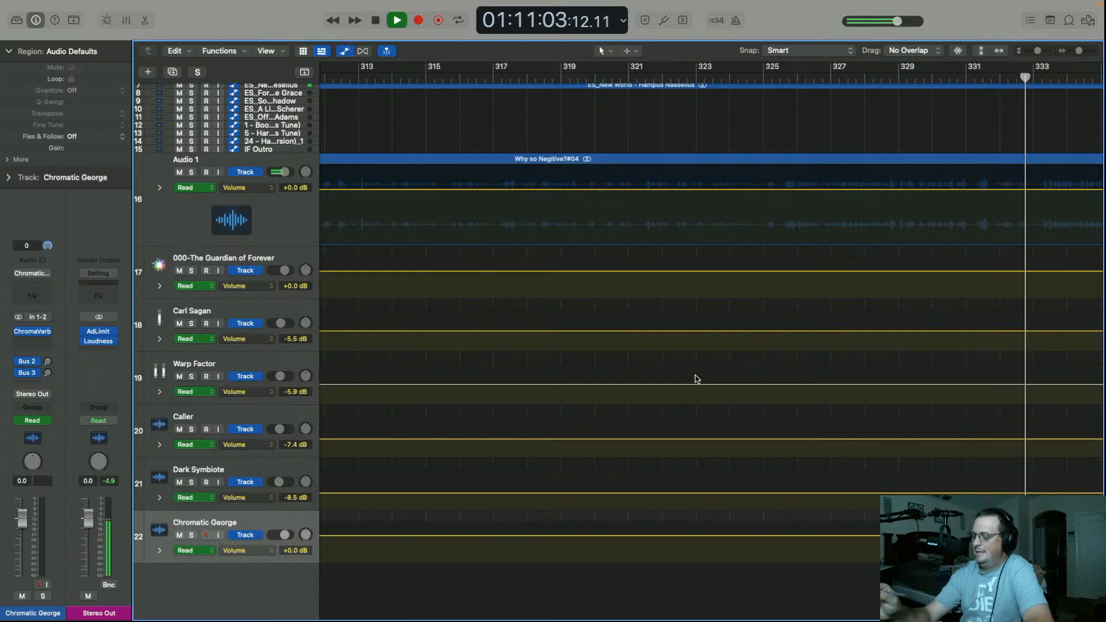
key("space")
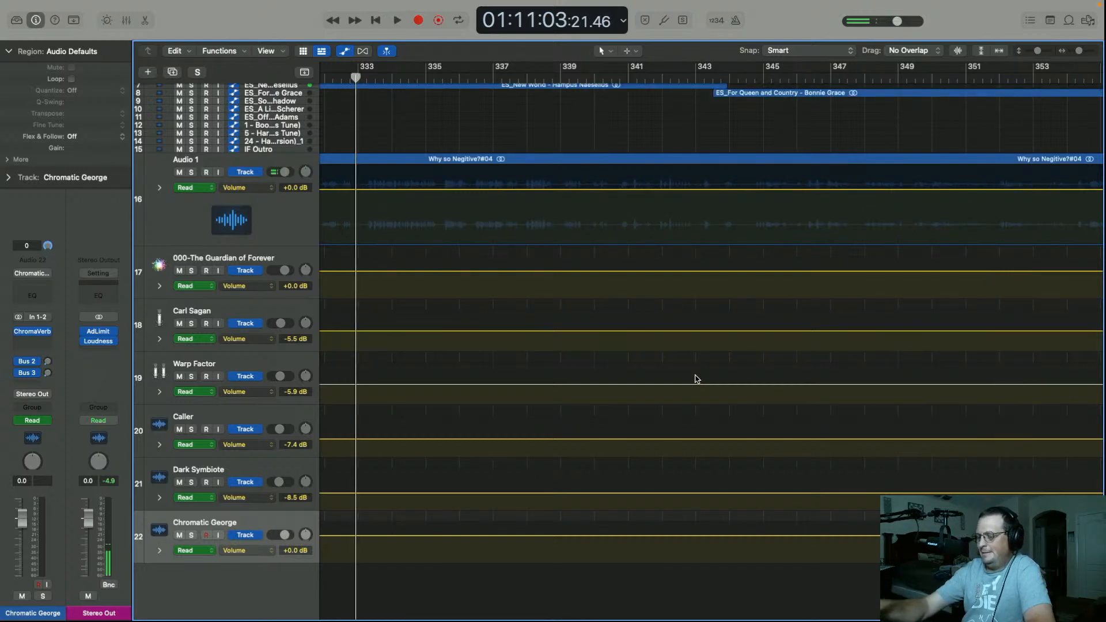
scroll(697, 379, "left", 10)
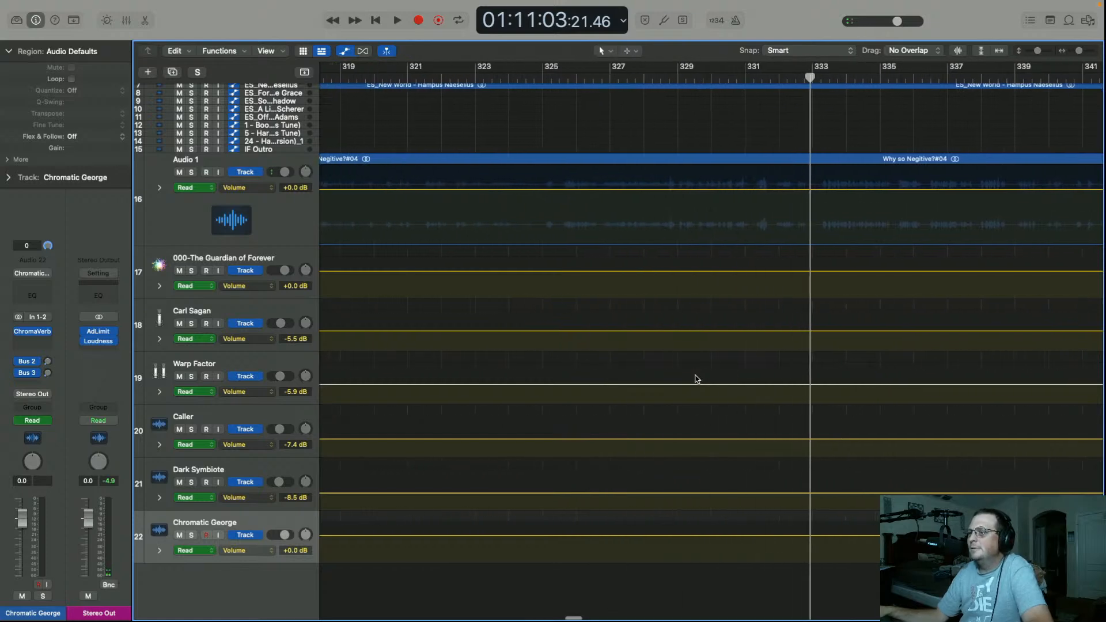
scroll(543, 156, "left", 3)
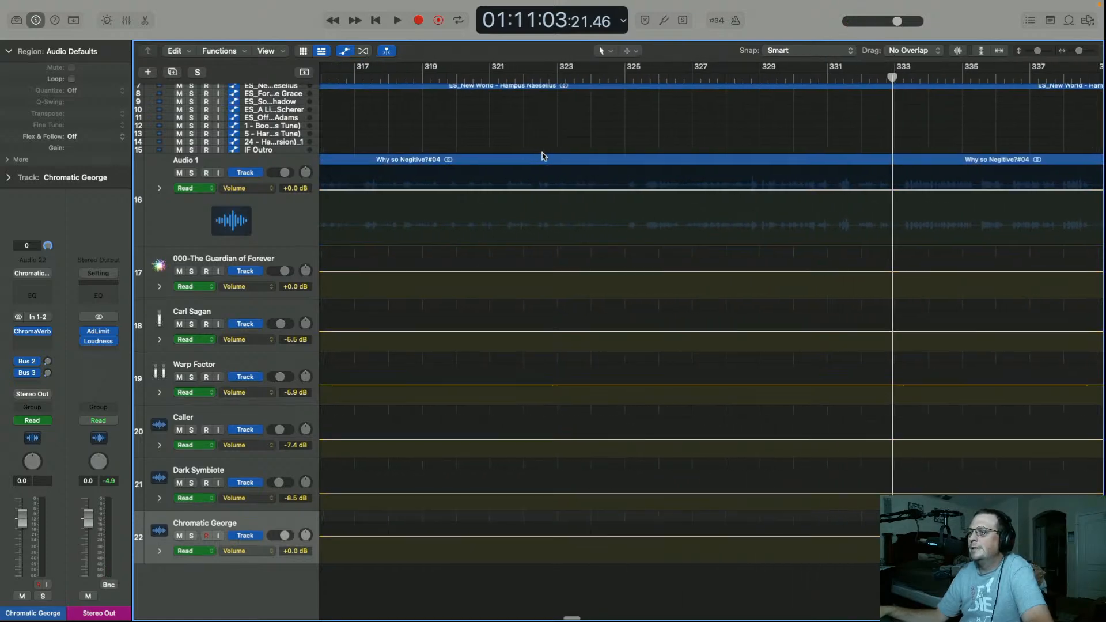
left_click(513, 75)
key("space")
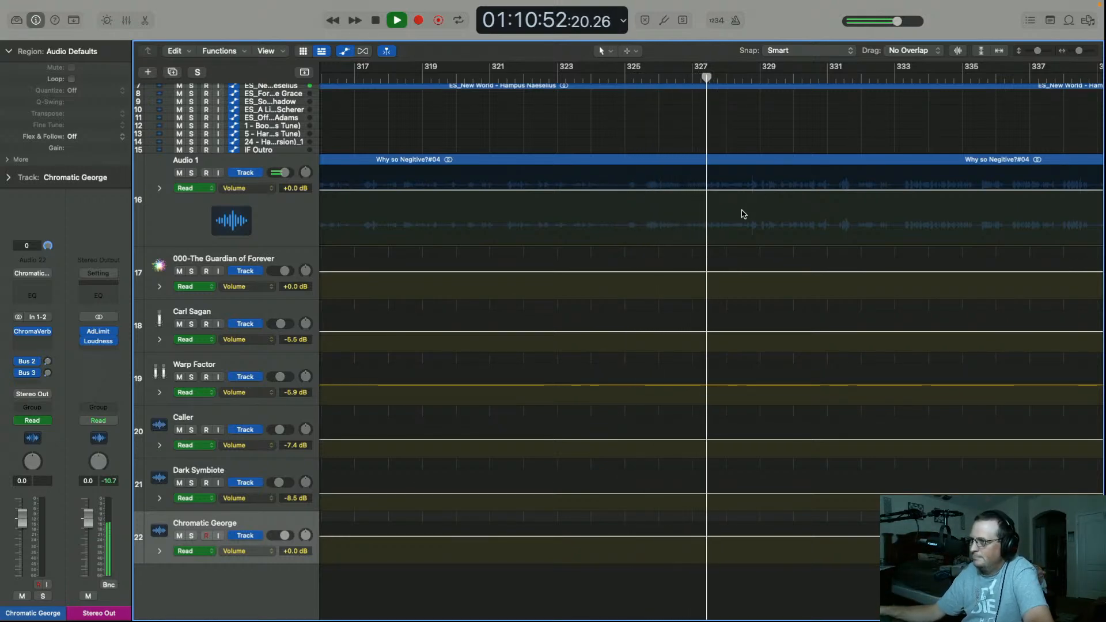
scroll(742, 213, "right", 1)
scroll(743, 213, "up", 1)
key("space")
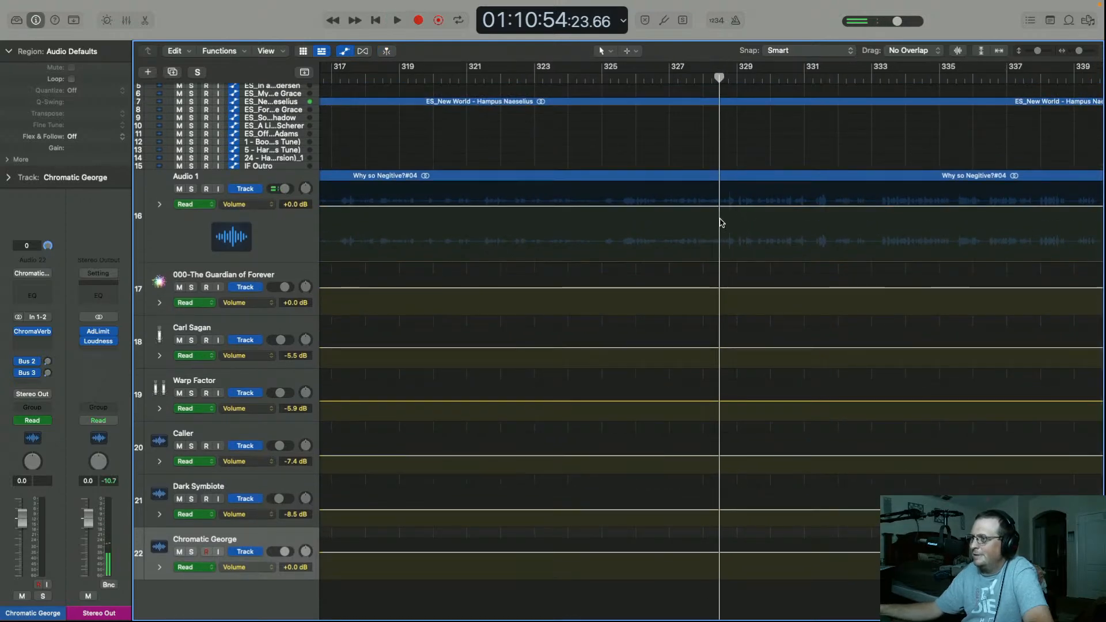
Replay the voice from just before bar 327 at a closer zoom to locate the start of the phrase near bar 328
scroll(705, 231, "up", 5)
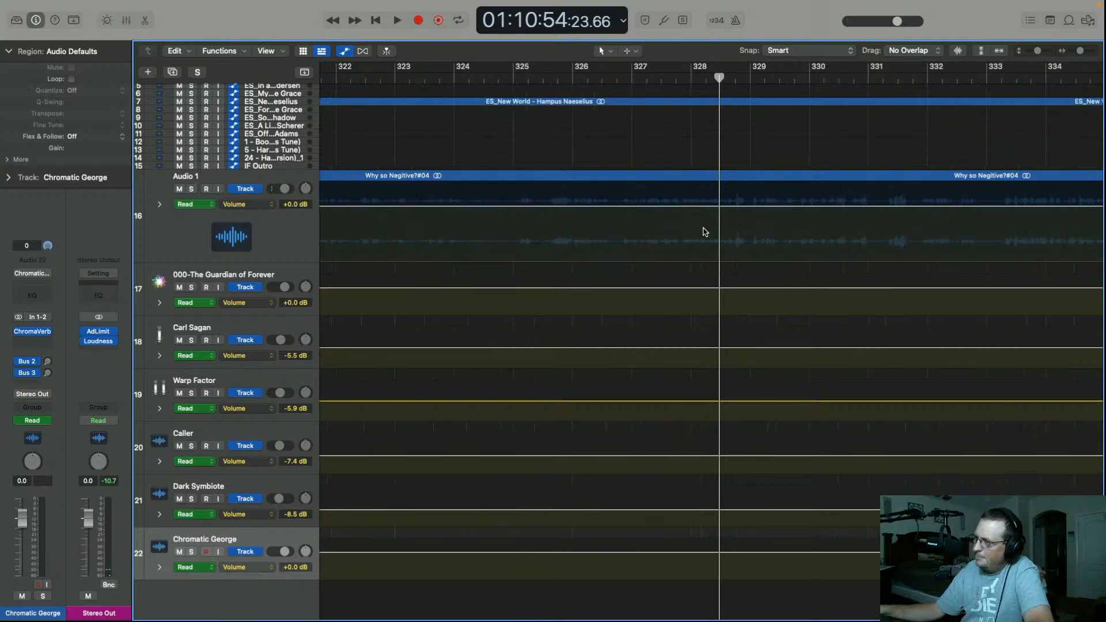
scroll(705, 230, "down", 3)
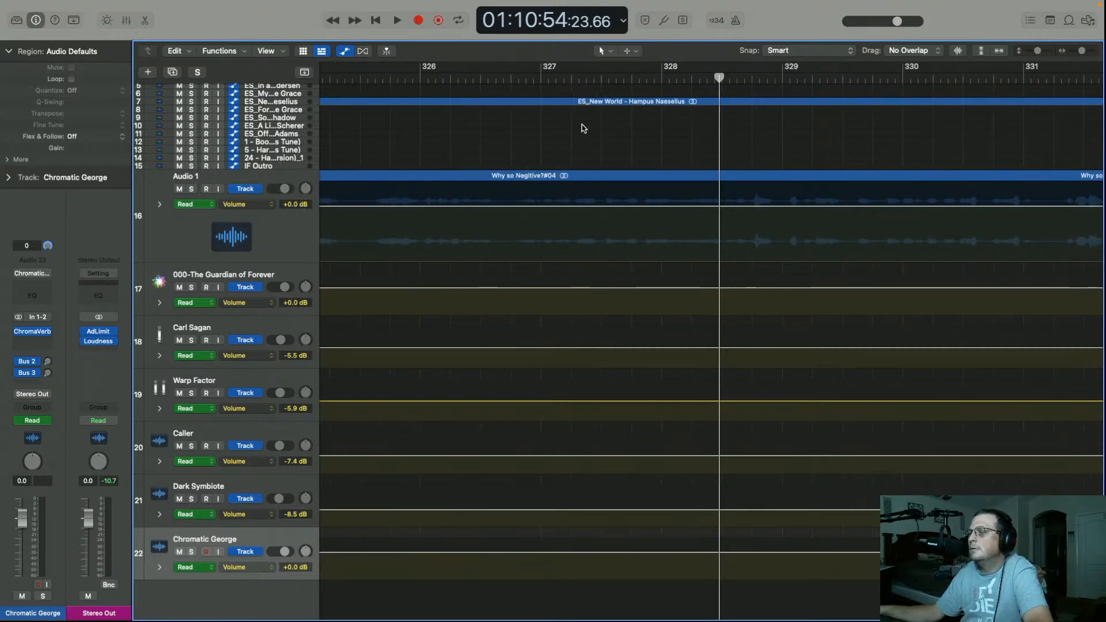
left_click(520, 81)
key("space")
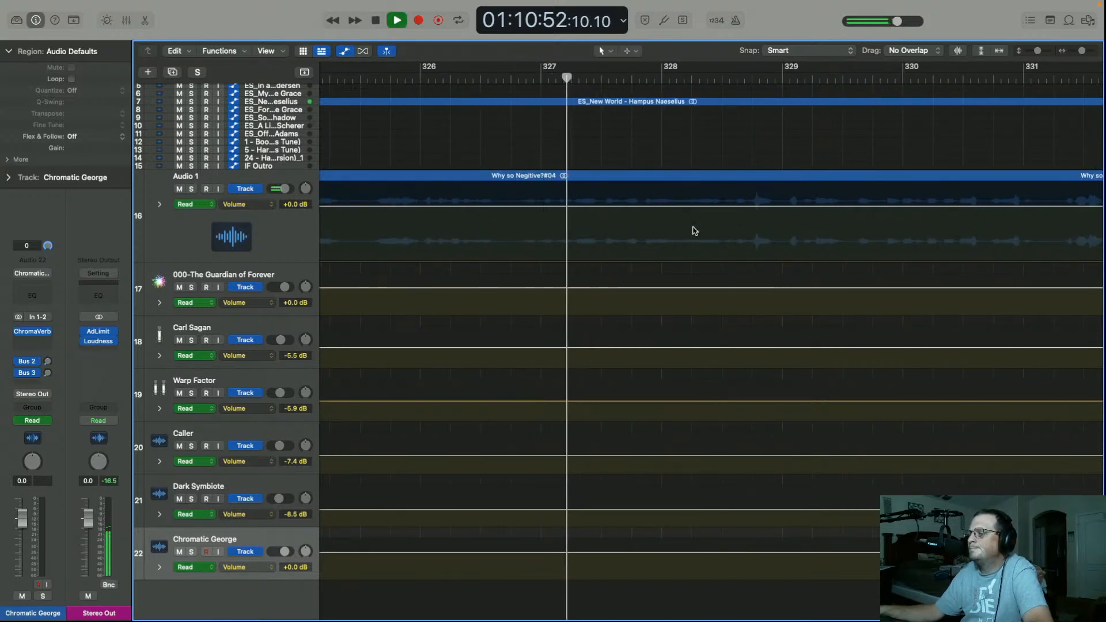
scroll(694, 231, "up", 3)
scroll(686, 236, "down", 3)
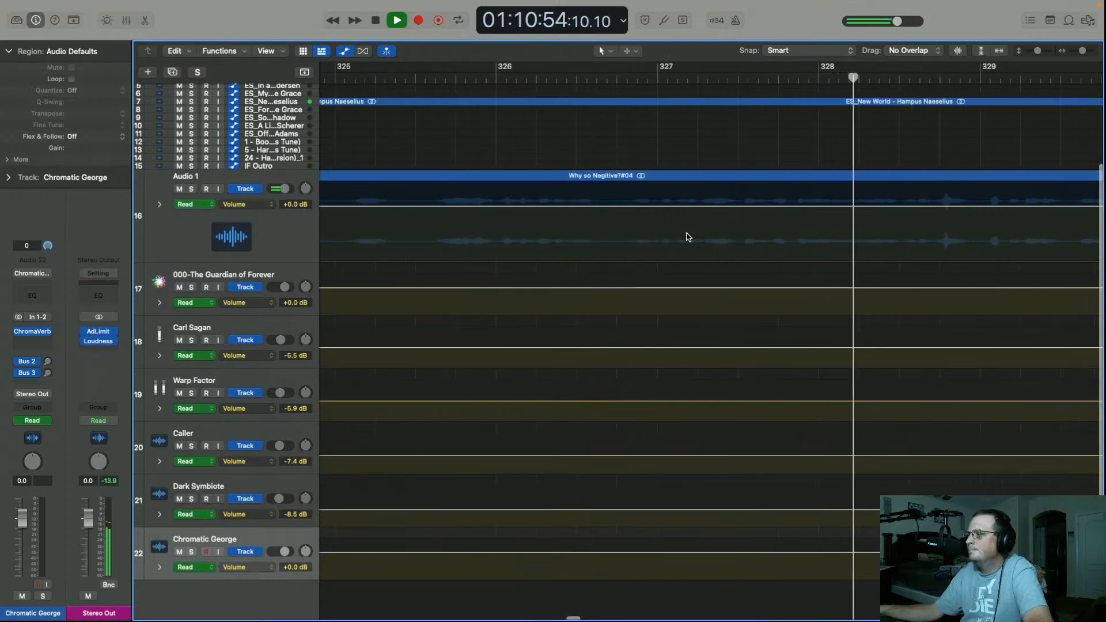
key("space")
Check the phrase's start and split the Audio 1 region there at 01:10:53:16.53, just before bar 328
left_click(792, 82)
key("space")
key("space")
left_click(791, 82)
left_click(836, 176)
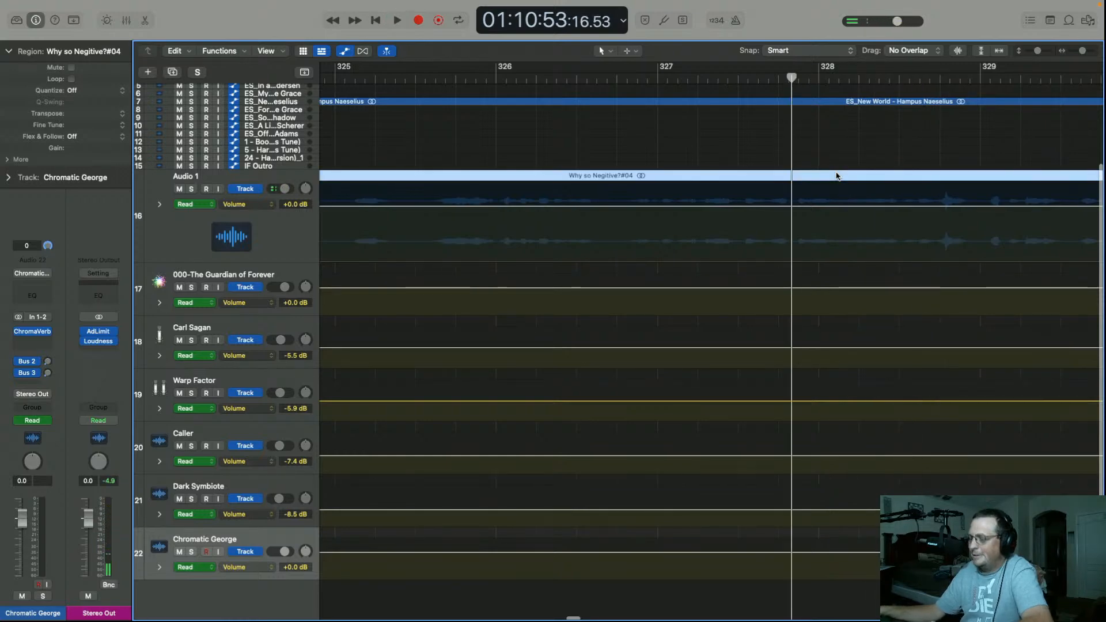
key("super+t")
Play the phrase to its end and split the Audio 1 region at 01:10:55:00.00, about halfway through bar 328
key("space")
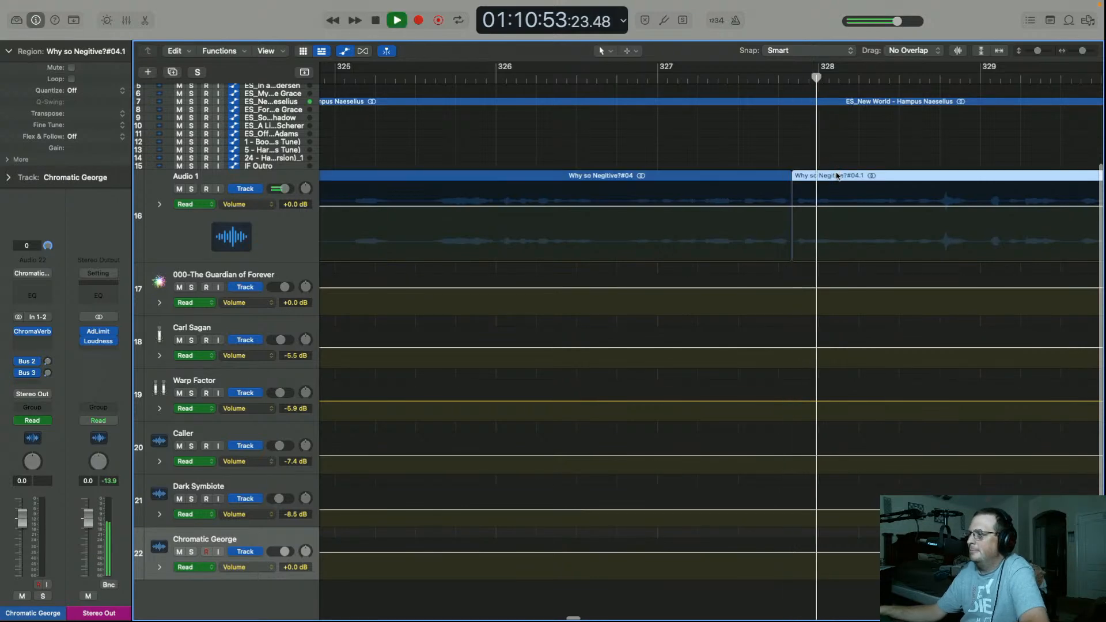
key("space")
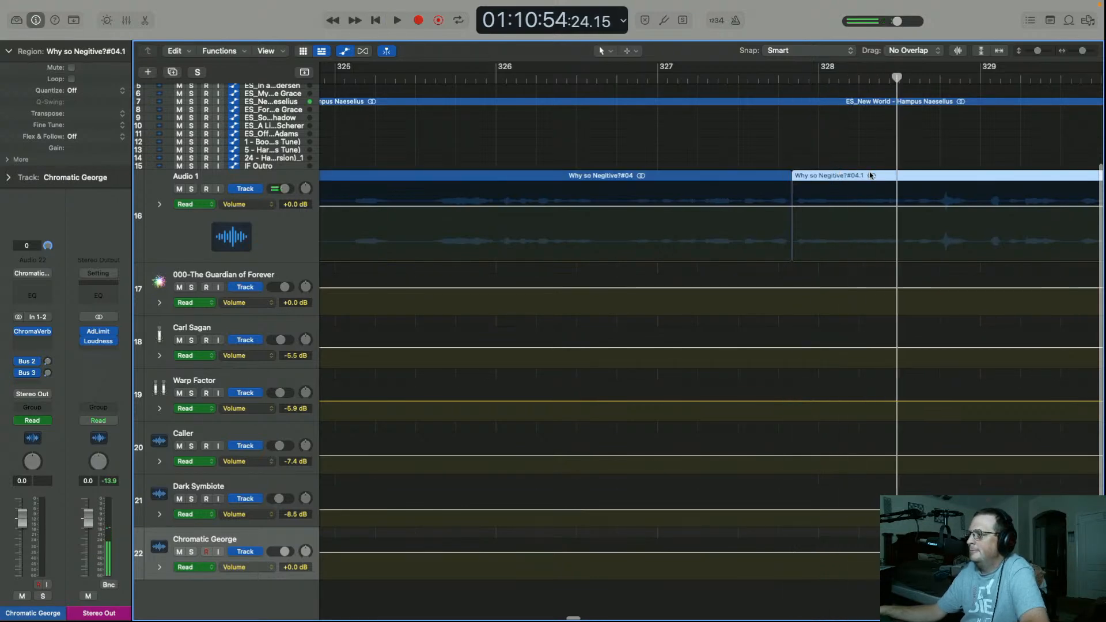
left_click_drag(895, 81, 898, 78)
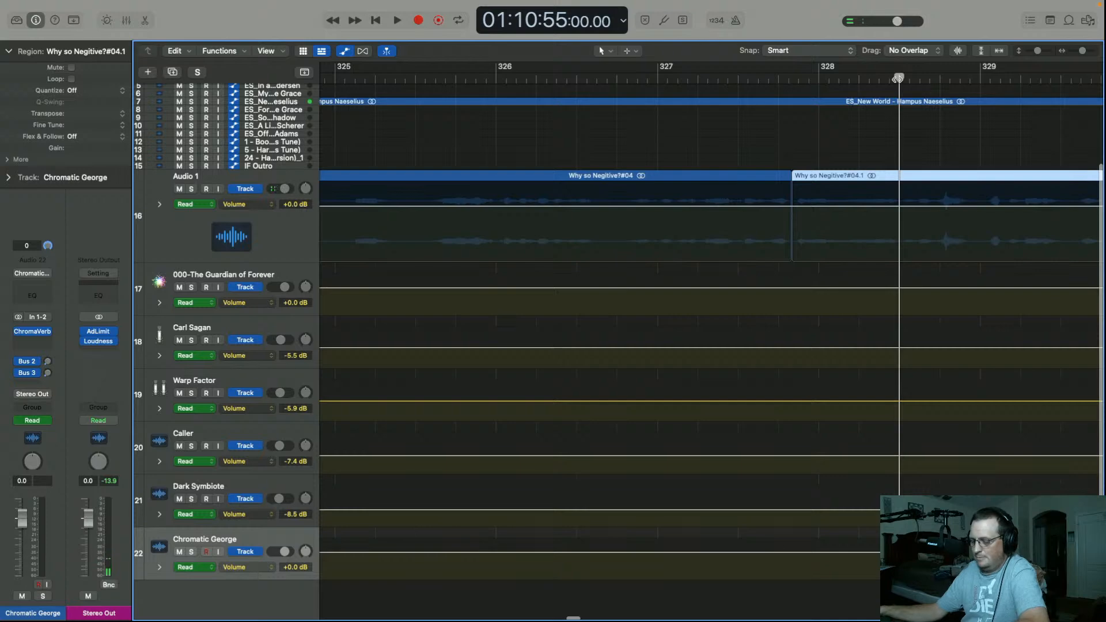
left_click(848, 172)
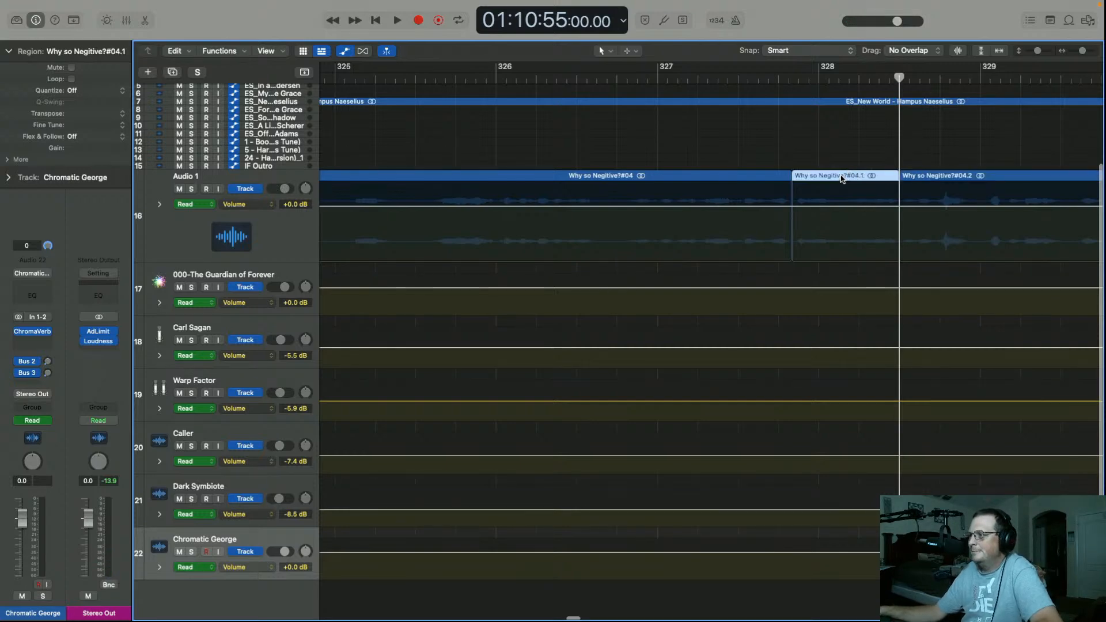
Move the cut-out phrase to the Caller track with its volume automation at -3.0 dB and play it back in context
left_click_drag(842, 178, 841, 178)
left_click_drag(840, 217, 840, 456)
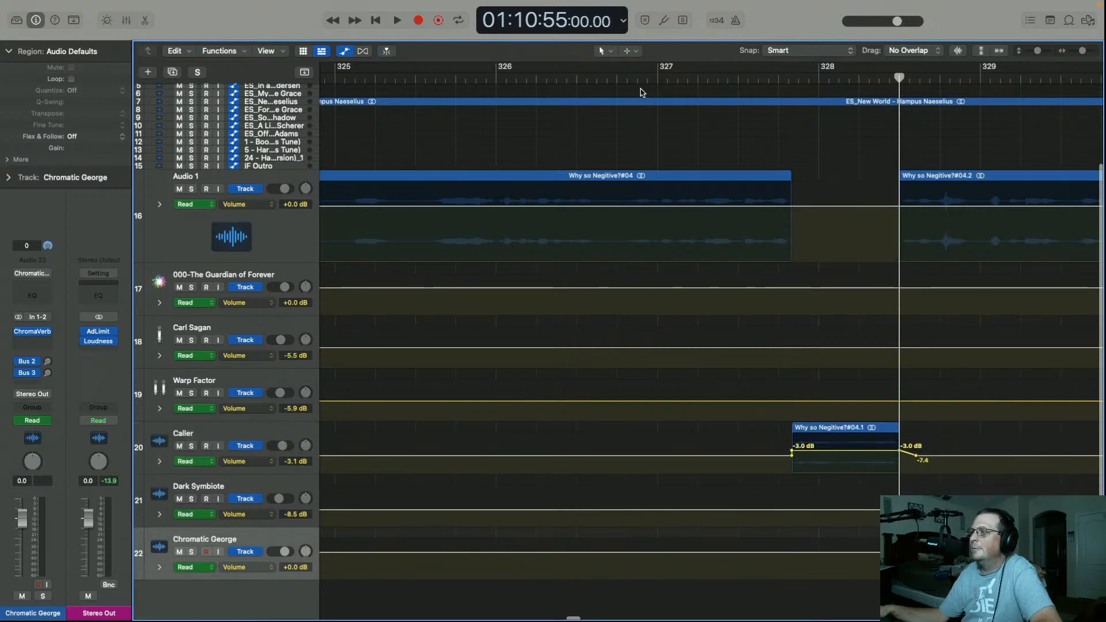
left_click(611, 77)
key("space")
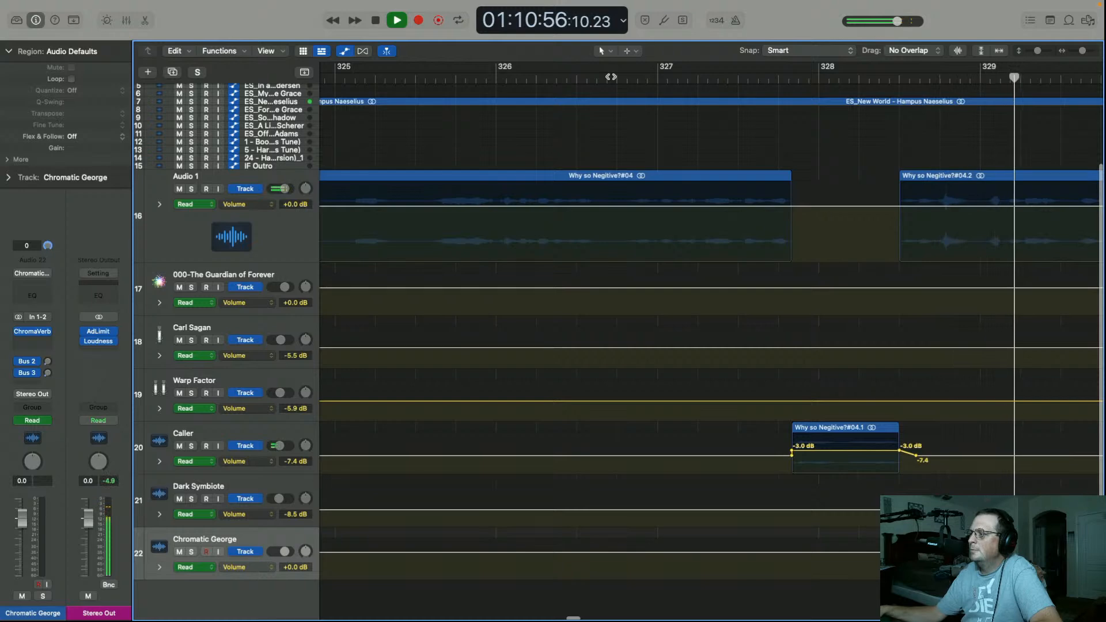
key("space")
scroll(656, 223, "left", 10)
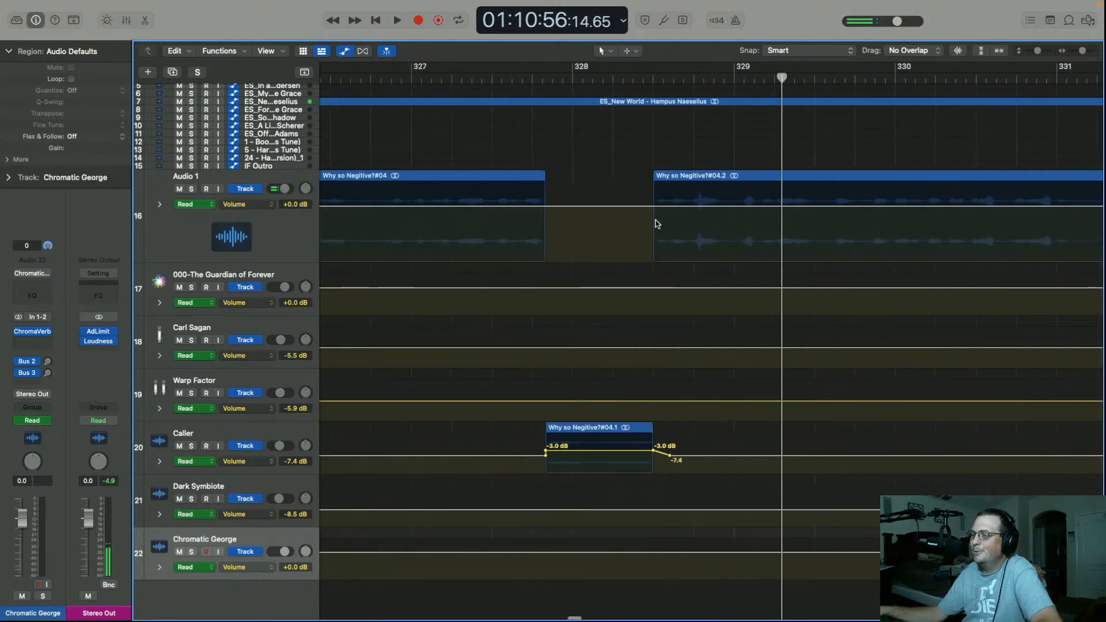
left_click(377, 78)
key("space")
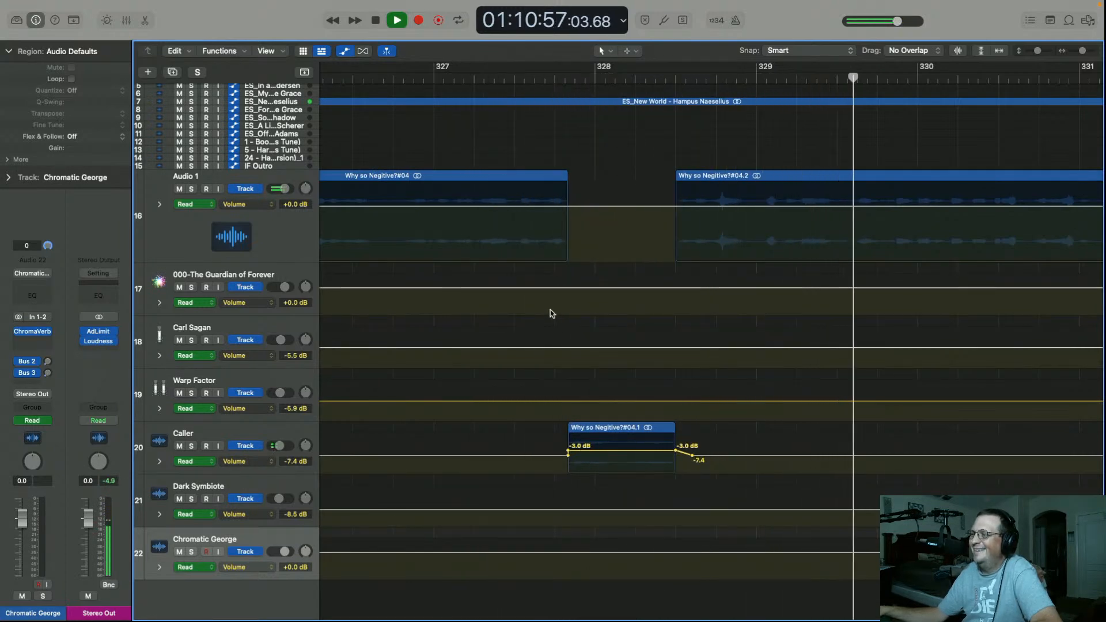
Listen on from bar 329 to about bar 372 in a wider view that follows the playhead, then stop playback
key("super+Left")
key("super+Left")
key("super+Left")
key("super+Left")
scroll(547, 309, "right", 1)
scroll(548, 313, "right", 5)
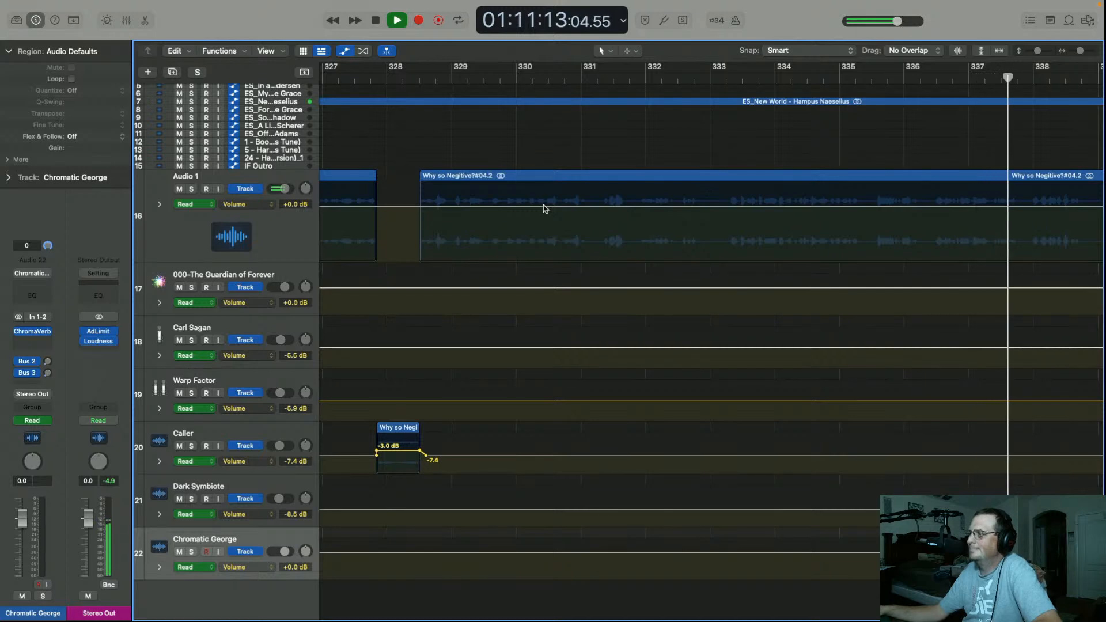
scroll(546, 209, "left", 3)
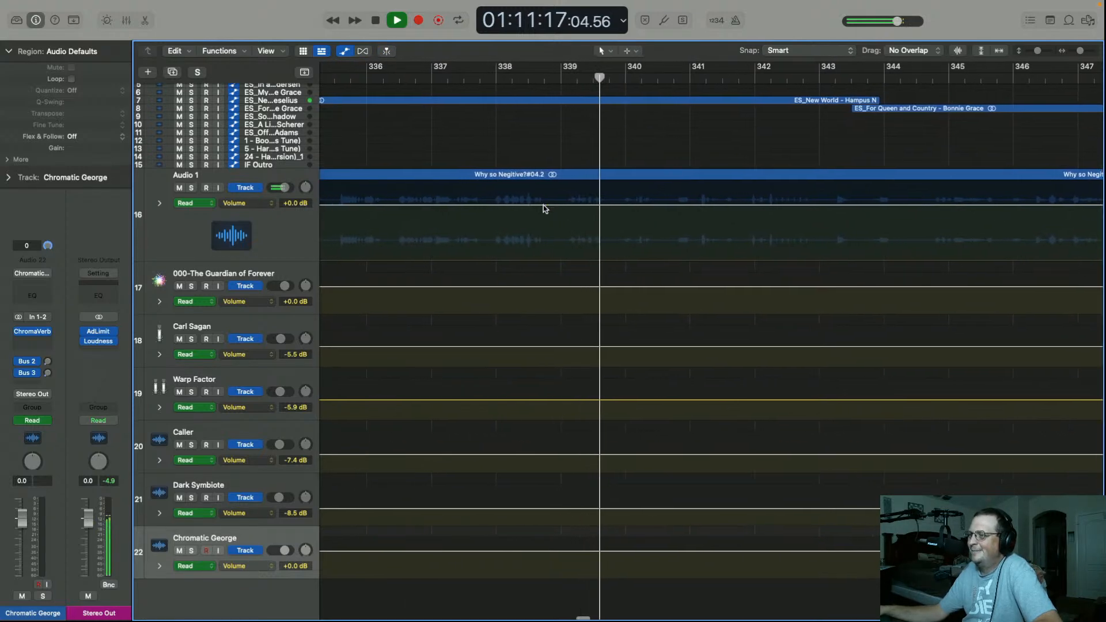
scroll(545, 209, "down", 1)
scroll(545, 208, "up", 1)
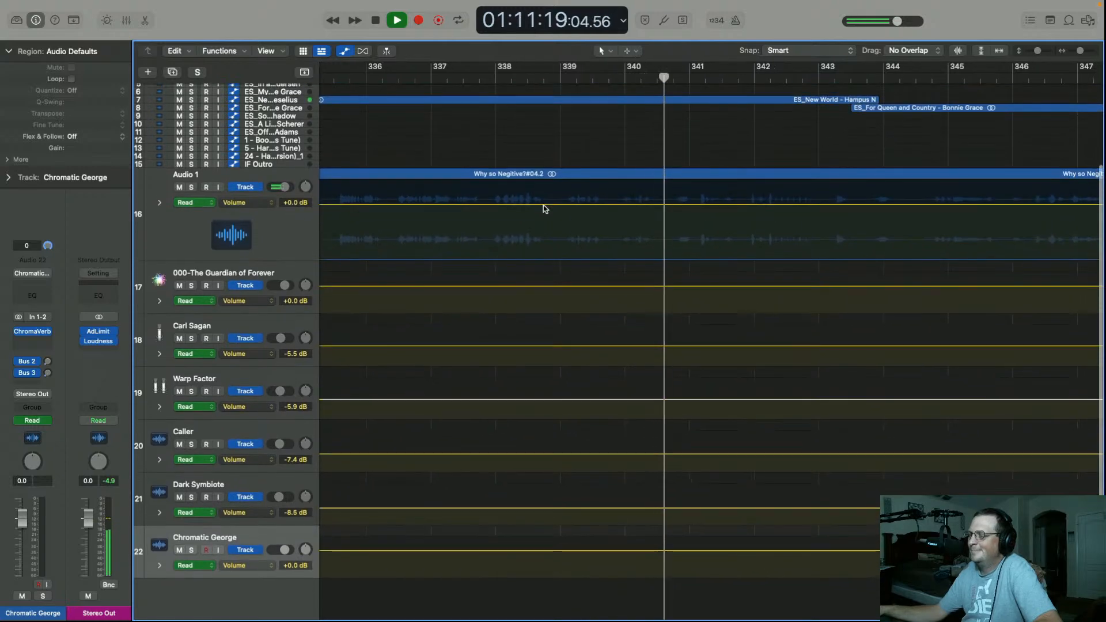
scroll(546, 209, "right", 1)
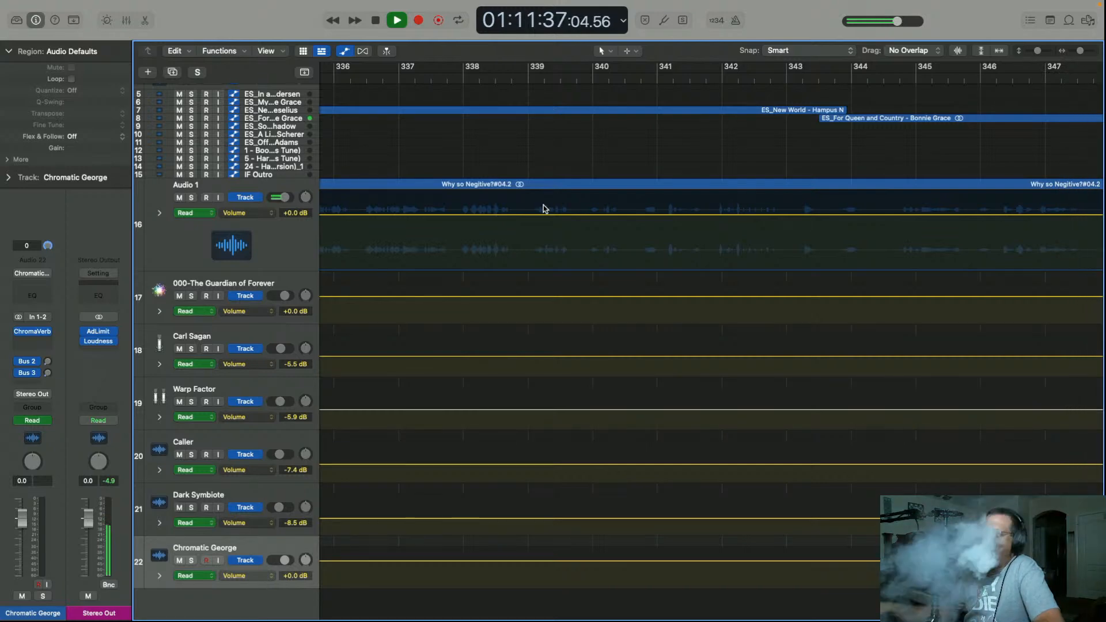
left_click(387, 51)
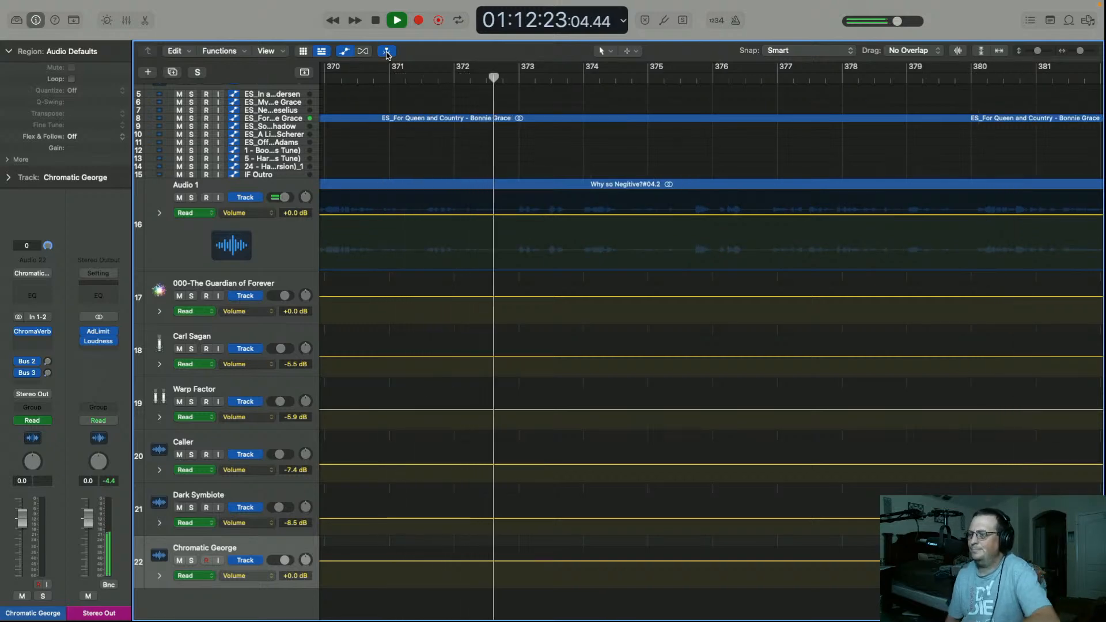
key("space")
Replay the voice from bar 368 and split the Audio 1 region there at 01:12:14:00.00
scroll(427, 274, "left", 10)
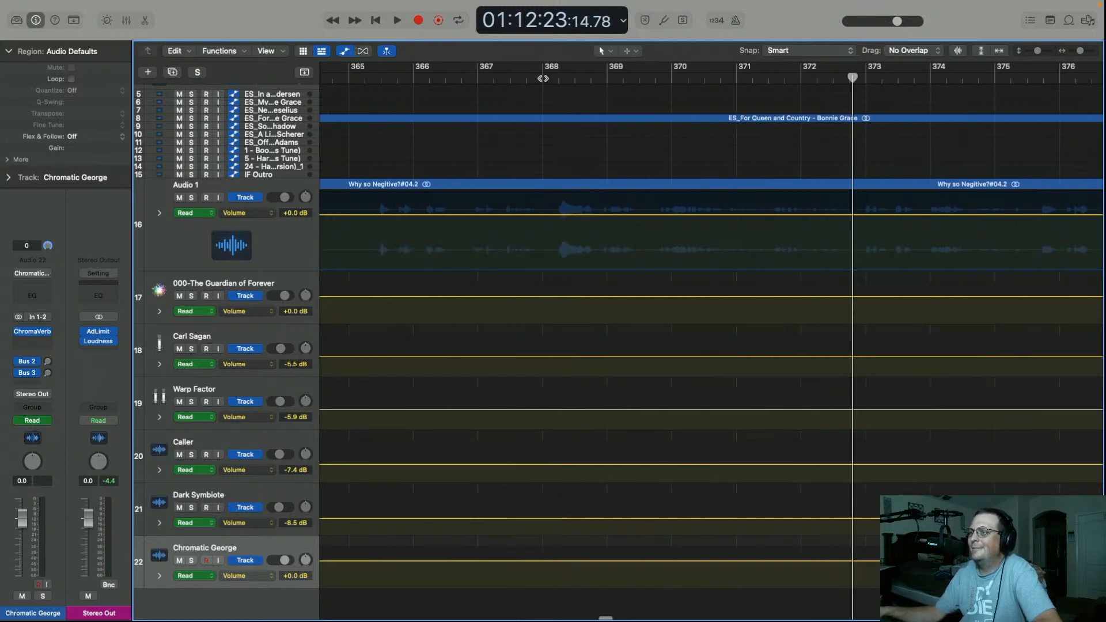
double_click(543, 78)
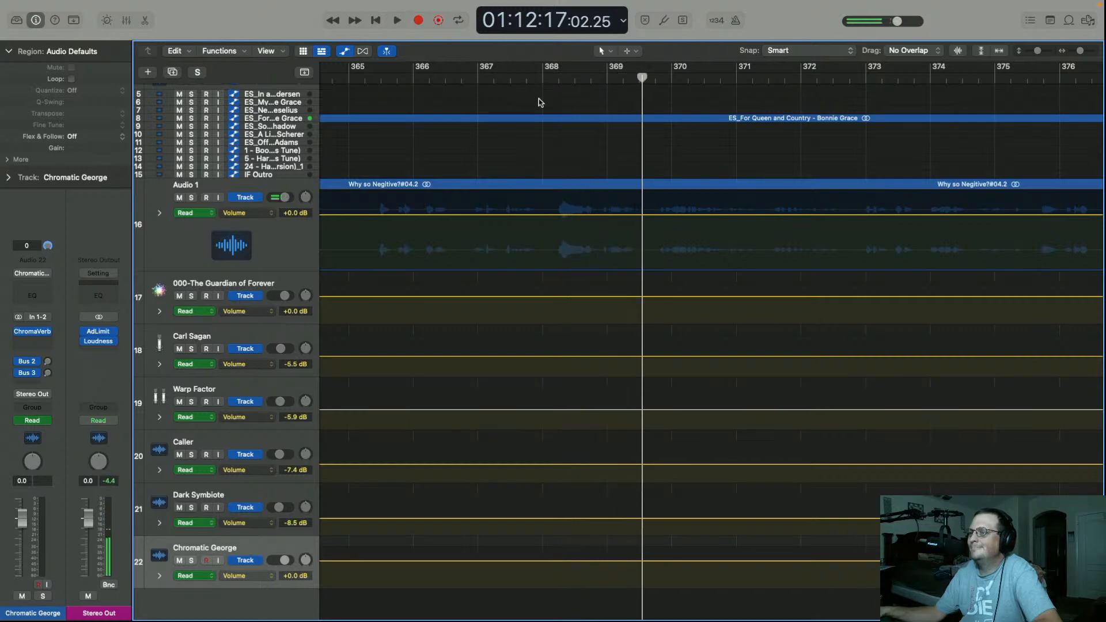
left_click(542, 79)
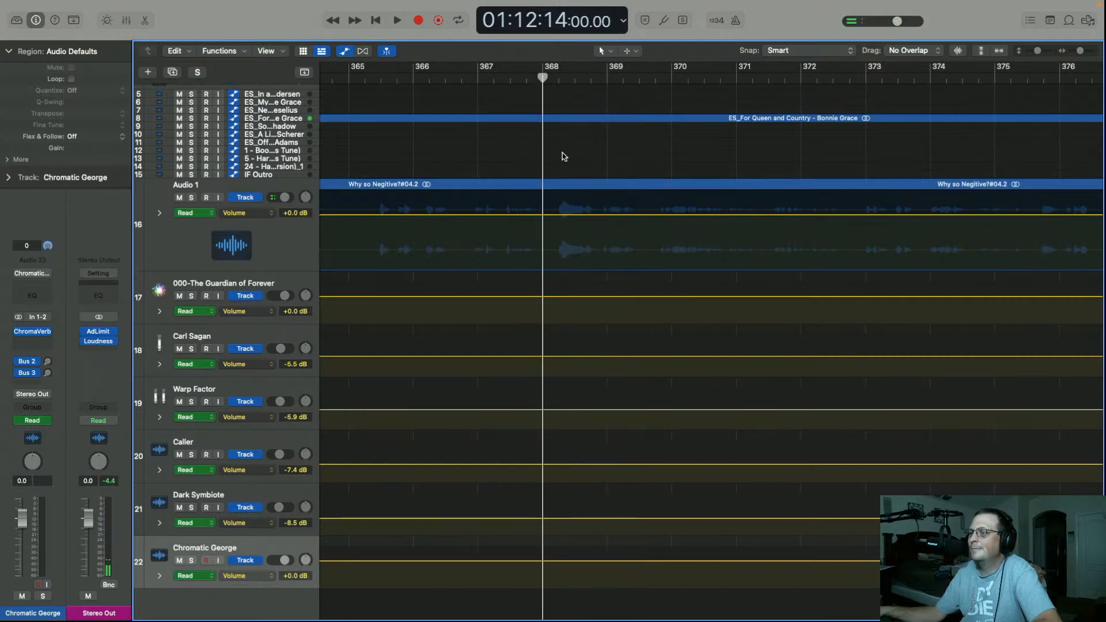
left_click(557, 186)
key("super+t")
Split the phrase's end at 01:12:17:05.72 and copy the piece to the 000-The Guardian of Forever track
key("space")
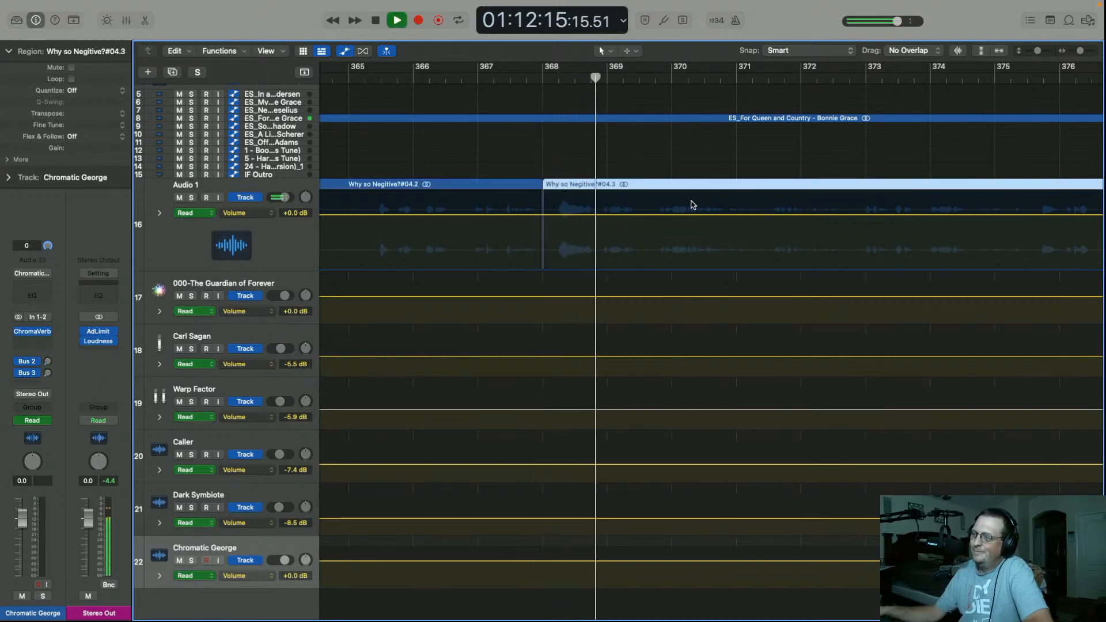
key("space")
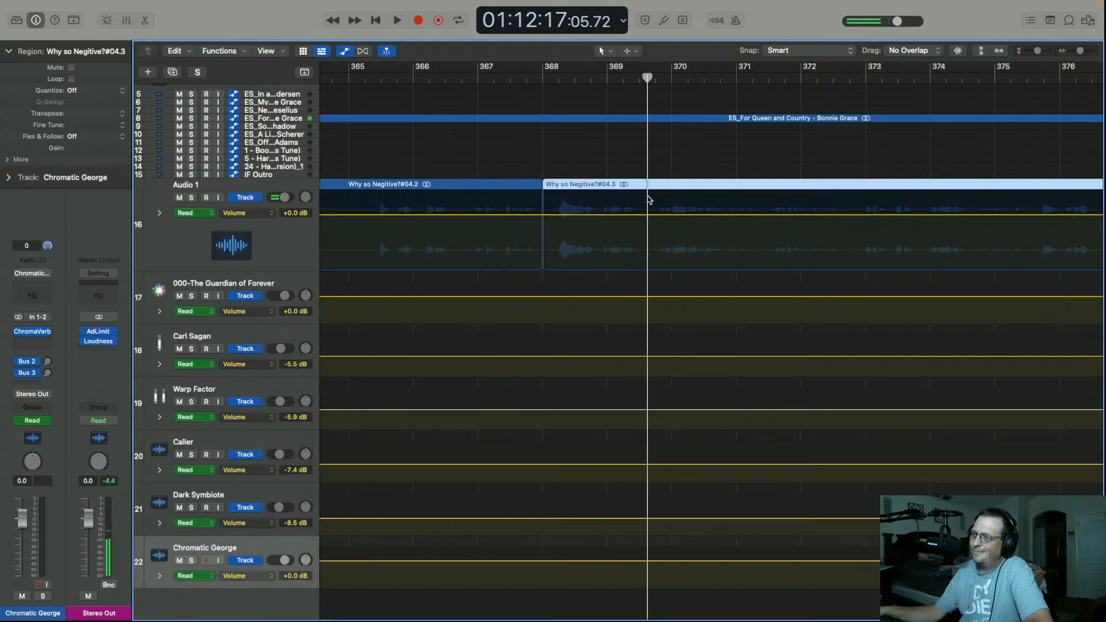
left_click(600, 189)
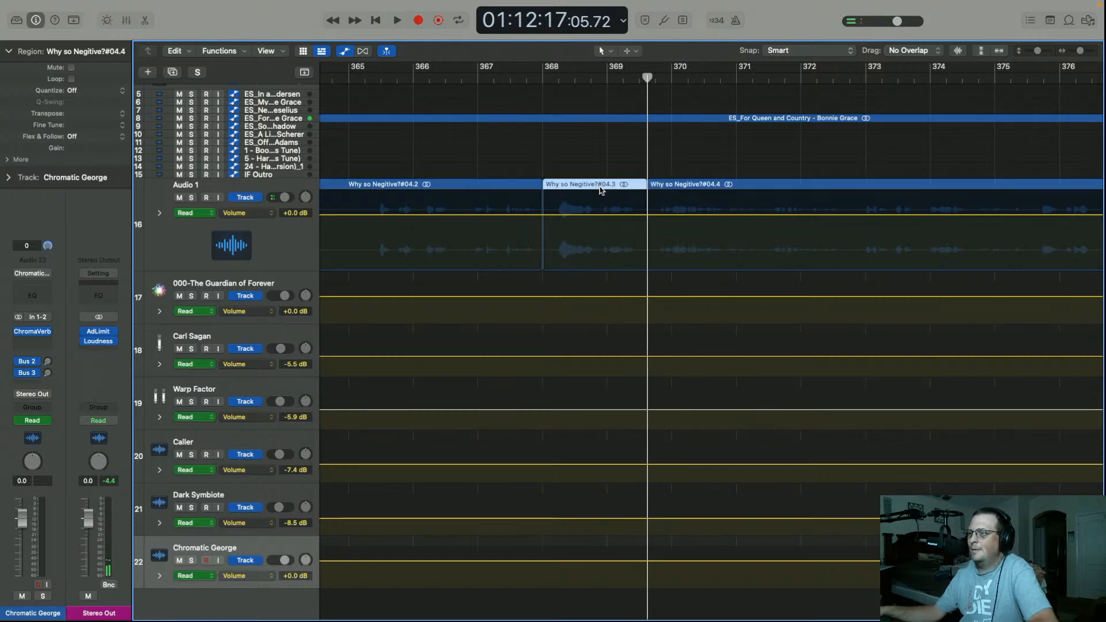
left_click_drag(597, 189, 600, 294)
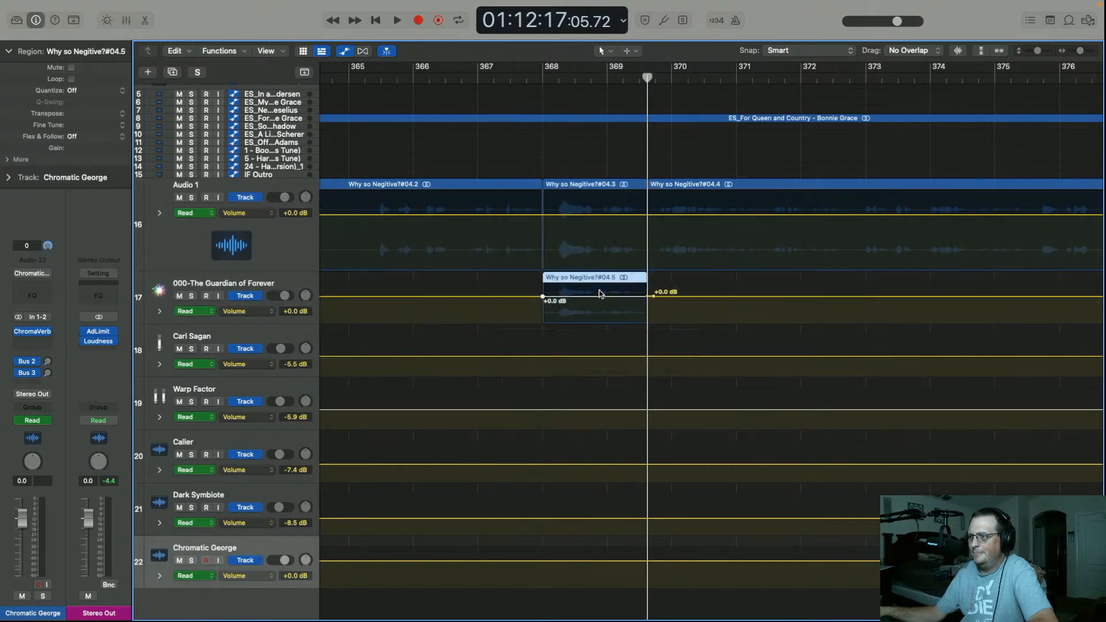
Play the layered phrase from about bar 366 and keep listening to just before bar 402
double_click(433, 79)
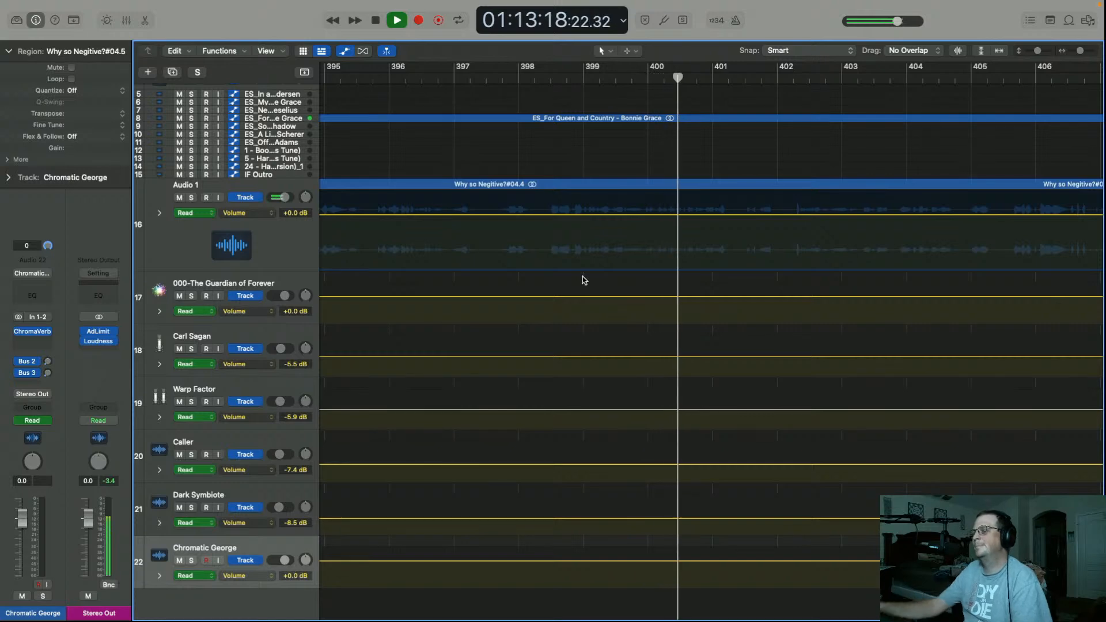
key("space")
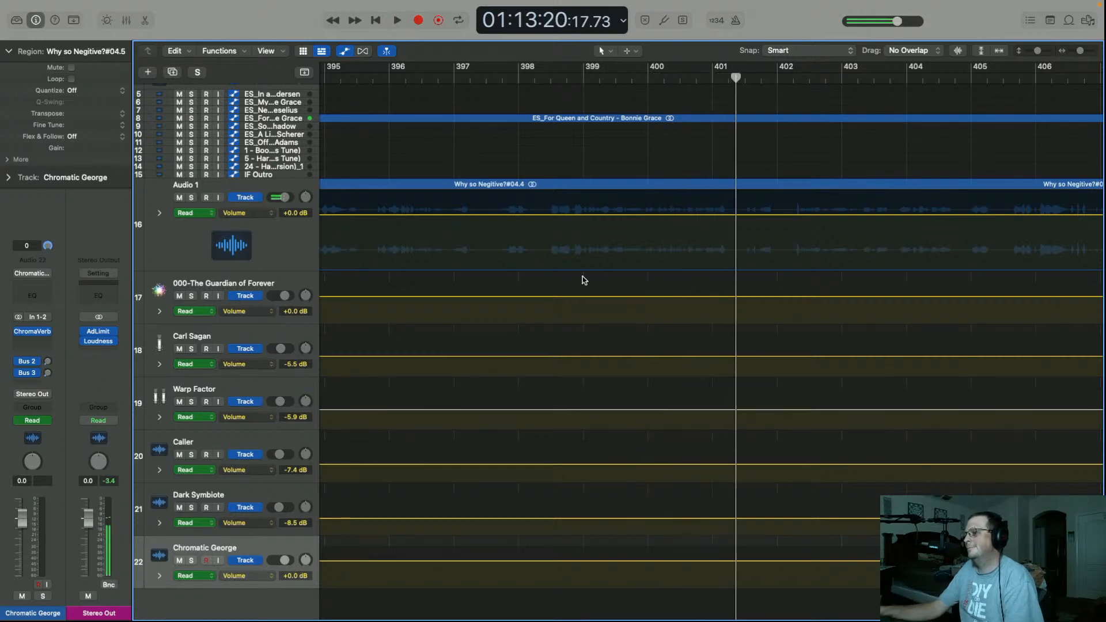
key("space")
key("space")
Replay the voice just before bar 396 and split the Audio 1 region at 01:13:09:06.20
scroll(584, 280, "left", 2)
scroll(584, 280, "left", 2)
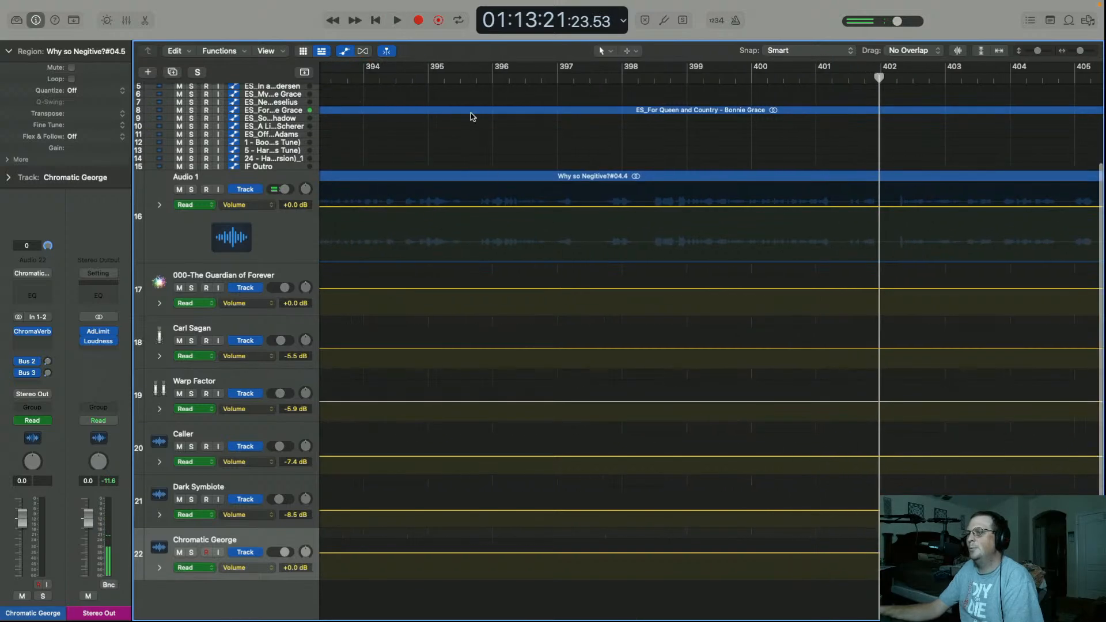
double_click(467, 81)
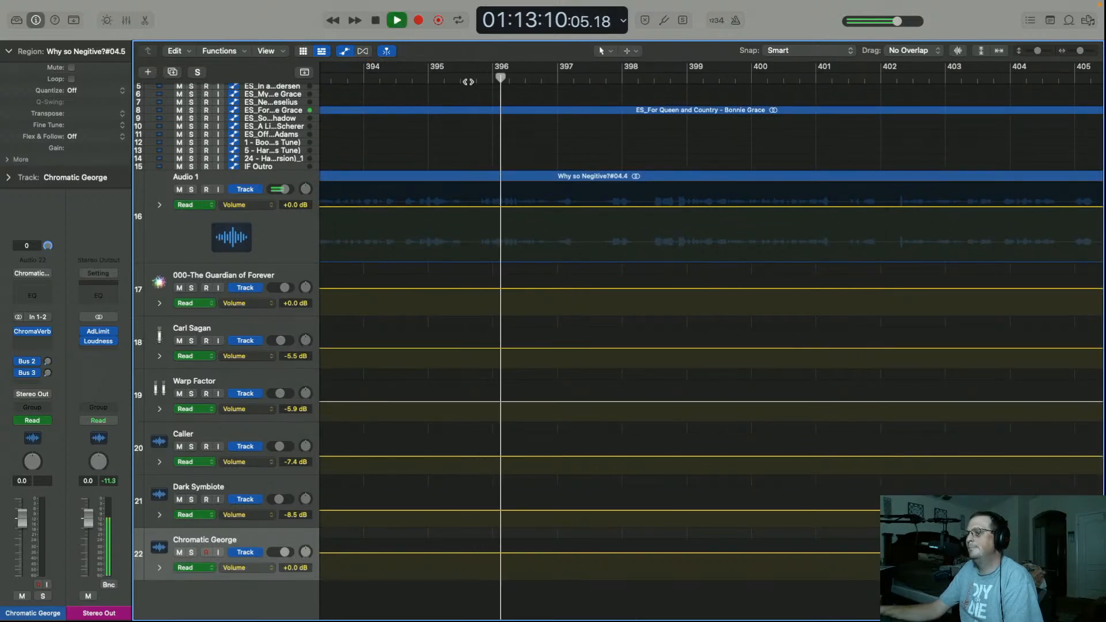
key("space")
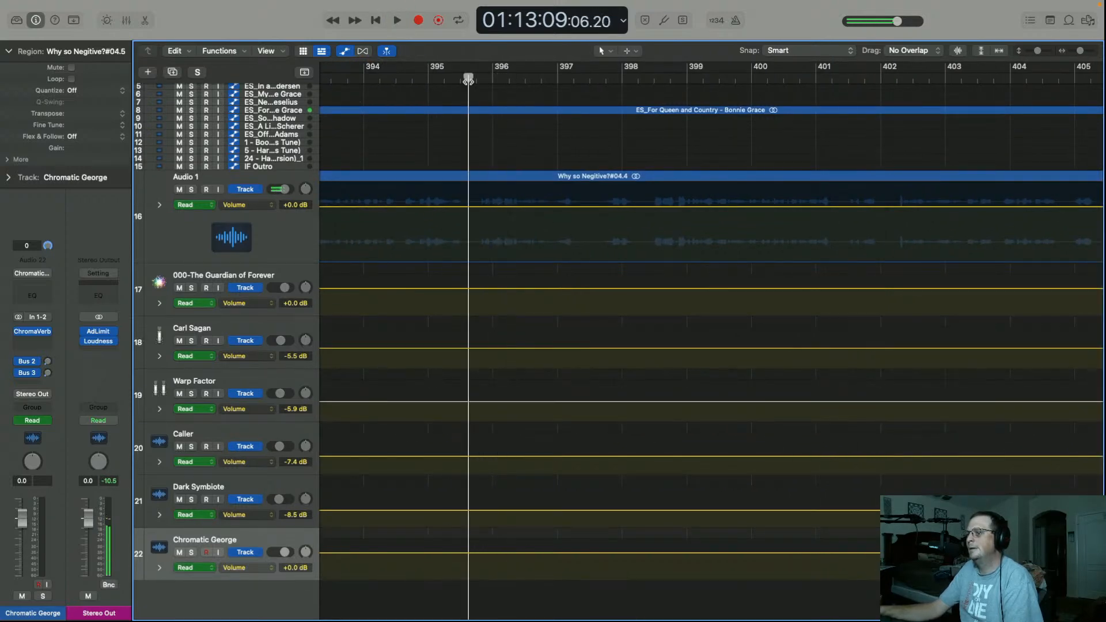
left_click(491, 179)
key("super+t")
Split the phrase's end at 01:13:22:02.49 and copy the piece to the Chromatic George track
key("space")
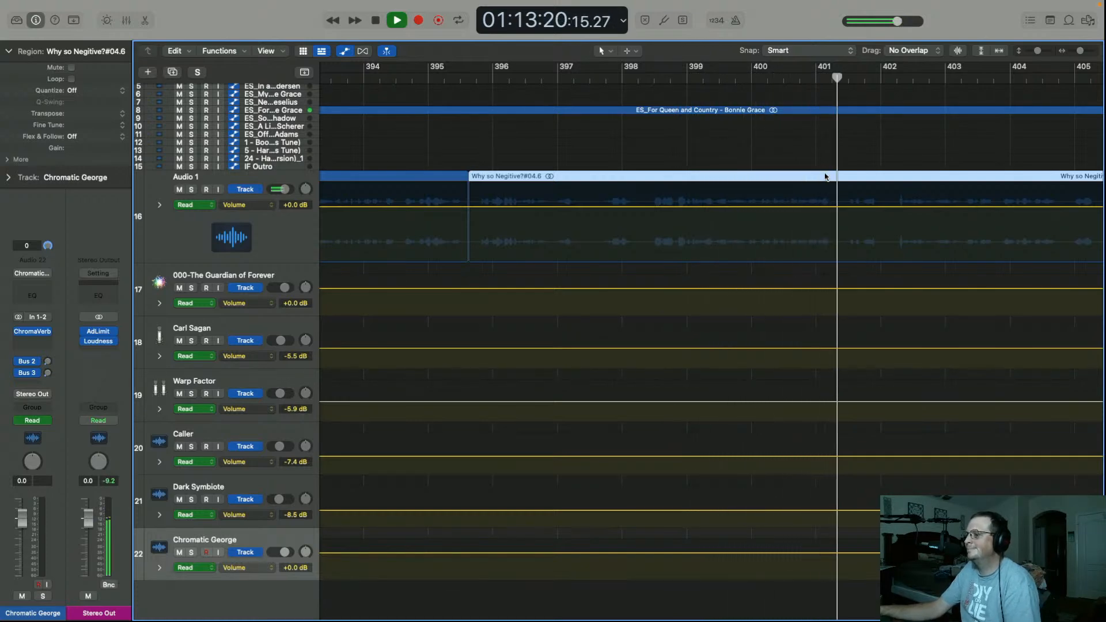
key("space")
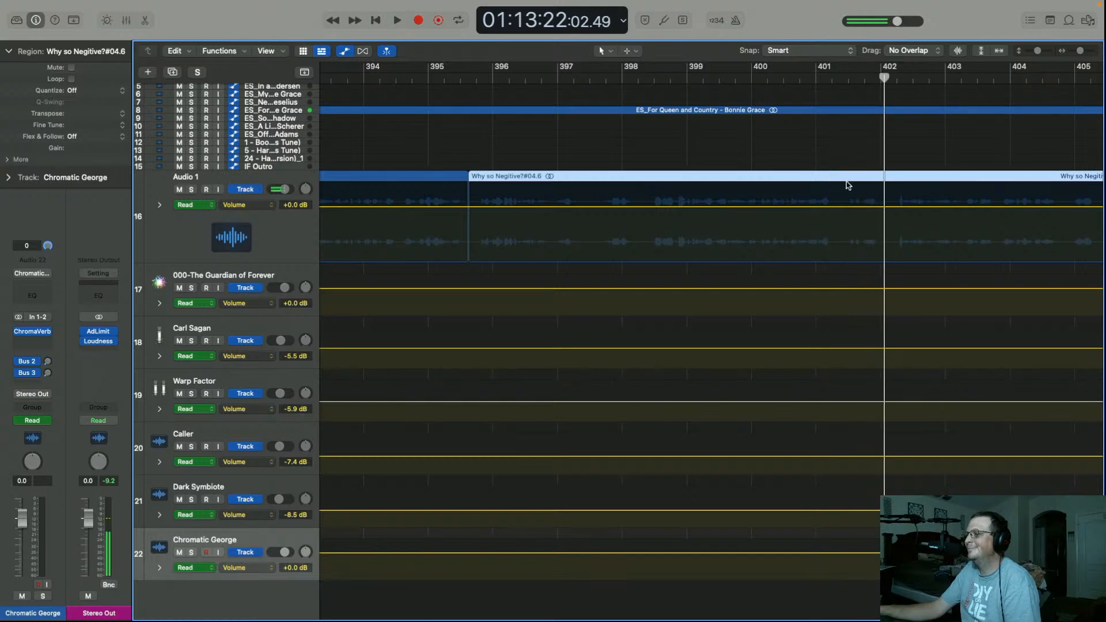
key("super+t")
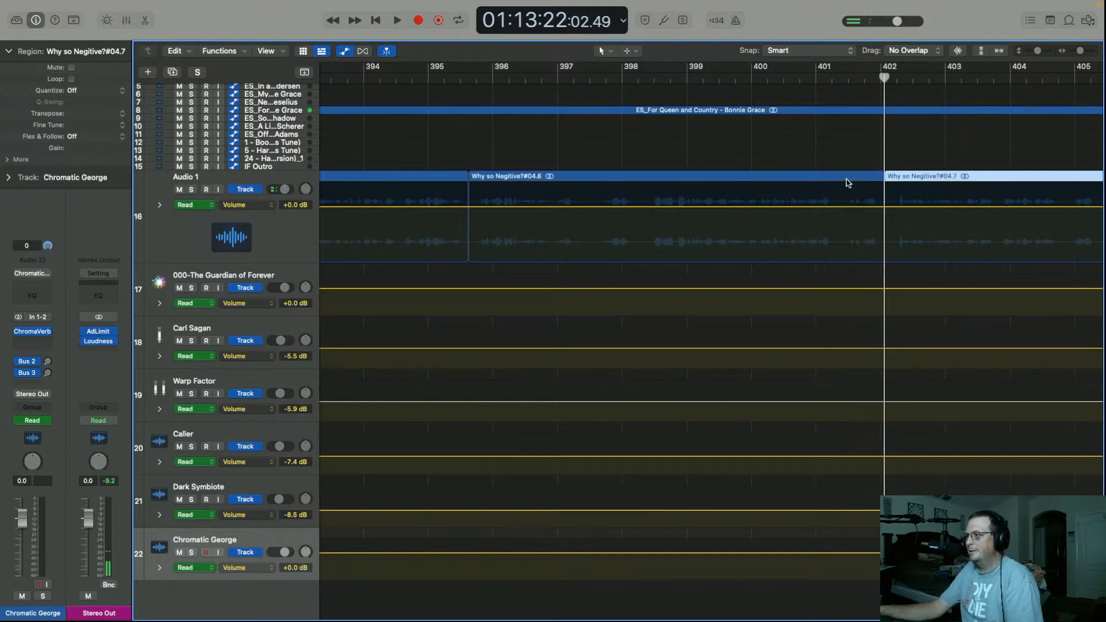
left_click(848, 183)
left_click_drag(845, 179, 836, 549)
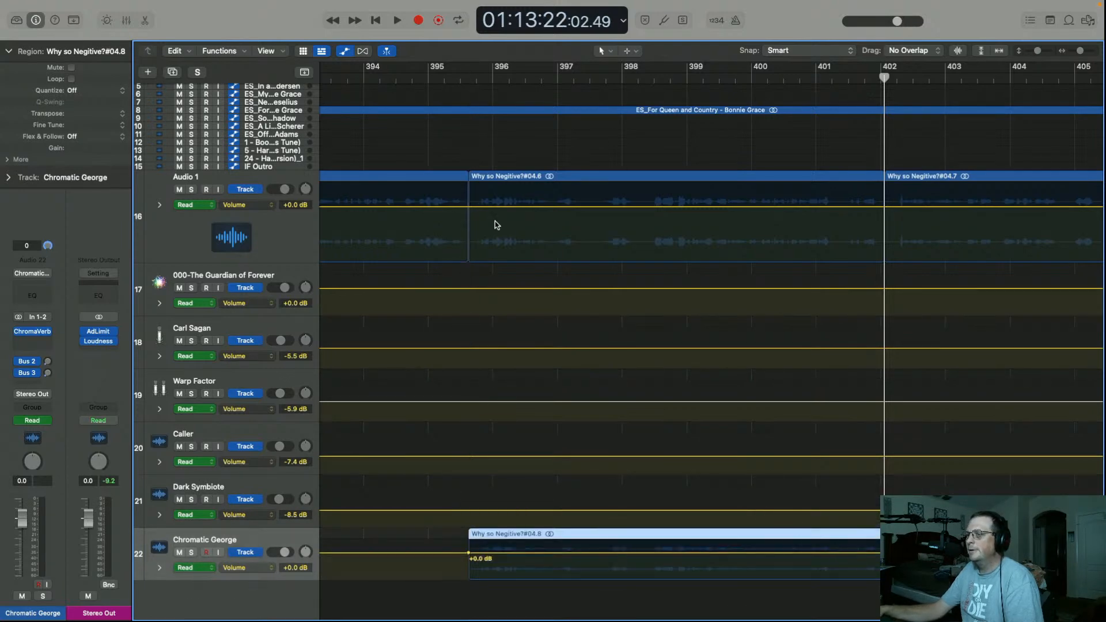
Add volume automation points at both ends of the copied phrase on Audio 1 and lower the volume between them to -6.6 dB
left_click(471, 207)
left_click(465, 206)
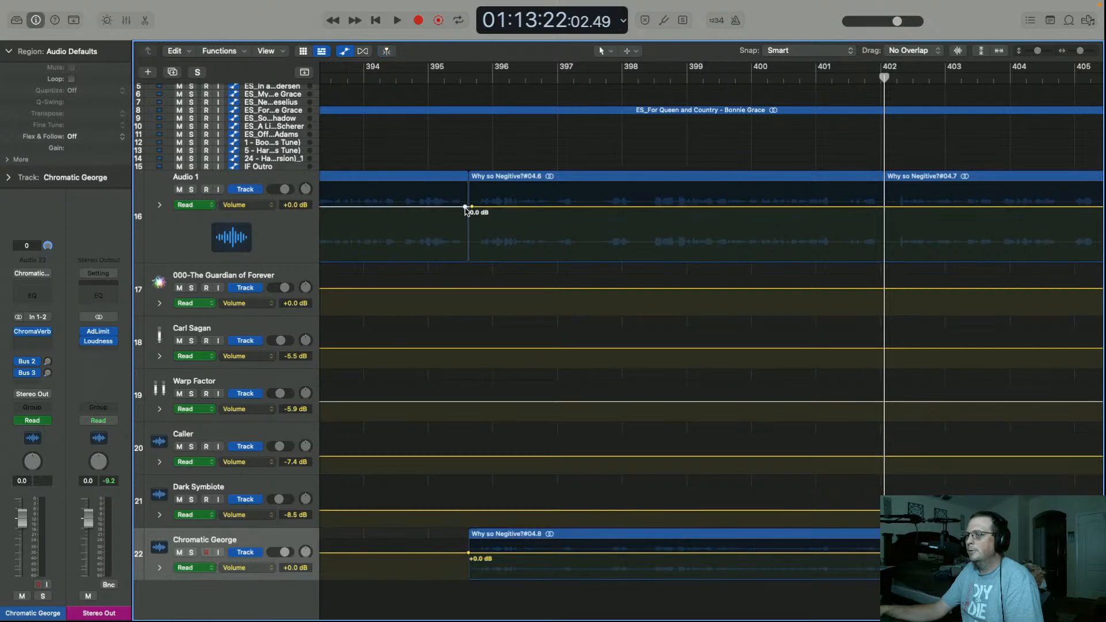
left_click(879, 206)
left_click(889, 206)
left_click_drag(852, 209, 851, 232)
Play on from just before bar 394 to about bar 408, and split the Audio 1 region at 01:13:29:03.10
left_click(353, 80)
key("space")
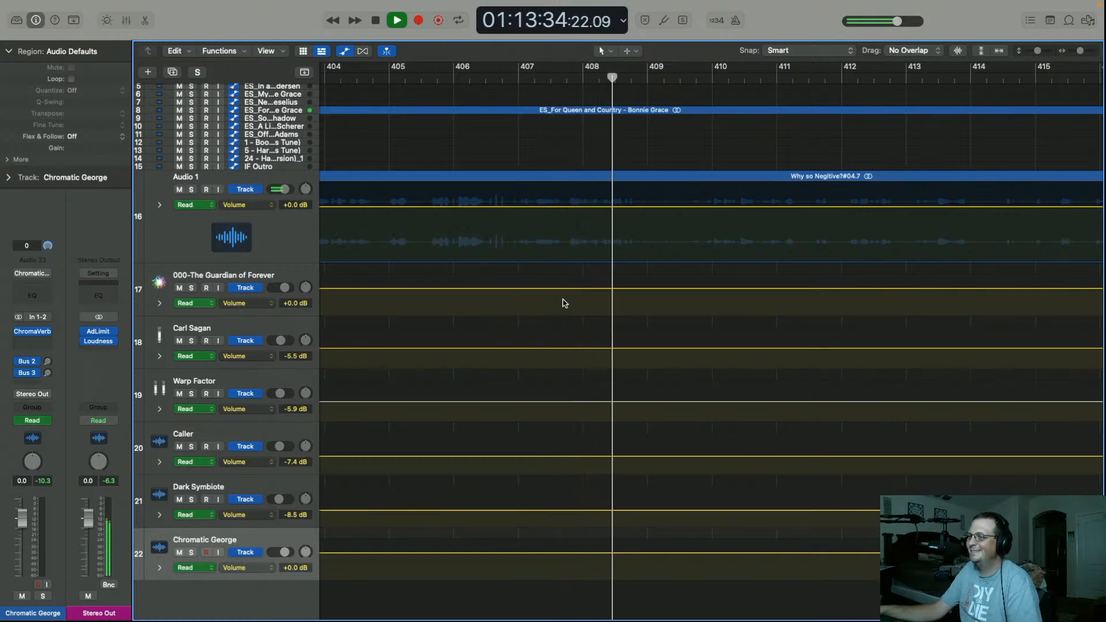
key("space")
left_click_drag(416, 80, 426, 78)
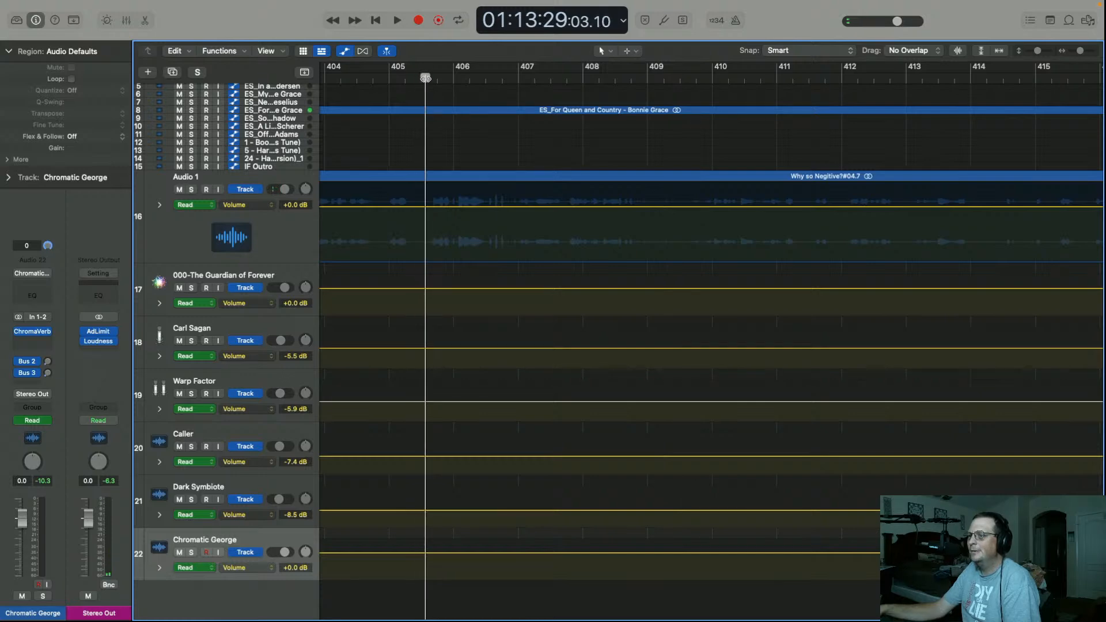
left_click(467, 177)
key("super+t")
Split the second phrase's end at 01:13:37:01.22 and copy the piece to the 000-The Guardian of Forever track
key("space")
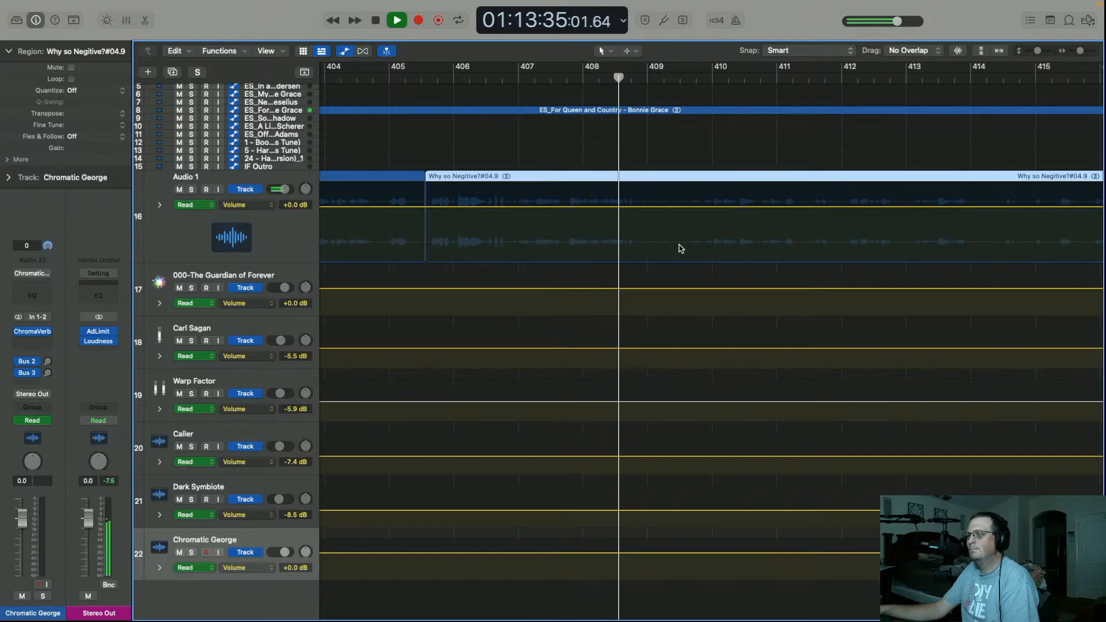
key("space")
key("super+t")
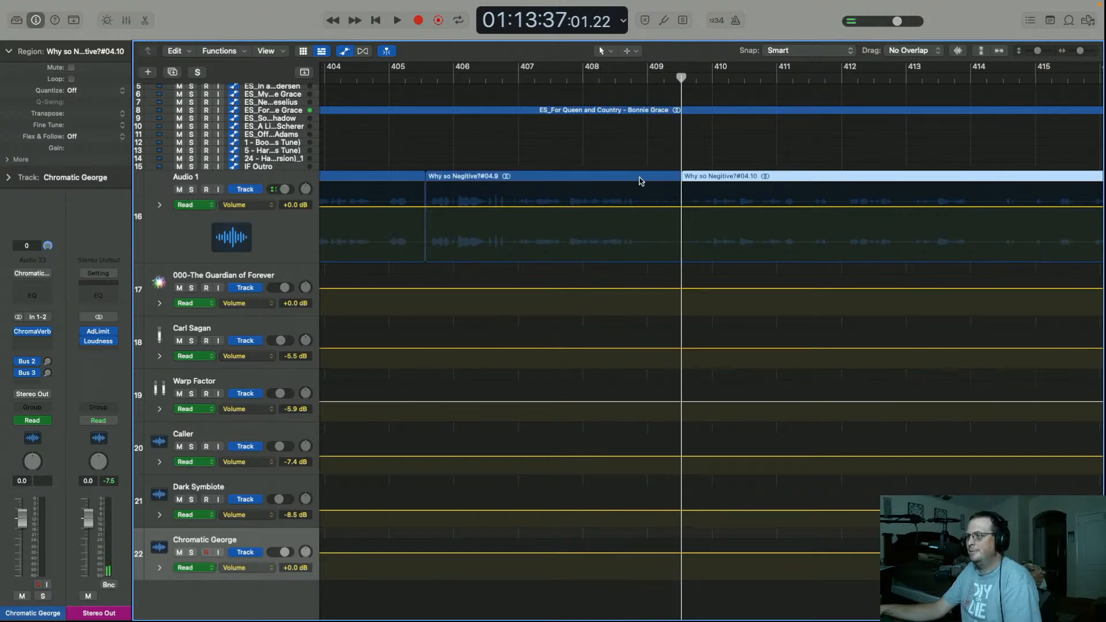
left_click(636, 176)
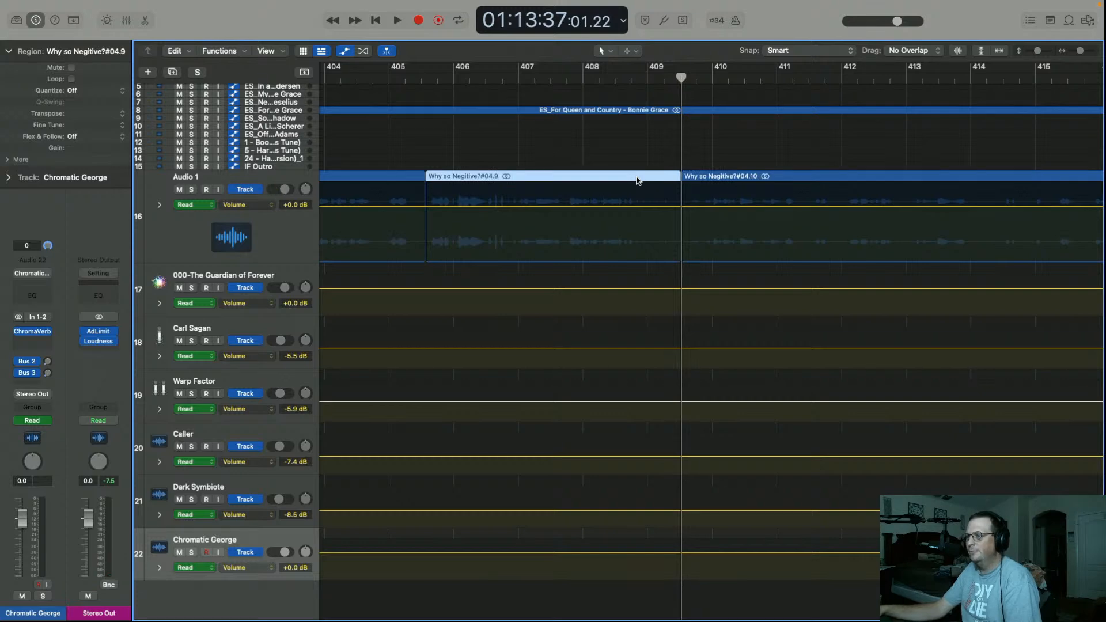
left_click_drag(637, 179, 636, 298)
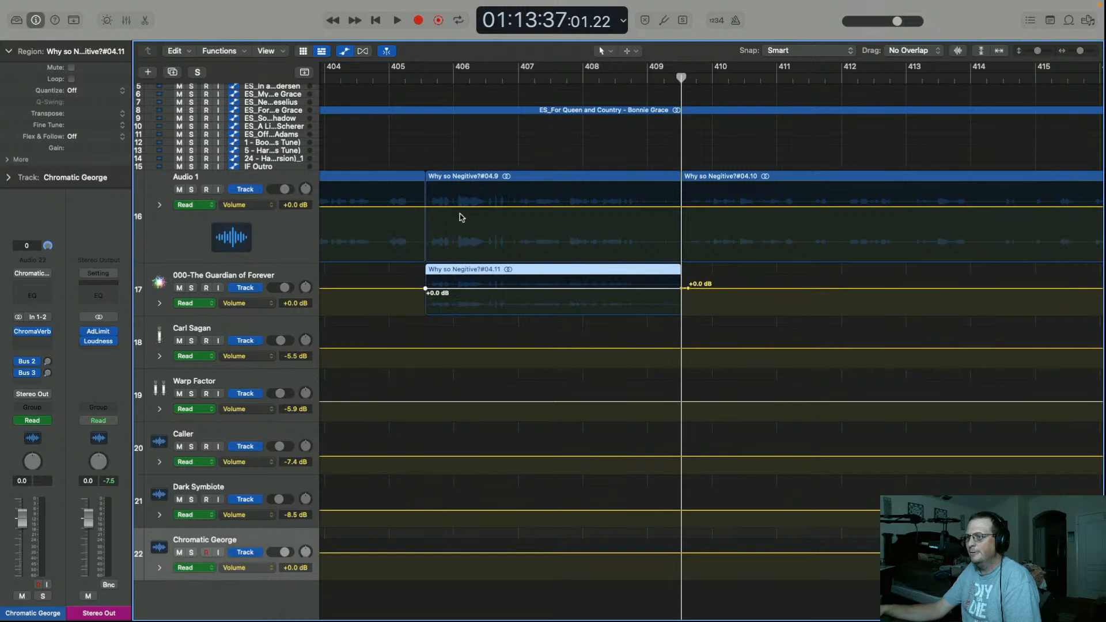
Add volume automation points around the second phrase on Audio 1 and lower the volume between them to -7.2 dB
left_click(428, 208)
left_click(421, 207)
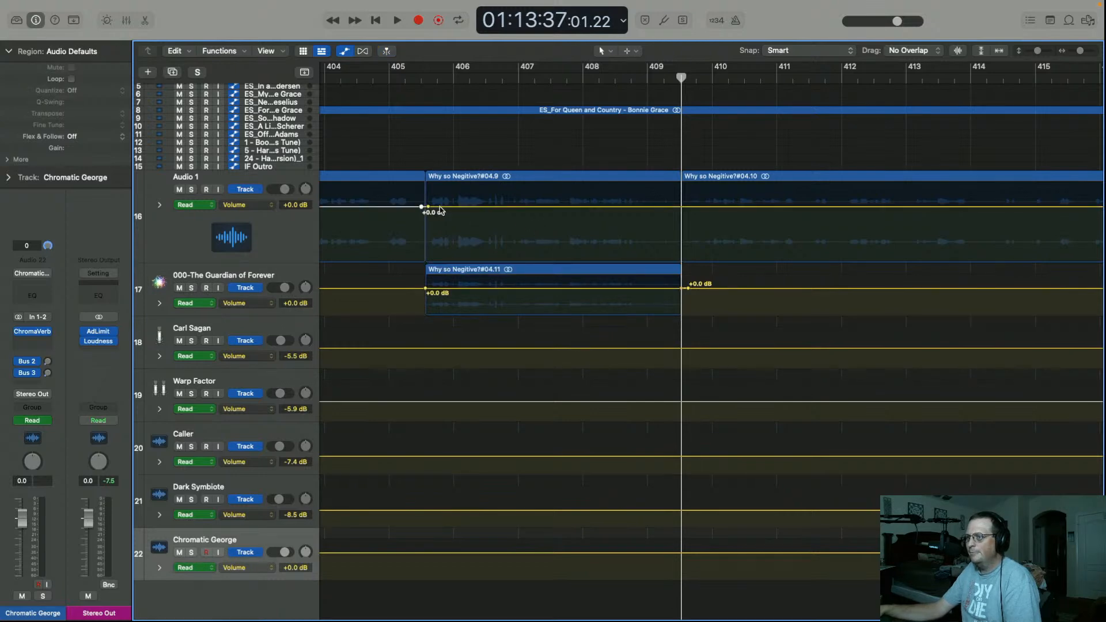
left_click(676, 207)
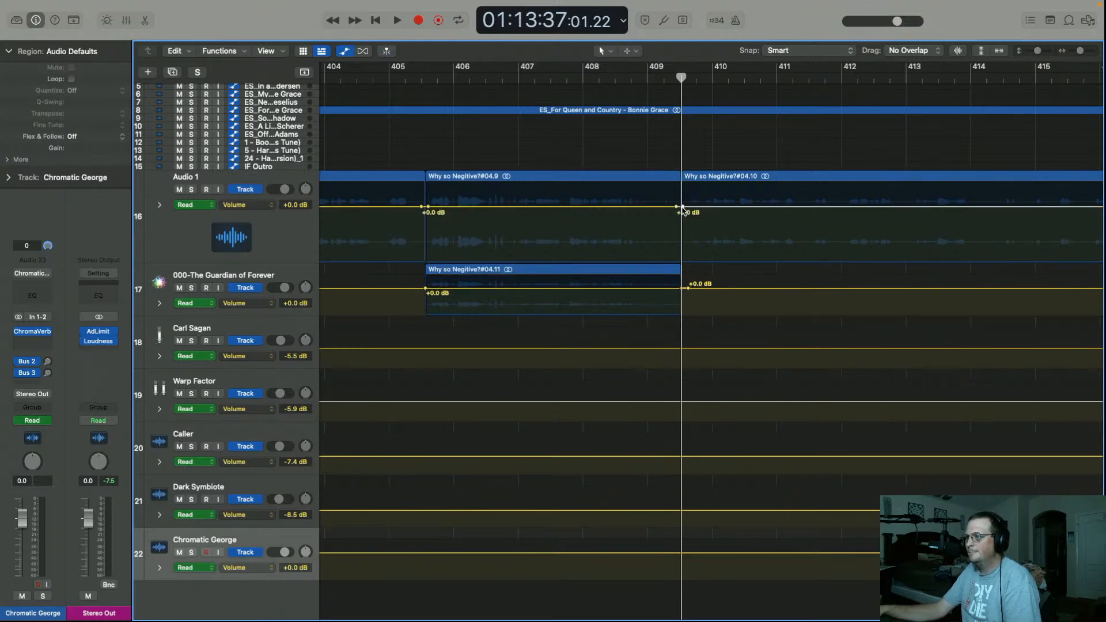
left_click_drag(650, 208, 648, 231)
Play back both layered phrases from about bar 393 to just past bar 409, then stop playback
scroll(369, 124, "left", 5)
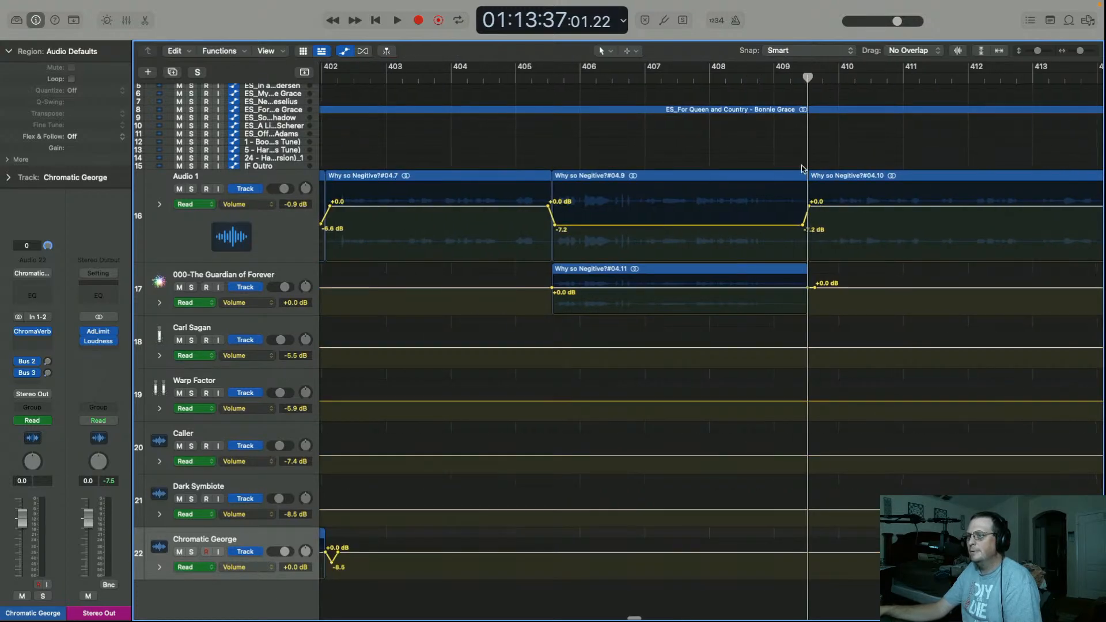
key("super+Left")
key("super+Left")
key("super+Left")
key("super+Left")
key("super+Left")
key("super+Left")
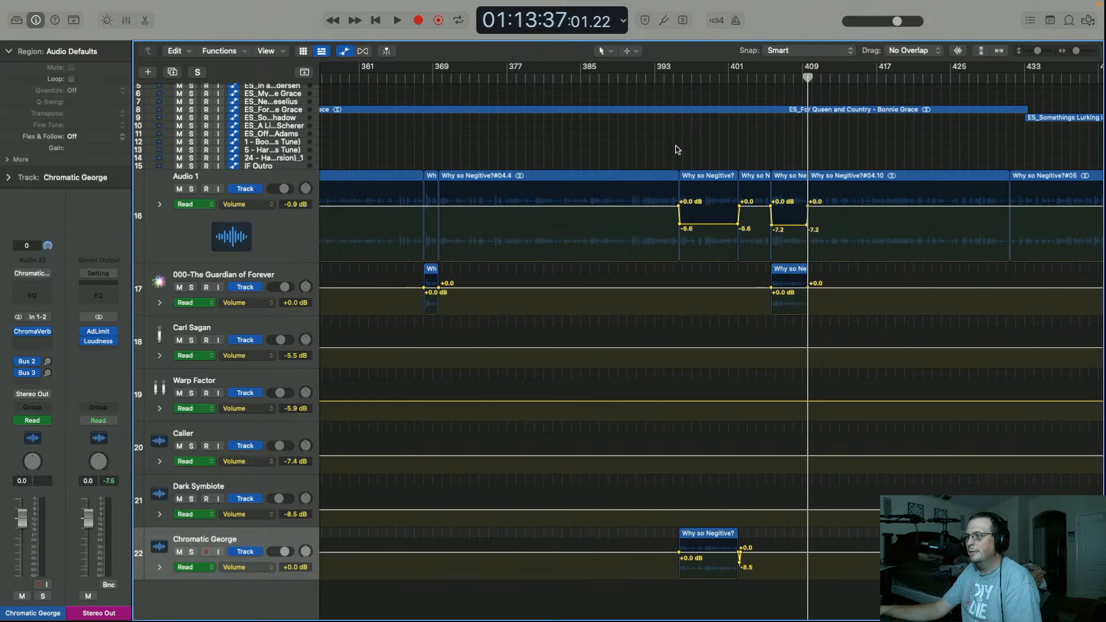
left_click(658, 79)
key("space")
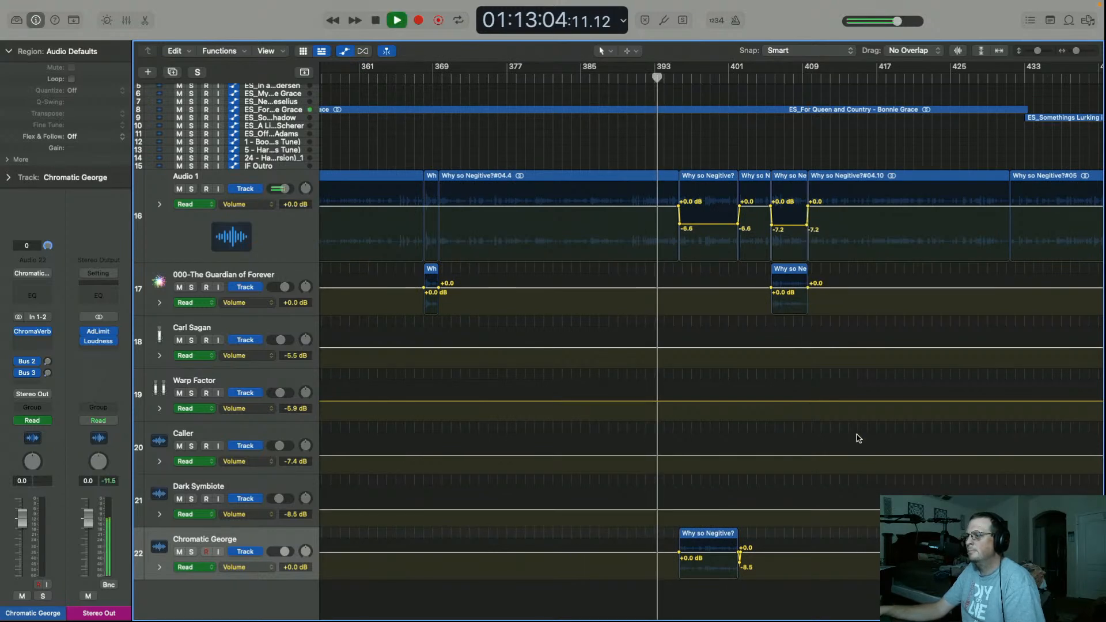
key("super+Right")
key("super+Right")
key("super+Right")
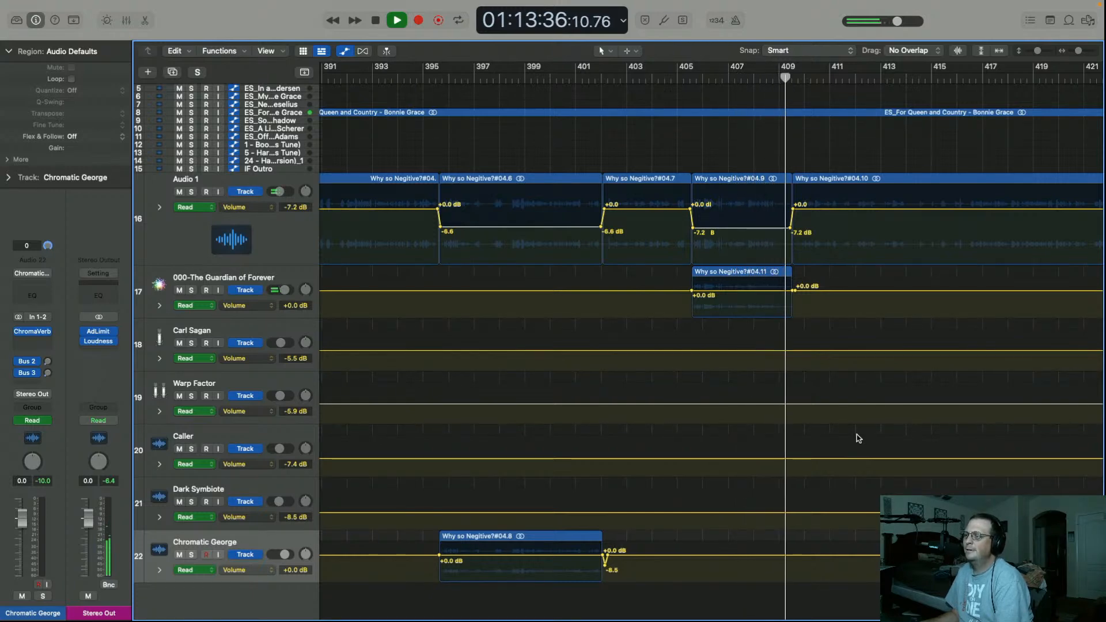
key("space")
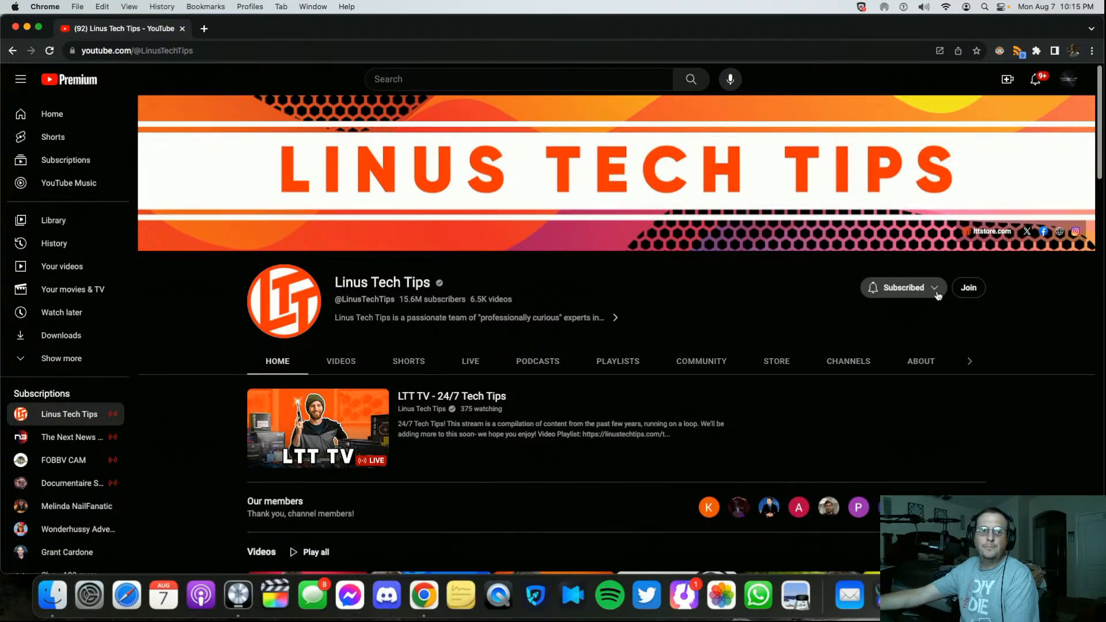
Set the Linus Tech Tips channel's notifications to All in YouTube and close the browser tab
left_click(932, 294)
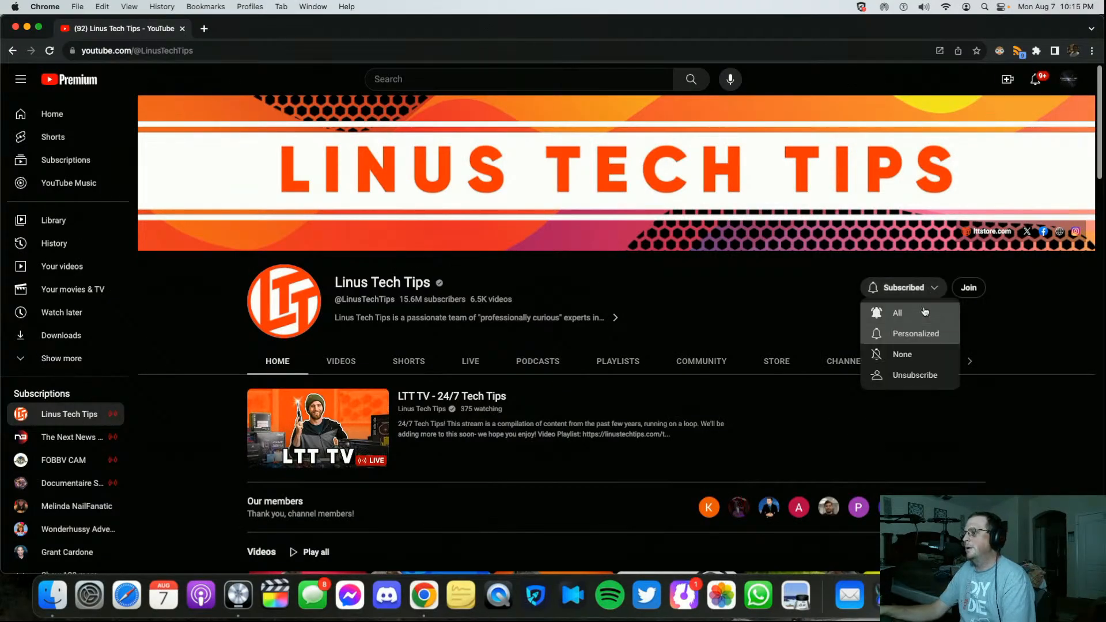
left_click(906, 321)
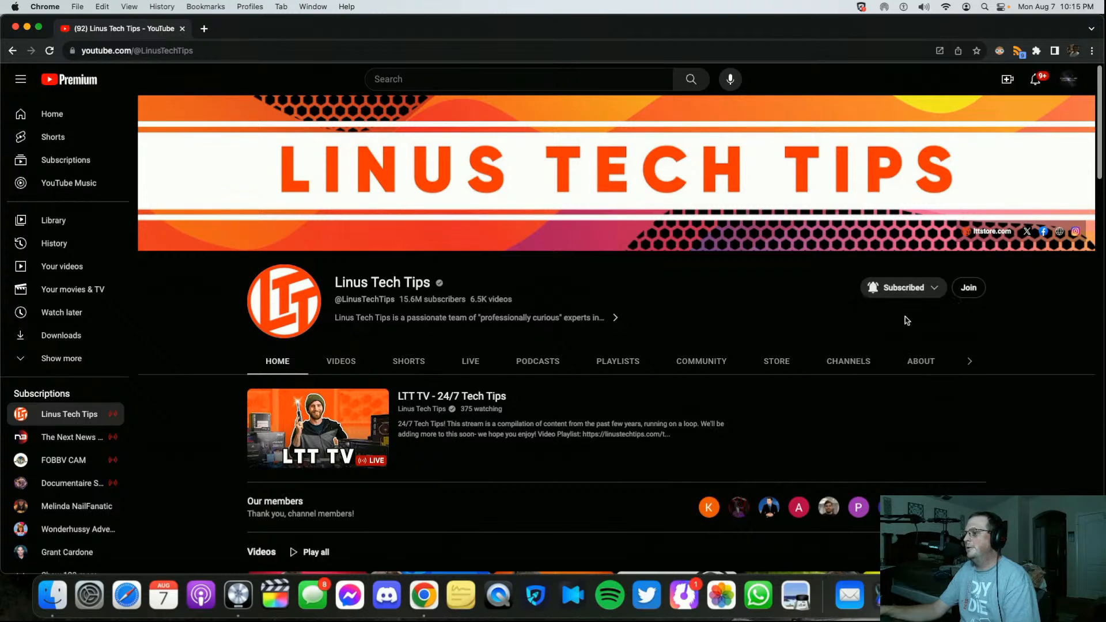
left_click(936, 291)
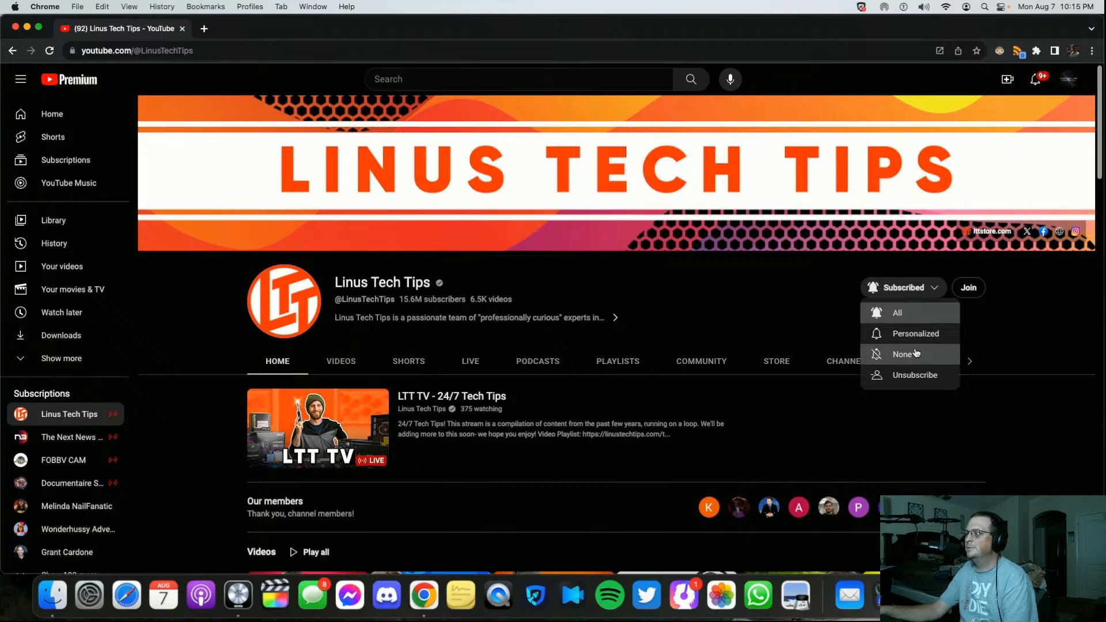
left_click(926, 310)
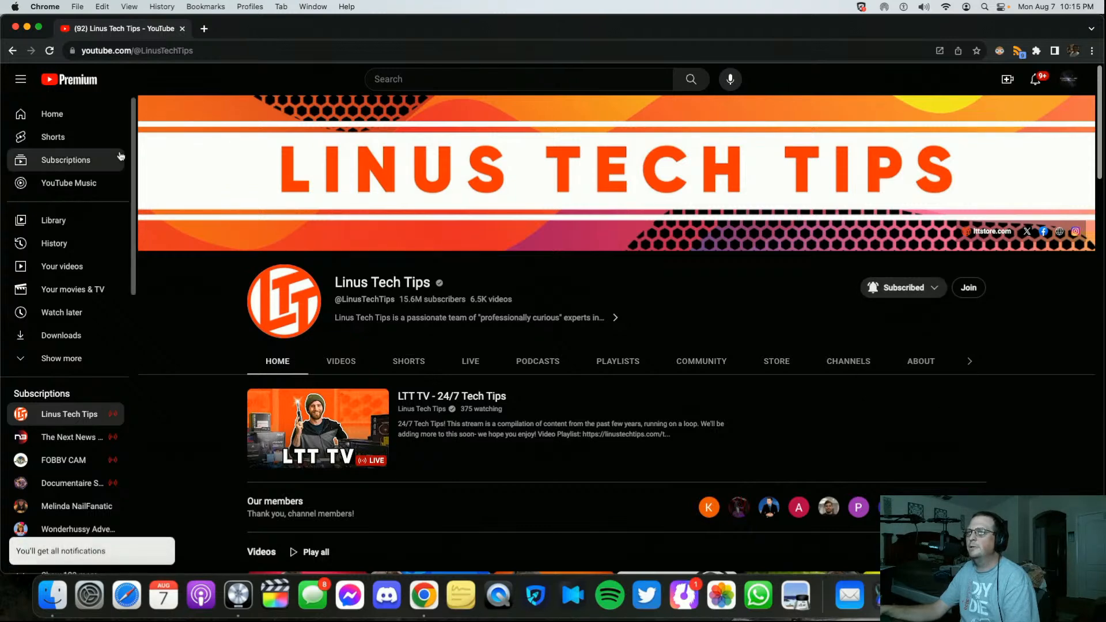
left_click(181, 30)
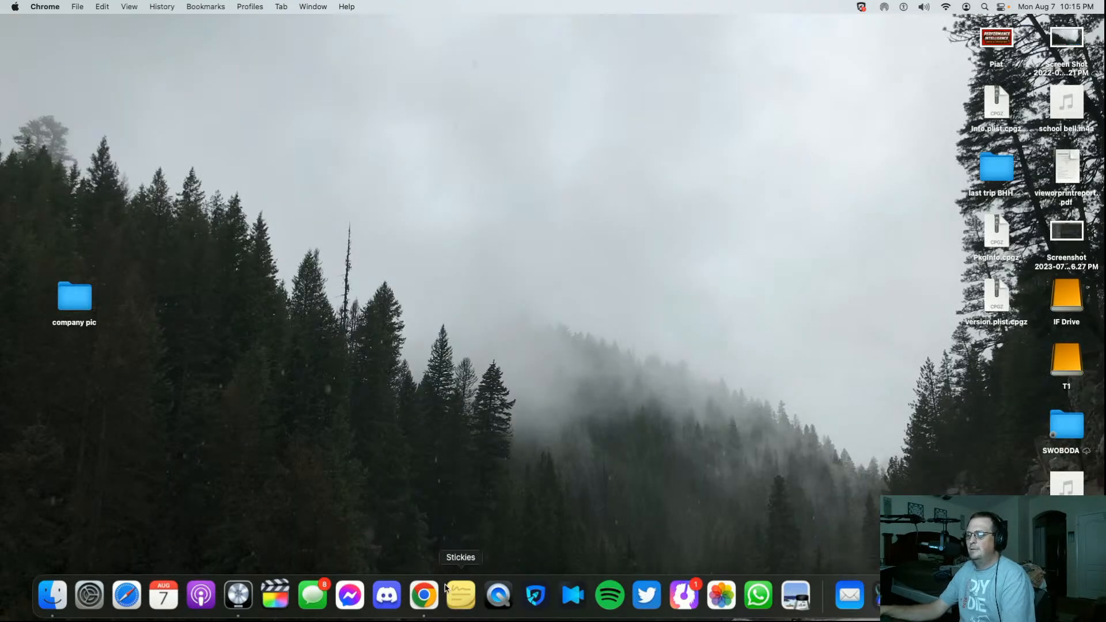
Switch back to Logic Pro, play from bar 395 to about bar 416 and stop playback
left_click(237, 595)
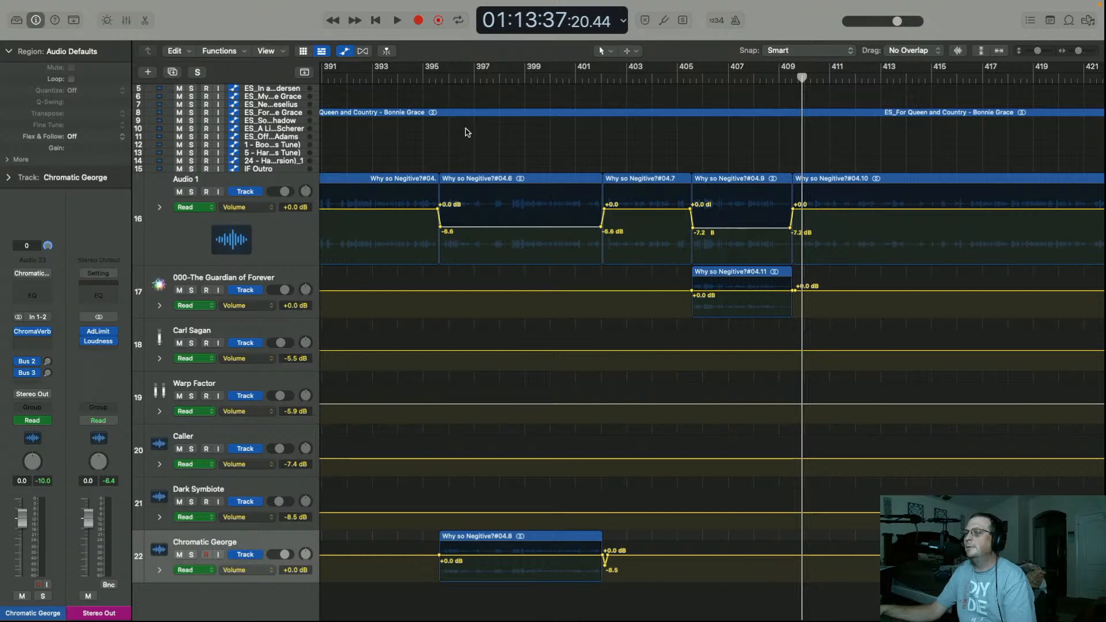
left_click(419, 82)
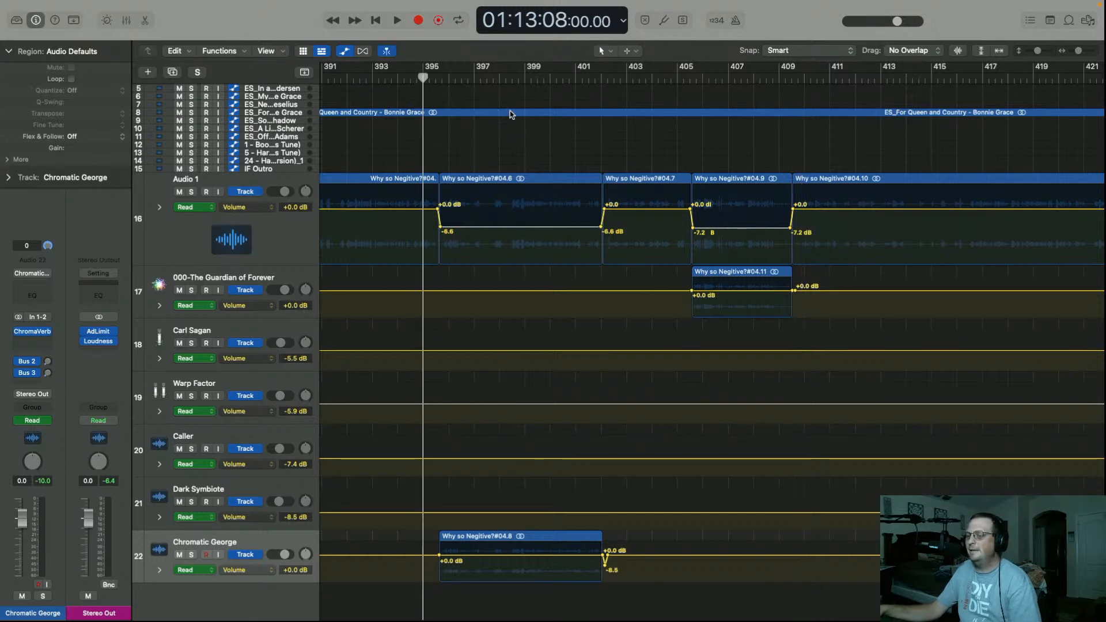
key("space")
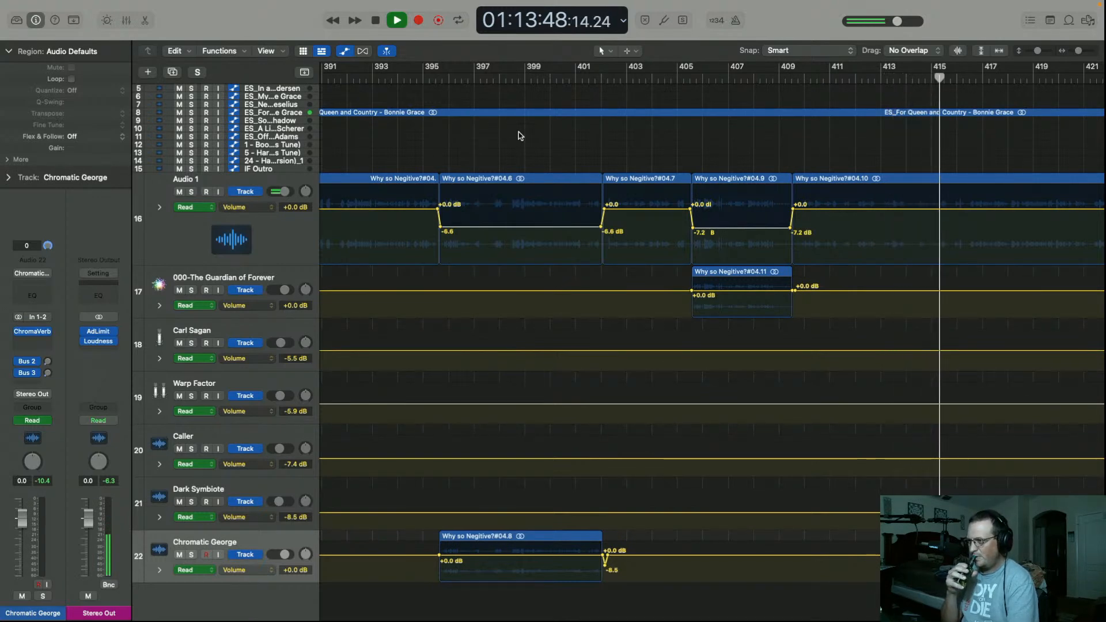
key("space")
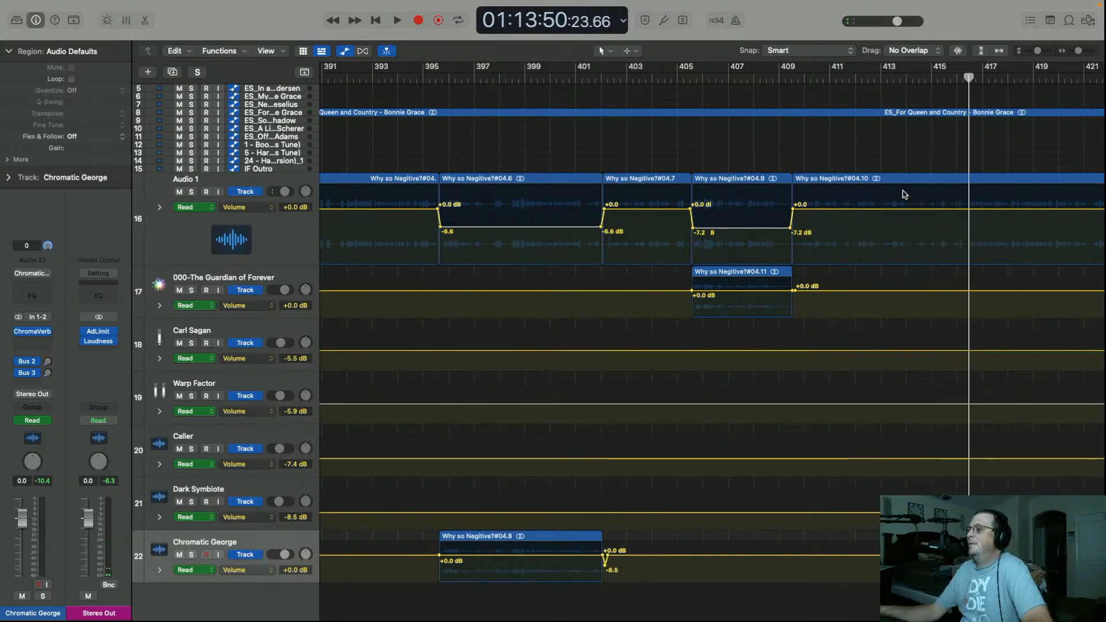
Replay the voice from about bar 411 and split the Audio 1 region at bar 412
left_click(892, 78)
left_click(852, 78)
key("space")
key("space")
left_click(825, 84)
key("space")
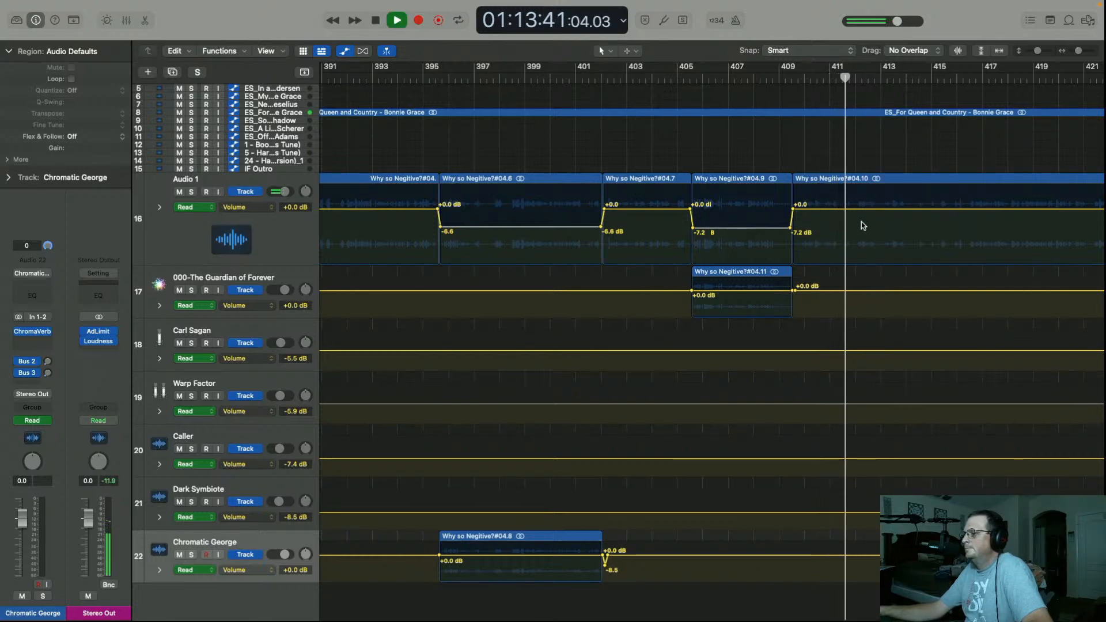
key("super+Right")
key("super+Right")
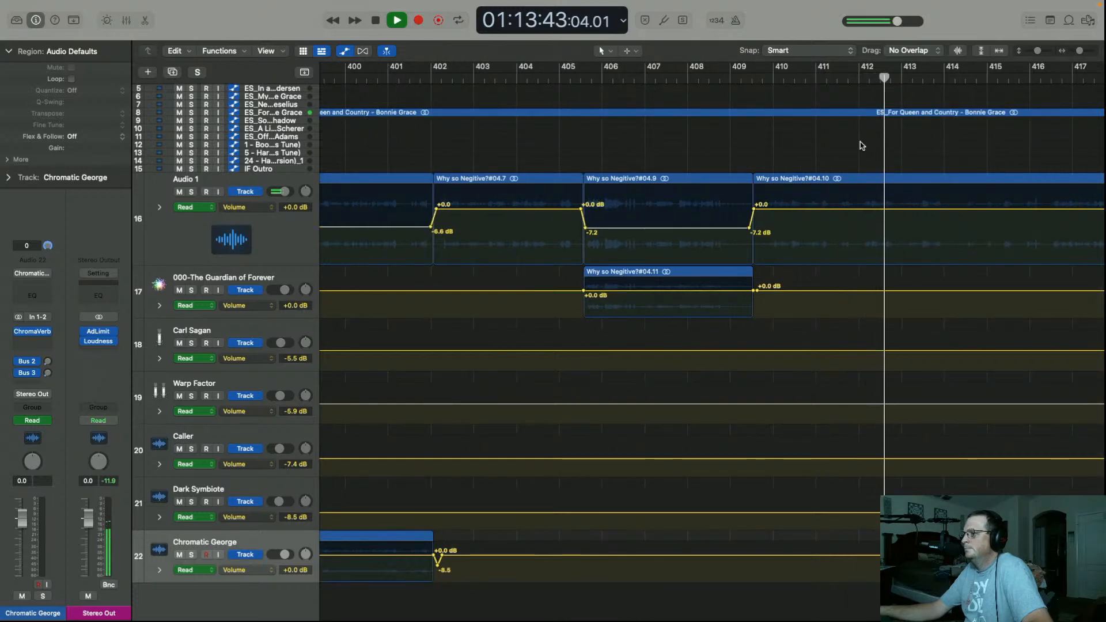
left_click(862, 187)
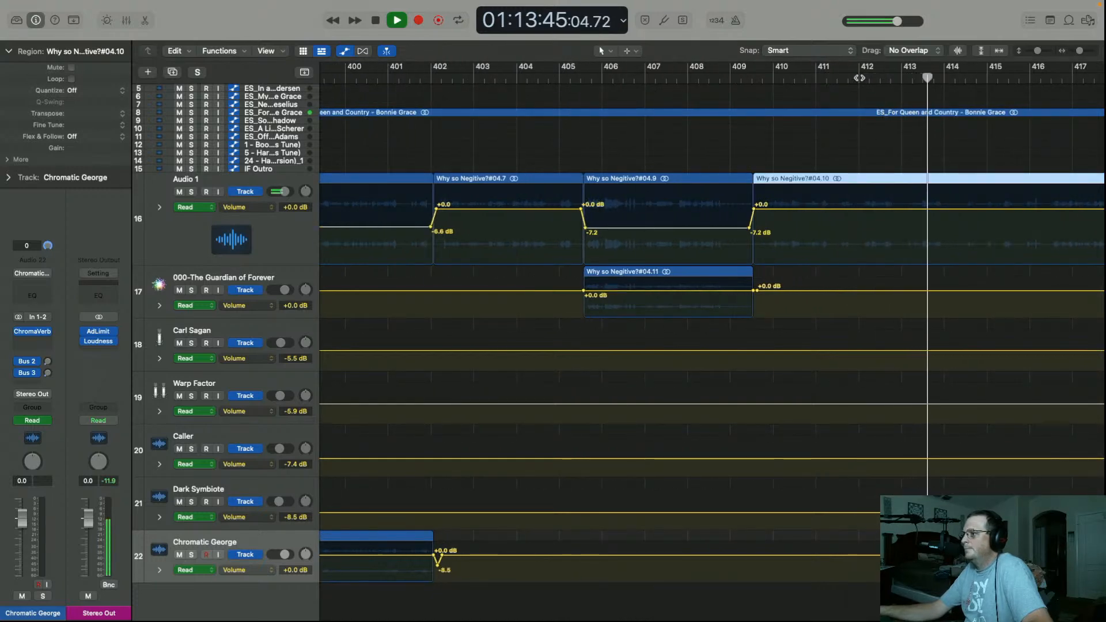
left_click(854, 81)
key("space")
key("super+t")
Play the voice on from about bar 413 to just before bar 431 and stop playback
key("space")
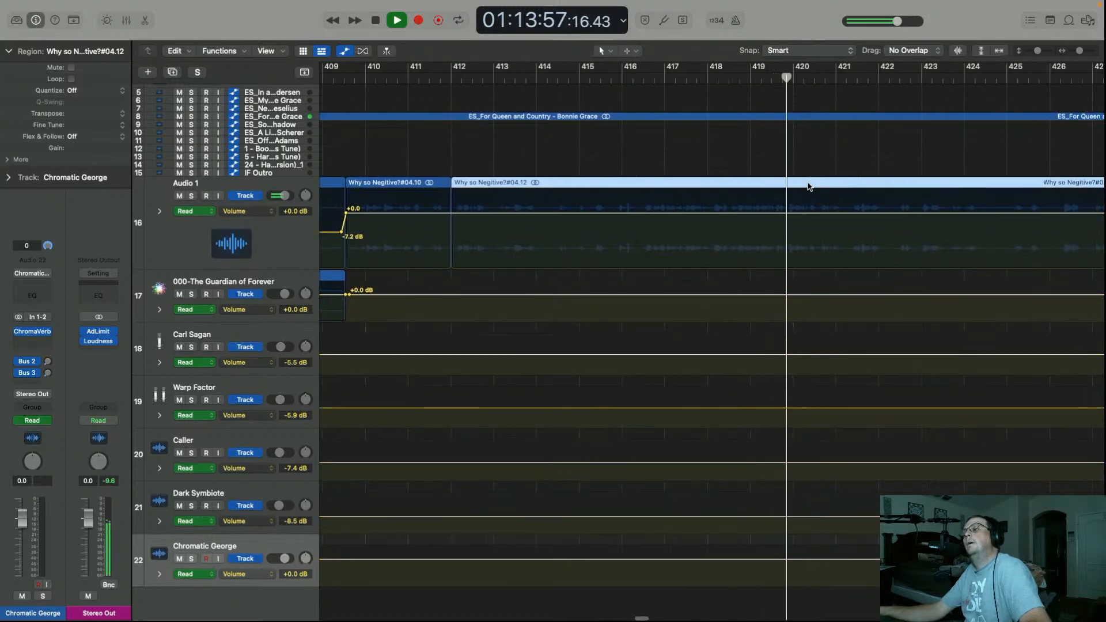
scroll(808, 186, "down", 1)
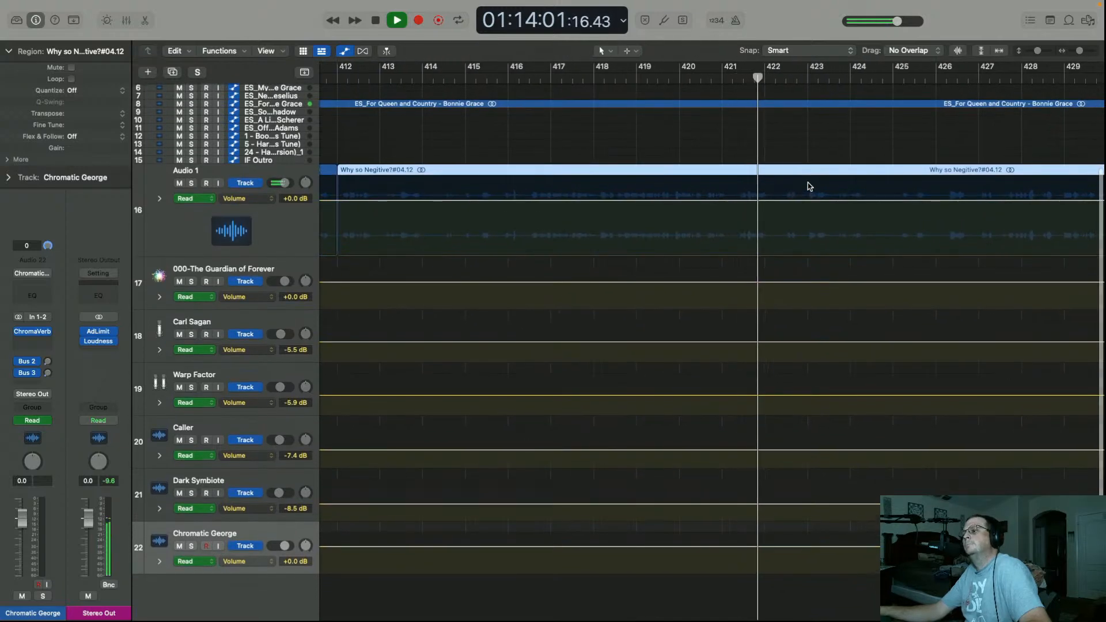
scroll(810, 186, "up", 1)
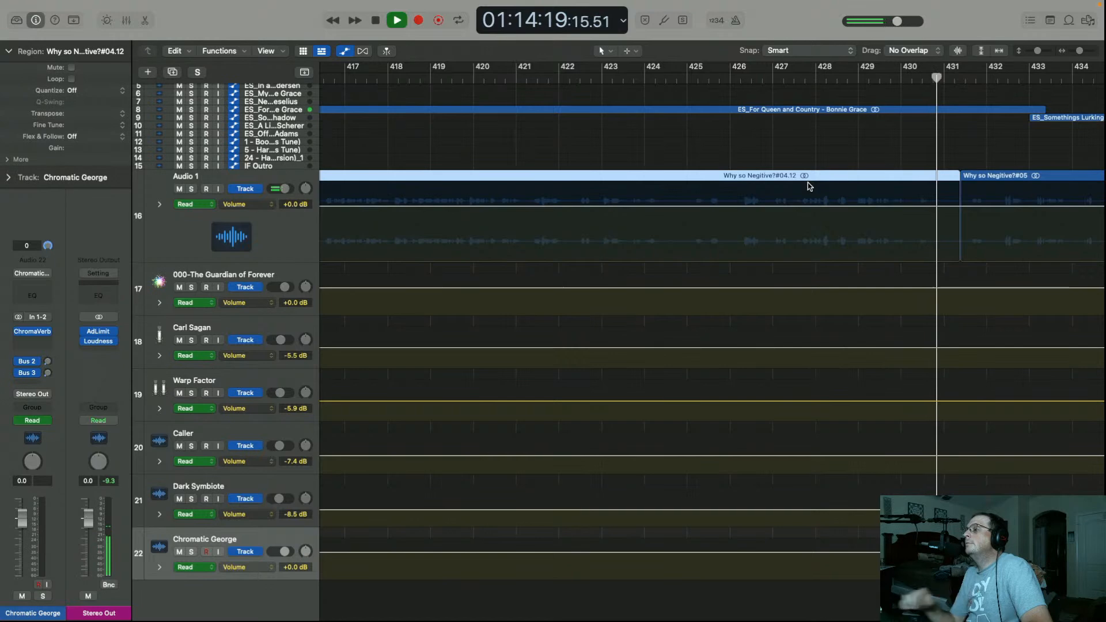
key("space")
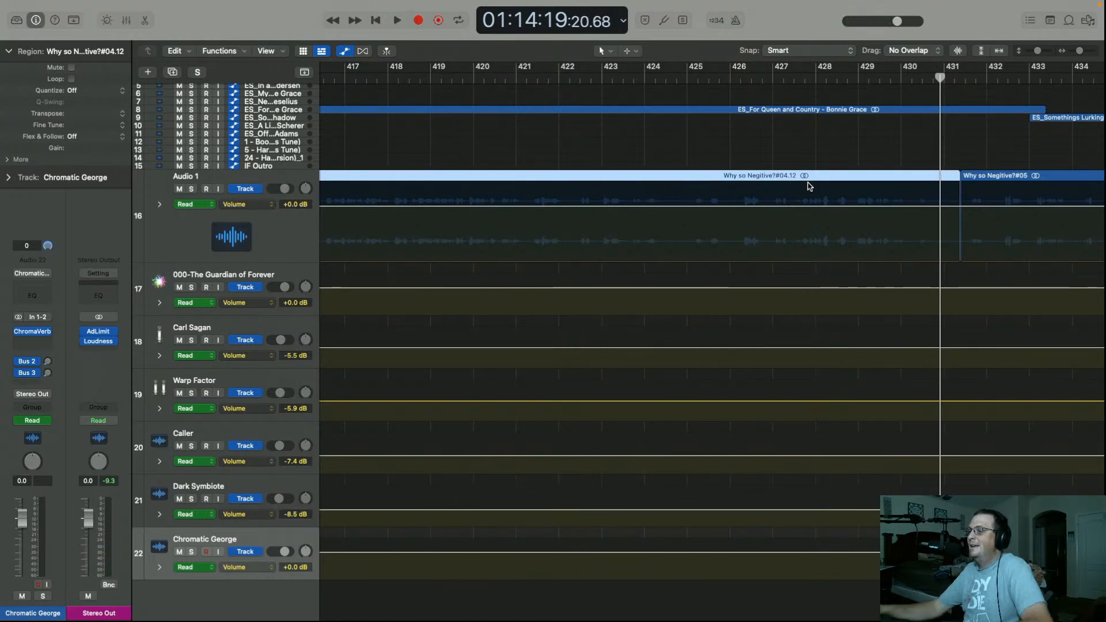
Play from bar 412, split the Audio 1 region just before bar 413 and copy the short phrase to the Warp Factor track
scroll(807, 182, "left", 10)
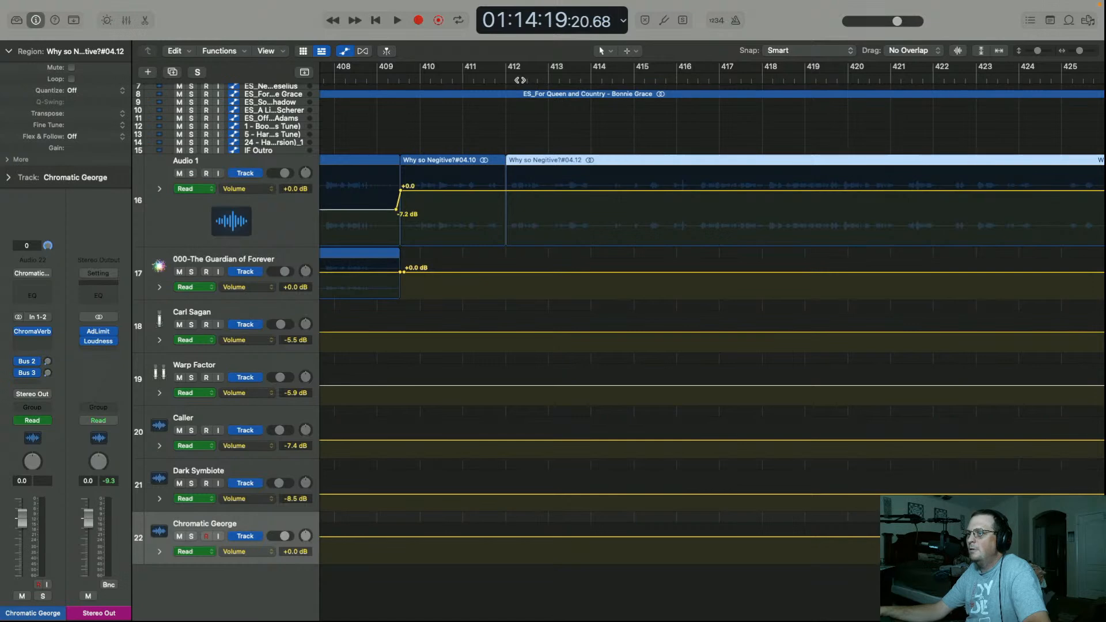
left_click_drag(516, 78, 508, 78)
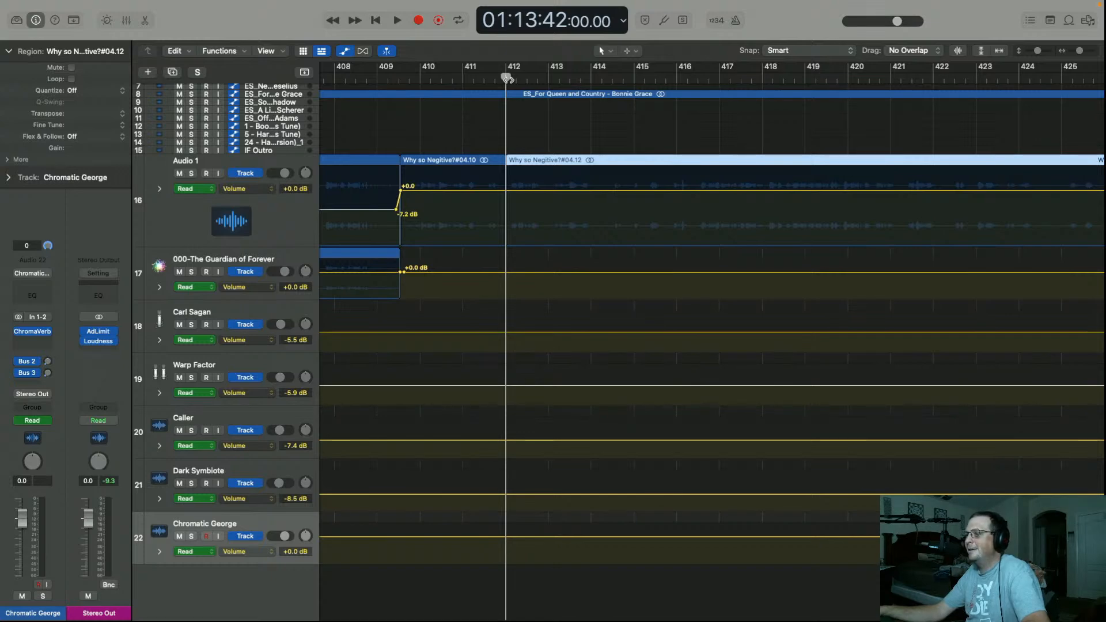
key("space")
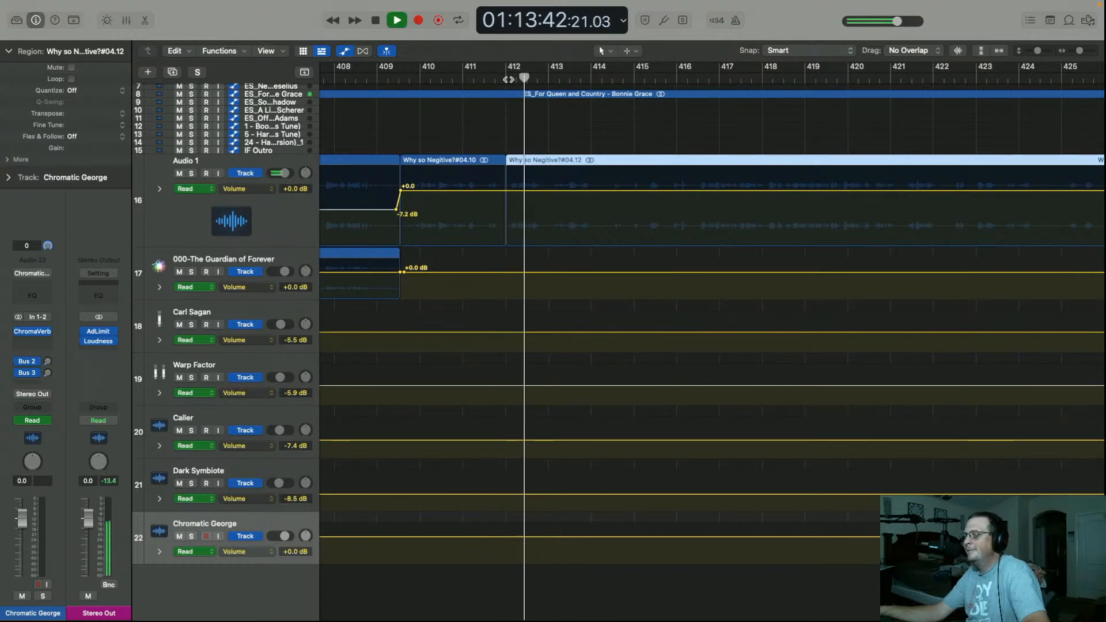
left_click(534, 164)
left_click_drag(534, 164, 530, 388)
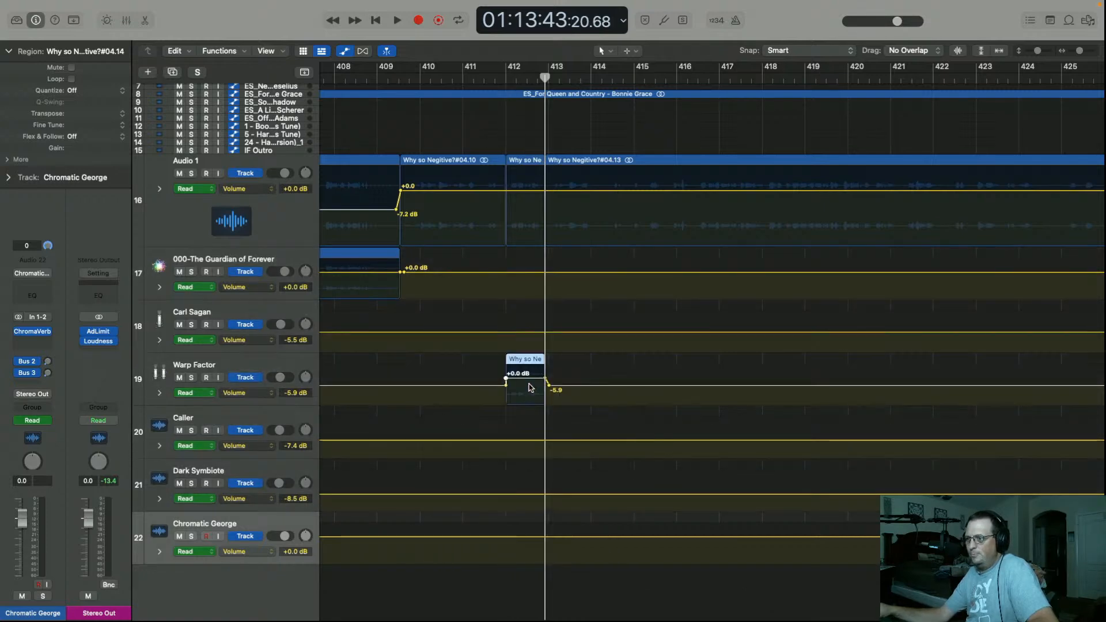
Add volume points around the short phrase on Audio 1, lower the Warp Factor copy to -5.5 dB and check it by playback
left_click(505, 192)
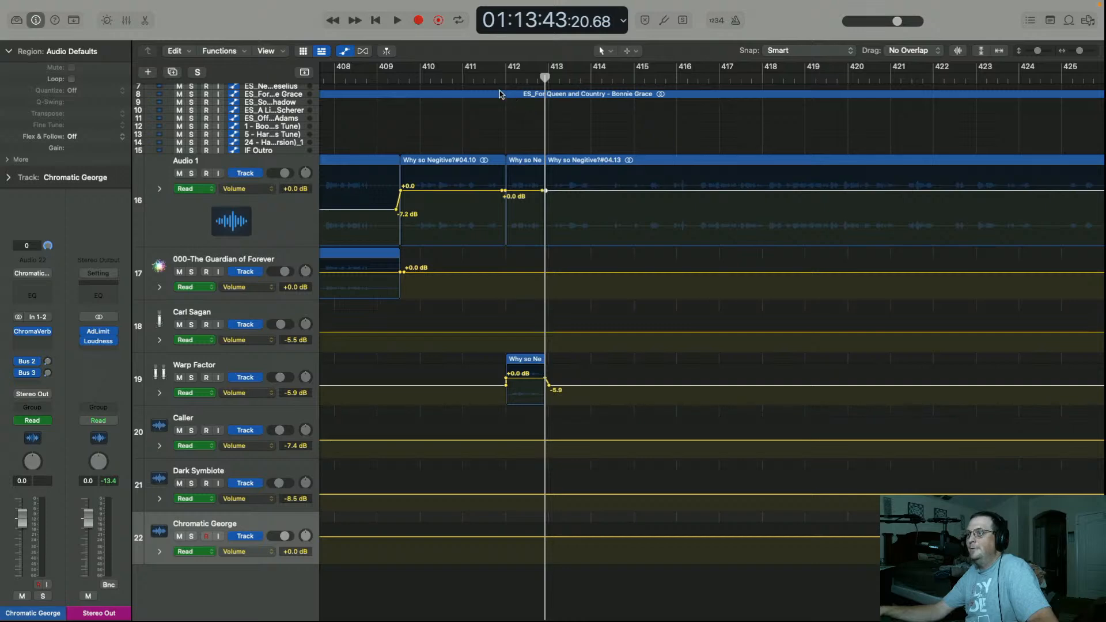
key("space")
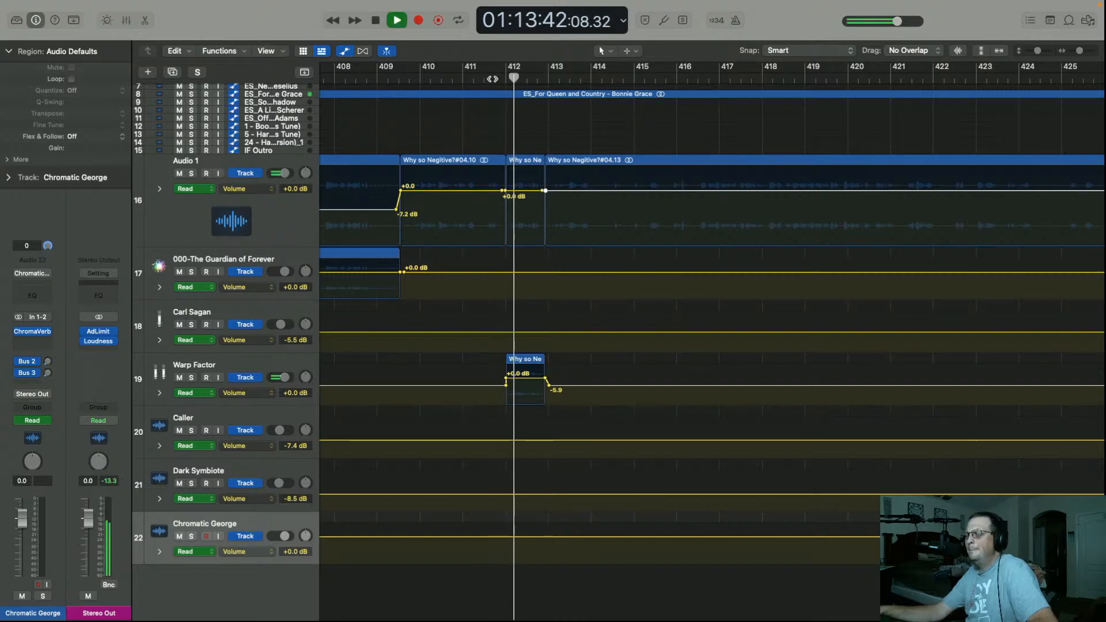
key("space")
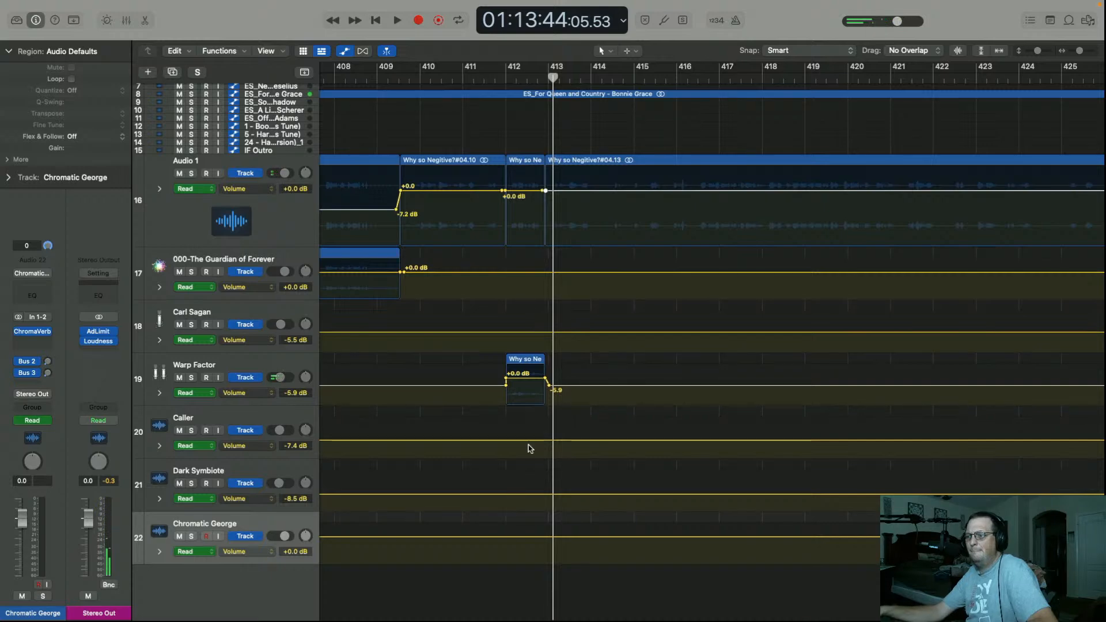
left_click_drag(525, 382, 524, 390)
left_click(492, 79)
key("space")
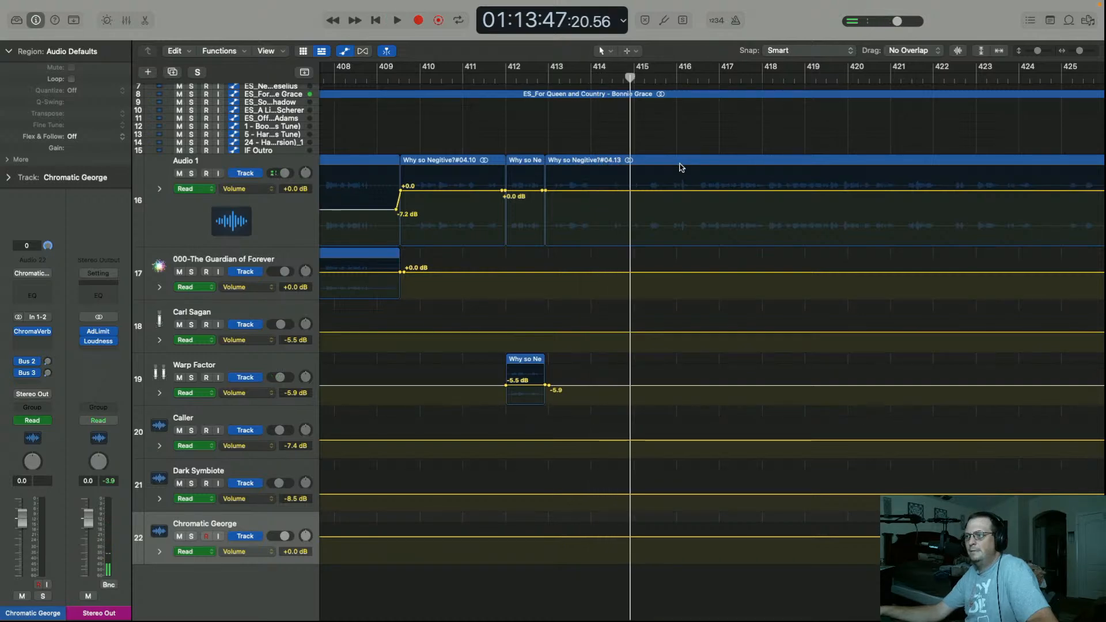
Split Audio 1 just before bar 415 and copy the two-bar phrase to the Guardian of Forever and Carl Sagan tracks
left_click(613, 162)
key("super+t")
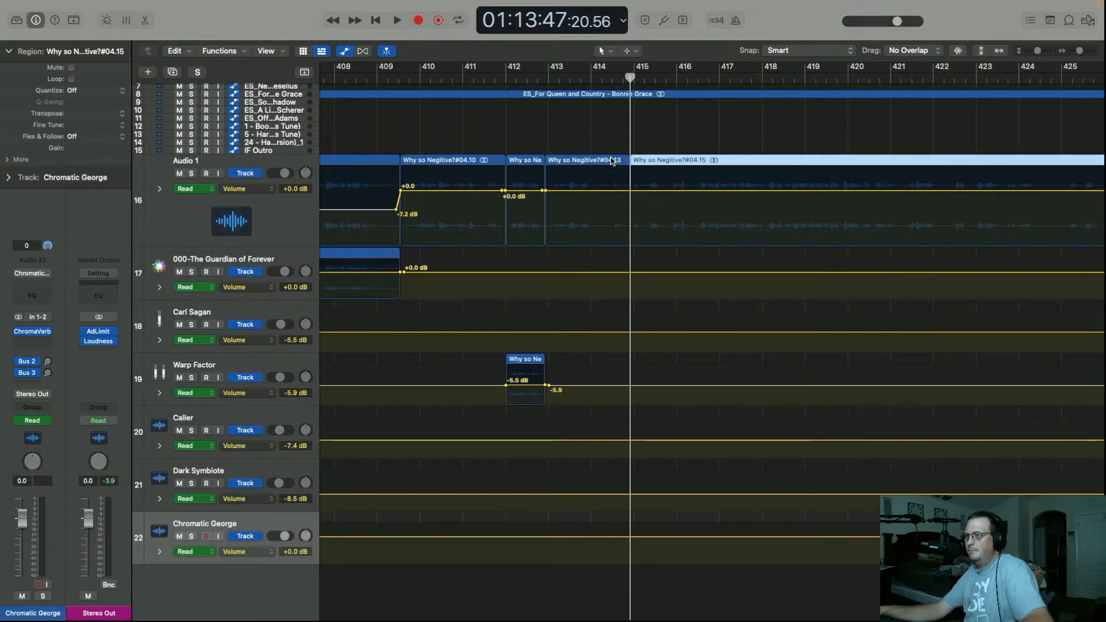
left_click(611, 161)
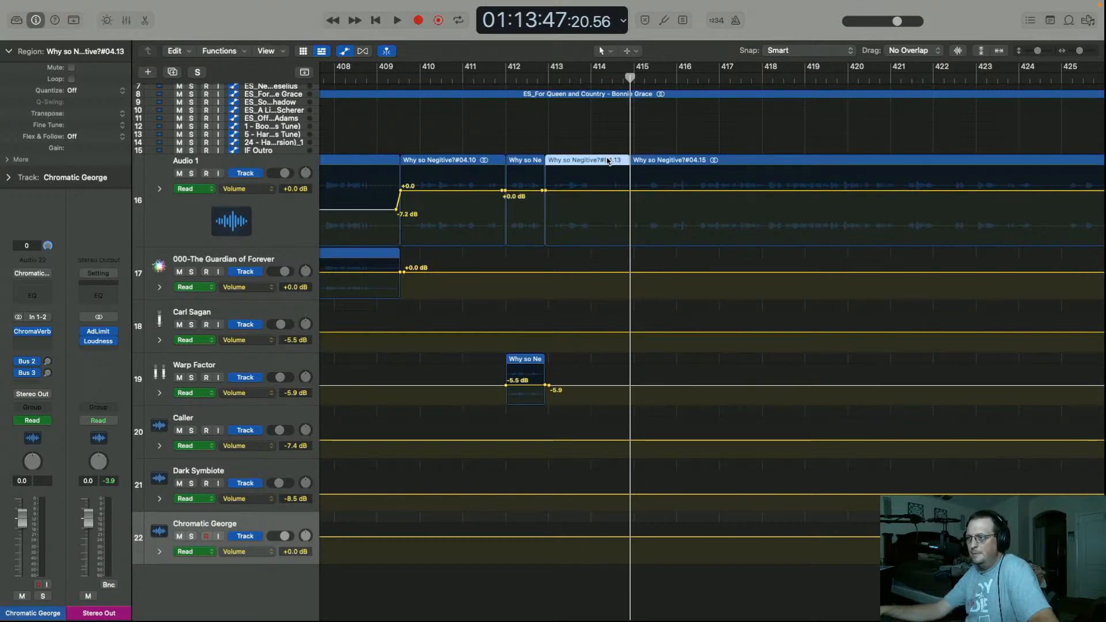
left_click_drag(608, 161, 607, 277)
left_click_drag(589, 161, 594, 336)
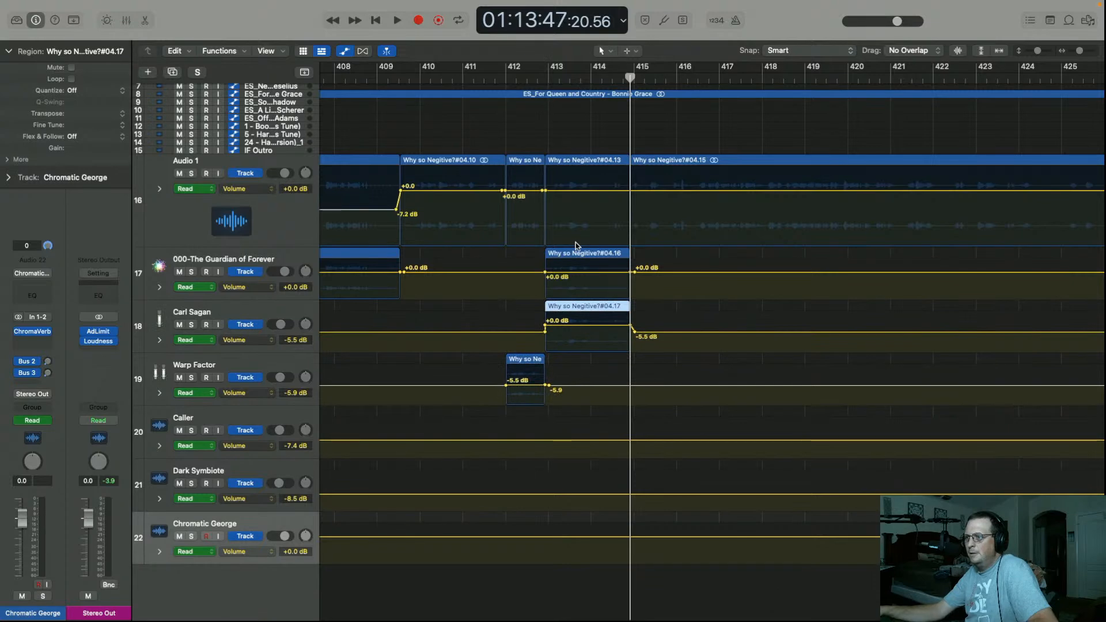
Lower the Audio 1 volume under the two-bar phrase to -6.6 dB and play it back to about bar 415
left_click(628, 191)
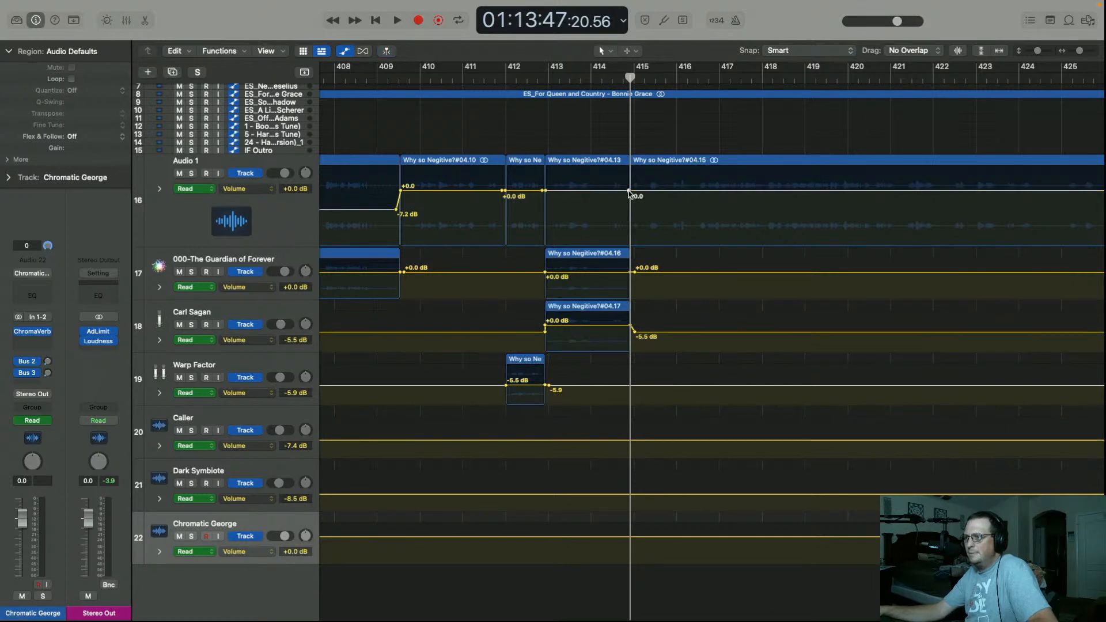
left_click_drag(620, 195, 616, 213)
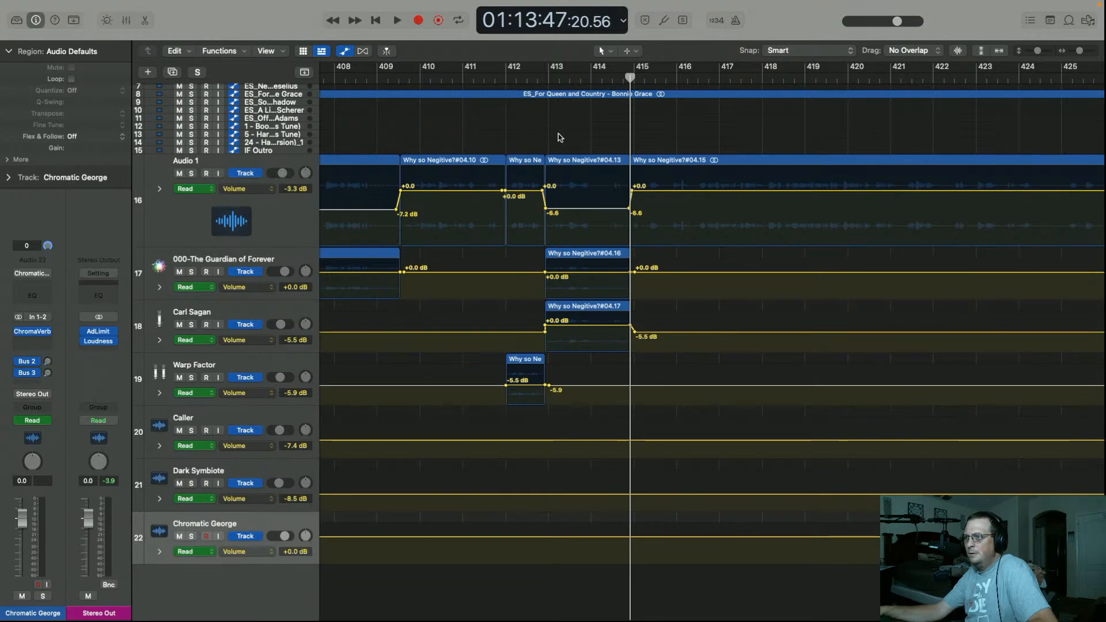
left_click(482, 80)
key("space")
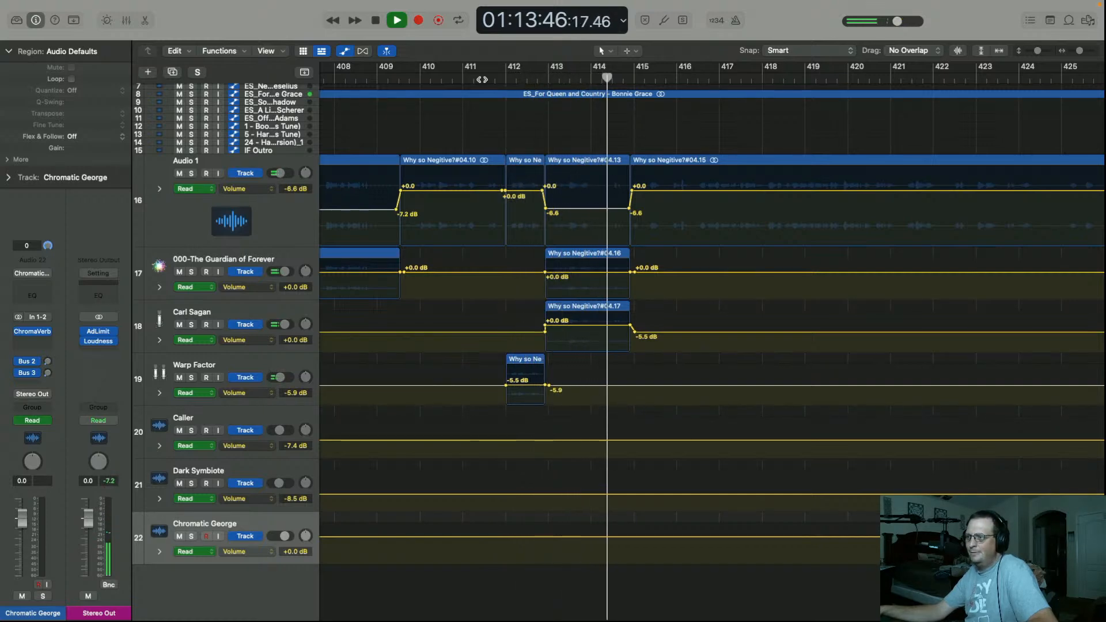
key("space")
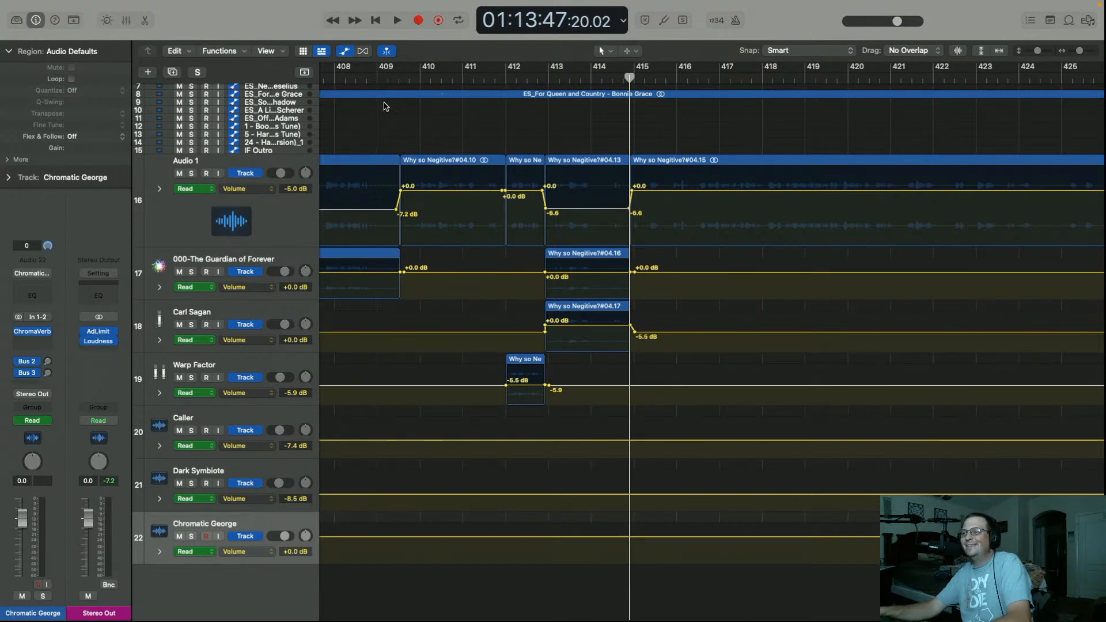
Replay the layered phrases from bar 409 to just past bar 415 and stop playback
left_click(377, 78)
key("space")
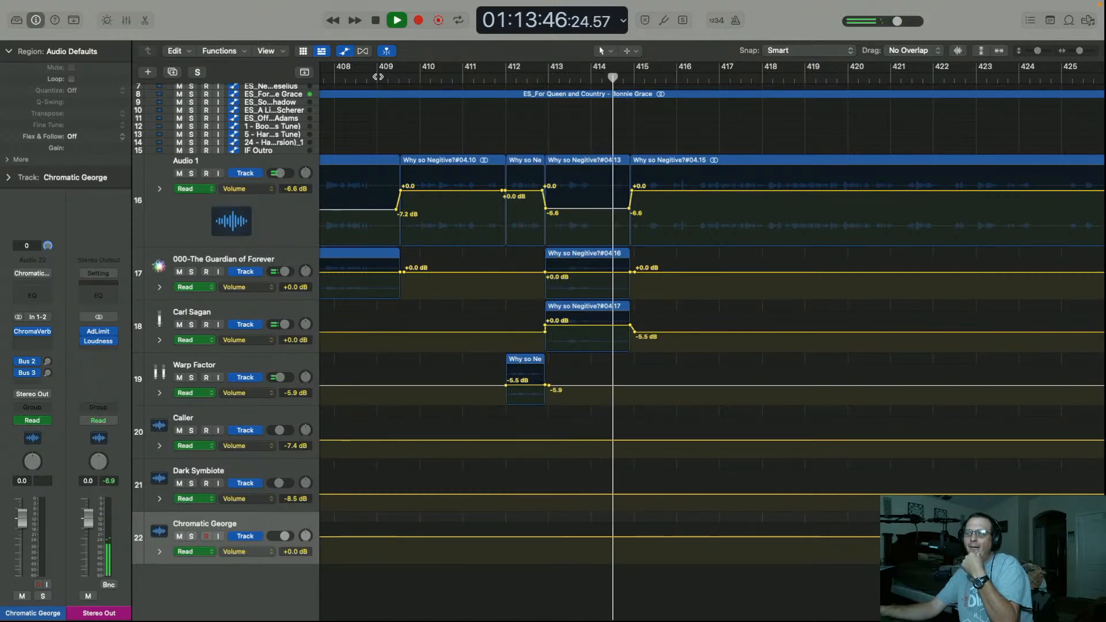
key("space")
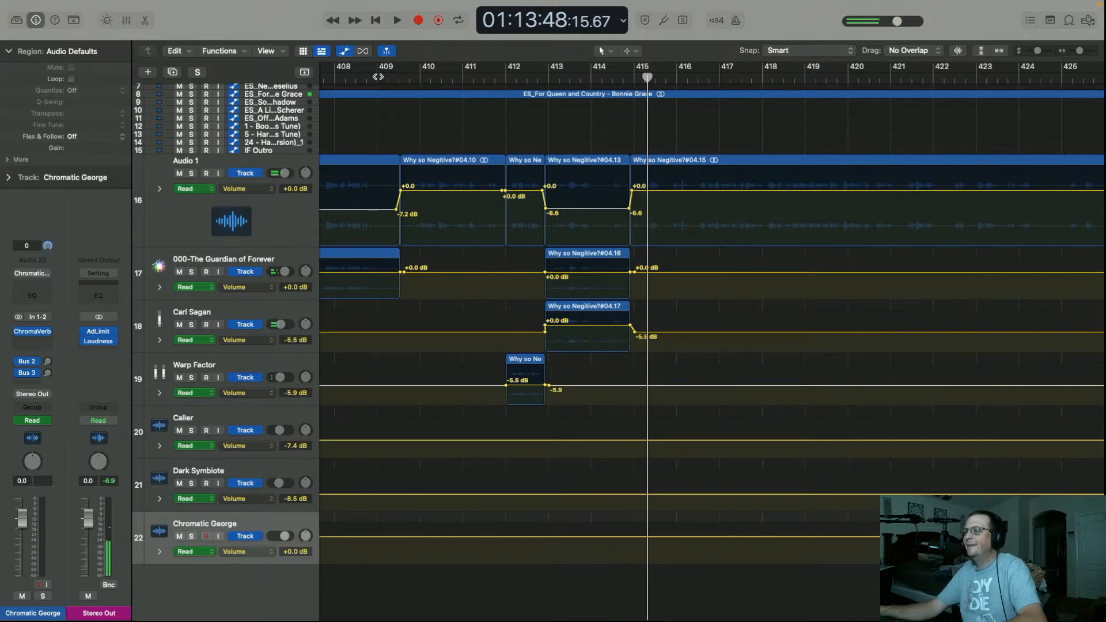
Copy the Audio 1 region that starts just before bar 415 to the Chromatic George track
left_click(831, 164)
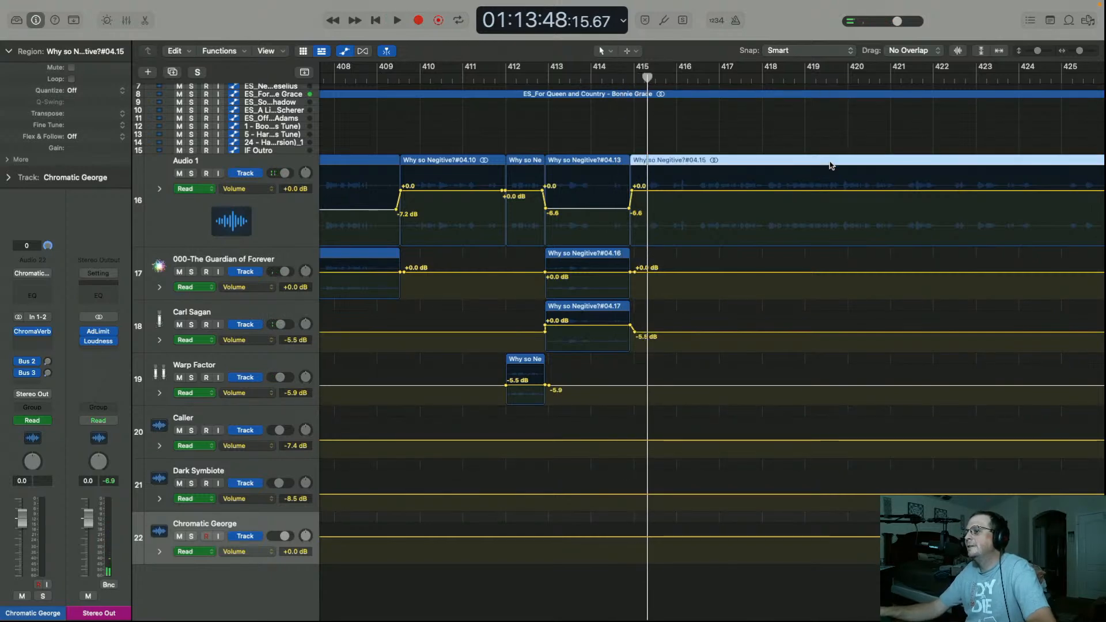
scroll(831, 165, "right", 5)
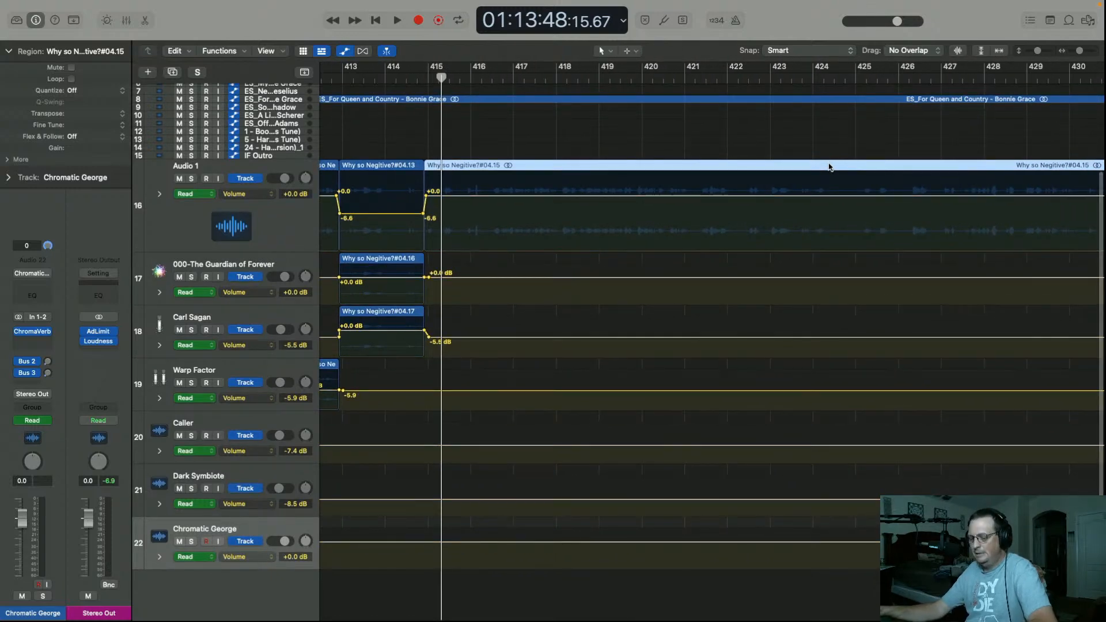
left_click_drag(830, 167, 824, 531)
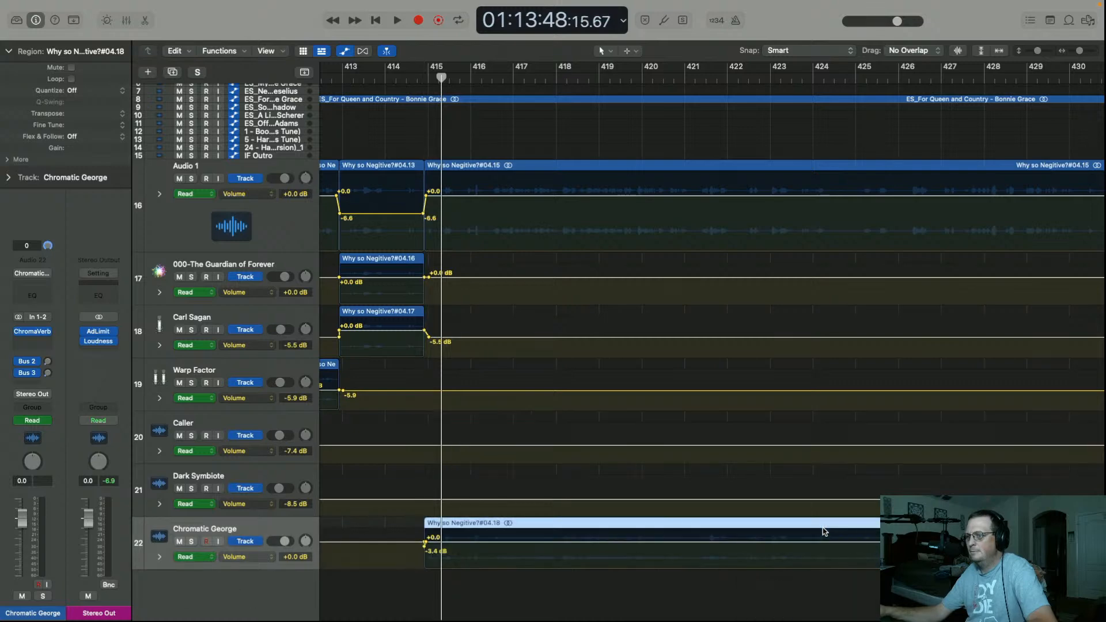
Add volume points at the region's end near bar 431 on Audio 1 and lower its volume to -7.9 dB
scroll(885, 177, "right", 5)
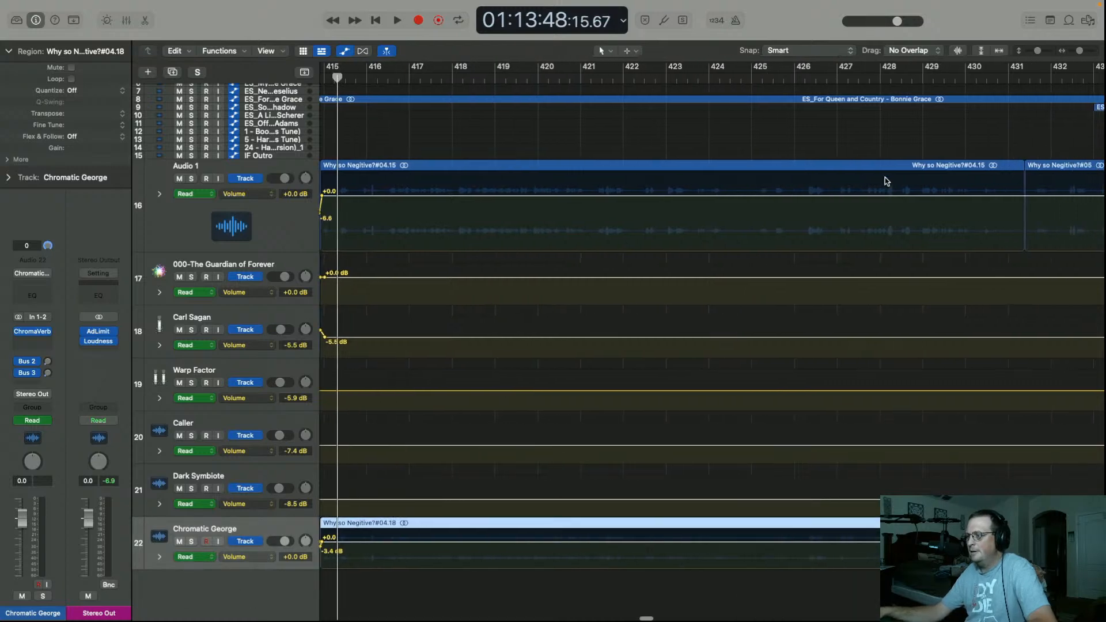
left_click(917, 198)
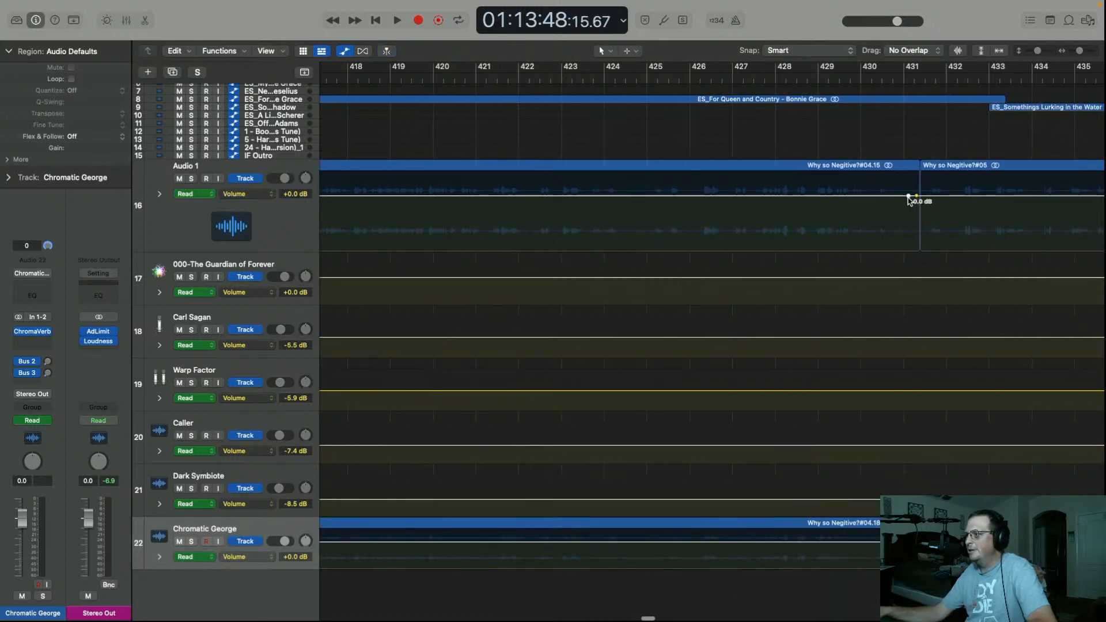
scroll(570, 214, "left", 9)
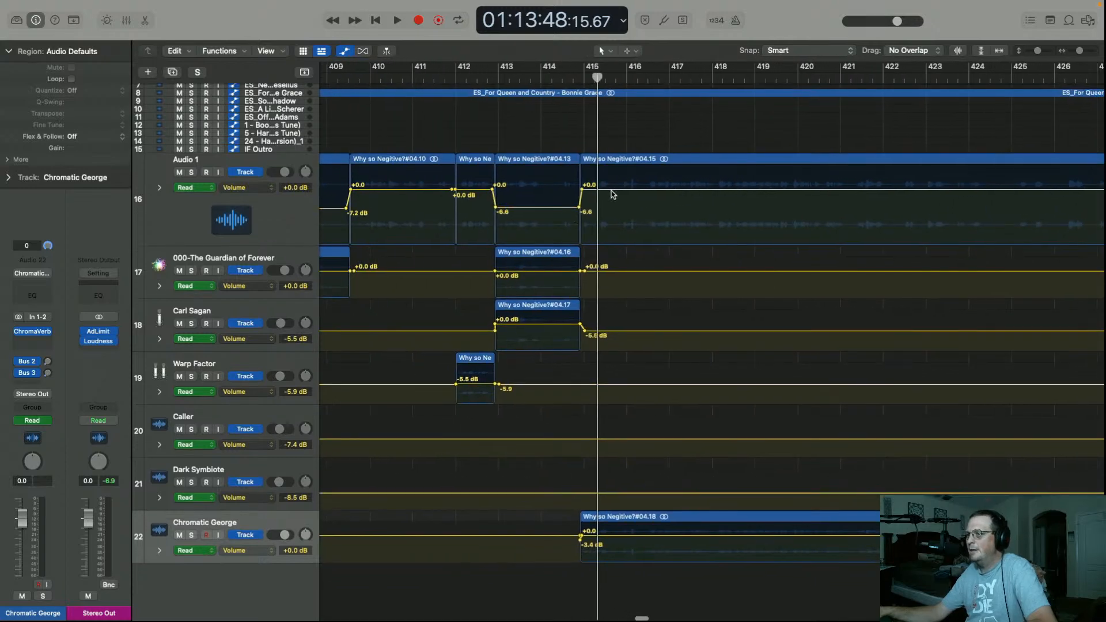
left_click_drag(828, 192, 825, 213)
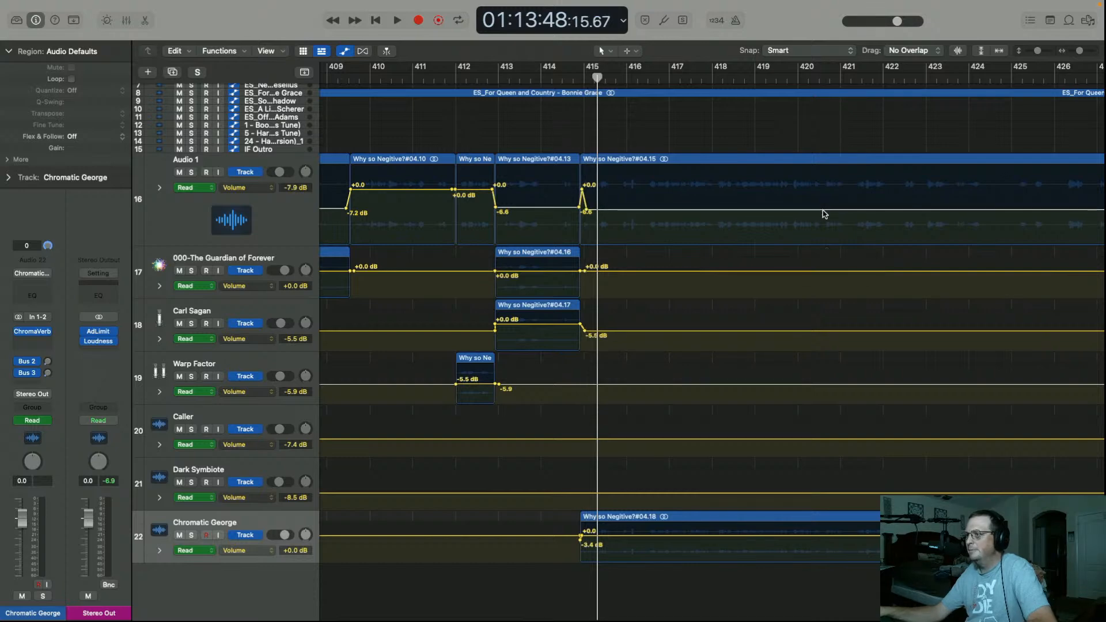
Play from before bar 412 to just past bar 433 with the view following the playhead, and stop playback
scroll(723, 241, "left", 3)
left_click(537, 83)
key("space")
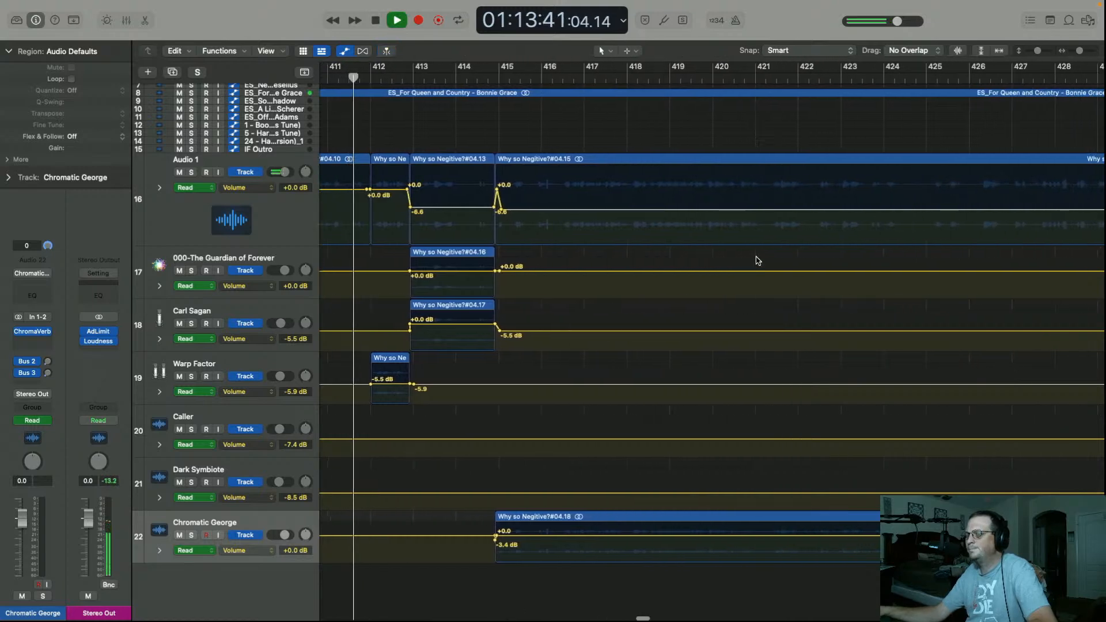
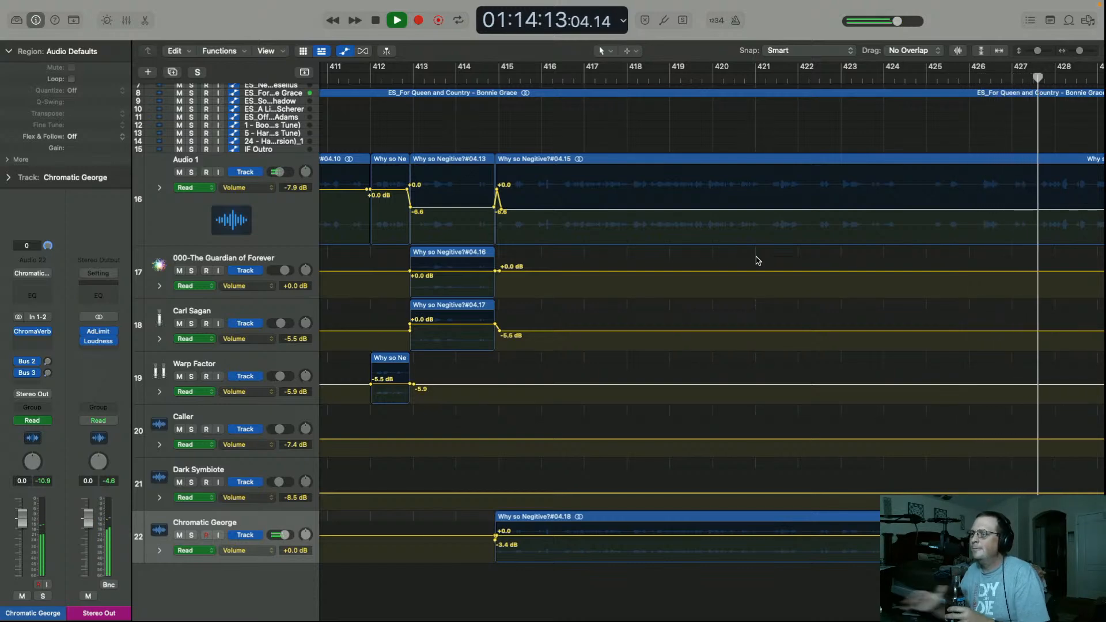
left_click(387, 51)
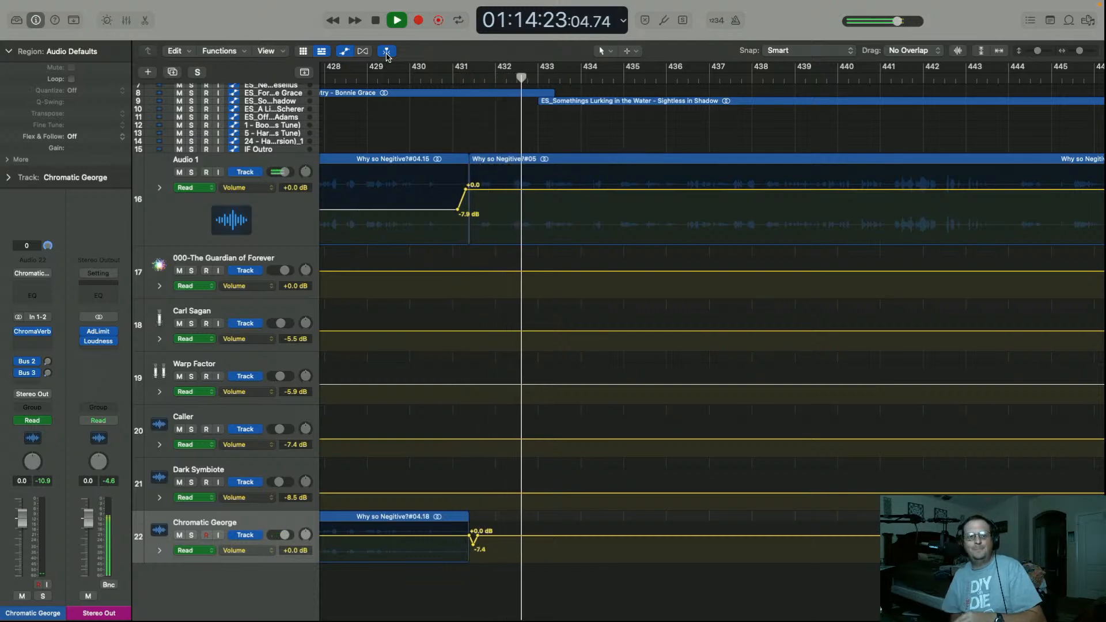
key("space")
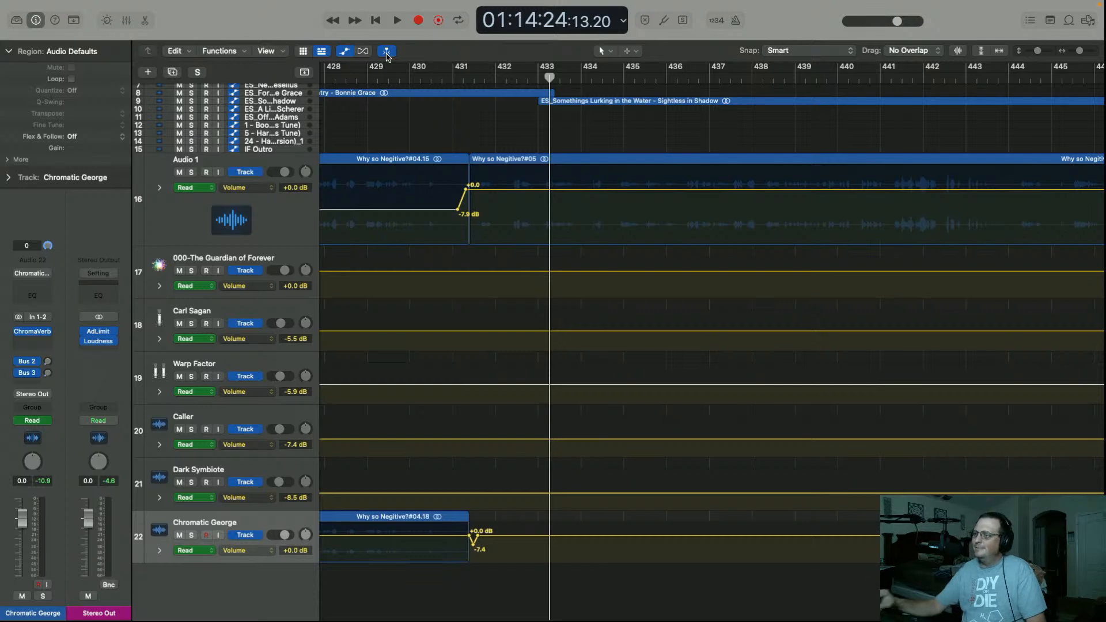
Set the playhead back to about bar 390, ahead of the first Chromatic George phrase
scroll(476, 221, "down", 8)
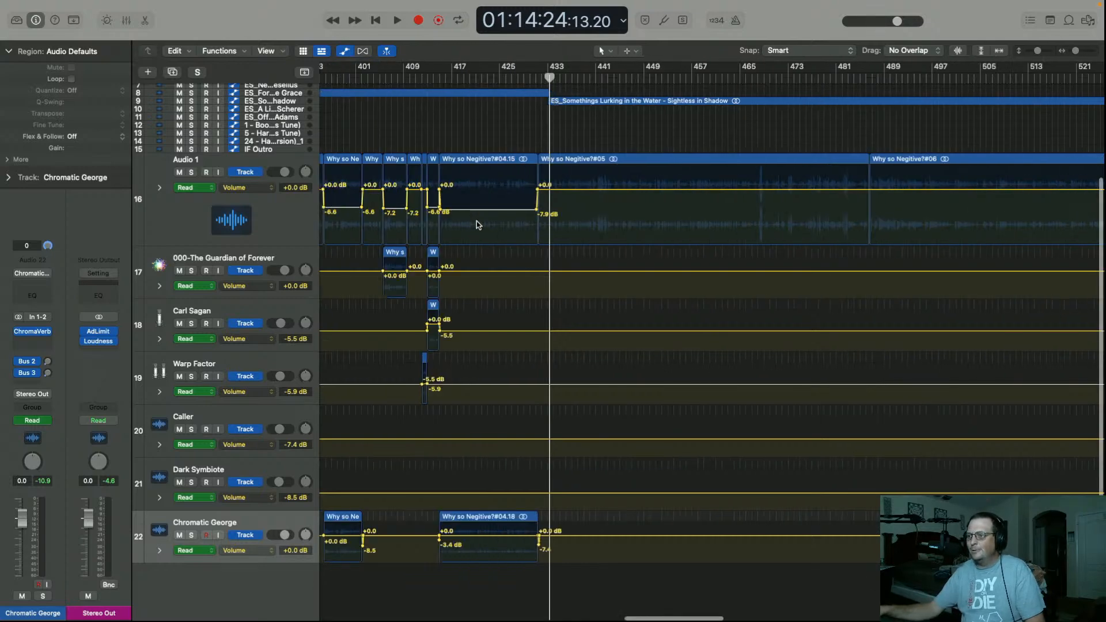
scroll(476, 223, "left", 2)
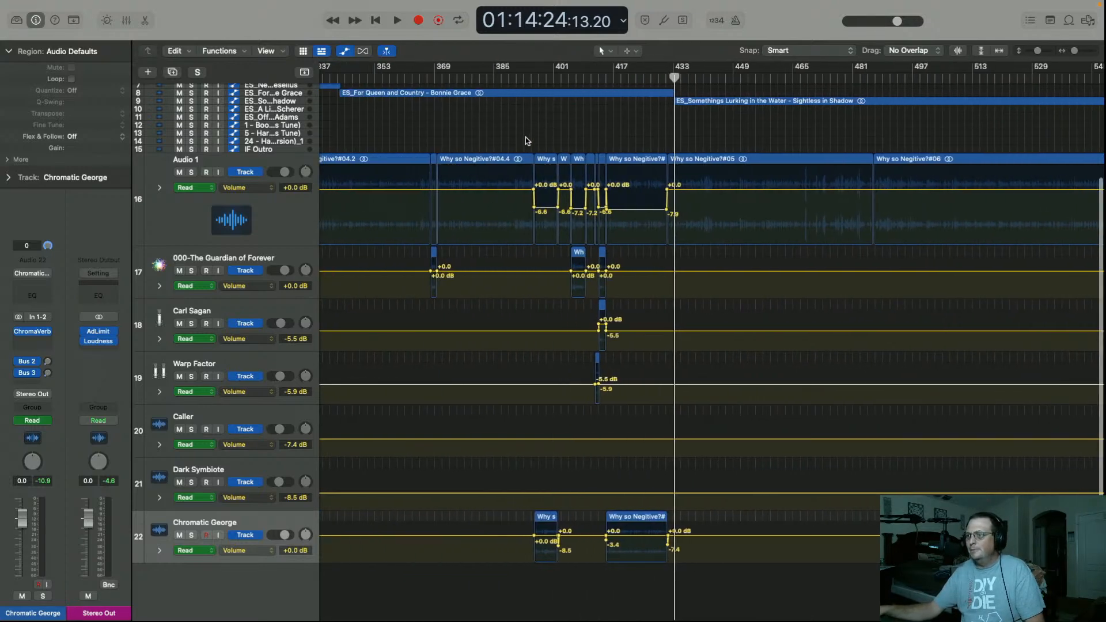
left_click(512, 77)
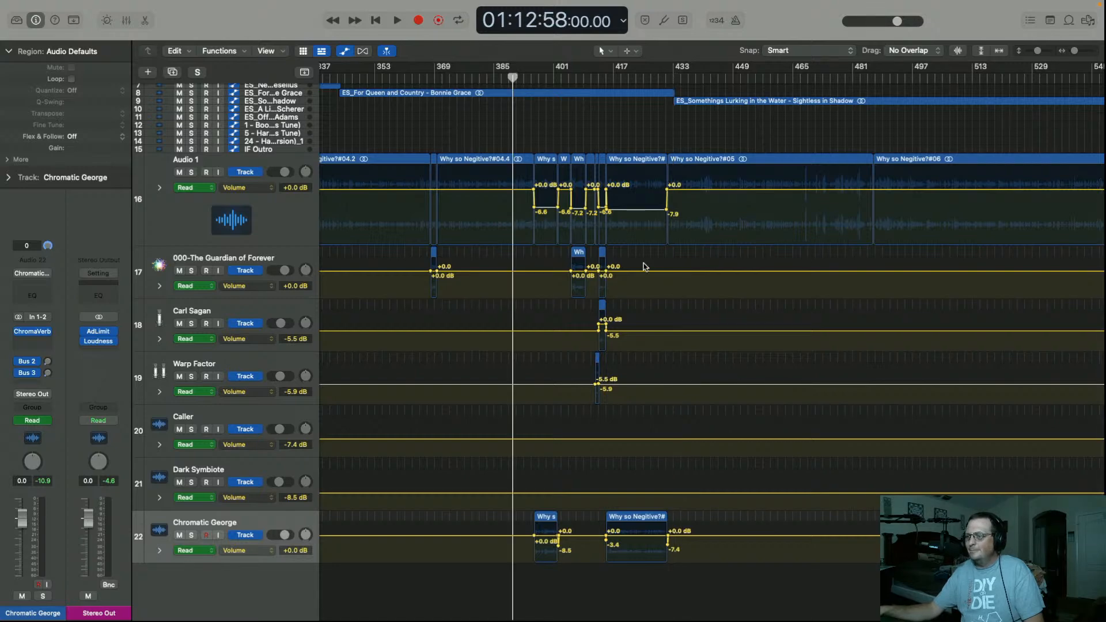
Play from about bar 390 through the Chromatic George and Guardian of Forever phrases, zoomed in around bars 397 to 415
key("space")
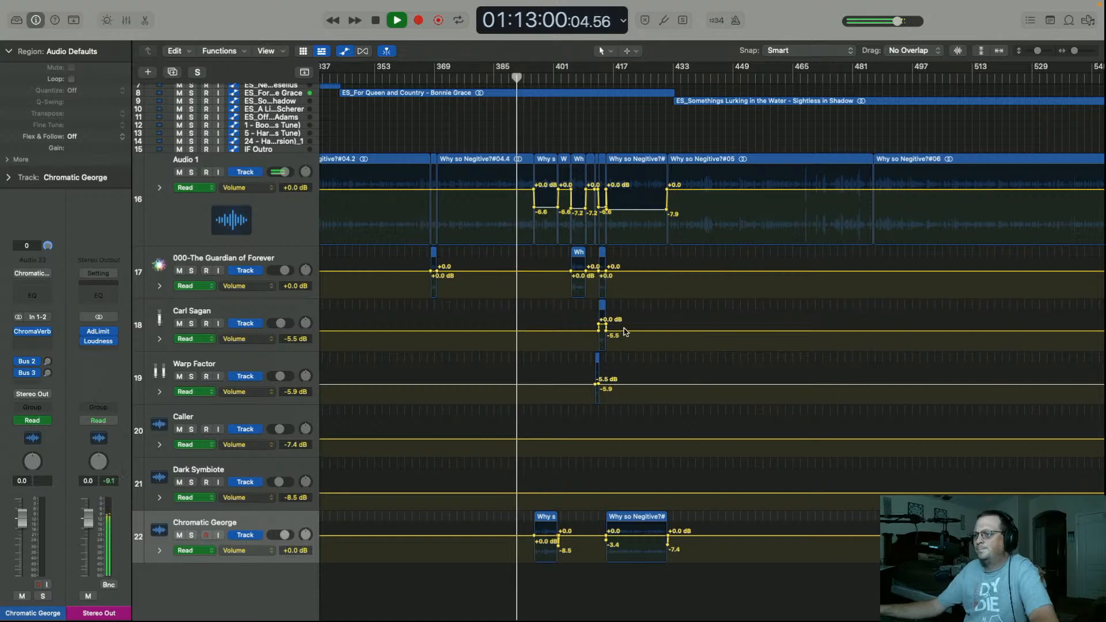
key("super+Right")
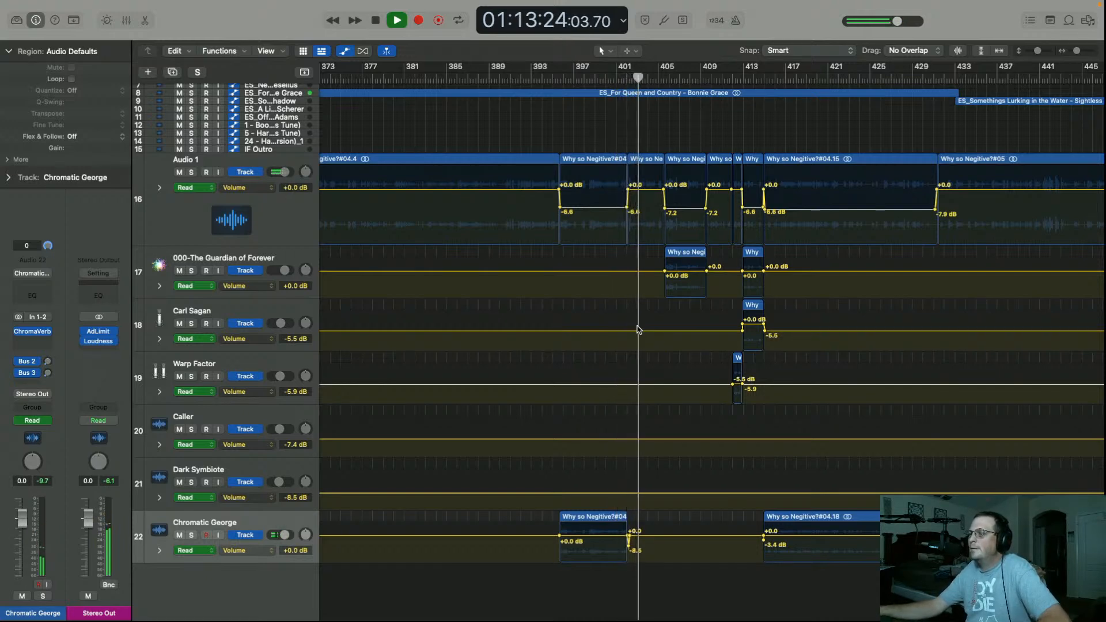
key("super+Right")
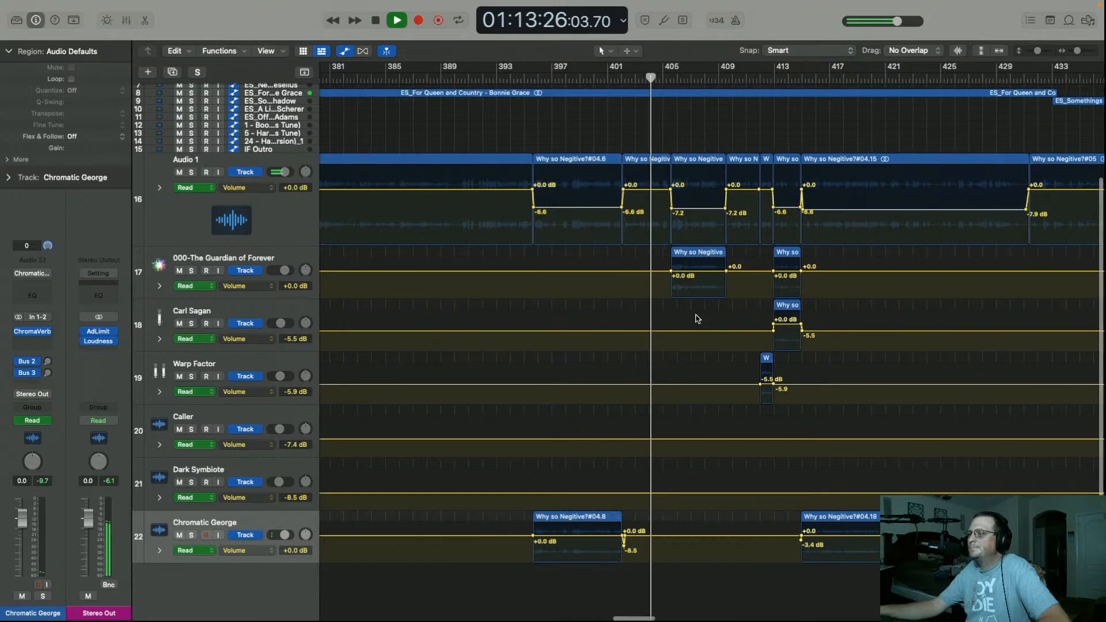
scroll(685, 315, "up", 5)
scroll(686, 315, "down", 1)
Split the Audio 1 region between bars 413 and 415 just past bar 414 and copy its end piece to the Warp Factor track
left_click(977, 216)
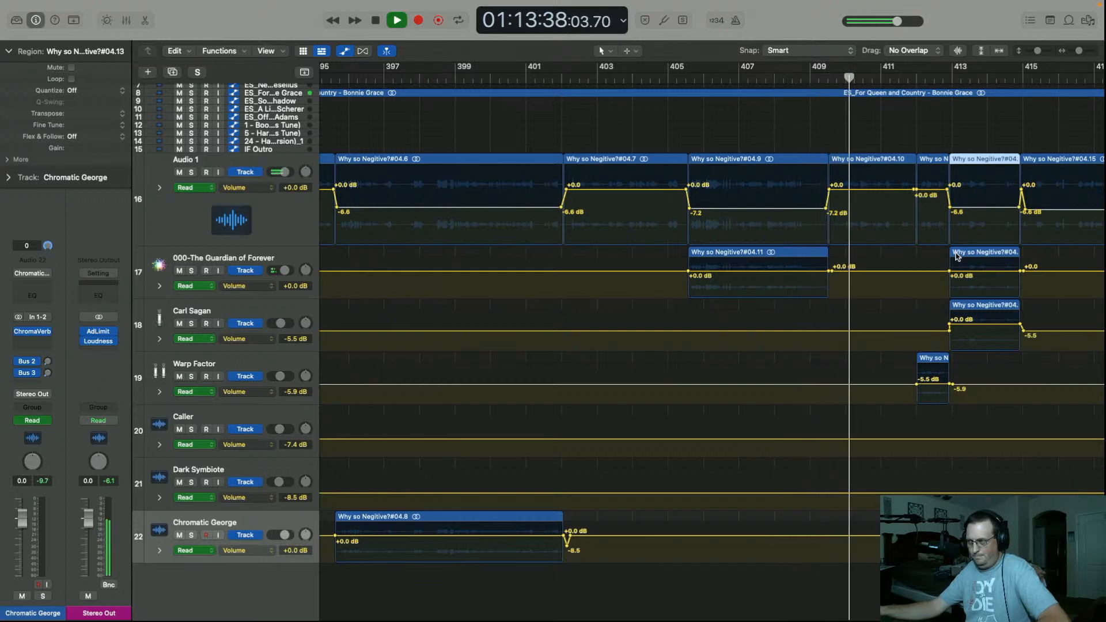
scroll(955, 256, "right", 1)
scroll(956, 256, "right", 6)
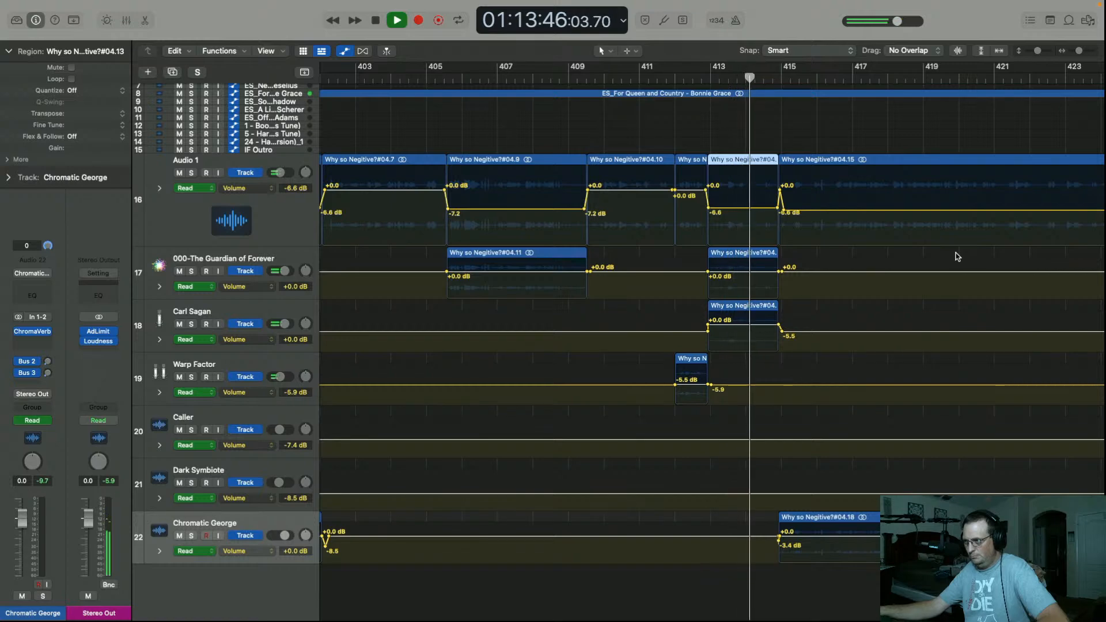
key("space")
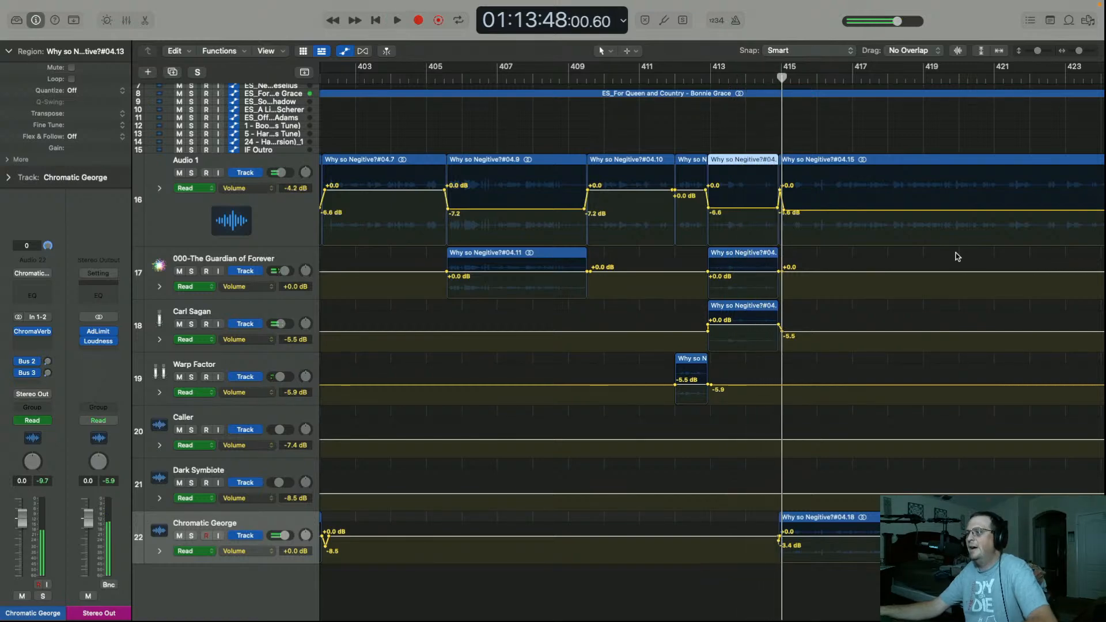
left_click(760, 81)
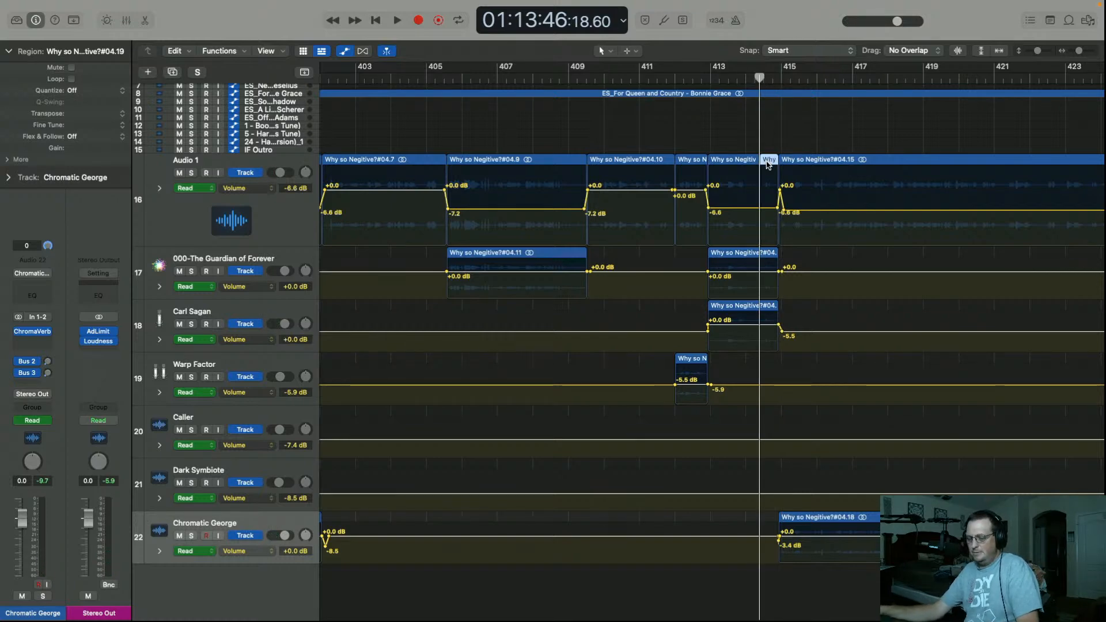
left_click_drag(768, 166, 769, 377)
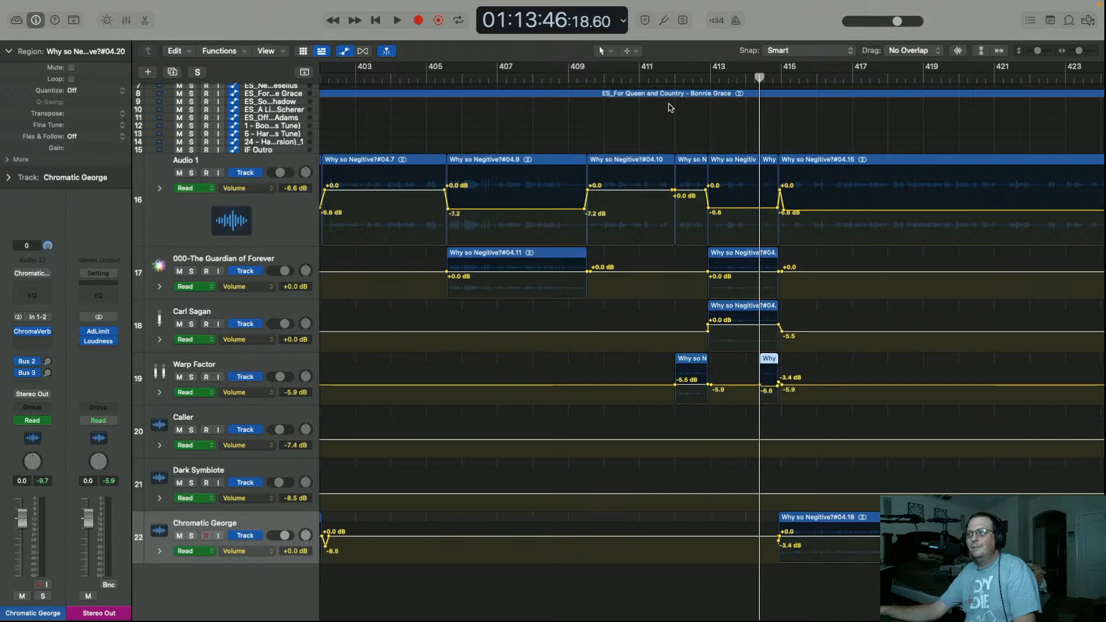
Play from just before bar 411 to beyond bar 461 with the view following the playhead to check the effects and find the next phrase
left_click(631, 78)
key("space")
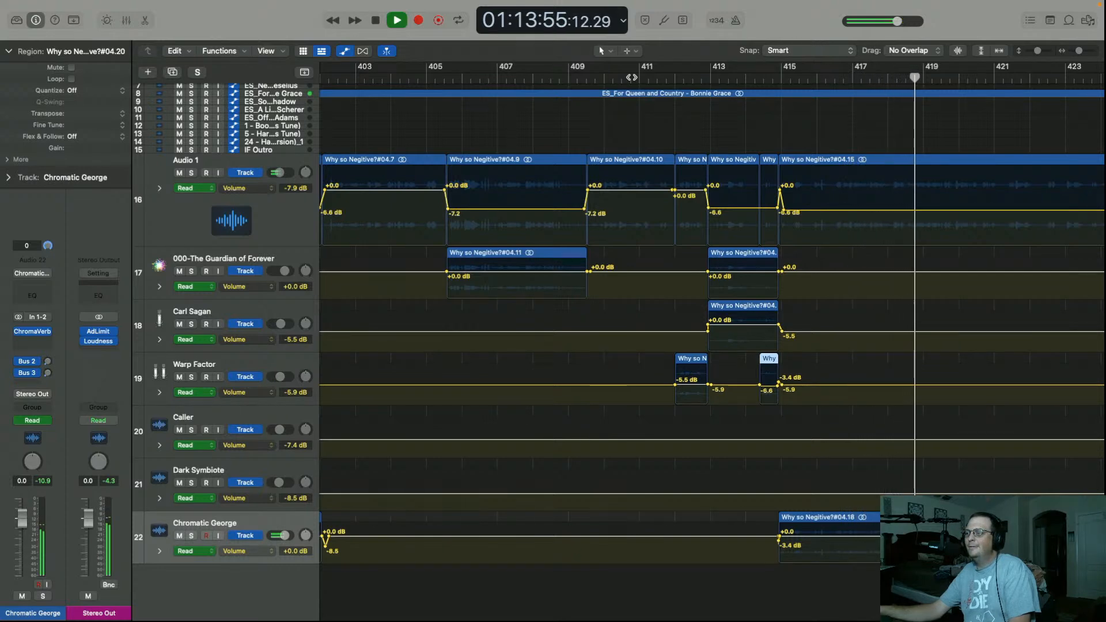
scroll(632, 77, "up", 1)
scroll(632, 77, "right", 5)
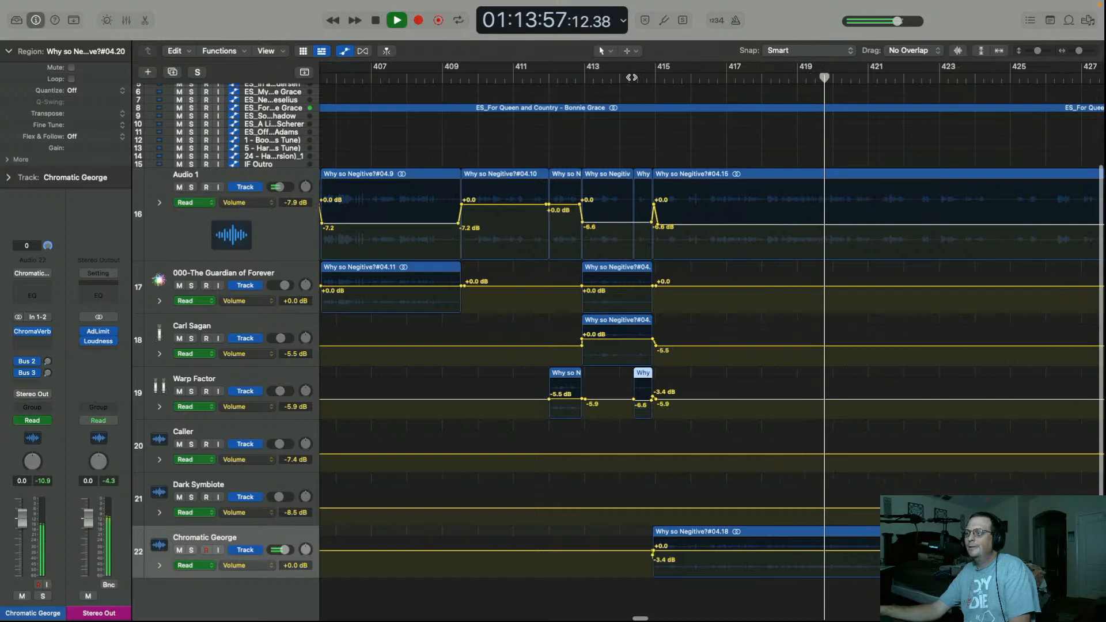
scroll(632, 77, "down", 1)
scroll(632, 77, "right", 1)
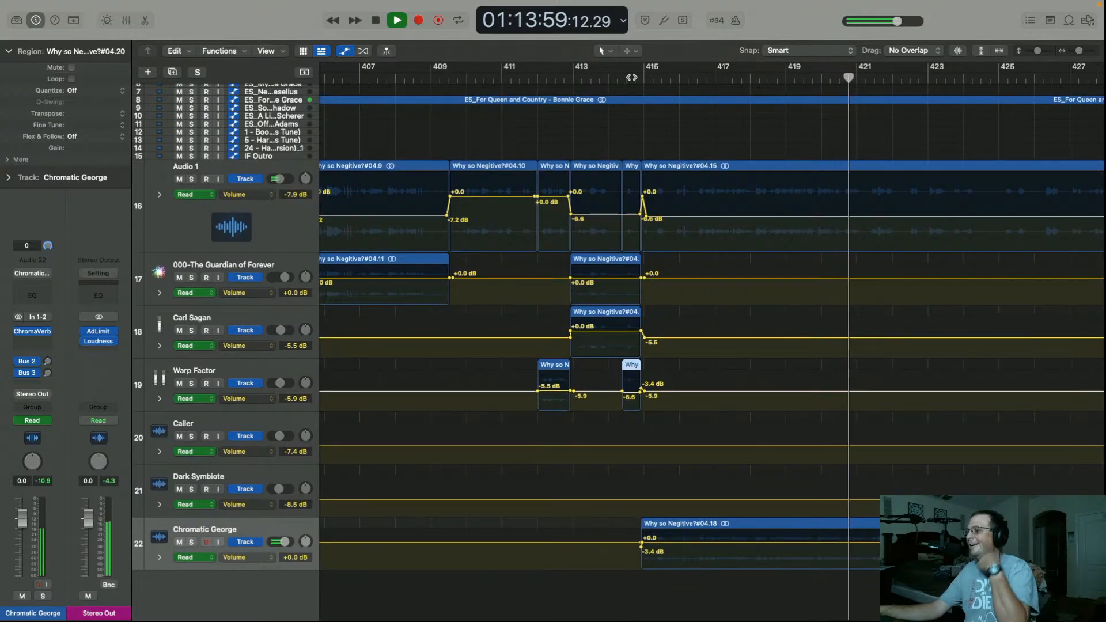
scroll(632, 77, "right", 2)
scroll(632, 77, "right", 8)
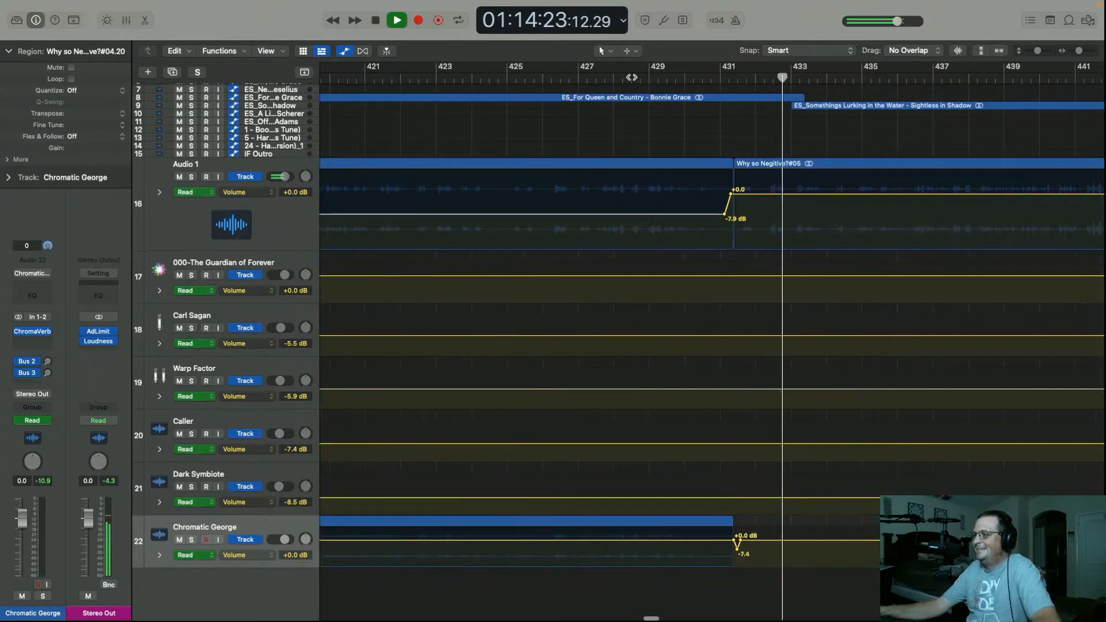
scroll(632, 77, "right", 2)
scroll(632, 78, "left", 5)
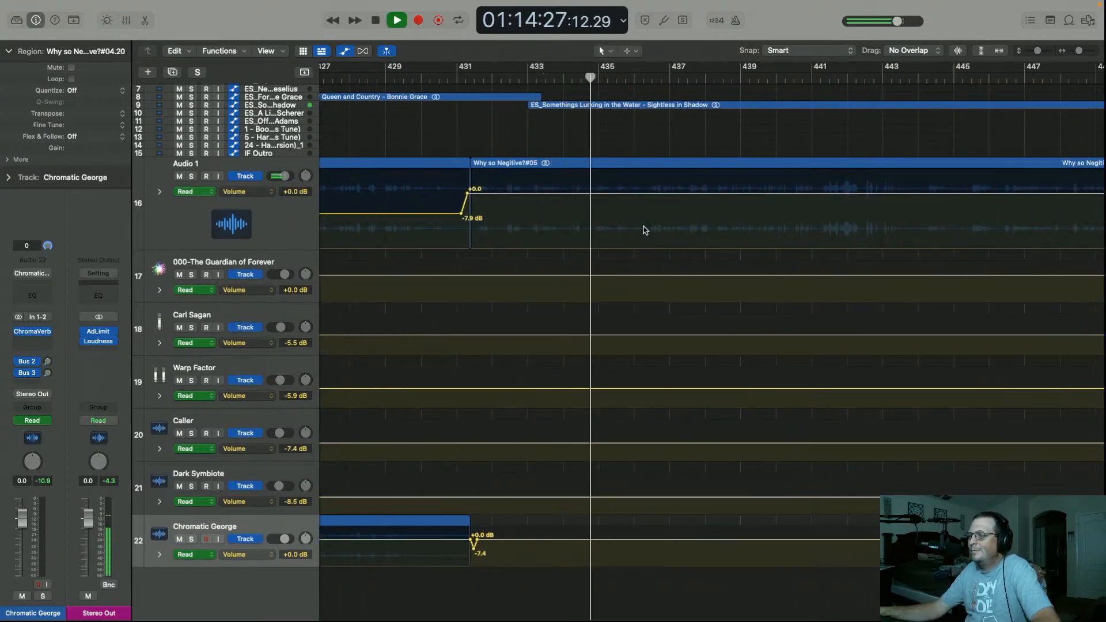
scroll(645, 230, "right", 2)
scroll(645, 230, "right", 2)
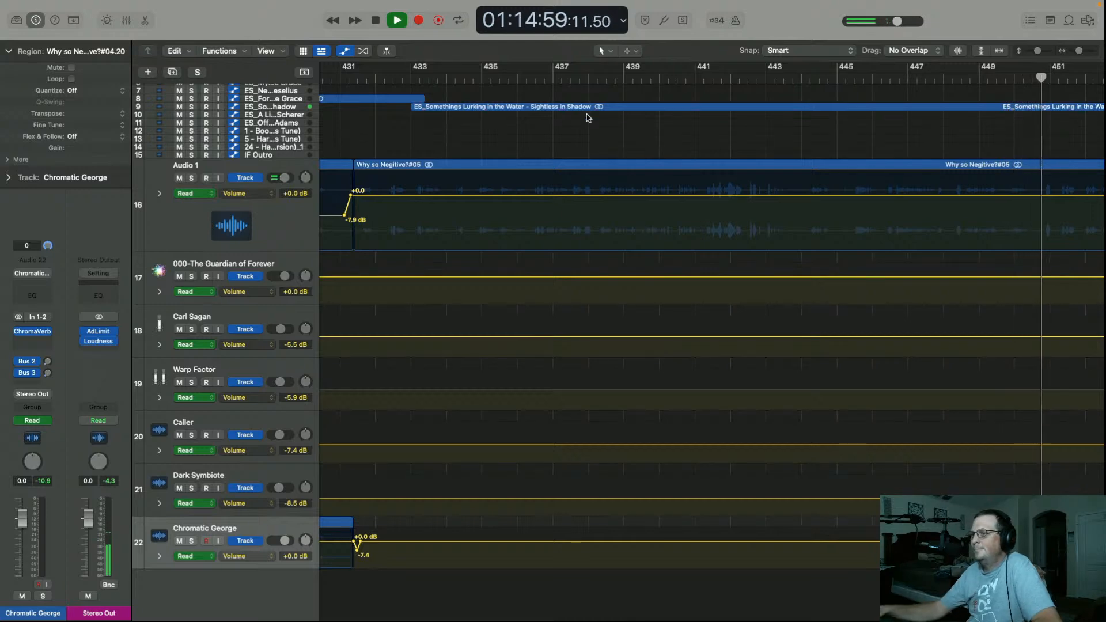
left_click(387, 51)
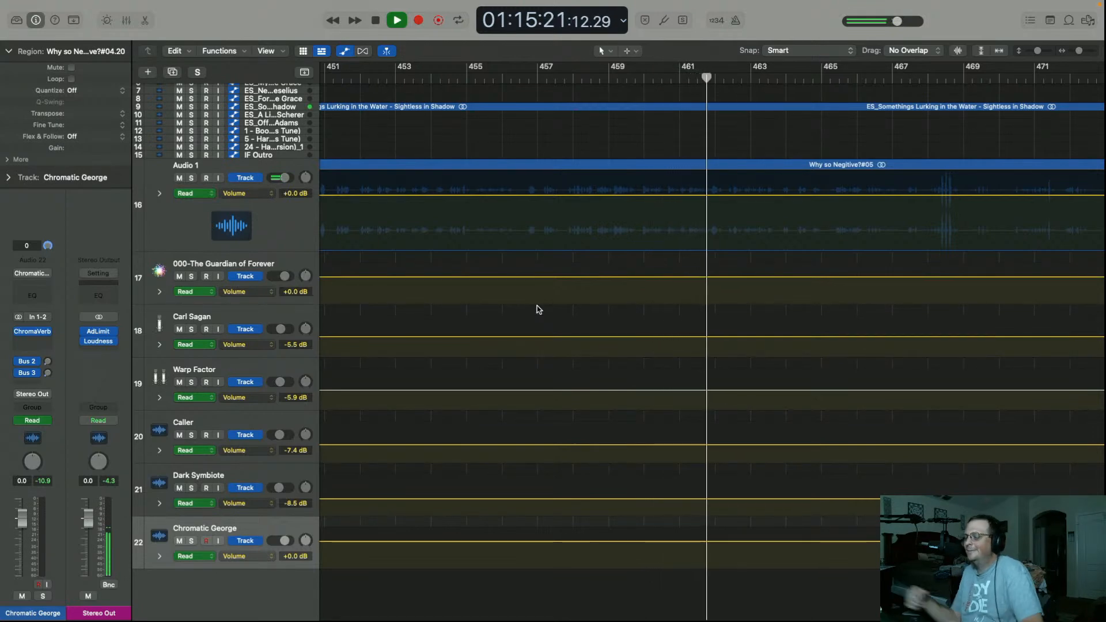
Stop playback and split the Audio 1 region at bar 468, just ahead of the three loud peaks
left_click(924, 171)
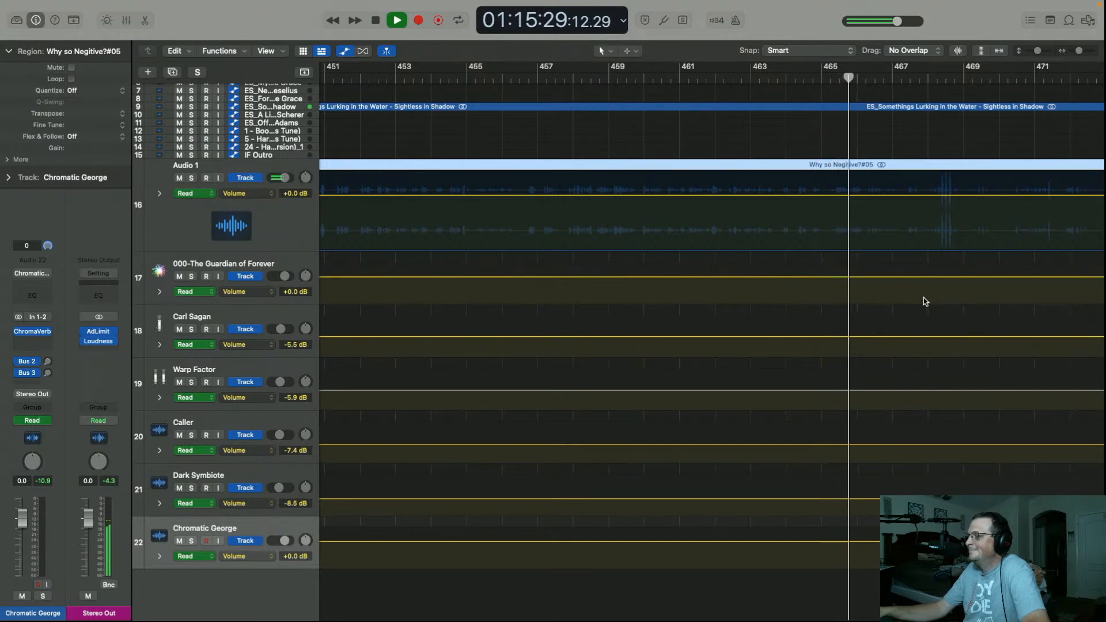
scroll(924, 301, "right", 5)
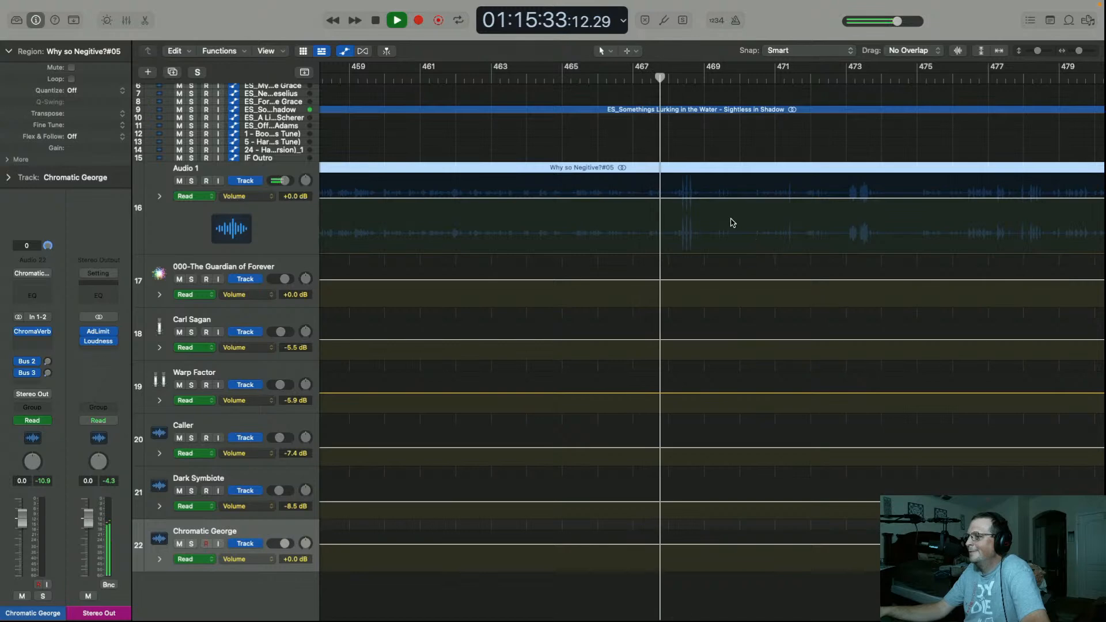
key("space")
left_click(657, 80)
left_click_drag(661, 79, 666, 78)
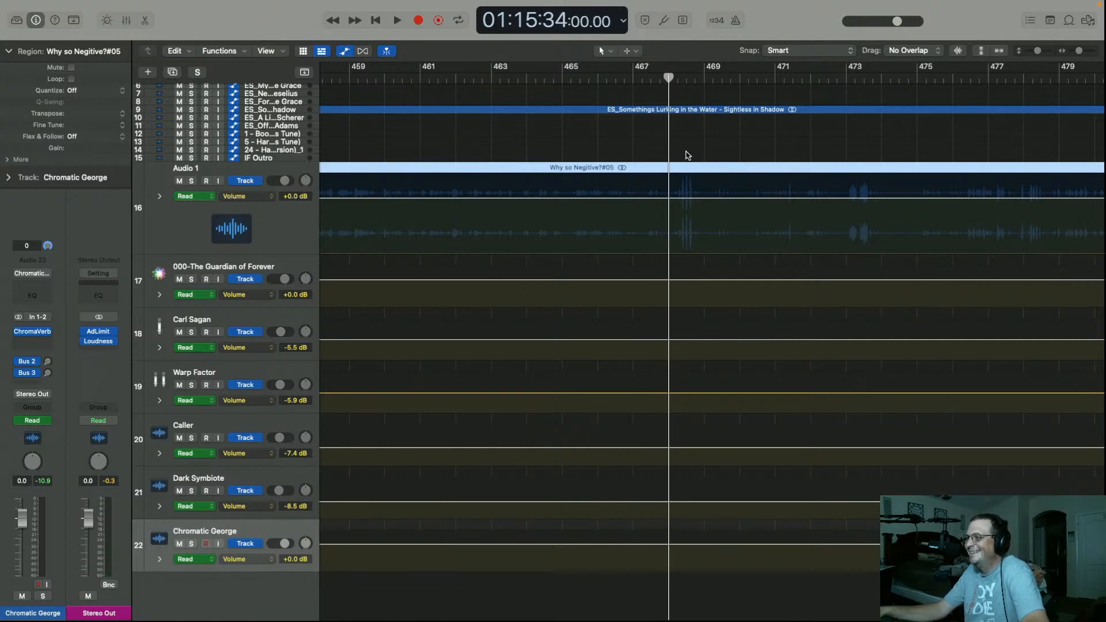
key("super+t")
Split Audio 1 again right after the three loud peaks past bar 468 and copy the isolated phrase to the Dark Symbiote track
key("space")
key("space")
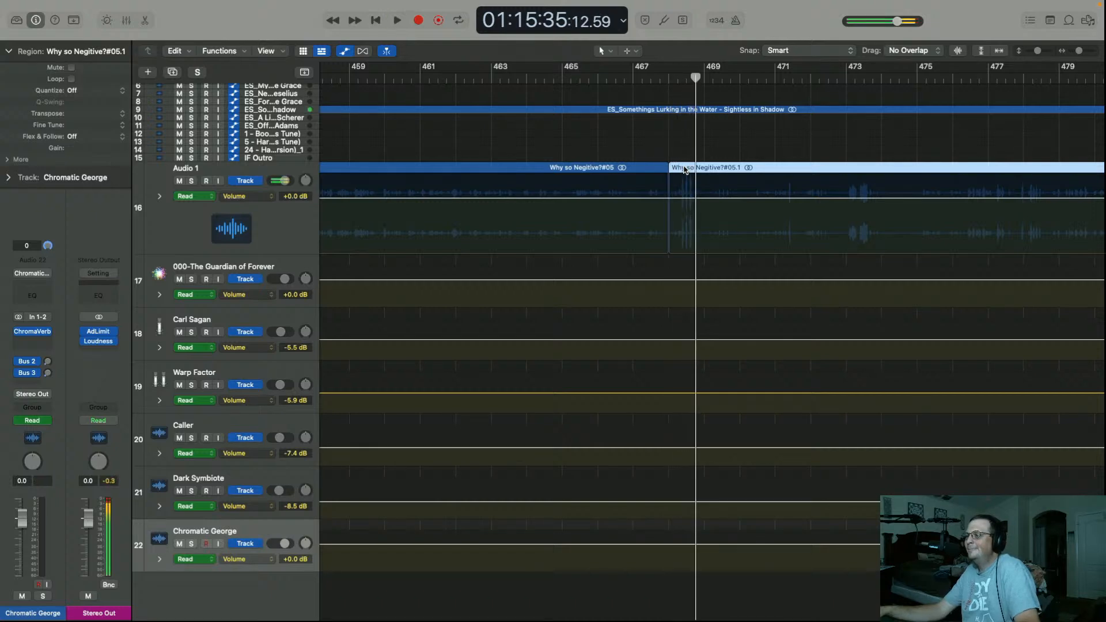
key("super+Right")
key("super+Right")
key("super+Right")
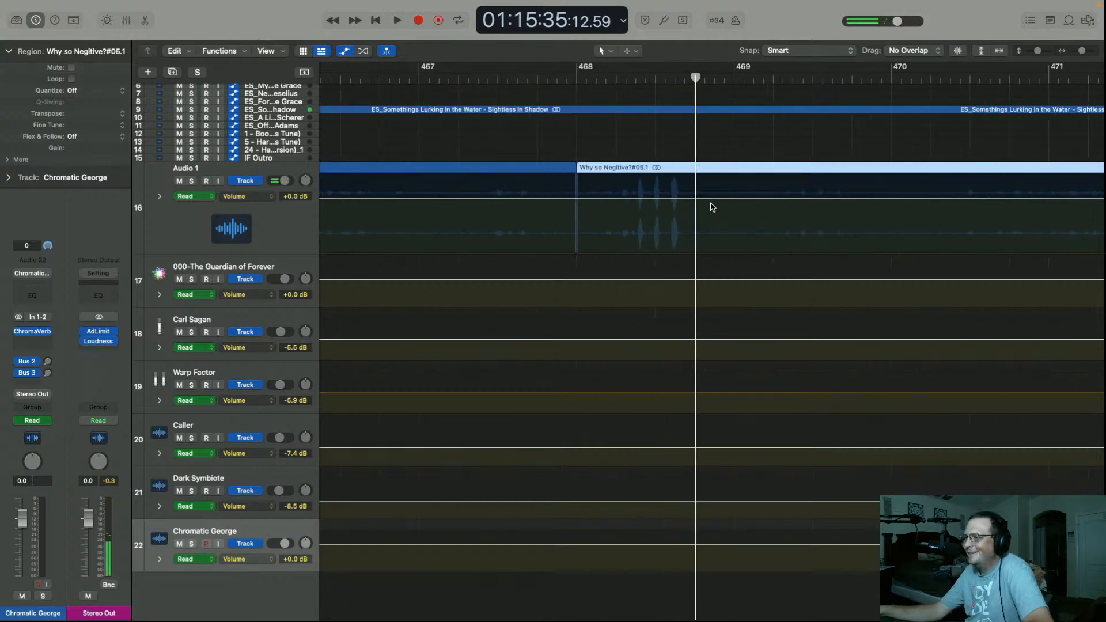
left_click_drag(693, 77, 689, 77)
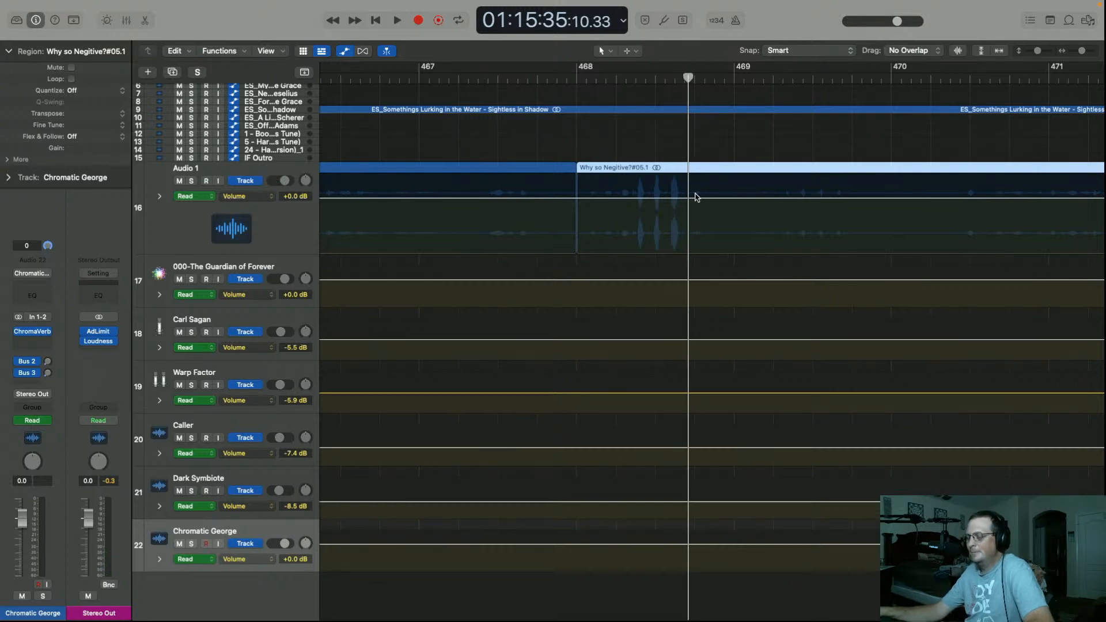
left_click(640, 171)
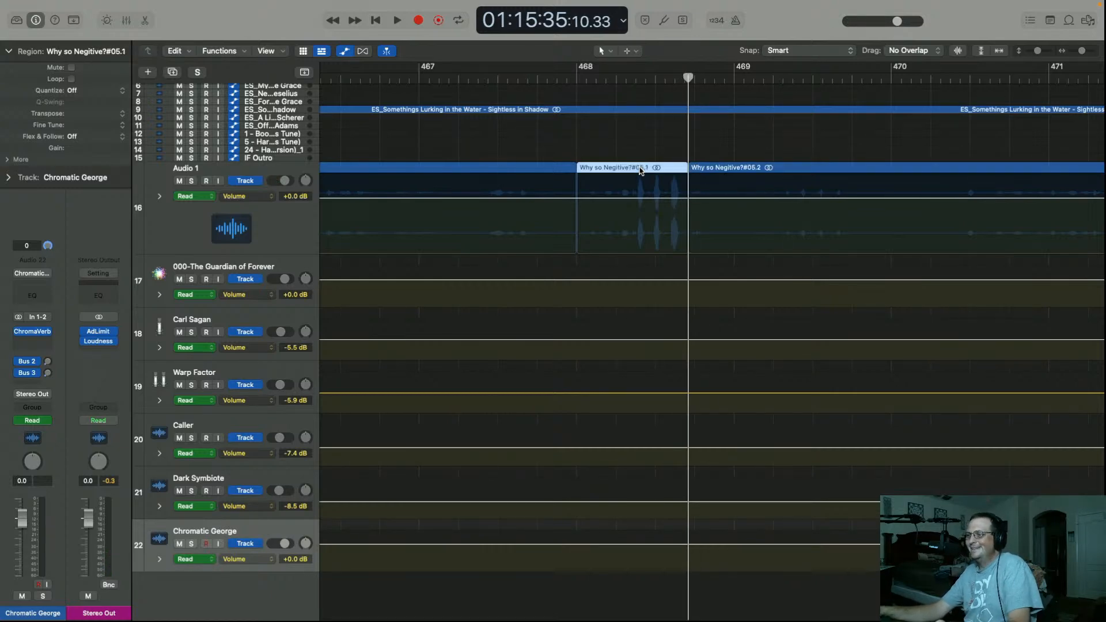
left_click_drag(641, 171, 643, 492)
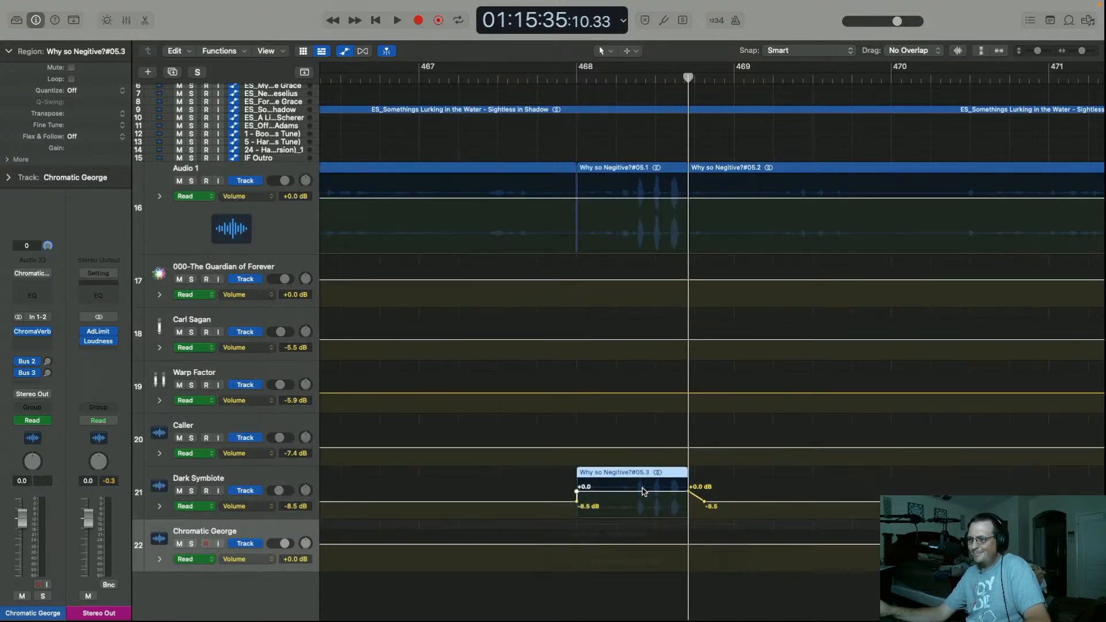
Add volume points around the bar 468 phrase on Audio 1, lower it to -8.5 dB, and play the passage back
left_click(579, 200)
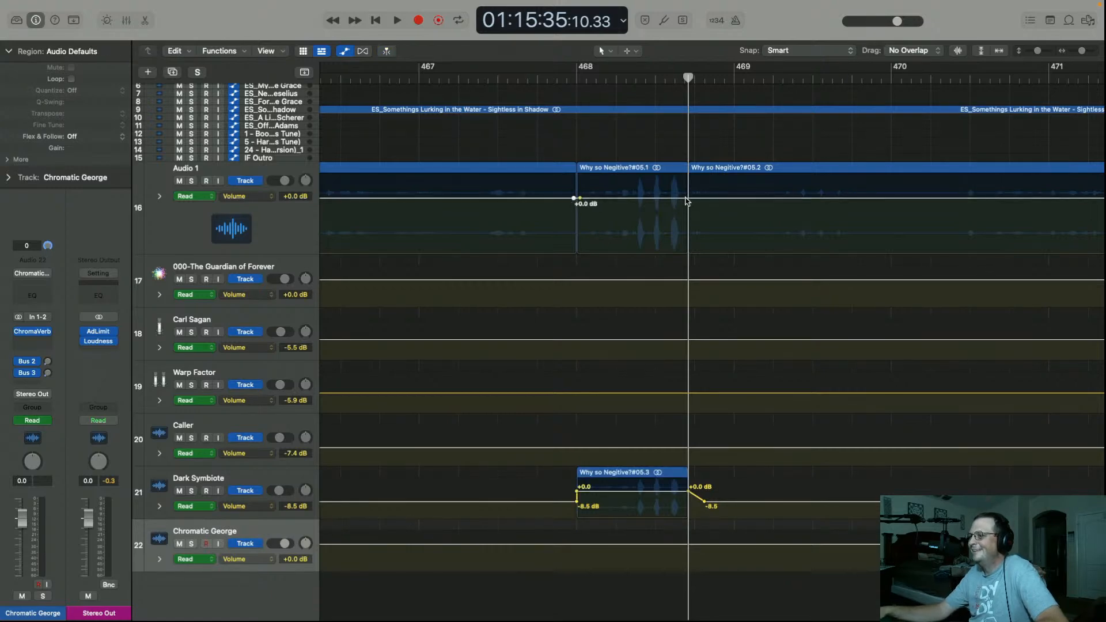
left_click_drag(662, 201, 660, 224)
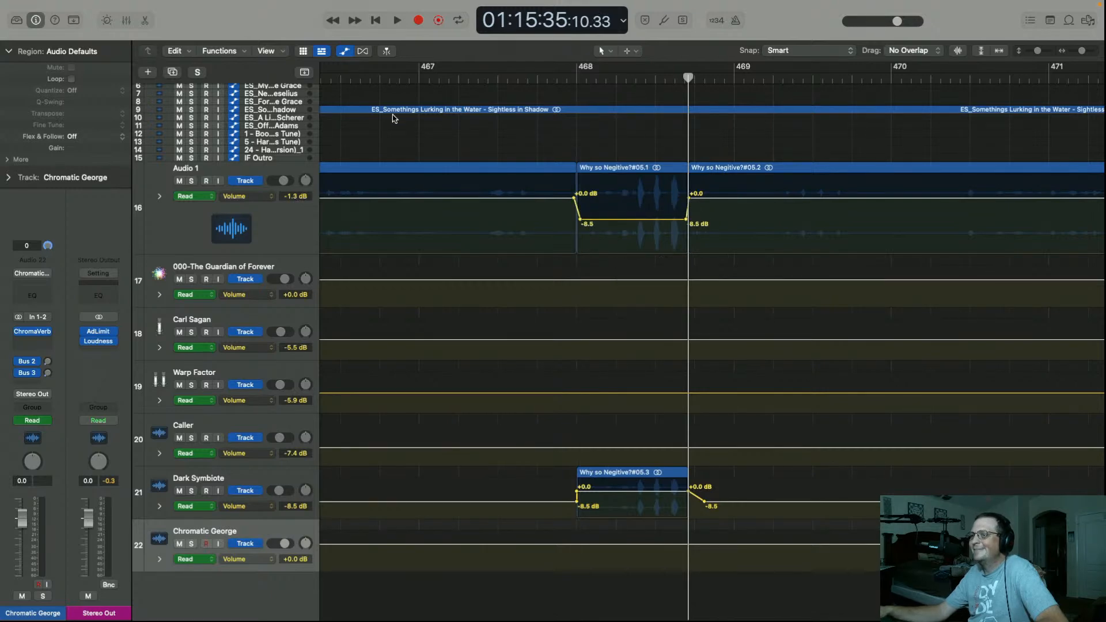
left_click(349, 79)
key("space")
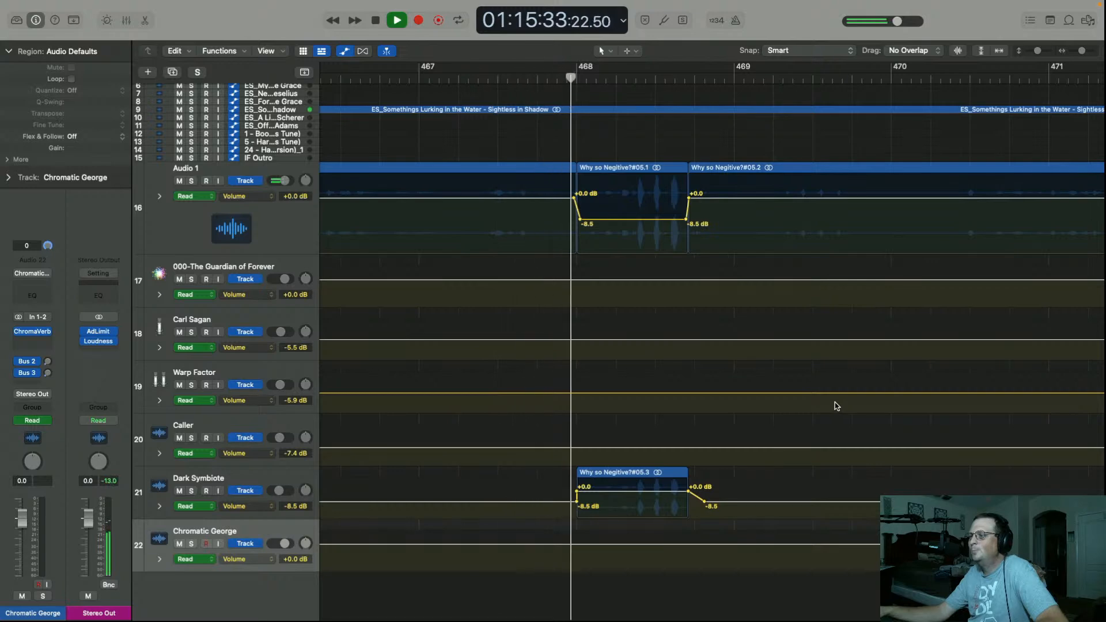
key("space")
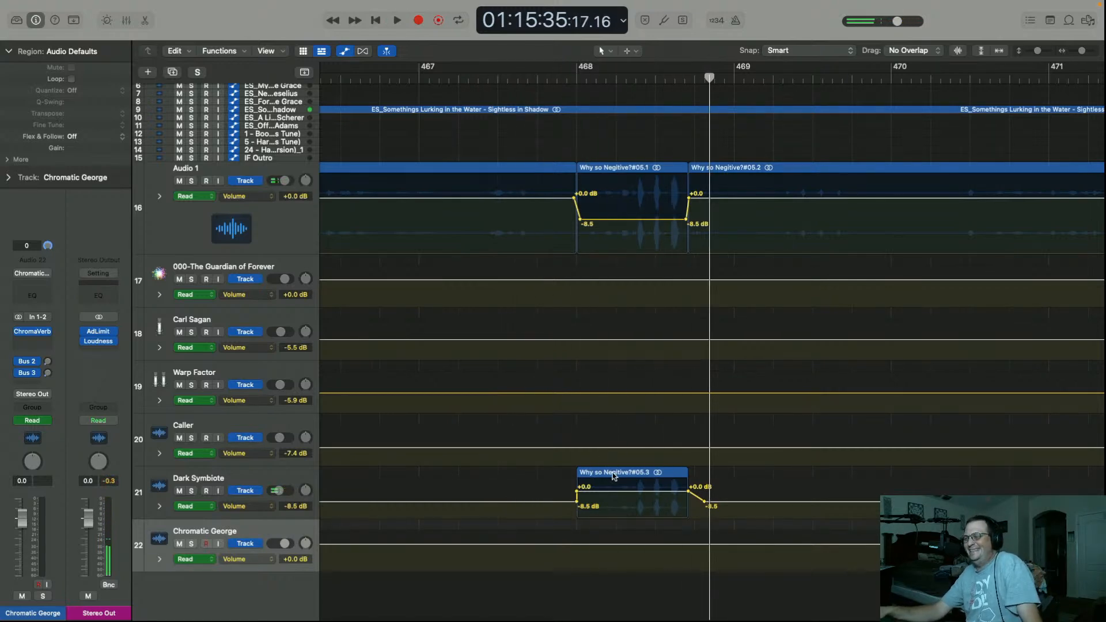
Lower the bar 468 phrase's volume to -14.1 dB on Audio 1 and -6.6 dB on Dark Symbiote
left_click_drag(617, 495, 615, 490)
left_click(635, 222)
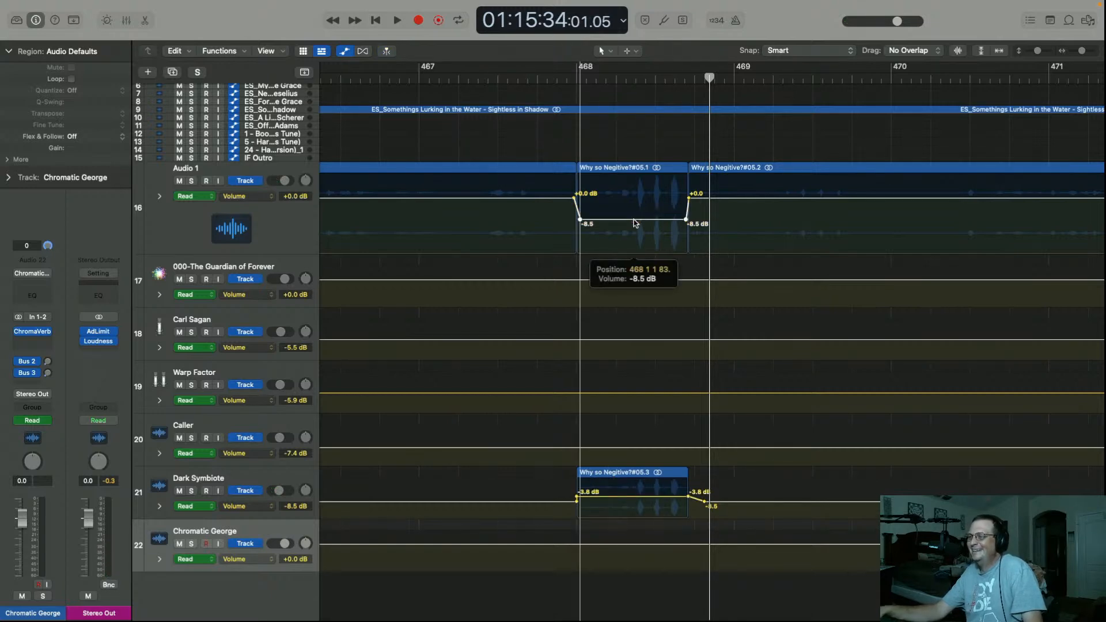
left_click_drag(634, 233, 634, 232)
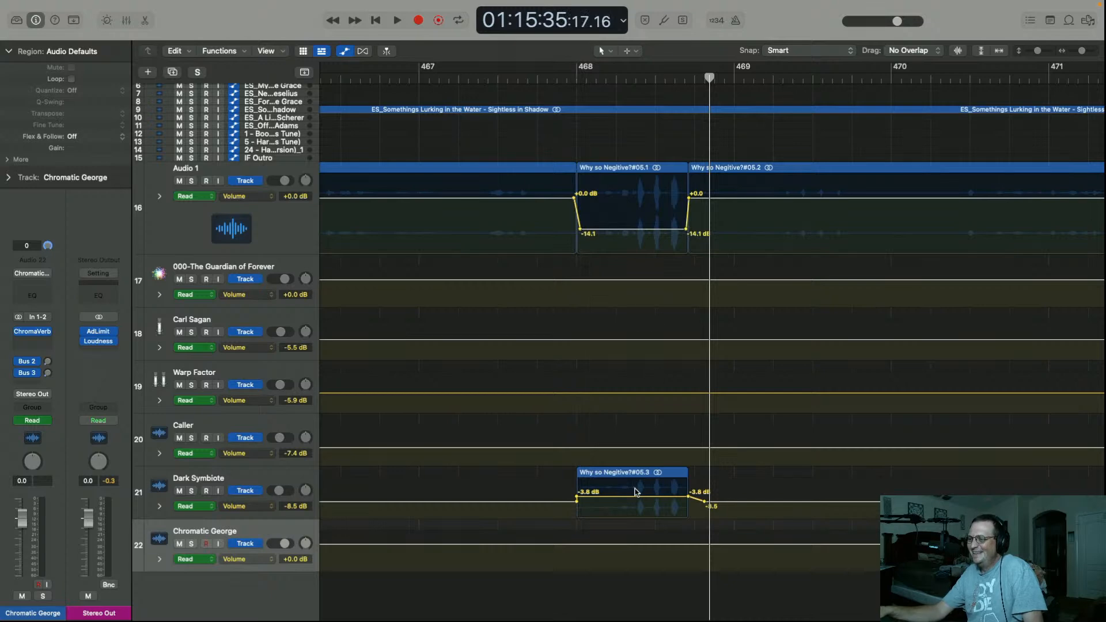
left_click_drag(635, 499, 636, 502)
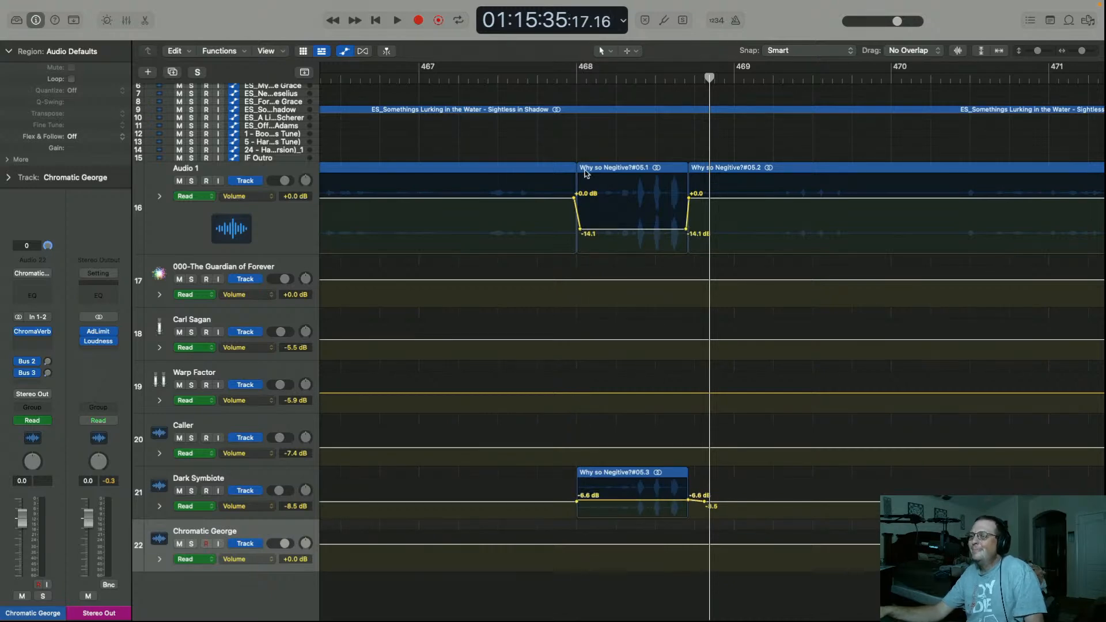
Play from before bar 467 through the Dark Symbiote phrase and stop after the loud passage past bar 473
left_click(337, 82)
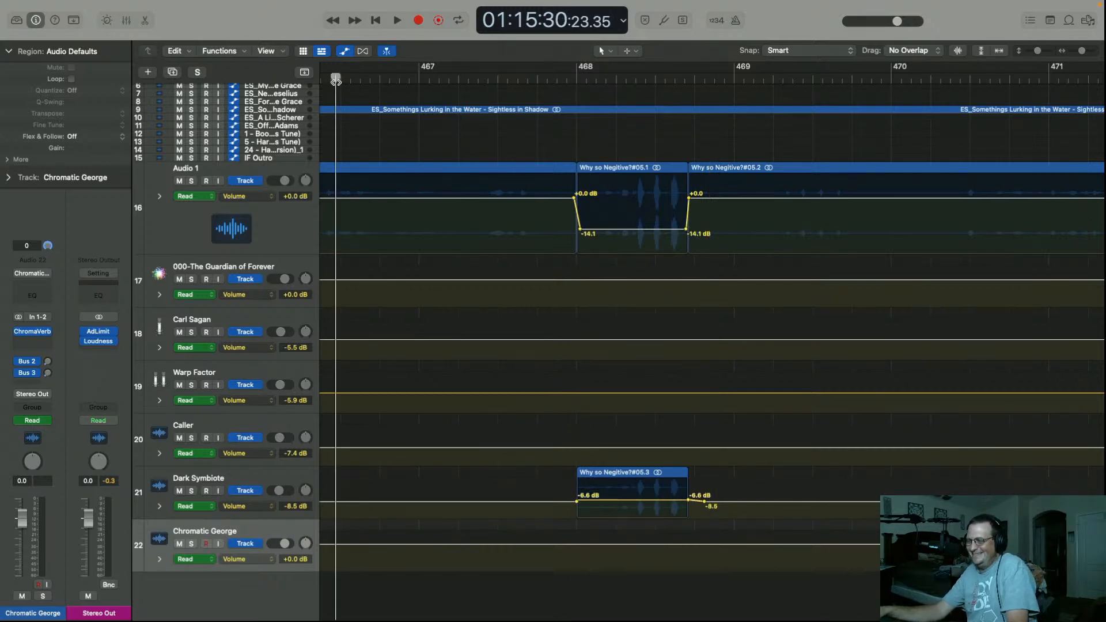
key("space")
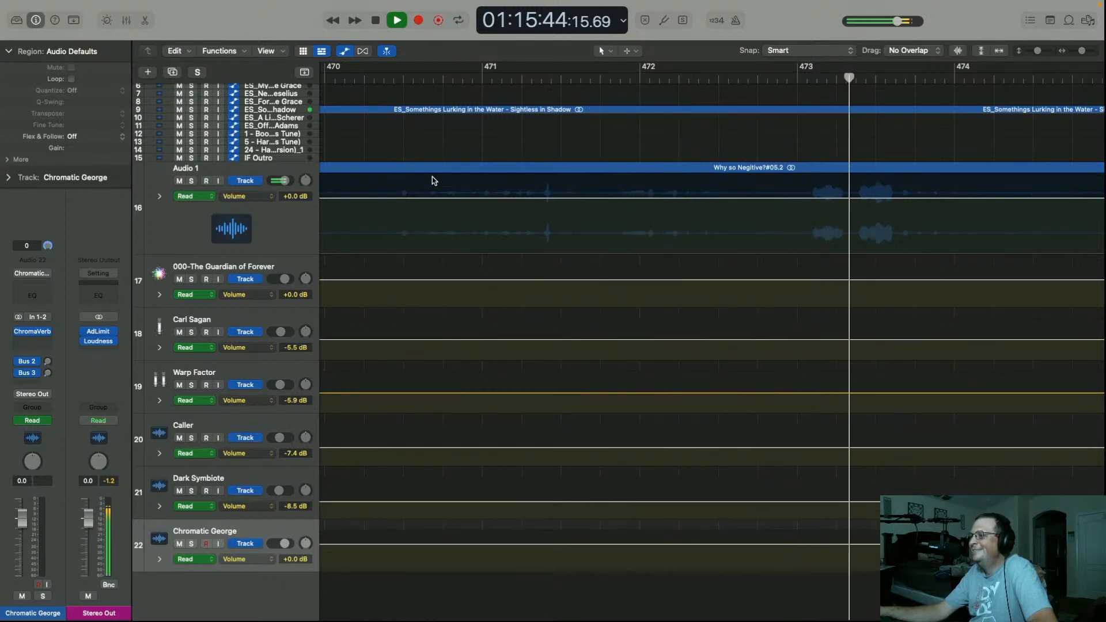
key("space")
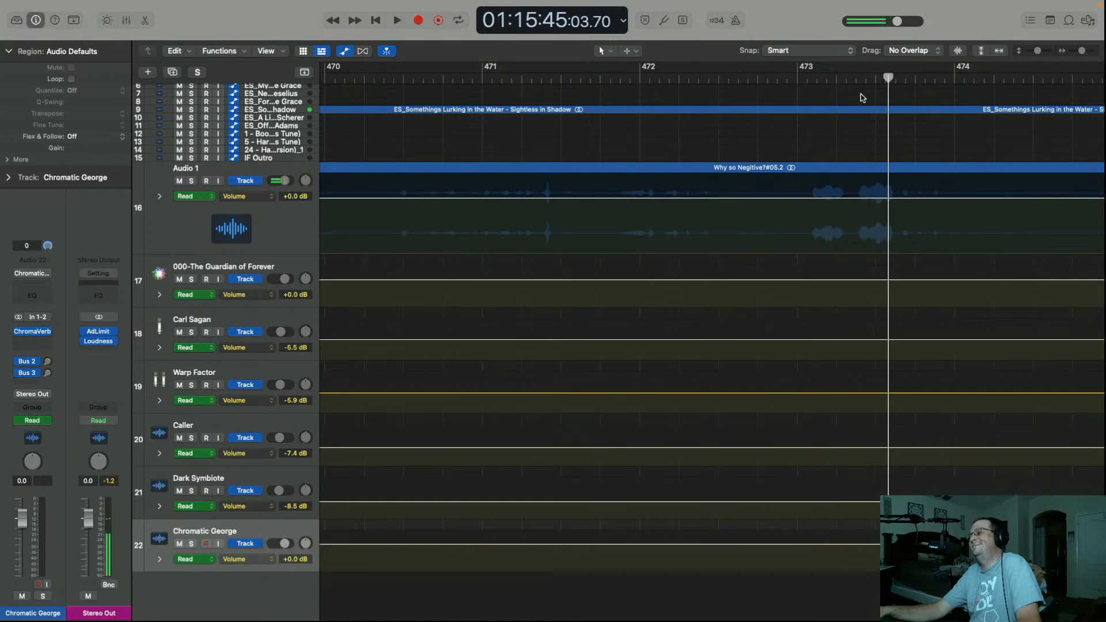
Split Audio 1 just past bar 473 and again after the two loud bursts to isolate that phrase
left_click(806, 82)
left_click(834, 170)
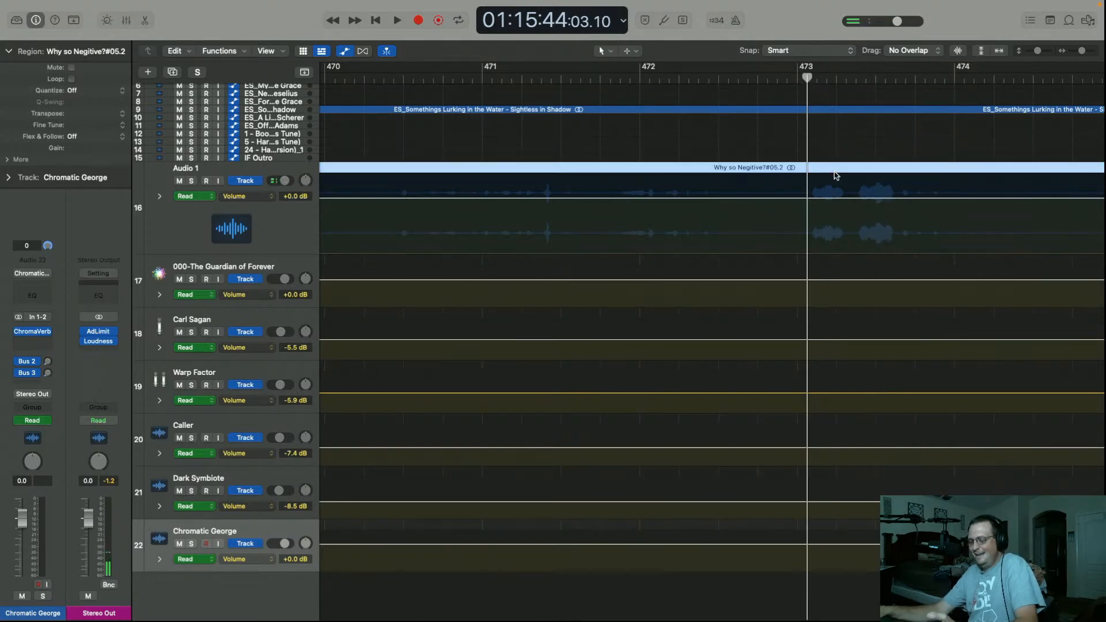
key("super+t")
key("space")
key("space")
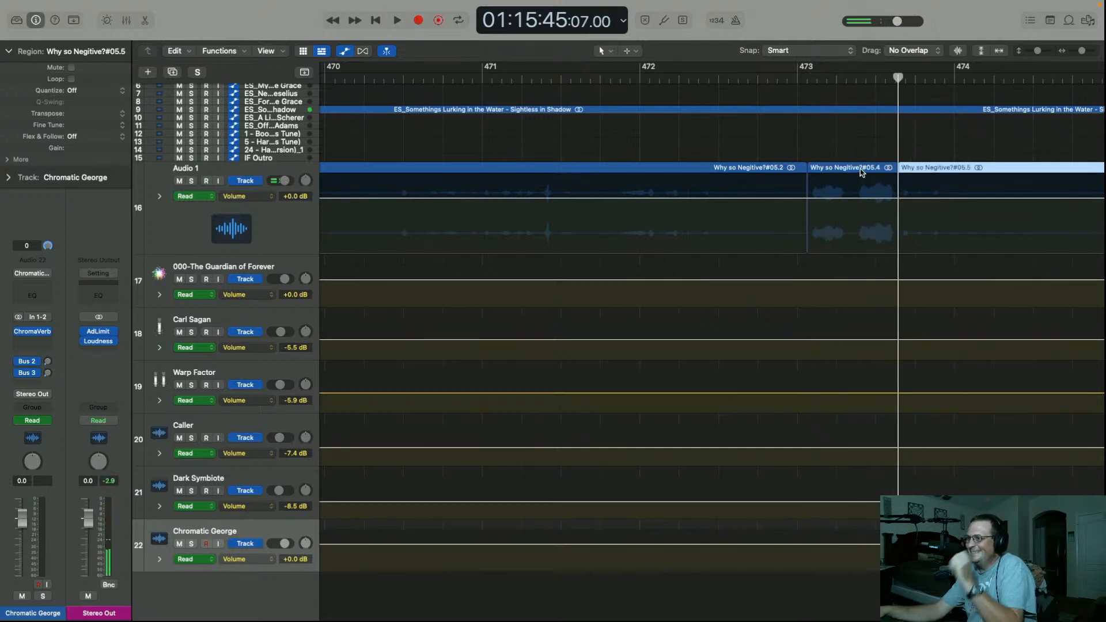
Move the isolated phrase just past bar 473 from Audio 1 to the Dark Symbiote track and set its volume to -3.4 dB
left_click(860, 172)
left_click_drag(860, 172, 861, 491)
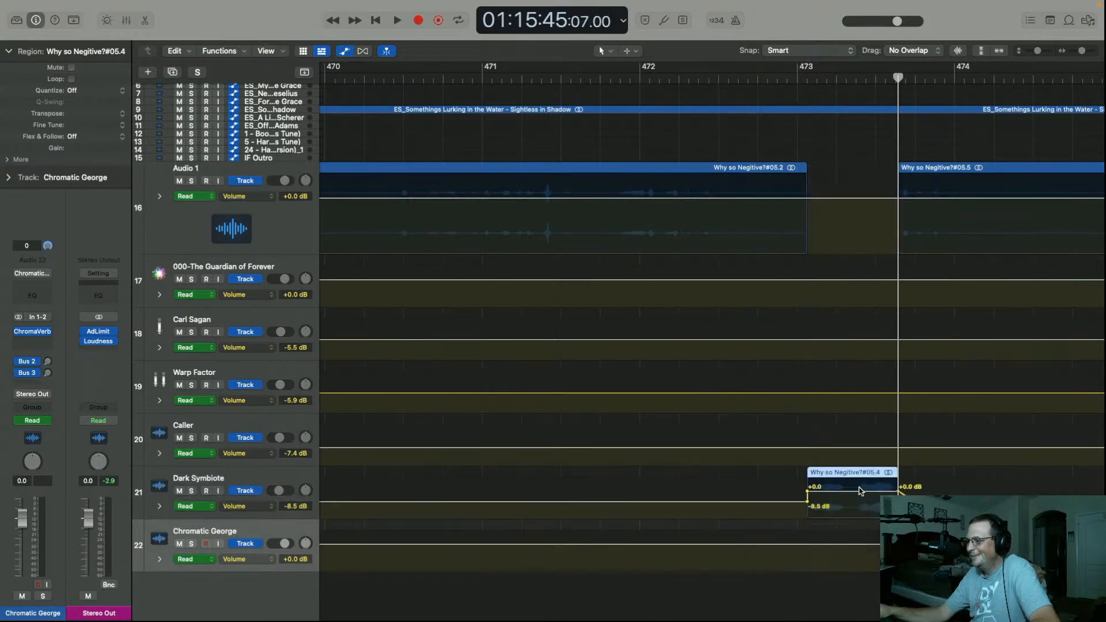
left_click(853, 494)
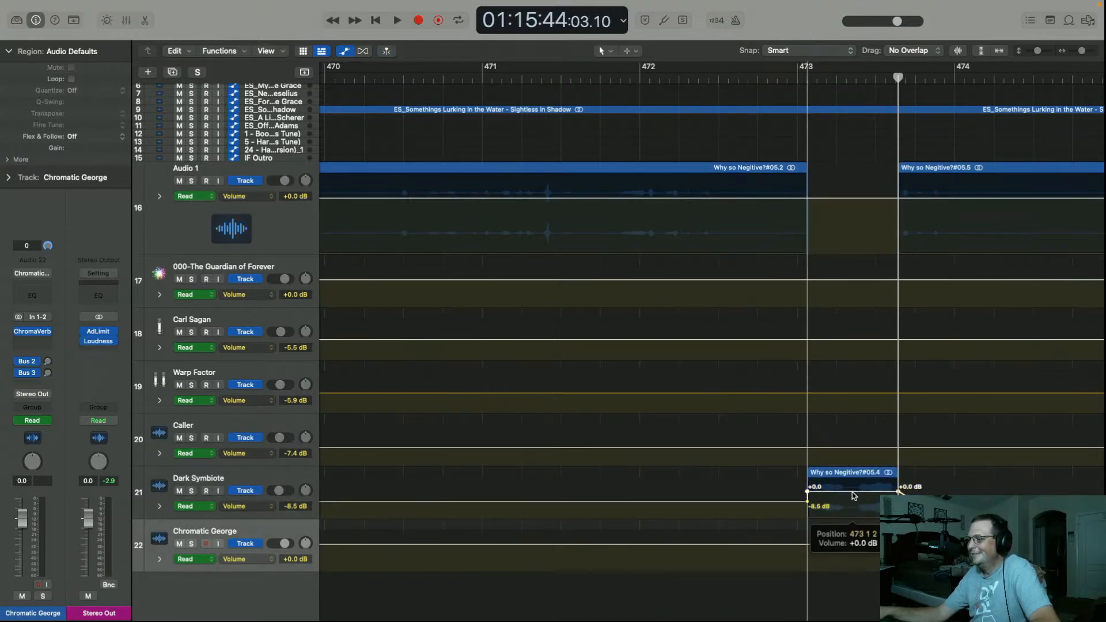
left_click_drag(854, 500, 854, 499)
Play from about bar 470 through the Dark Symbiote phrase and stop past bar 486 with the view following the playhead
scroll(653, 440, "left", 5)
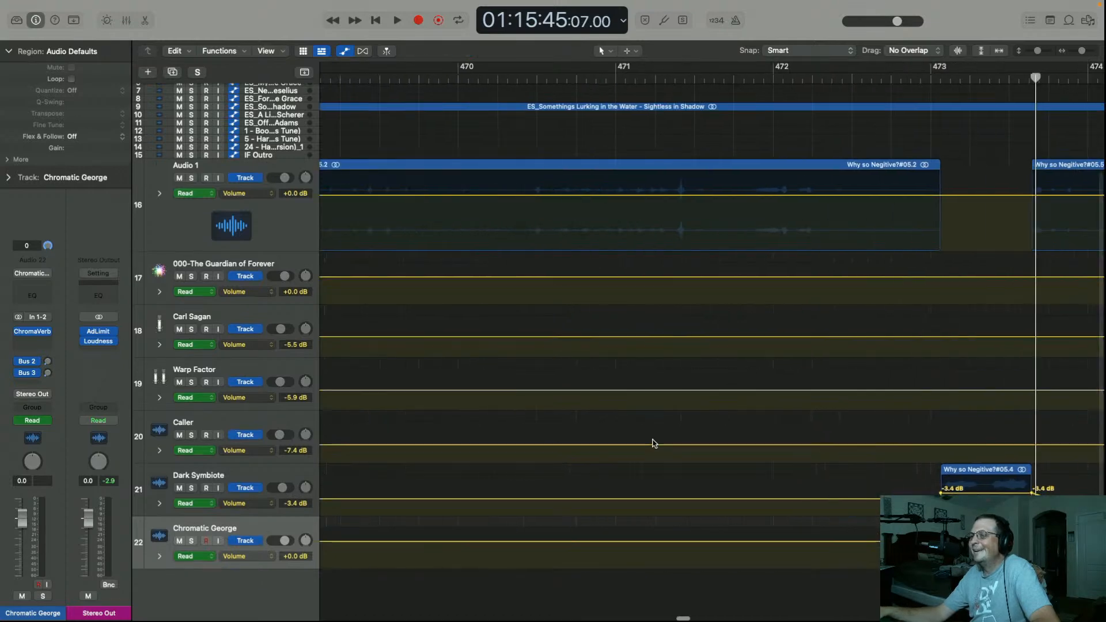
double_click(518, 76)
scroll(708, 322, "right", 5)
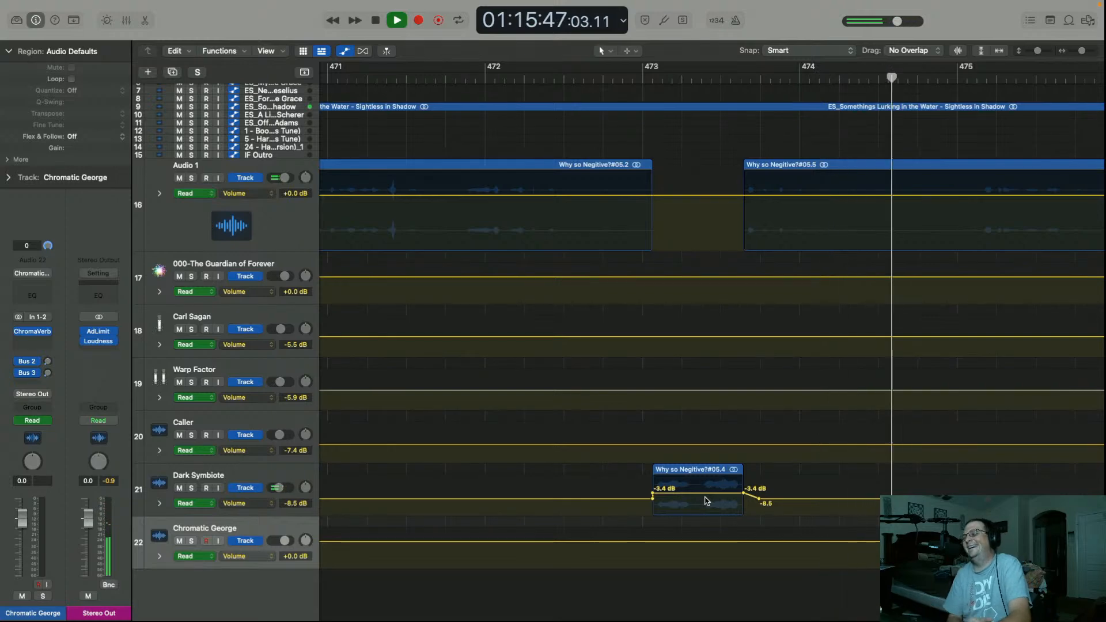
left_click(386, 50)
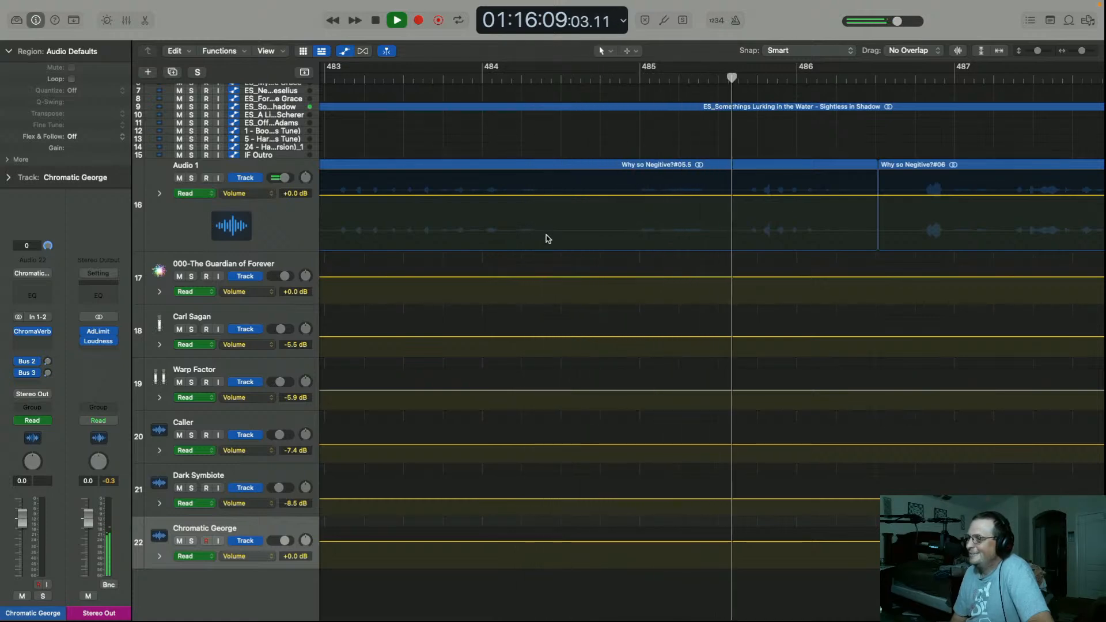
key("space")
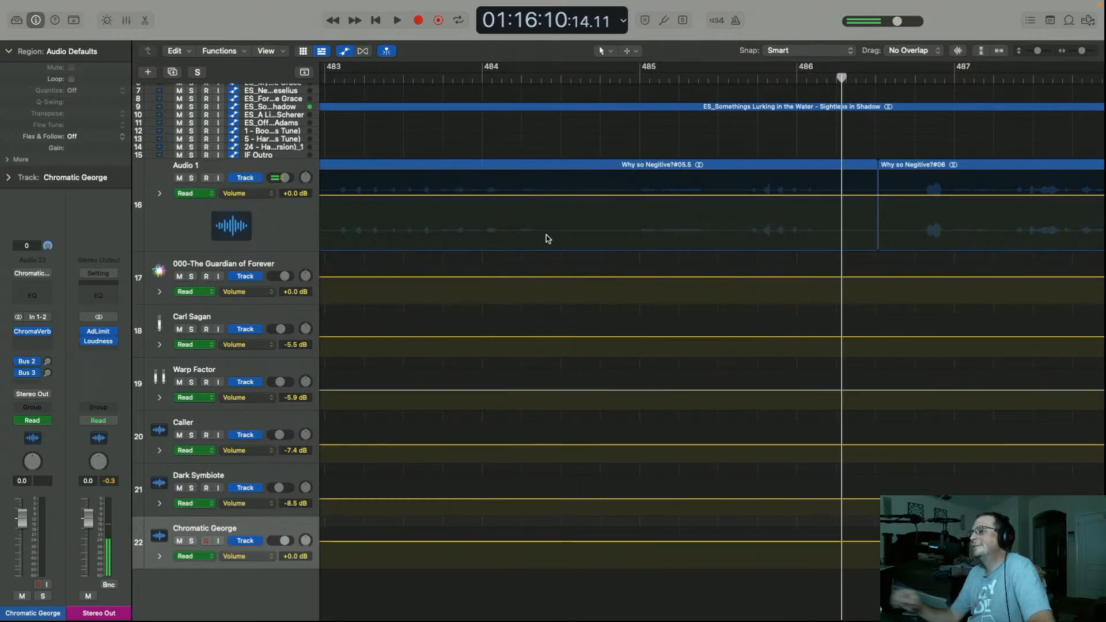
Split Audio 1 just before bar 485 and again about midway through bar 485 to isolate the phrase
left_click(625, 81)
left_click(677, 166)
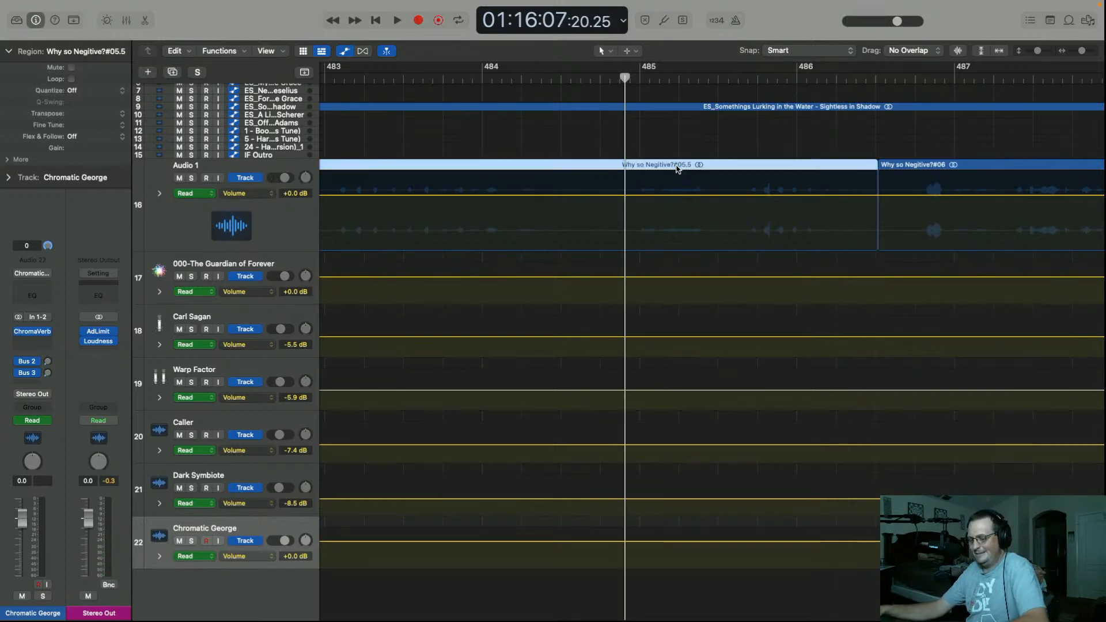
key("super+t")
key("space")
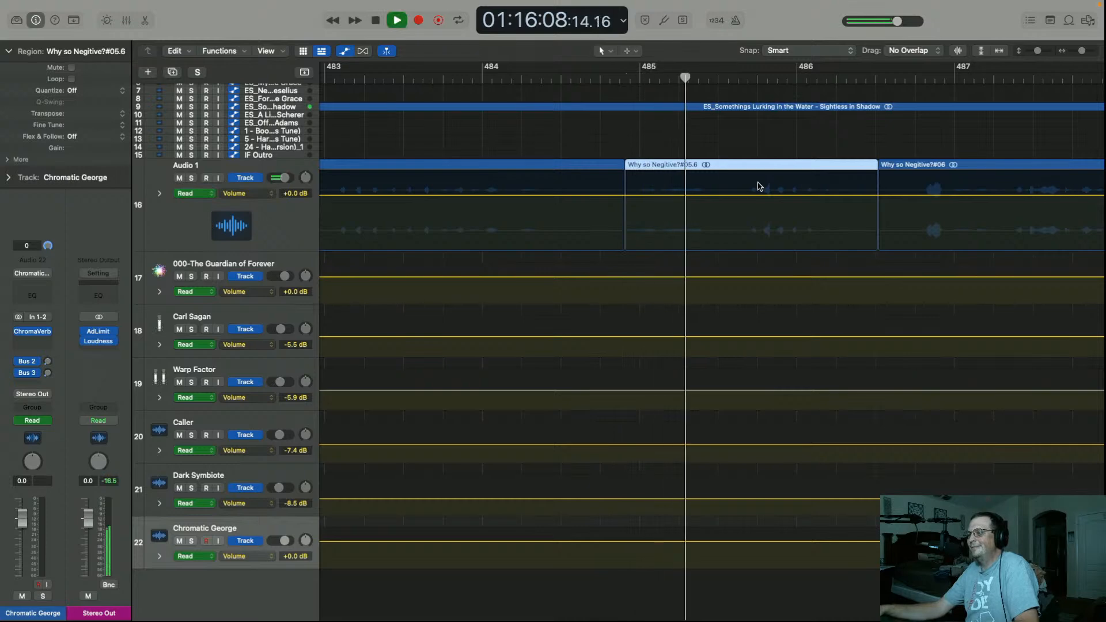
key("space")
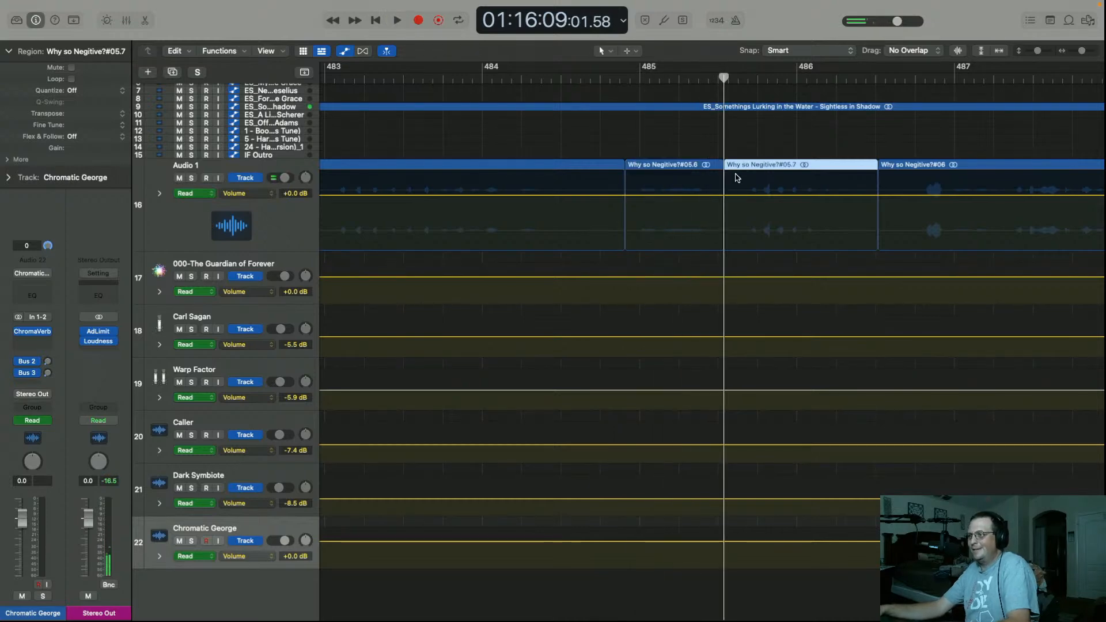
Move the isolated bar 485 phrase from Audio 1 to the Caller track and play it back
left_click(678, 168)
left_click_drag(678, 168, 679, 457)
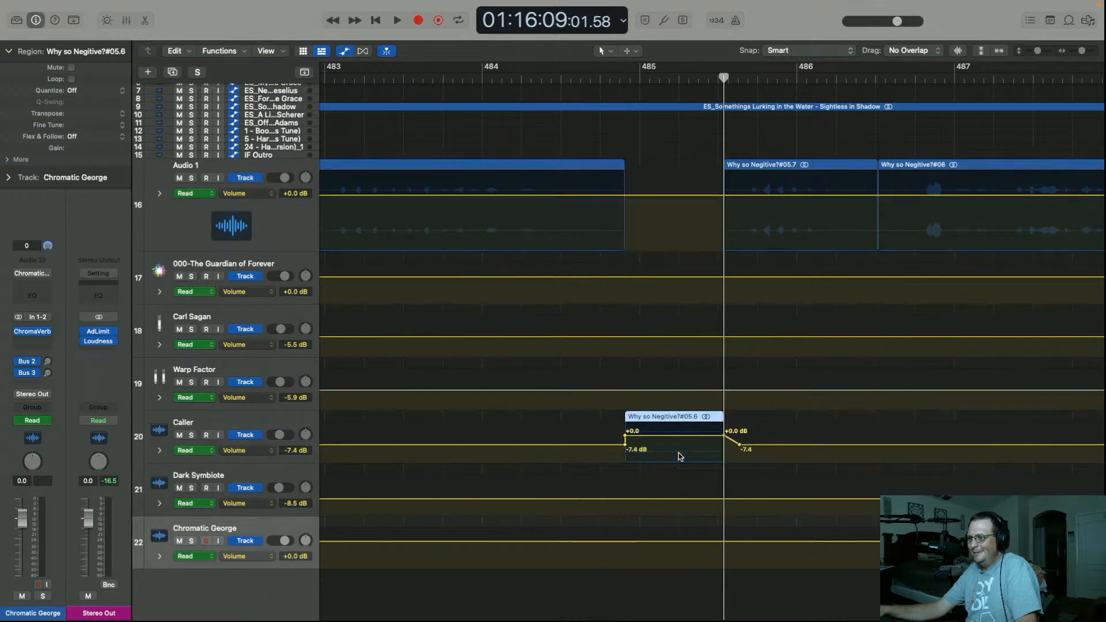
left_click(379, 74)
key("space")
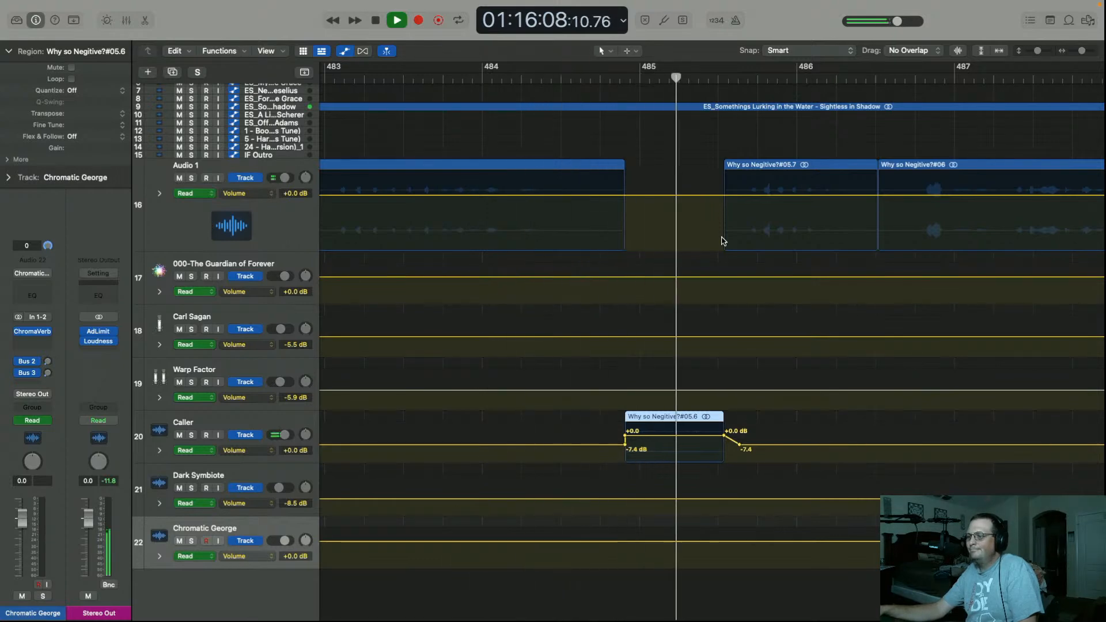
key("space")
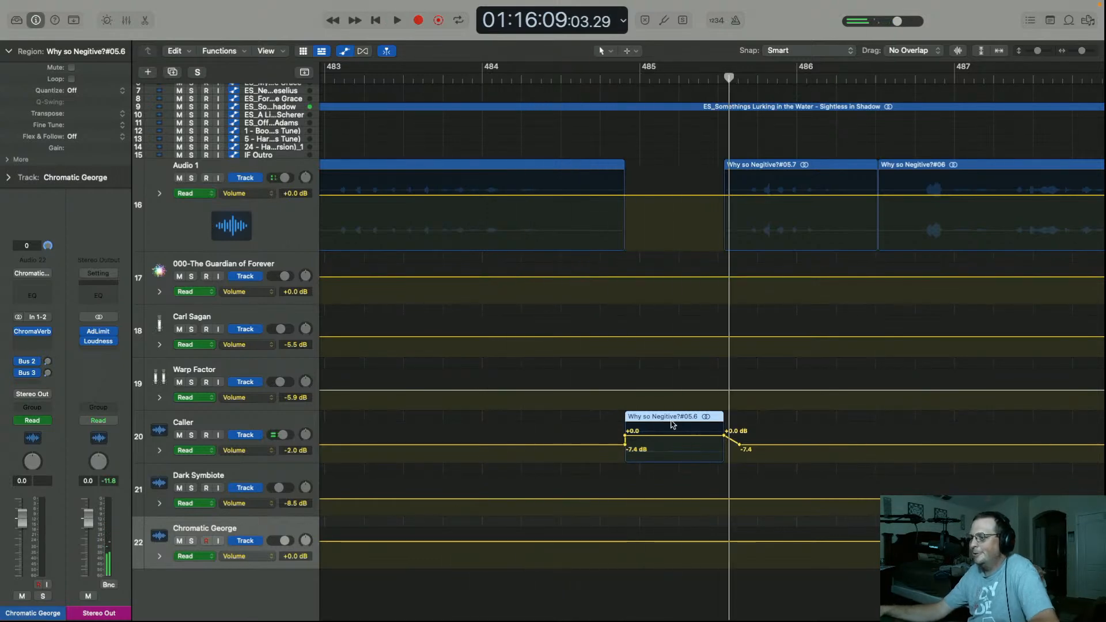
Raise the bar 485 phrase on the Caller track to +3.8 dB and play it back
left_click_drag(671, 439, 672, 436)
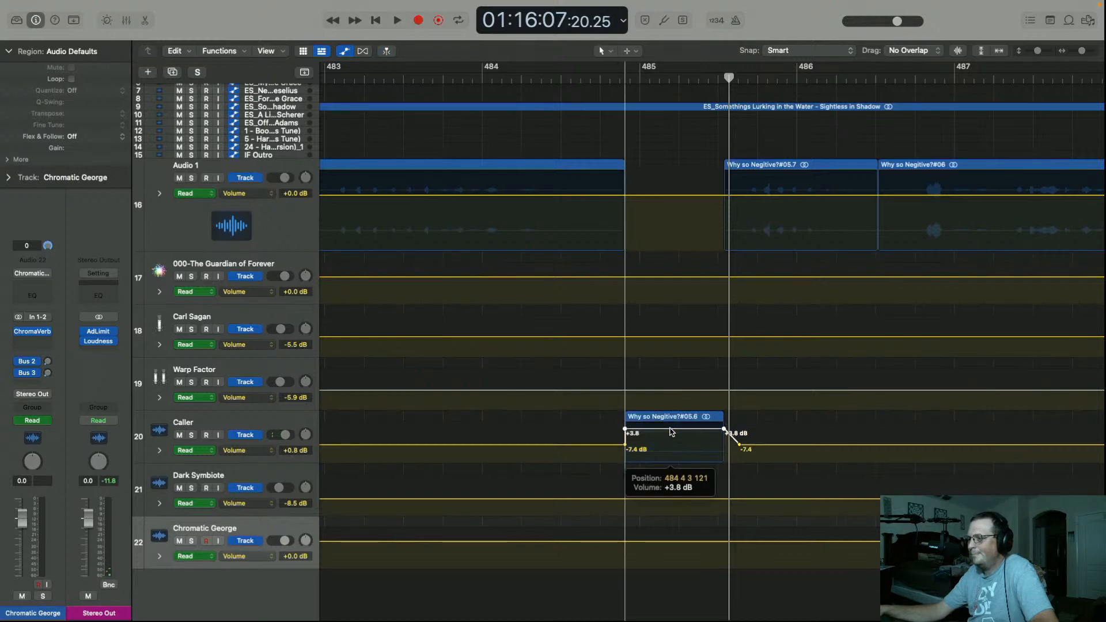
left_click(301, 424)
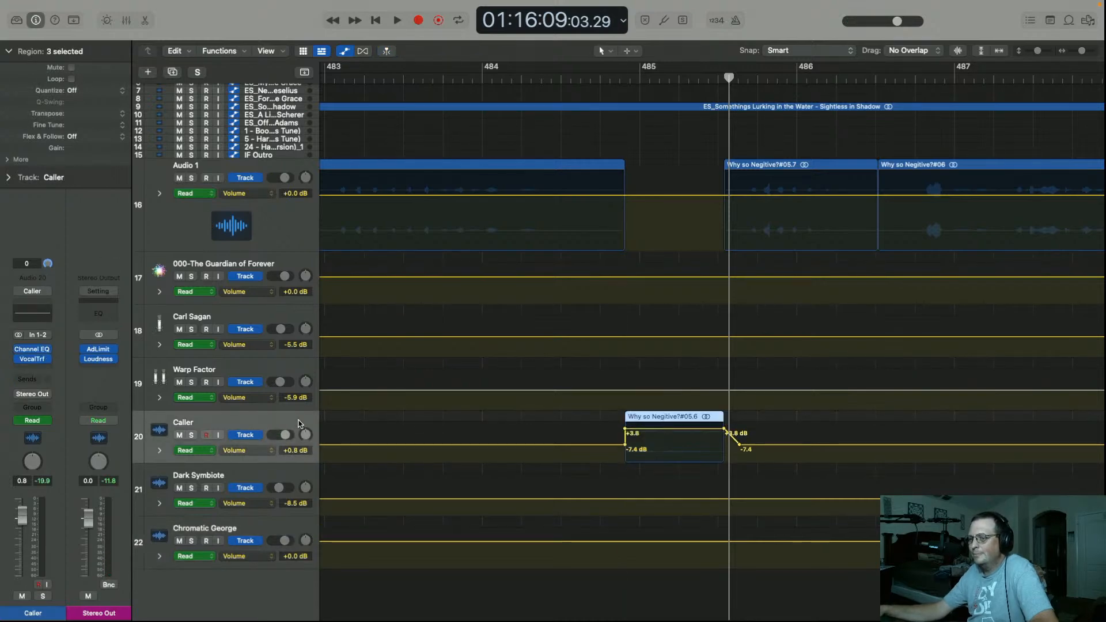
left_click(581, 76)
key("space")
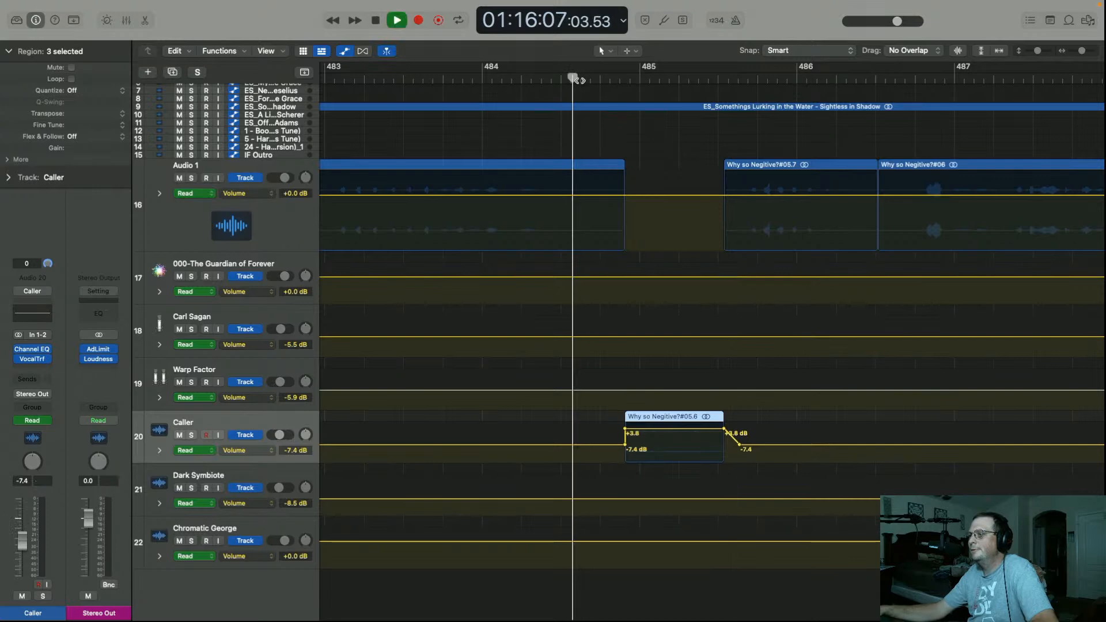
key("space")
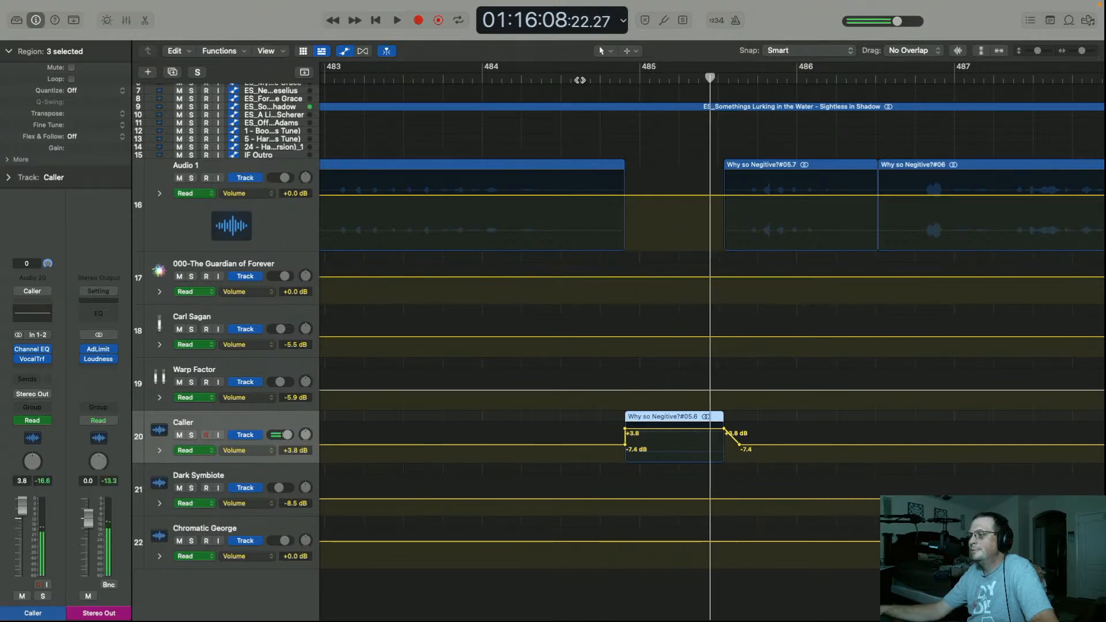
Enlarge music track 9, add volume points around bars 483 to 487, and lower the music between them to -34.6 dB
left_click(301, 115)
left_click(301, 109)
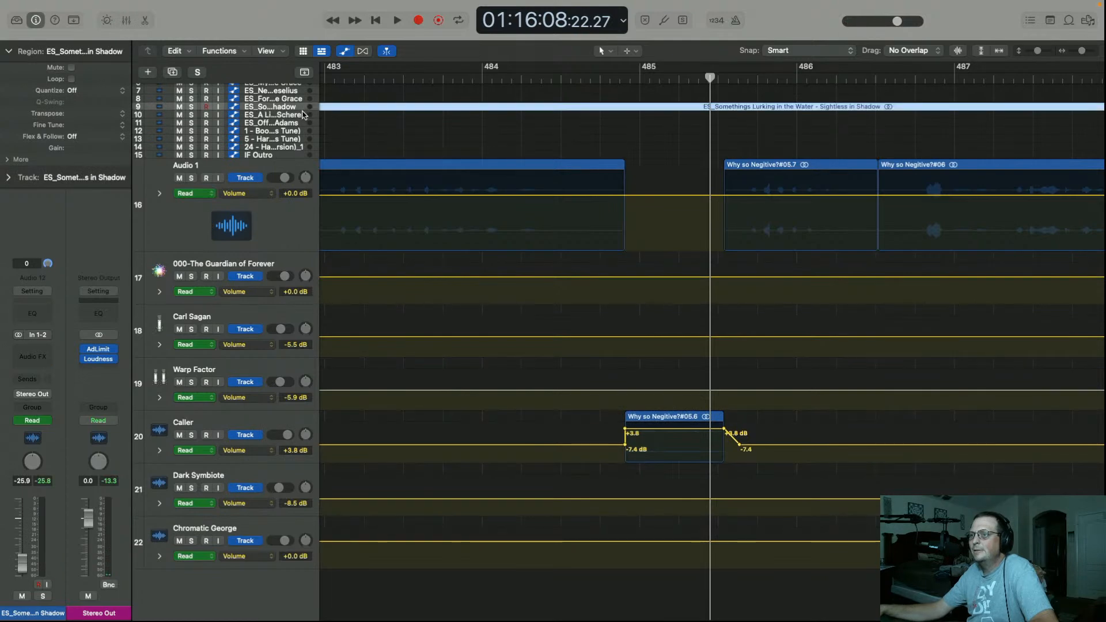
left_click_drag(312, 109, 311, 231)
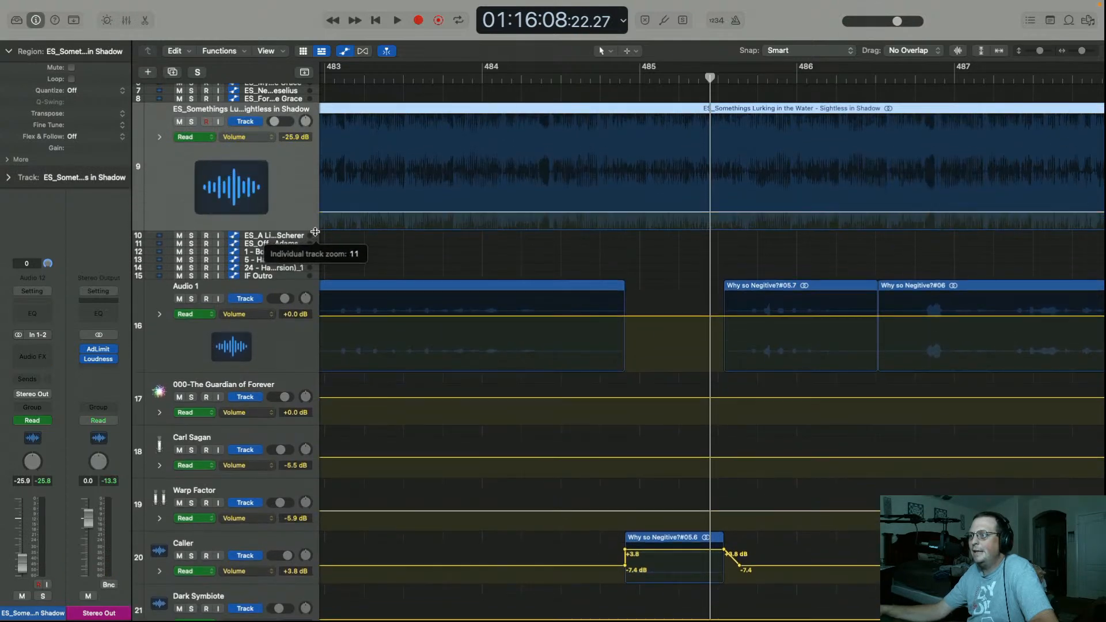
left_click(610, 213)
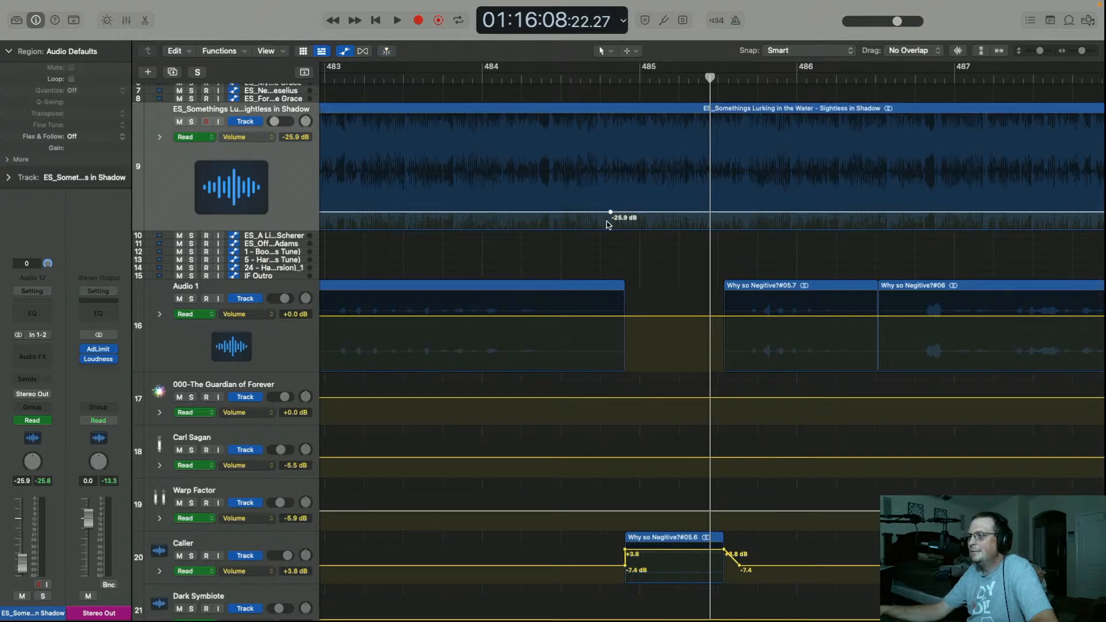
left_click_drag(610, 212, 398, 213)
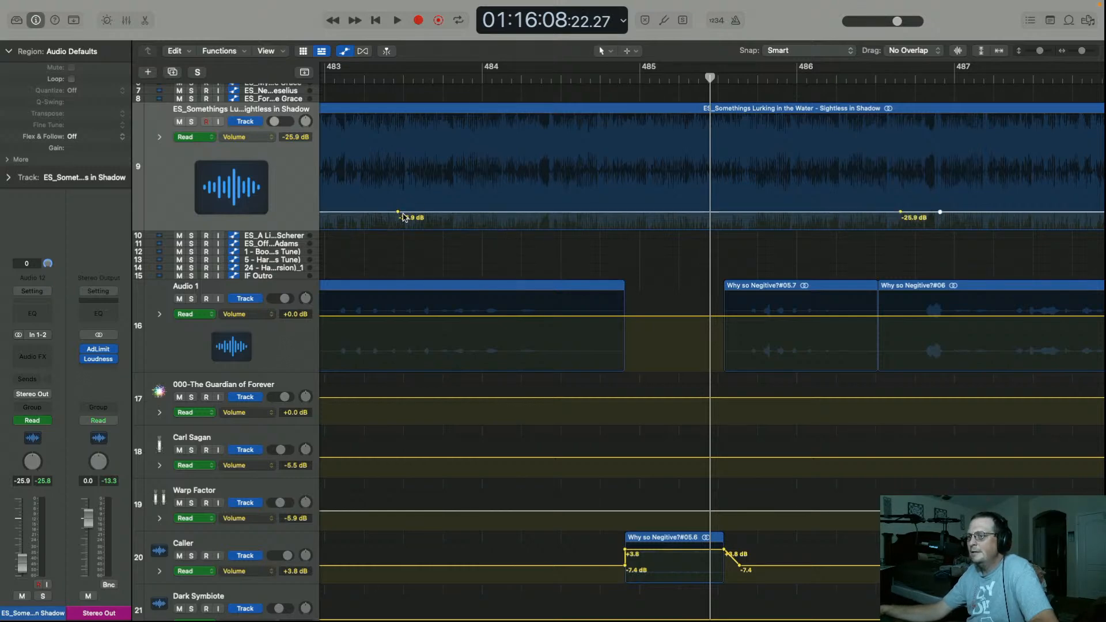
left_click_drag(687, 217, 685, 220)
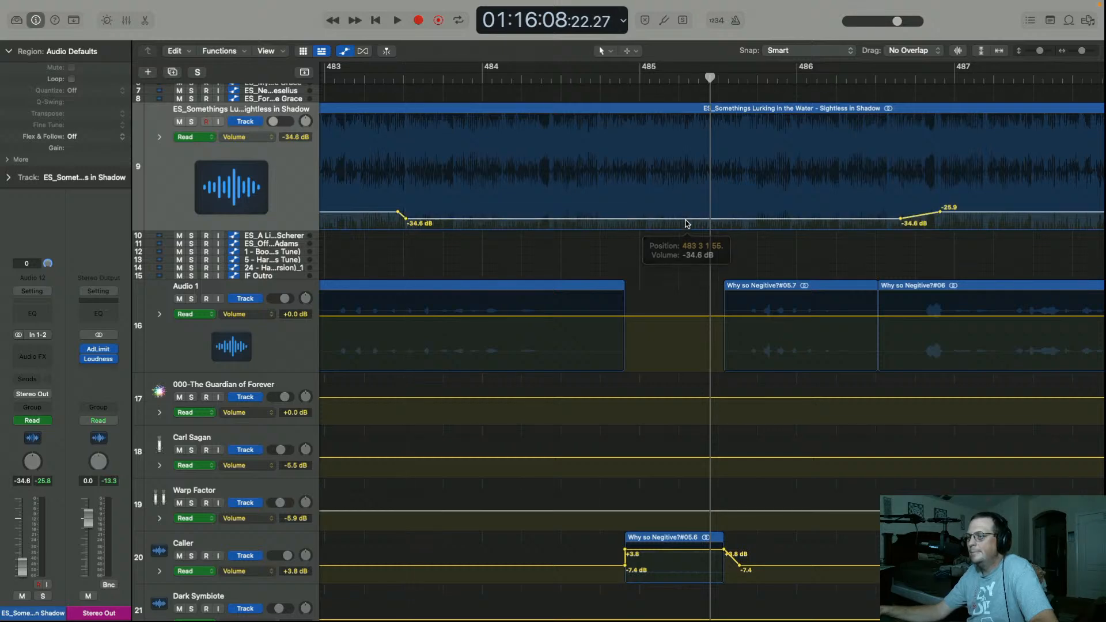
Play from bar 483, lower the music's closing volume point near bar 487 to -34.6 dB, and stop past bar 492
left_click(326, 79)
key("space")
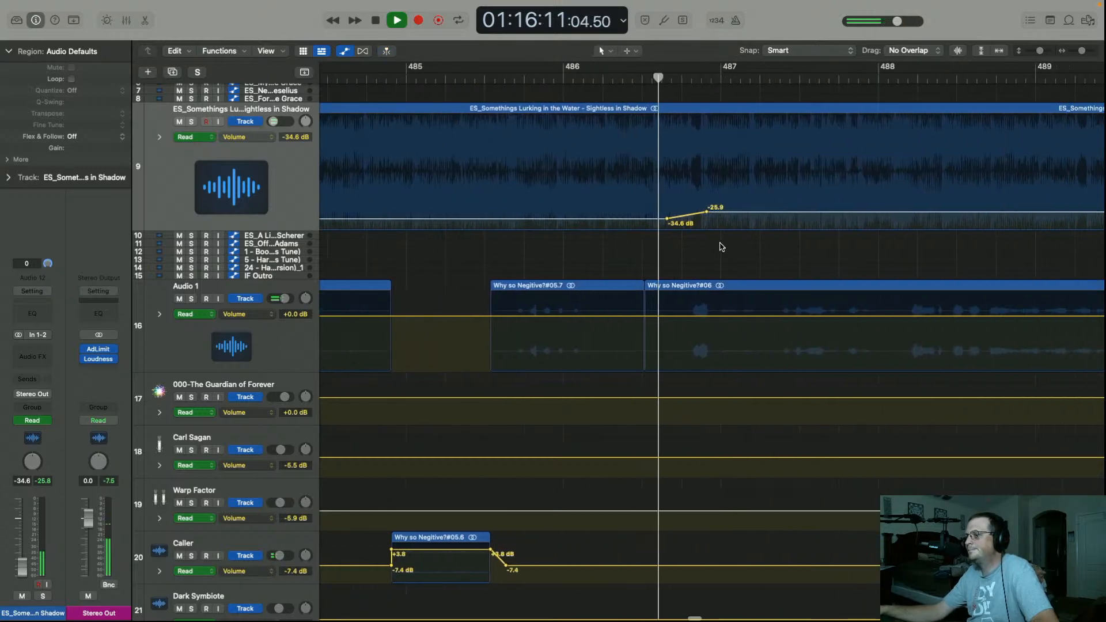
left_click_drag(709, 213, 706, 220)
double_click(707, 220)
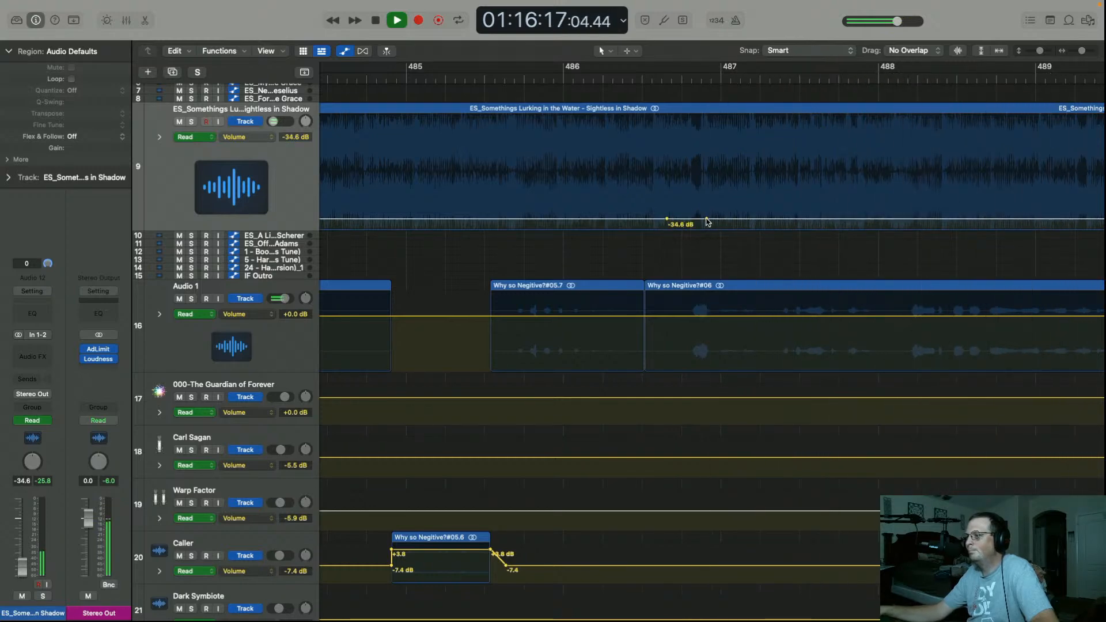
left_click(384, 51)
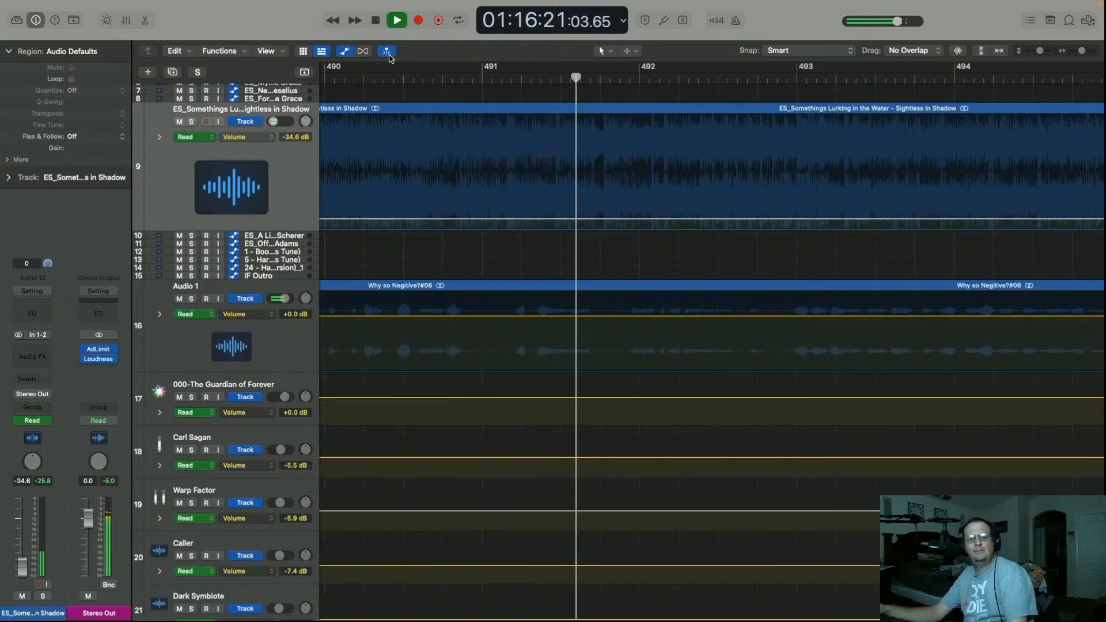
key("space")
Raise the bar 485 phrase on the Caller track to +5.0 dB and replay the passage from bar 483
scroll(442, 199, "left", 10)
scroll(443, 200, "up", 1)
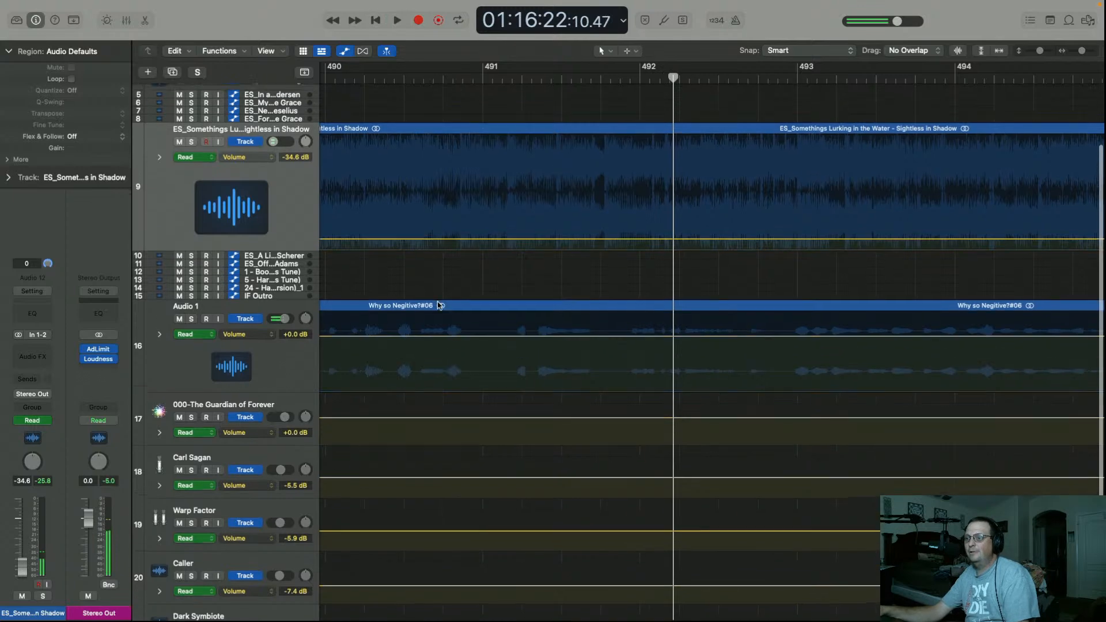
scroll(436, 314, "left", 10)
scroll(436, 313, "down", 5)
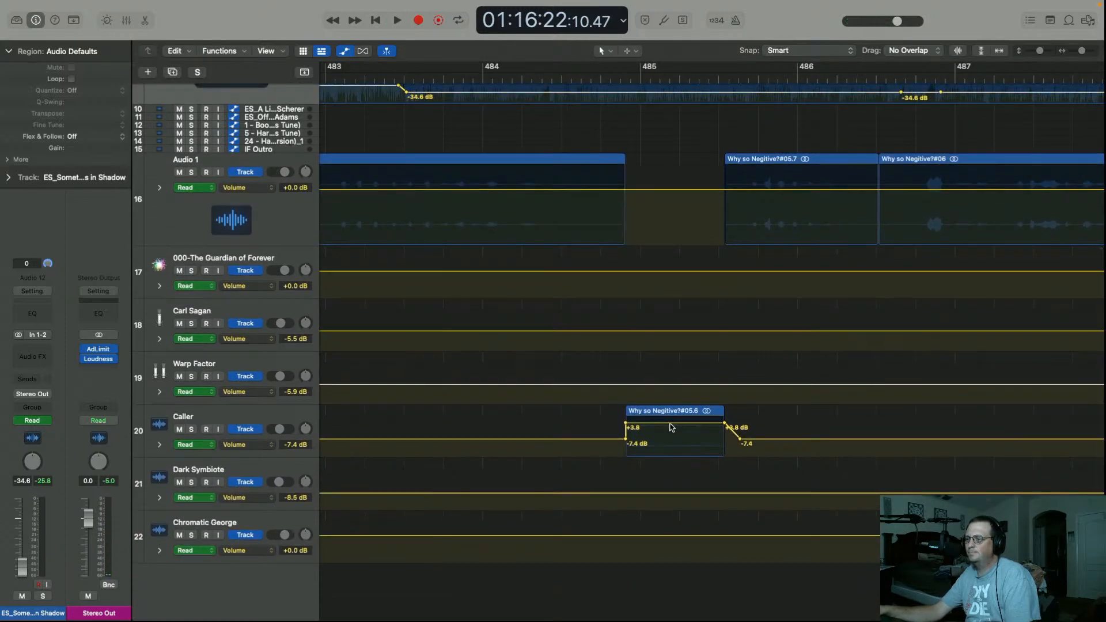
left_click_drag(671, 426, 672, 425)
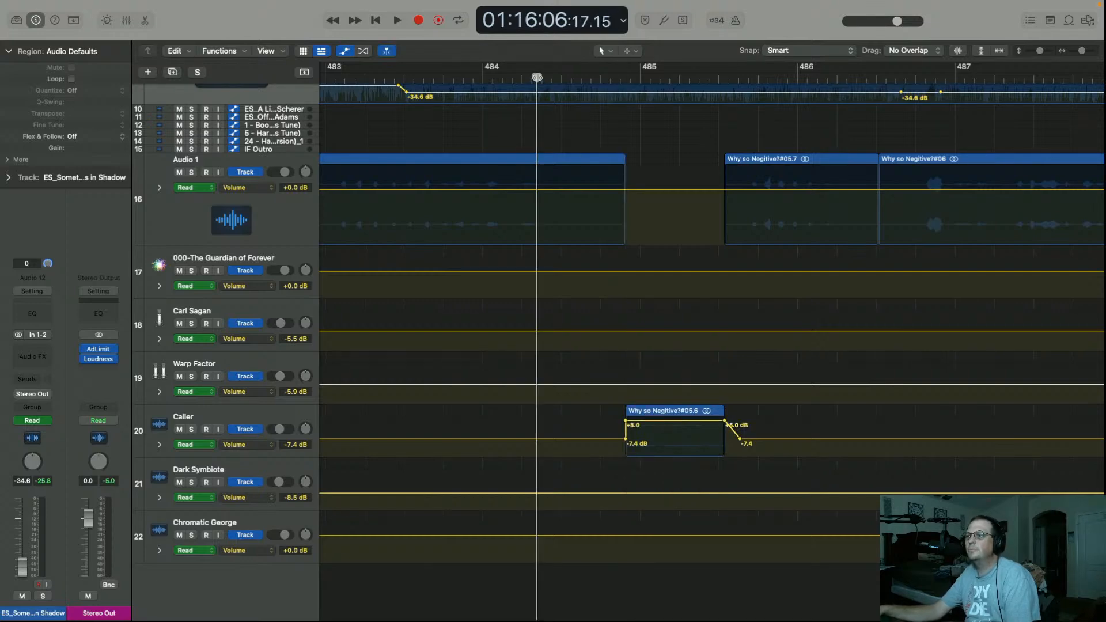
left_click(345, 78)
key("space")
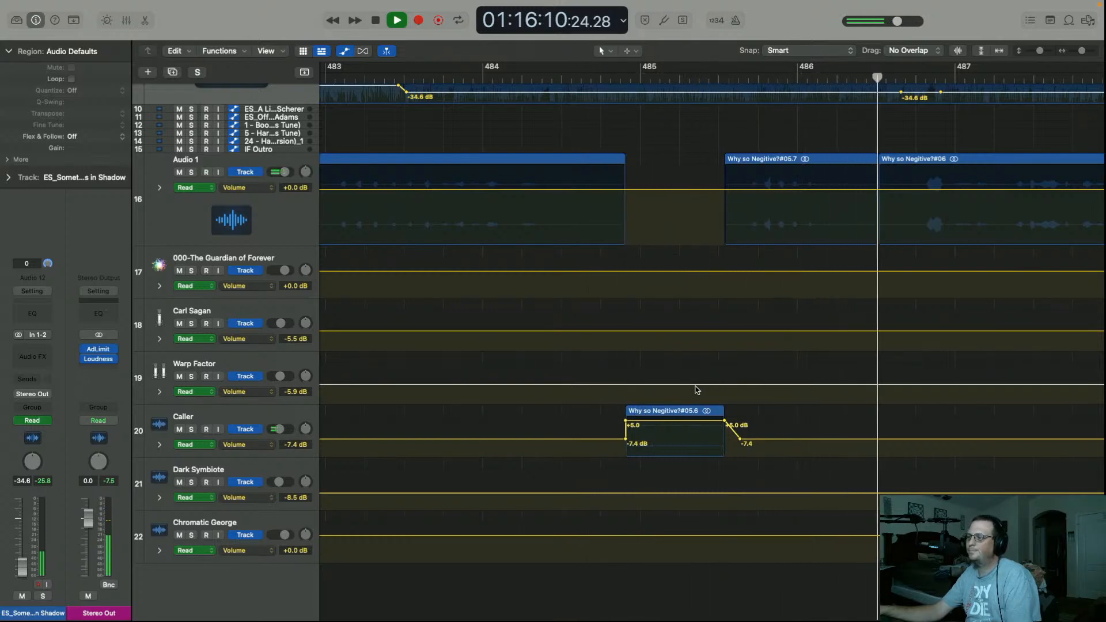
Check the music's volume line around bar 487 during playback and shrink track 9 back to its compact height
scroll(697, 390, "right", 5)
scroll(697, 390, "right", 3)
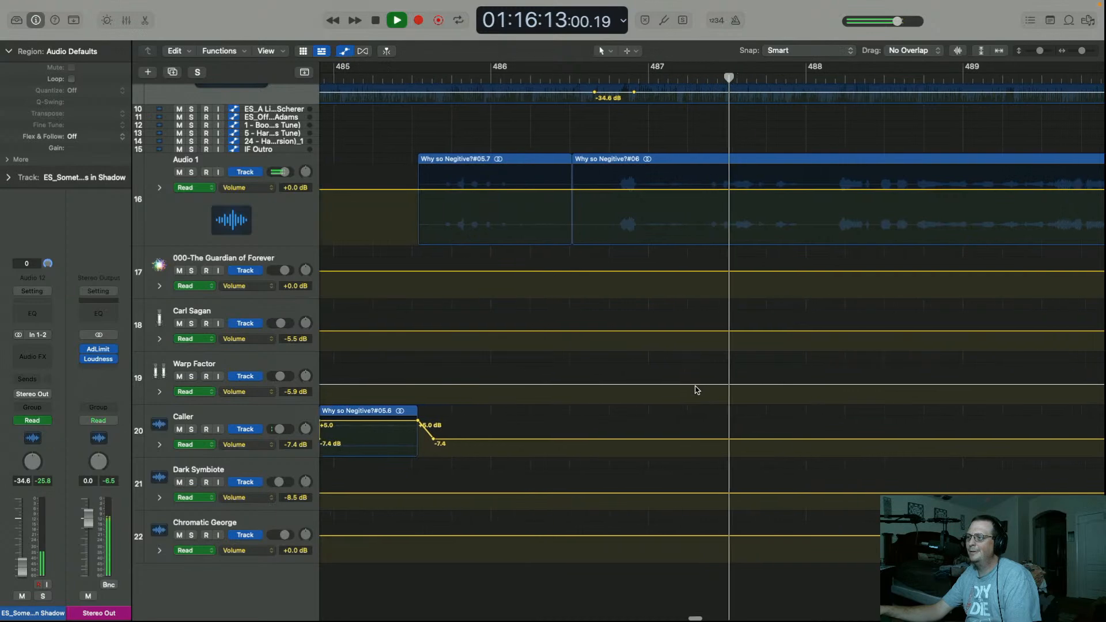
scroll(697, 390, "up", 2)
scroll(696, 390, "up", 3)
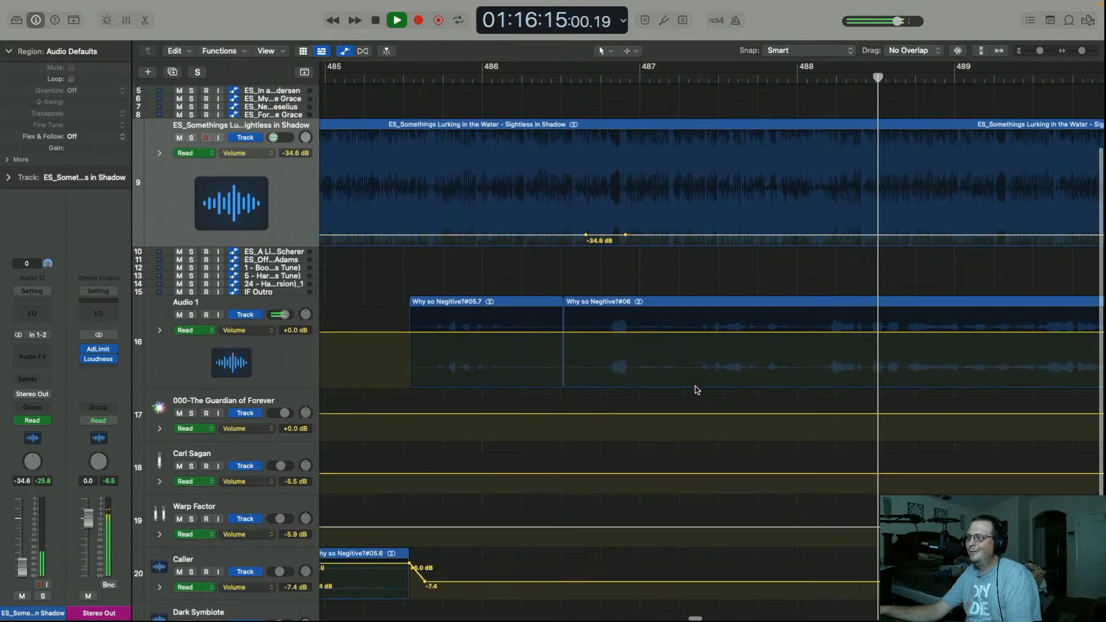
scroll(695, 390, "down", 4)
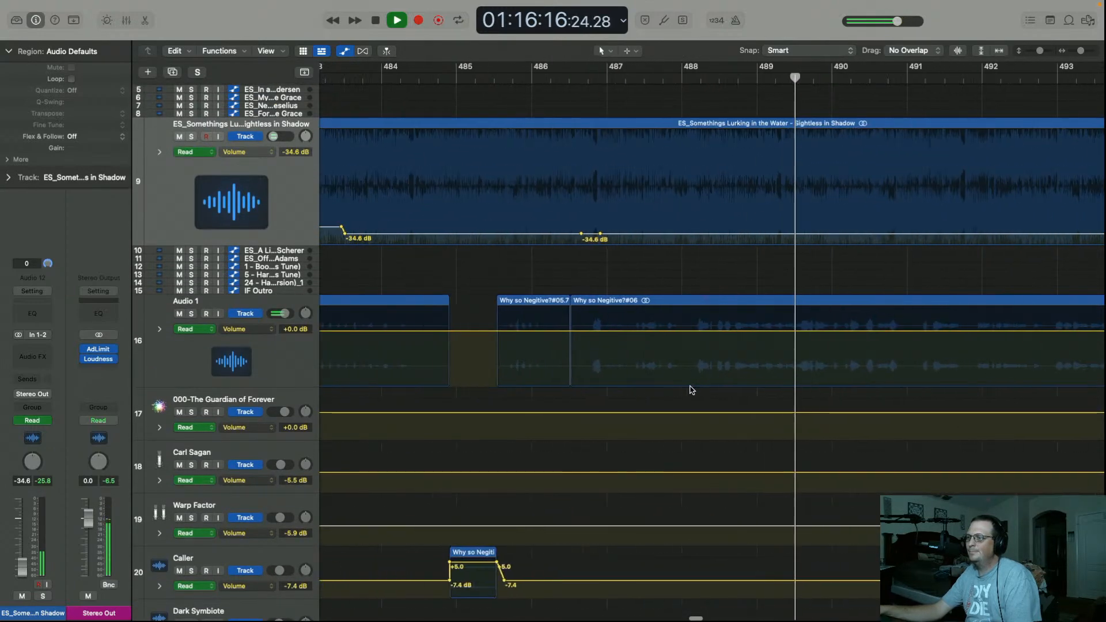
left_click_drag(316, 254, 317, 114)
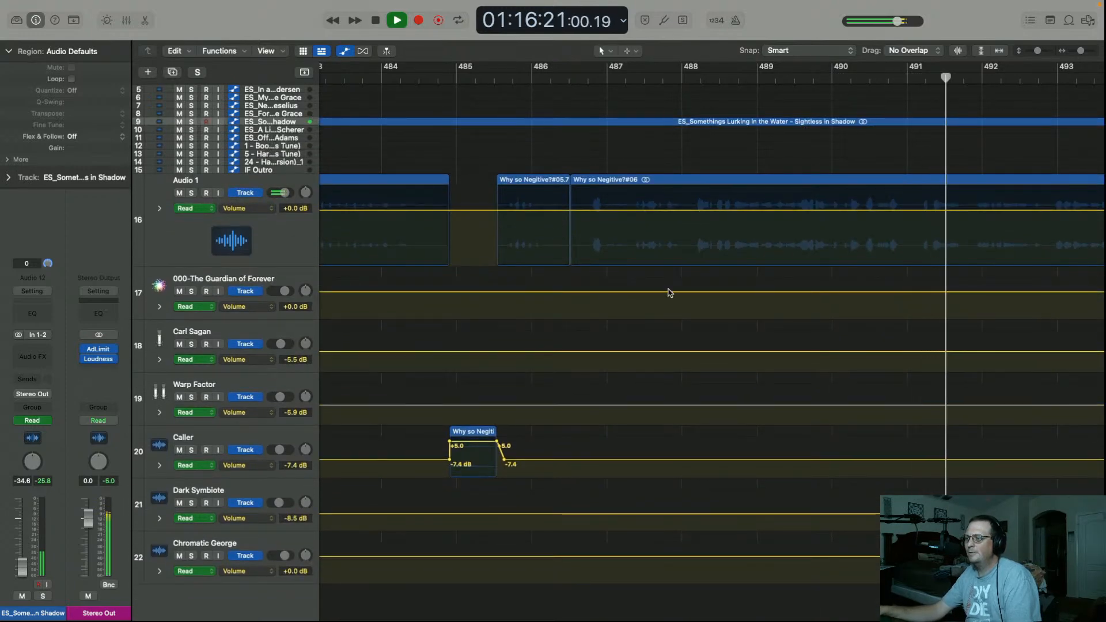
Listen on with the view following the playhead, pausing near bar 509 and stopping just before bar 540
left_click(387, 51)
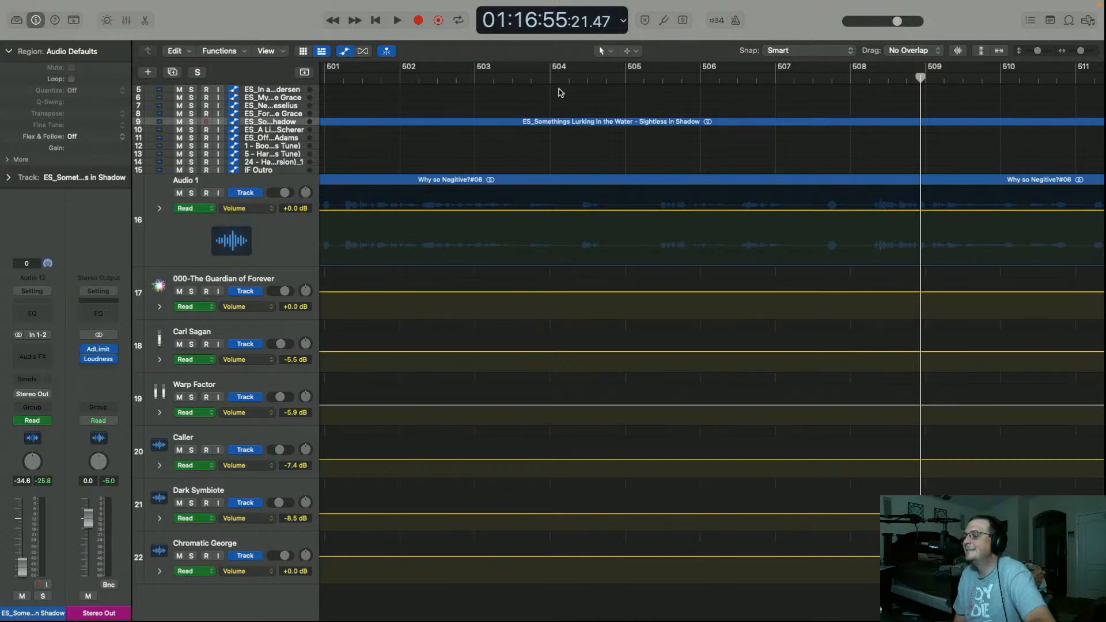
key("space")
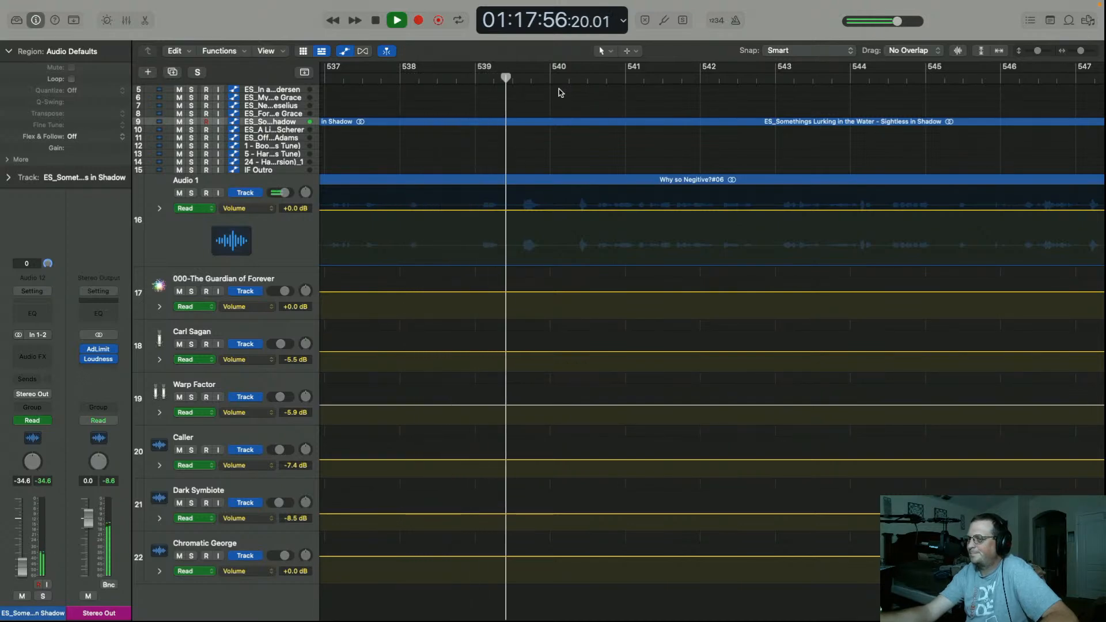
key("space")
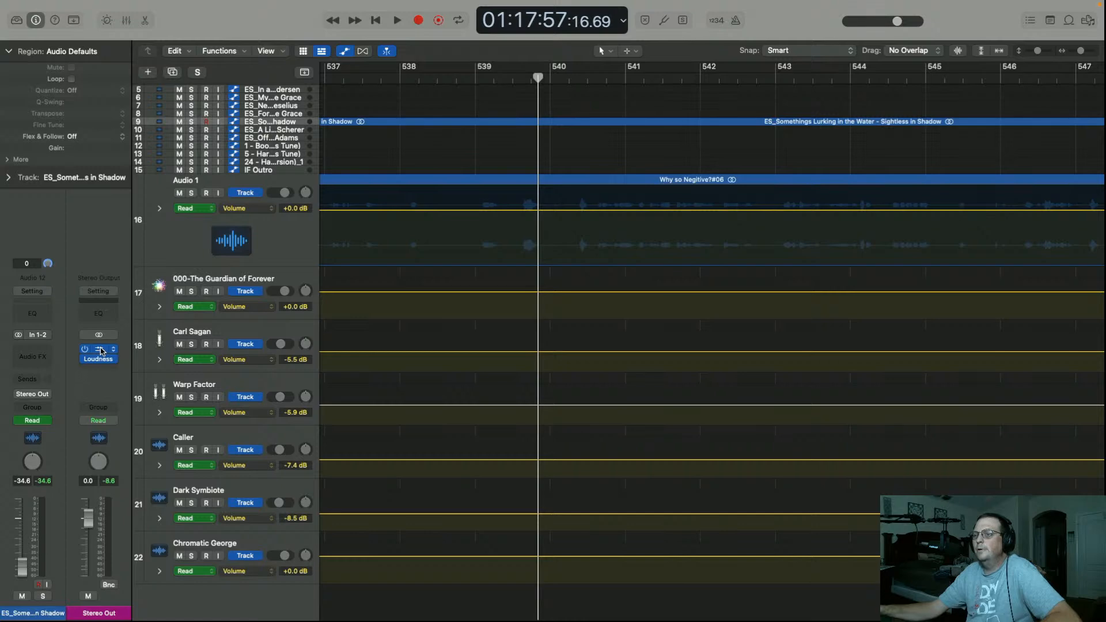
Replace the Limiter on the Audio 1 track with an Adaptive Limiter and turn on its true peak detection
left_click(179, 247)
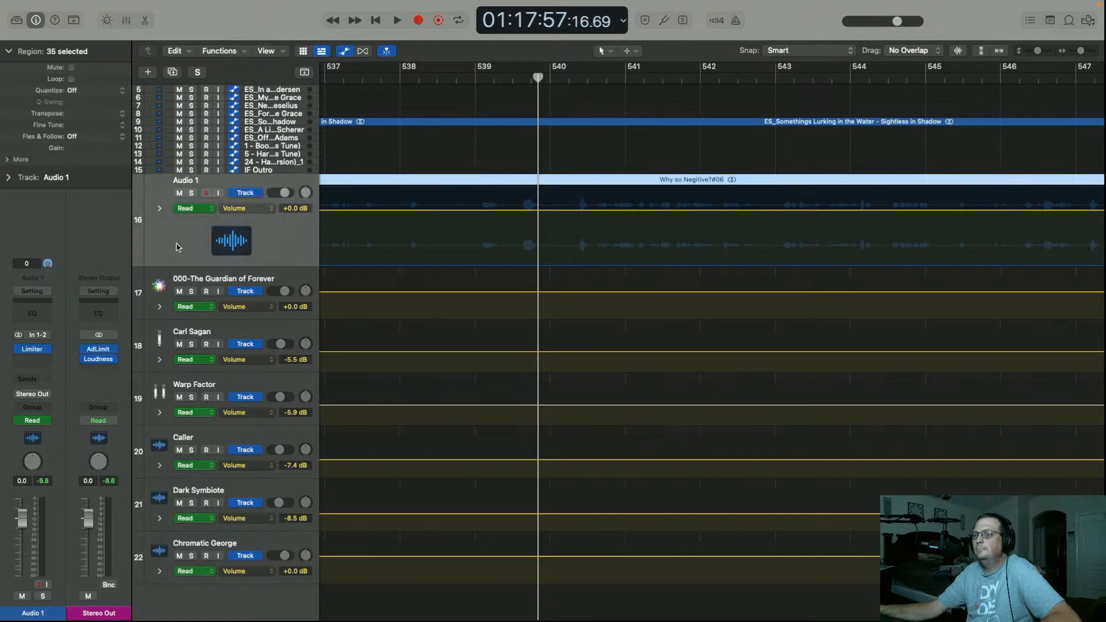
left_click(47, 350)
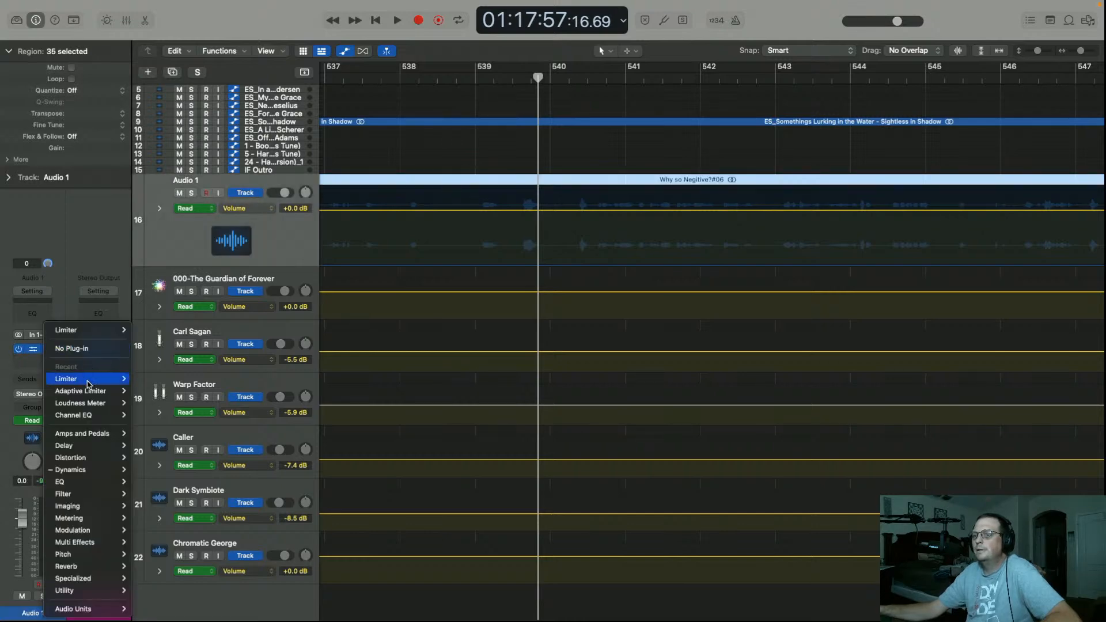
mouse_move(91, 394)
left_click(151, 391)
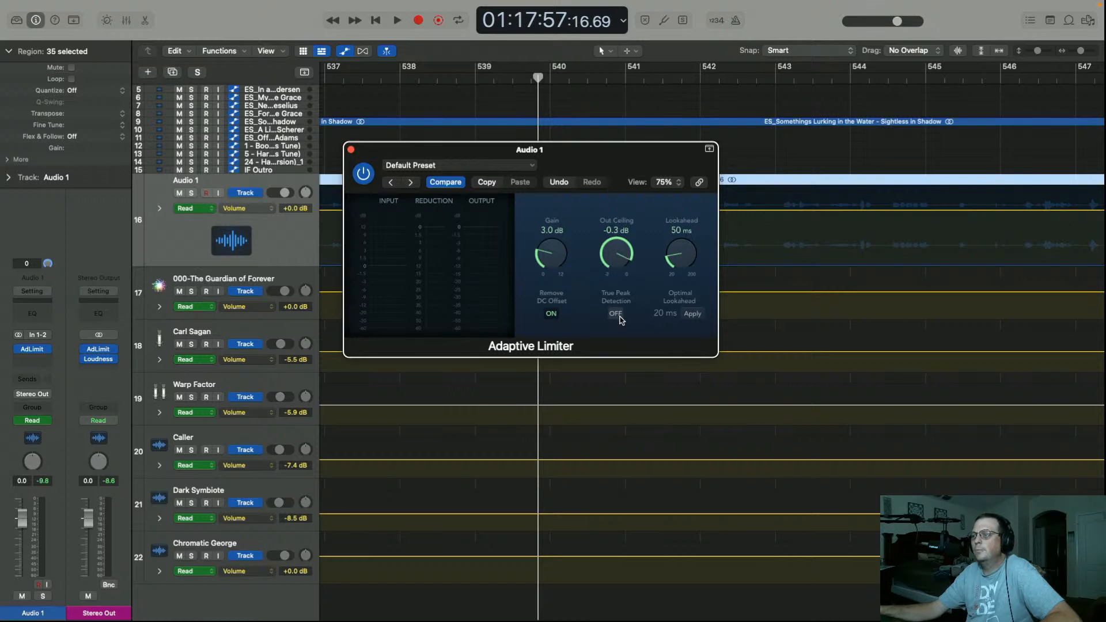
left_click(350, 150)
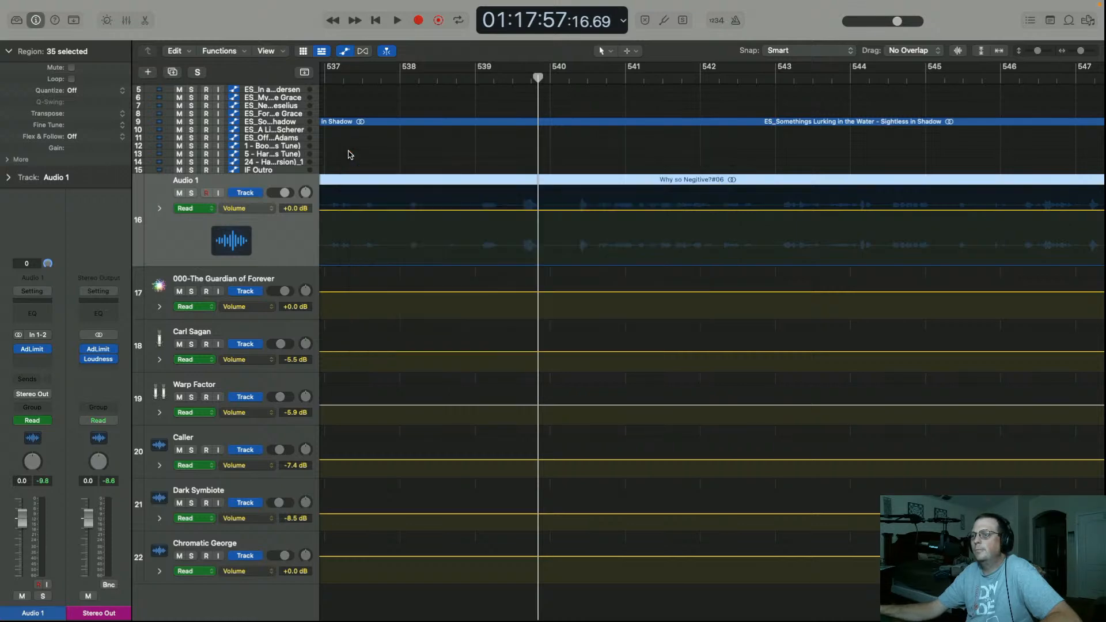
Play from about bar 530 to 546 and check the Loudness Meter on the stereo output during and after playback
scroll(483, 242, "left", 9)
left_click(340, 76)
key("space")
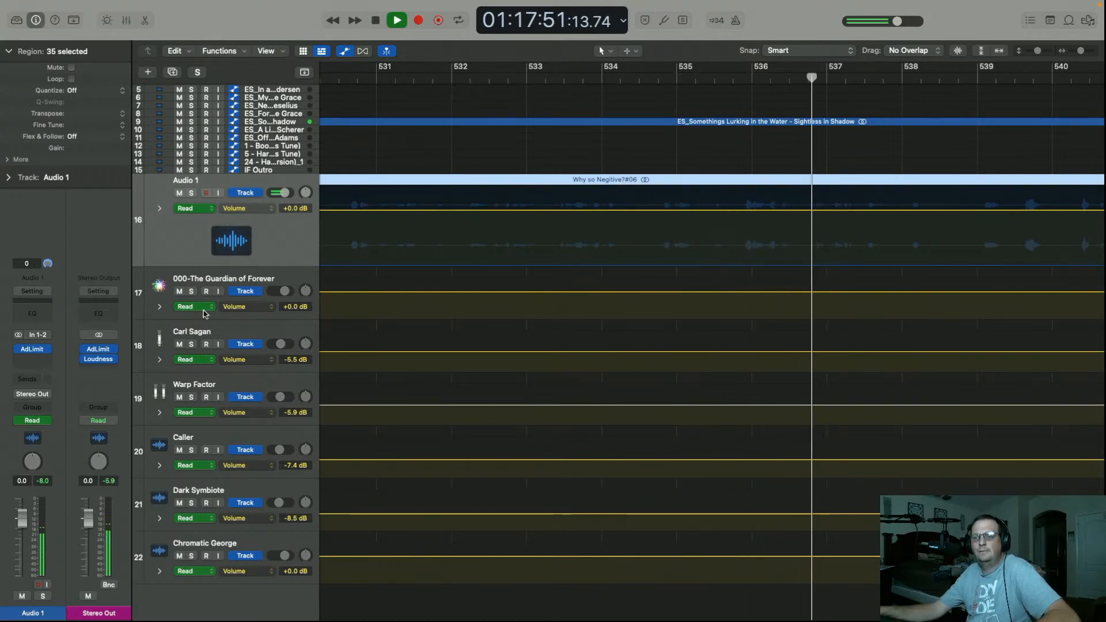
left_click(98, 361)
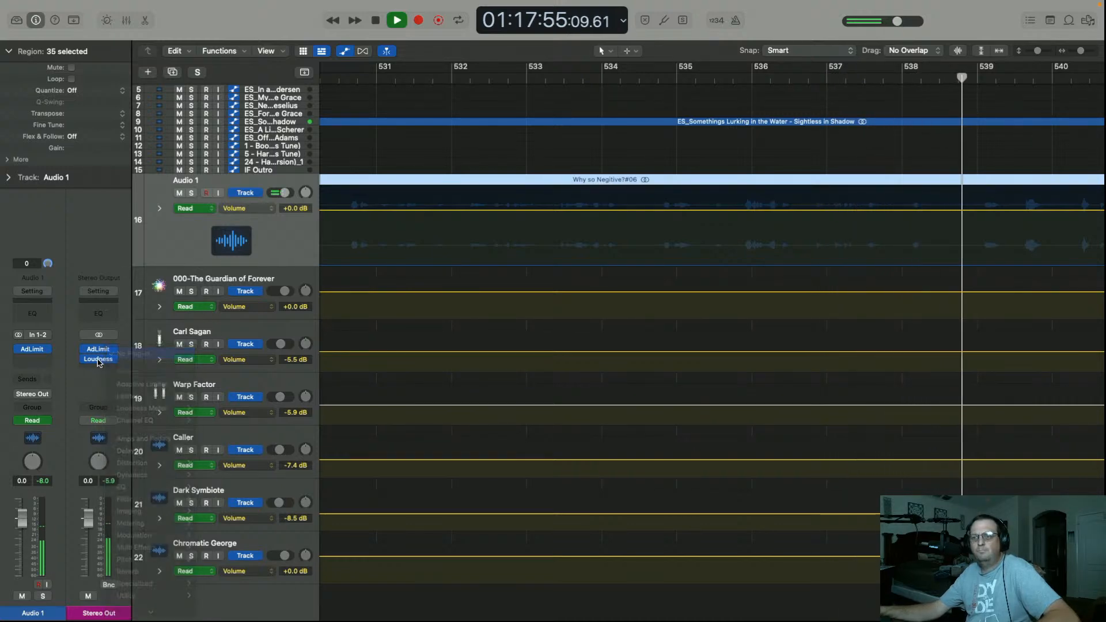
left_click(99, 359)
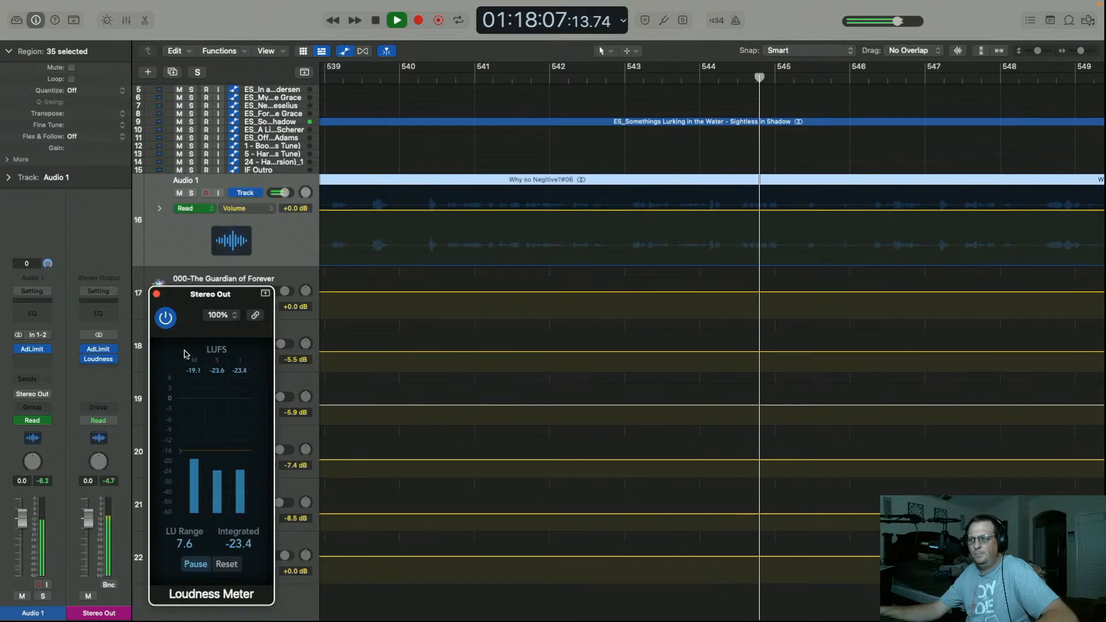
left_click(157, 294)
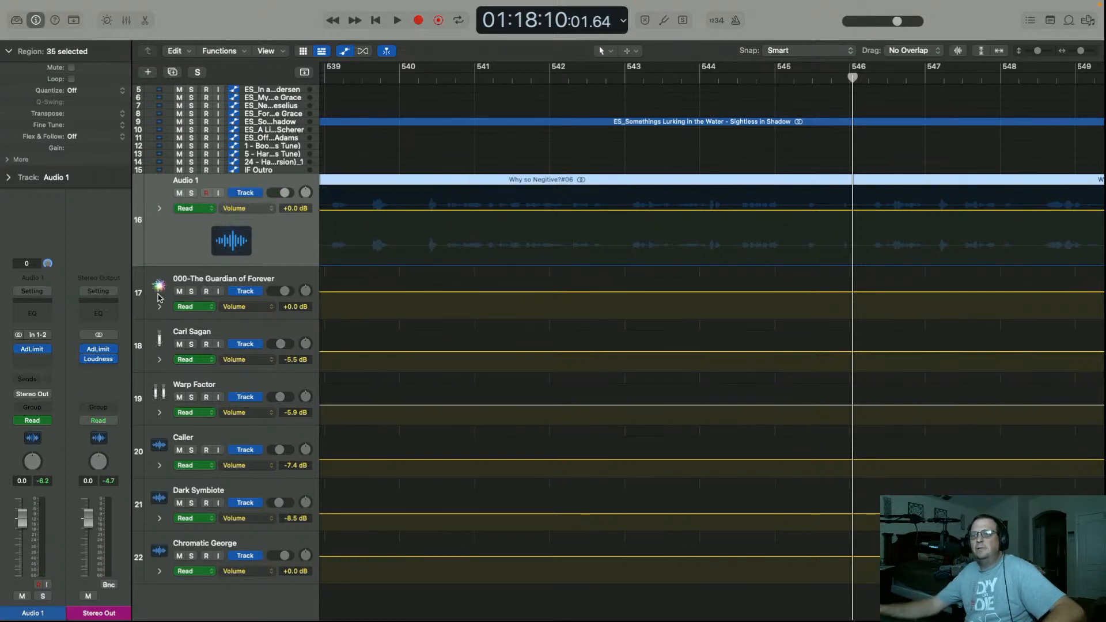
left_click(99, 359)
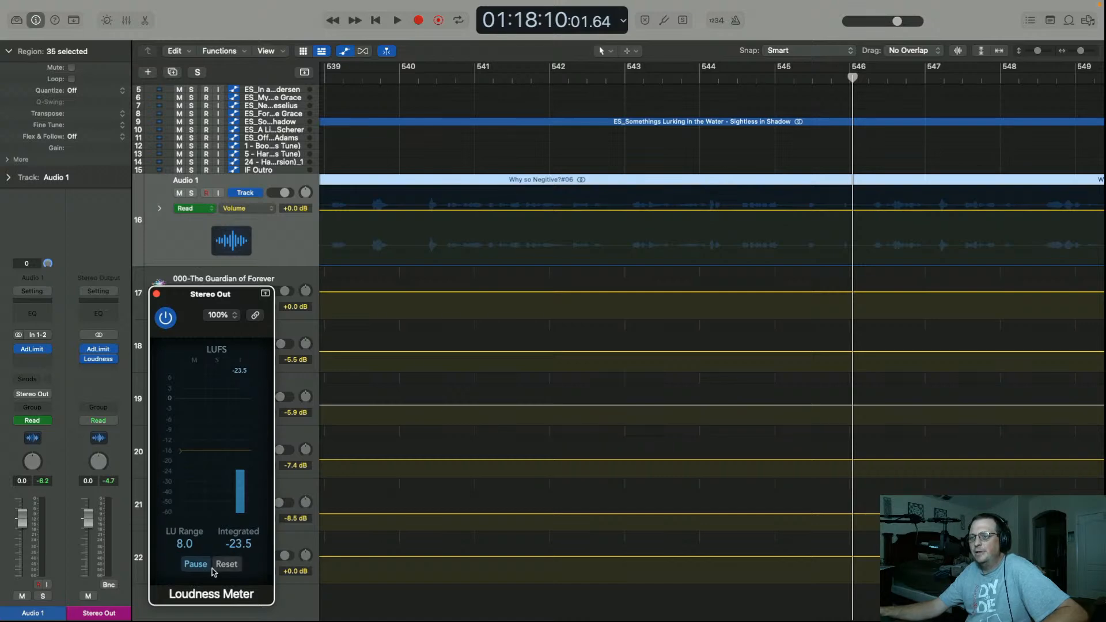
left_click(157, 295)
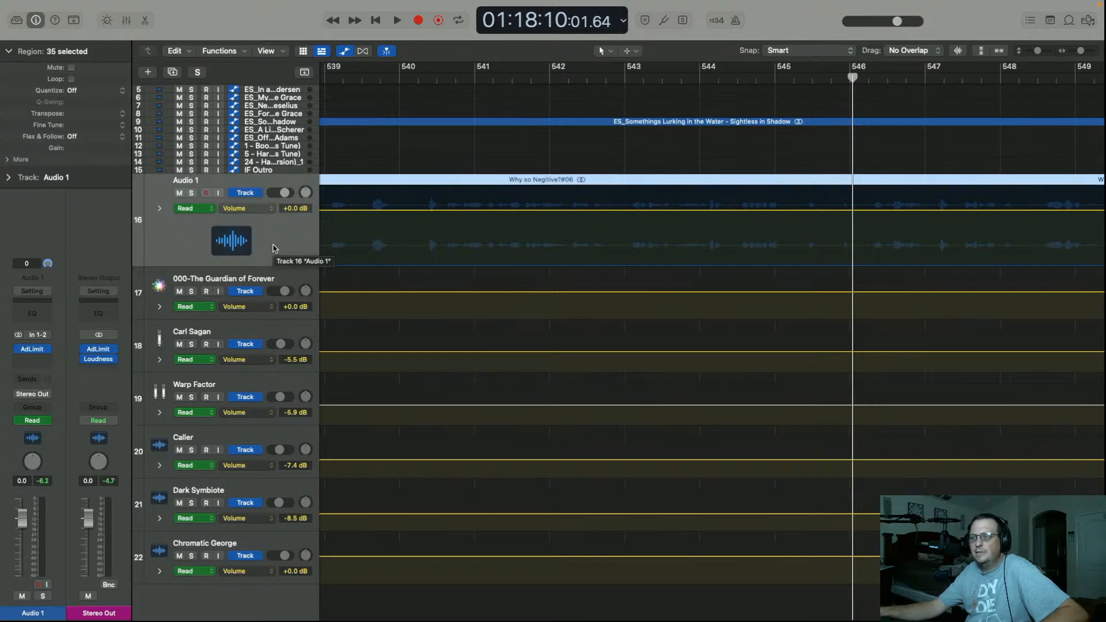
Replay the passage from about bar 530 with the stereo output's Loudness Meter open, stopping past bar 547
scroll(273, 248, "left", 5)
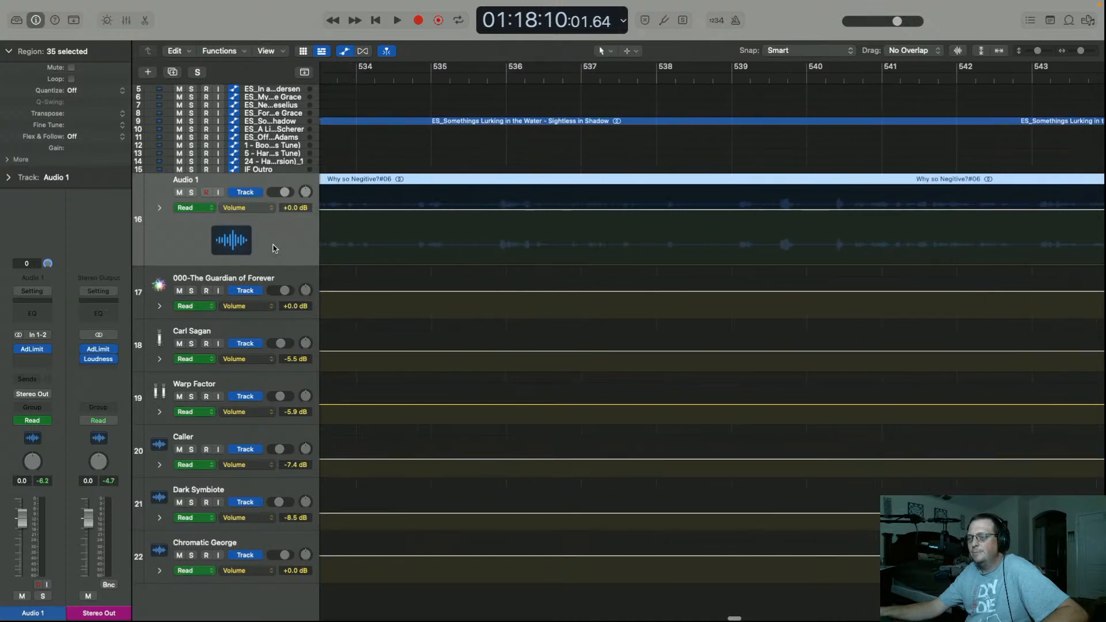
scroll(273, 248, "left", 2)
scroll(273, 248, "up", 2)
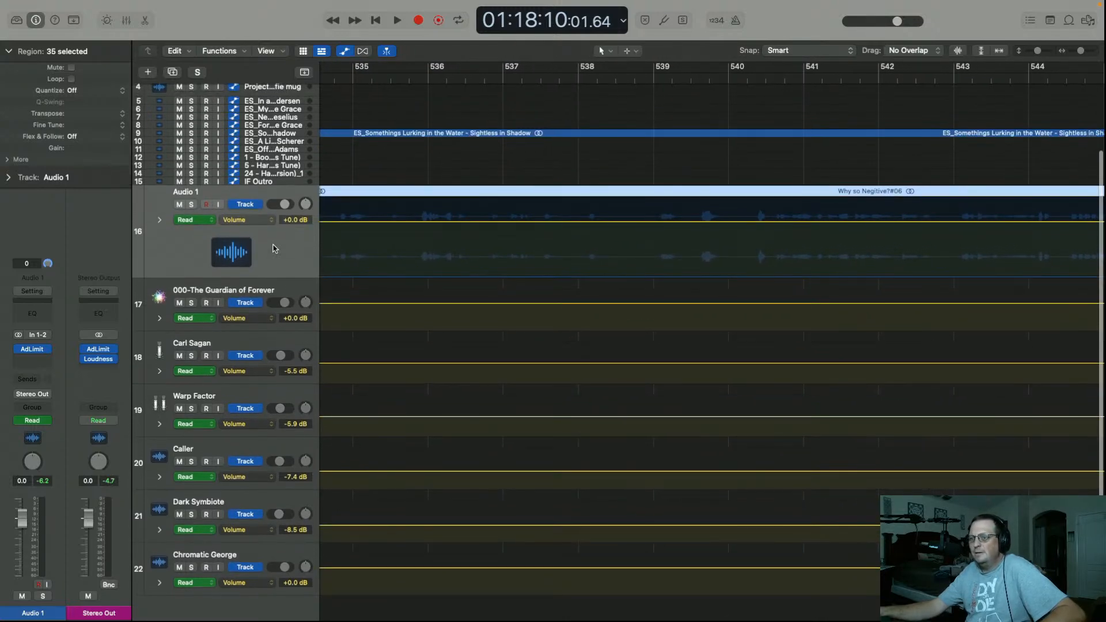
scroll(328, 311, "left", 5)
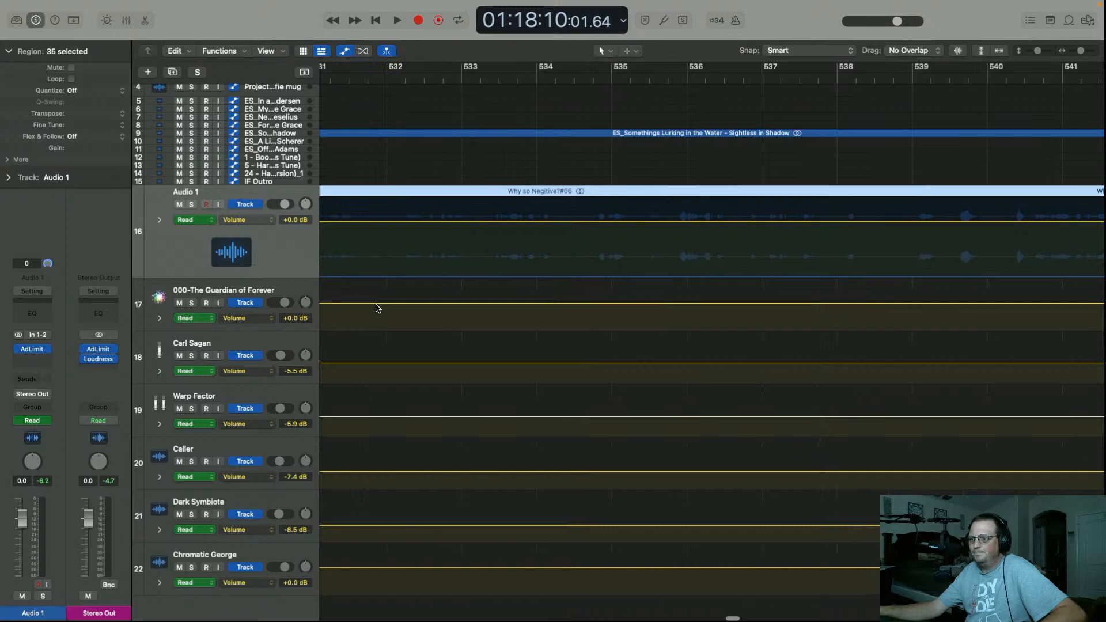
key("super+Left")
key("super+Left")
key("super+Left")
key("super+Left")
key("super+Left")
key("super+Left")
scroll(376, 309, "right", 4)
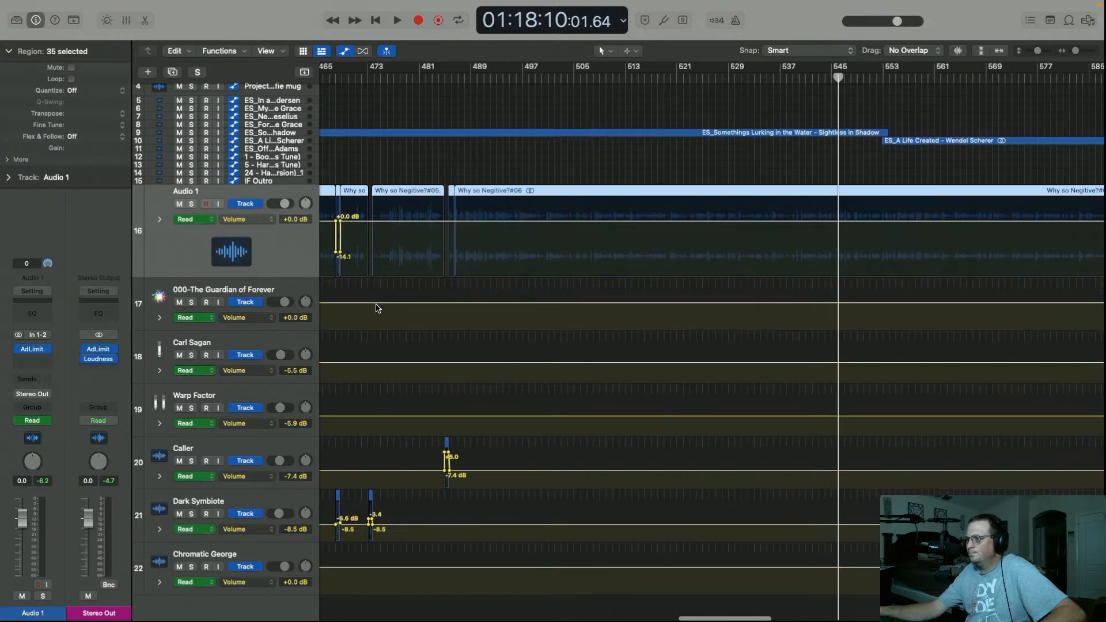
scroll(403, 297, "right", 2)
scroll(438, 282, "down", 1)
left_click(695, 80)
key("space")
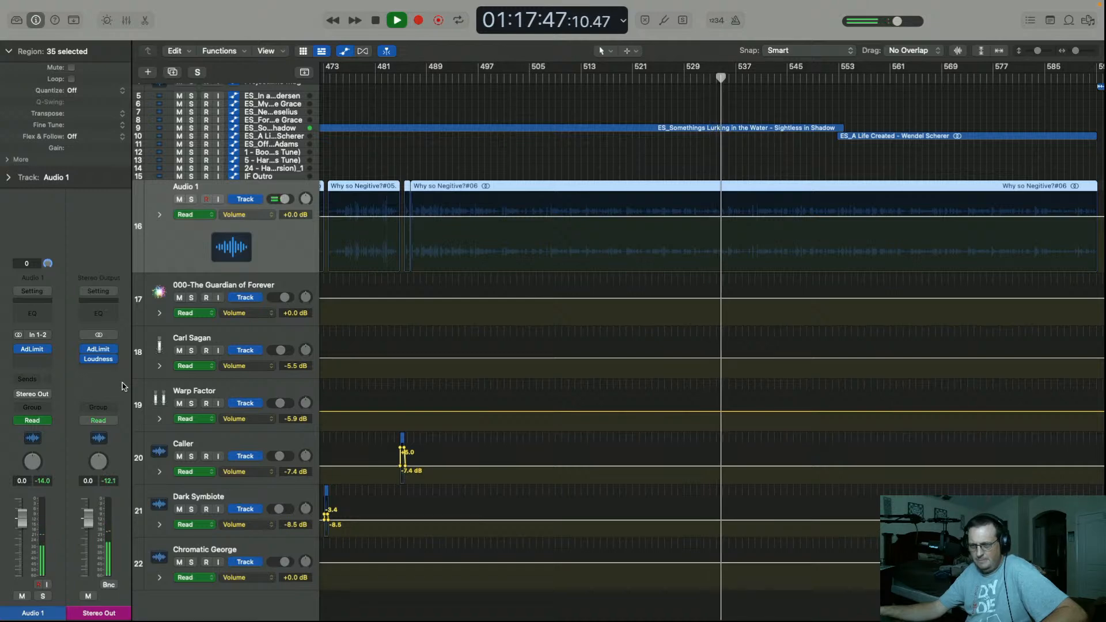
left_click(99, 362)
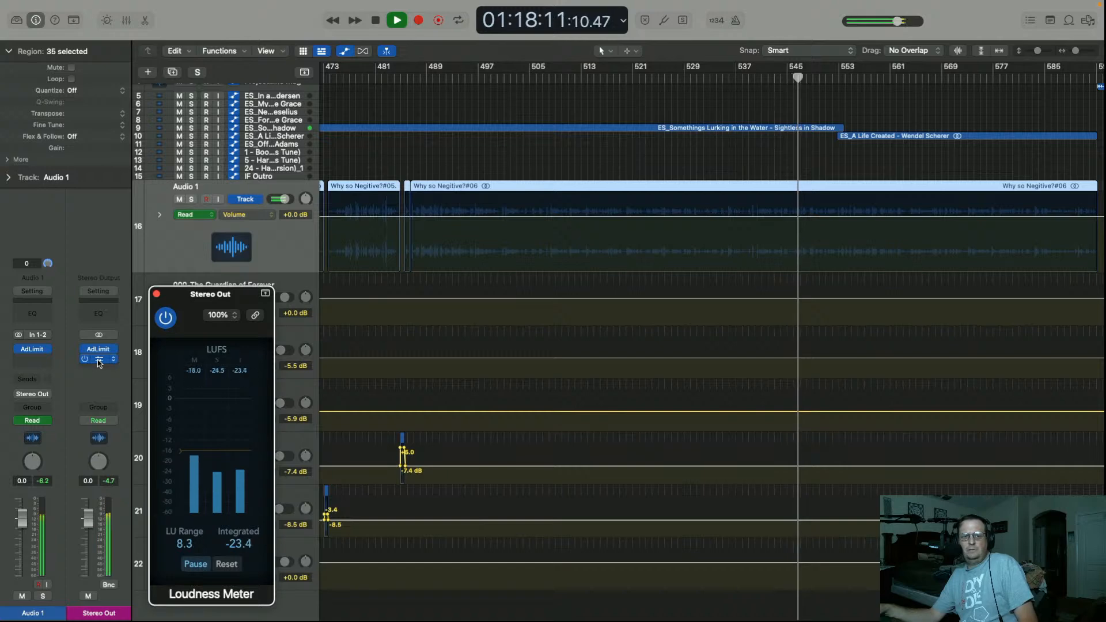
key("space")
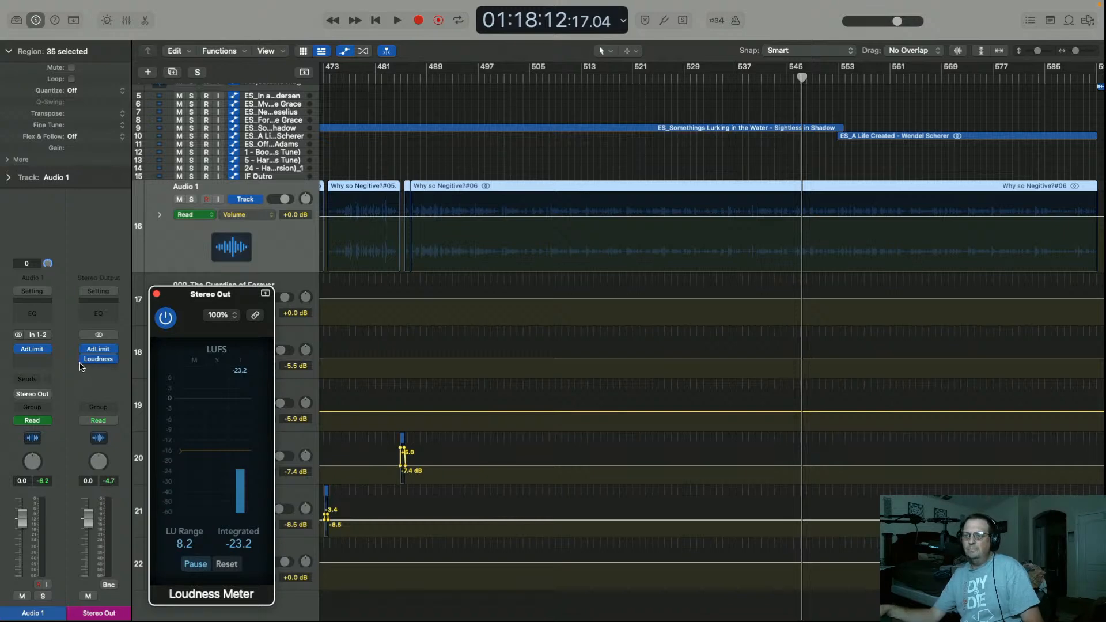
Set the Audio 1 Adaptive Limiter's gain to 4.0 dB and replay from bar 520 against the Loudness Meter, stopping past bar 543
left_click(34, 350)
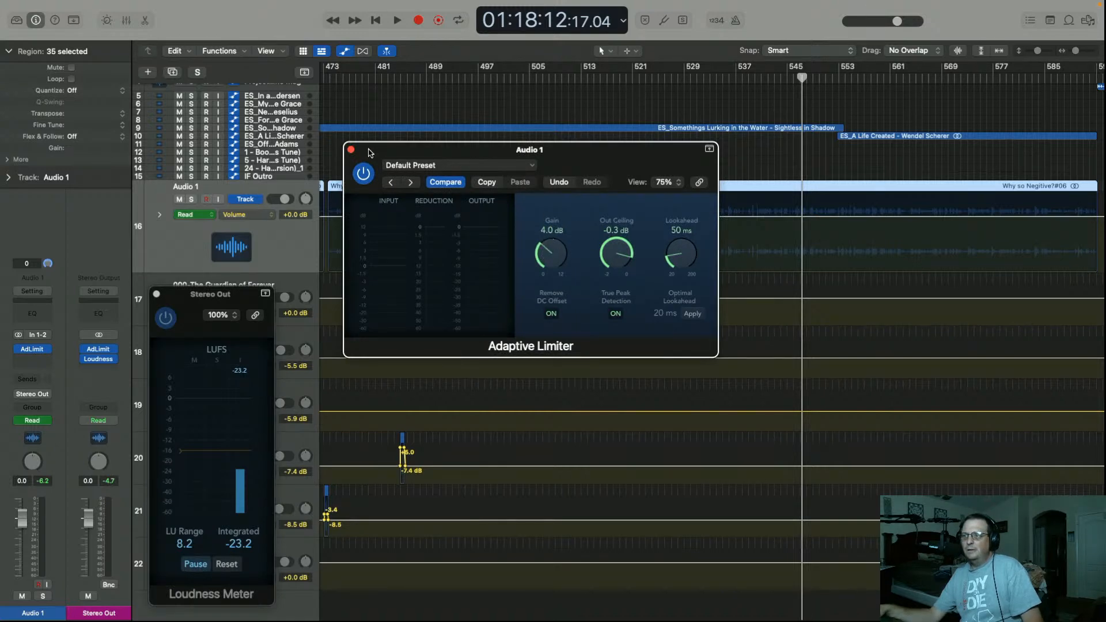
left_click(351, 151)
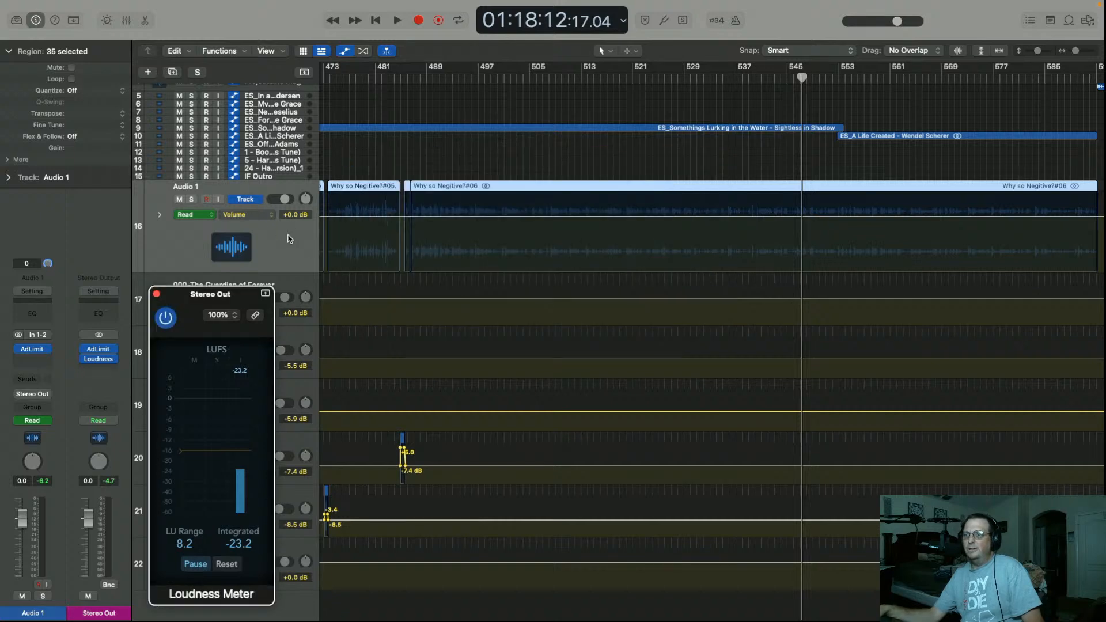
left_click(629, 80)
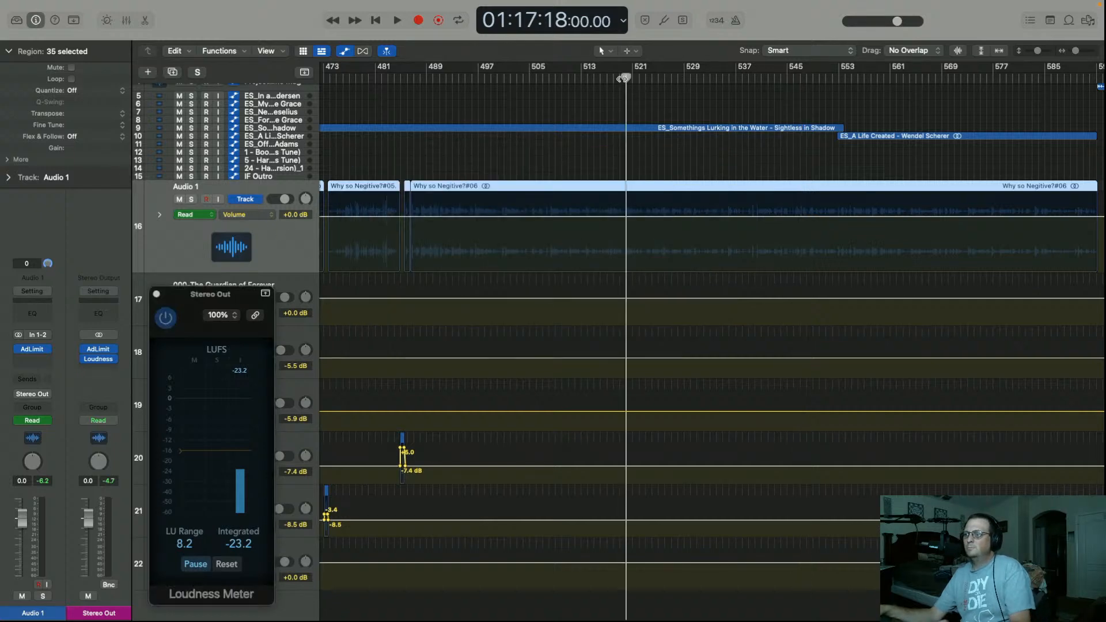
key("space")
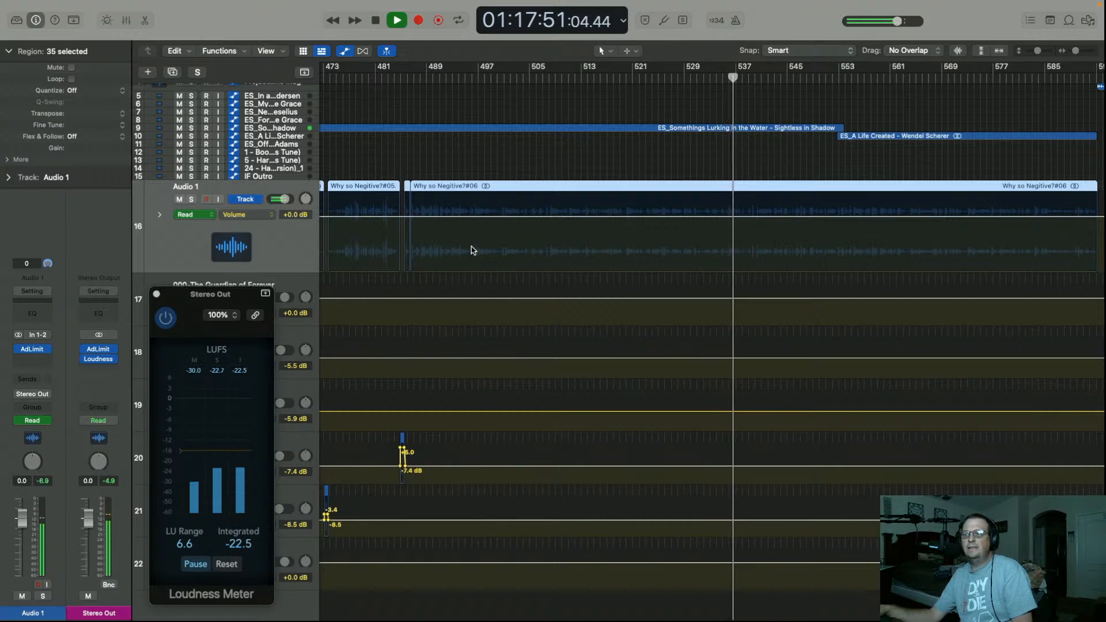
key("space")
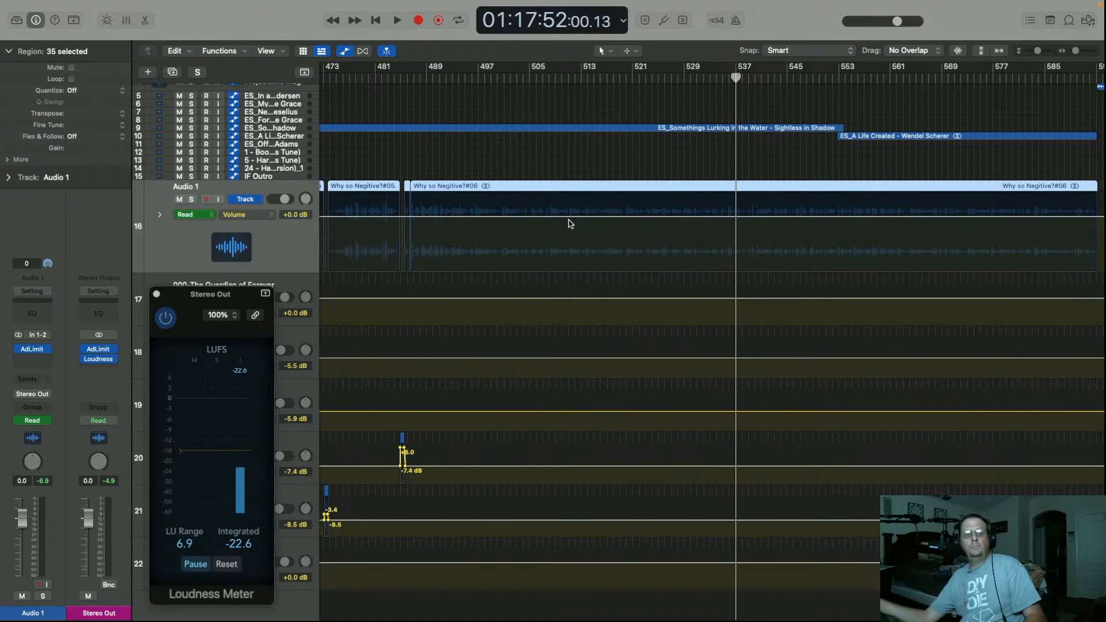
key("space")
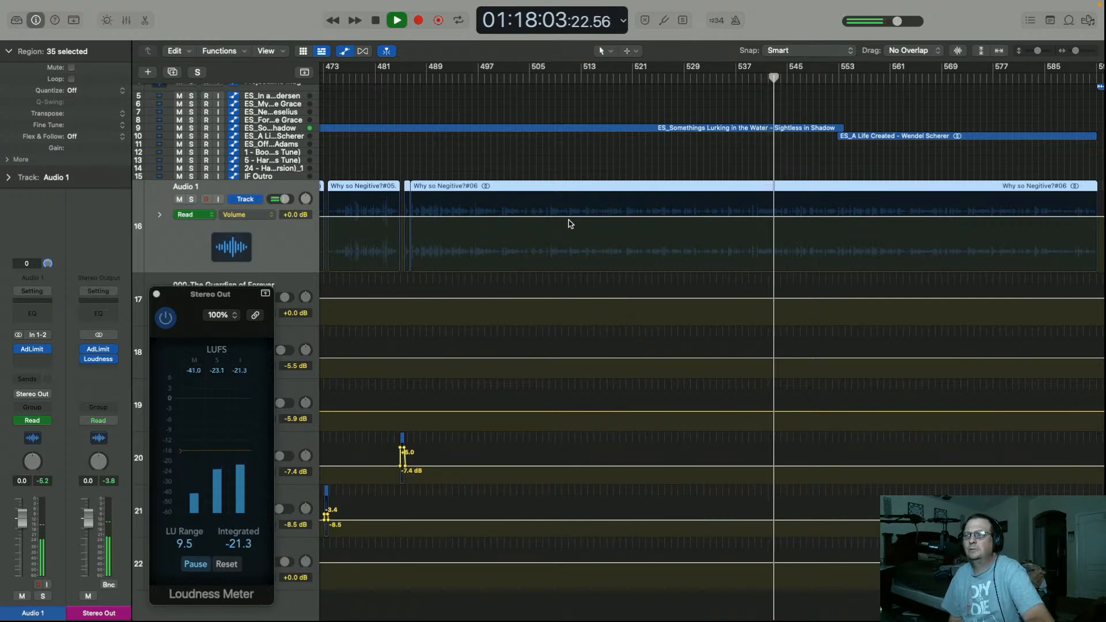
key("space")
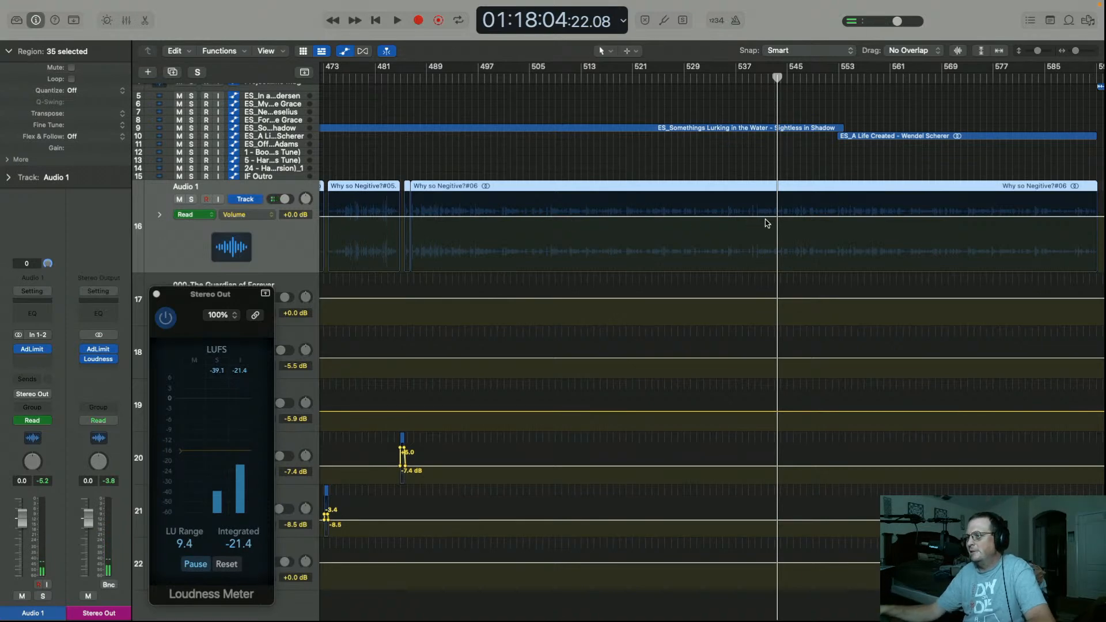
Replay the voice peaks from just before bar 537 while watching the Loudness Meter, stopping before bar 541
key("super+Right")
key("super+Right")
key("super+Right")
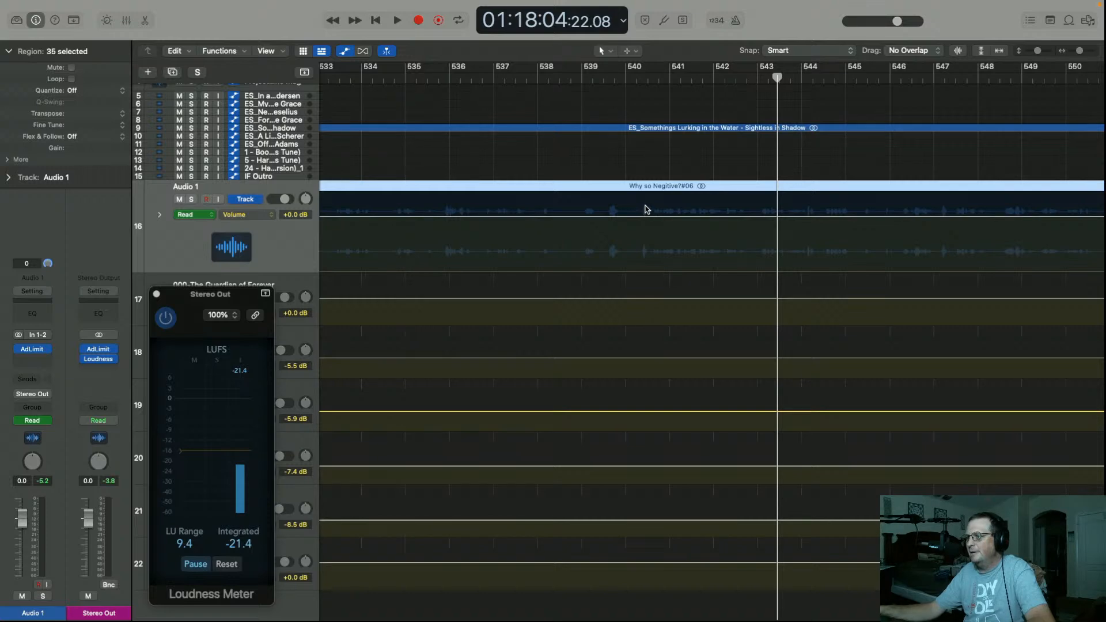
left_click(488, 83)
key("space")
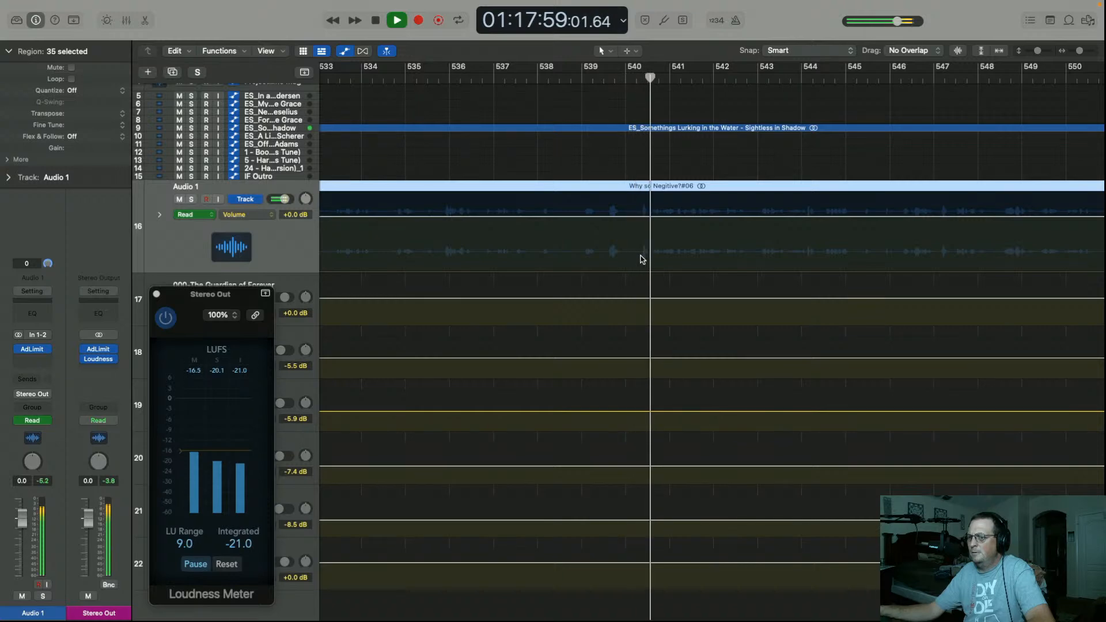
key("space")
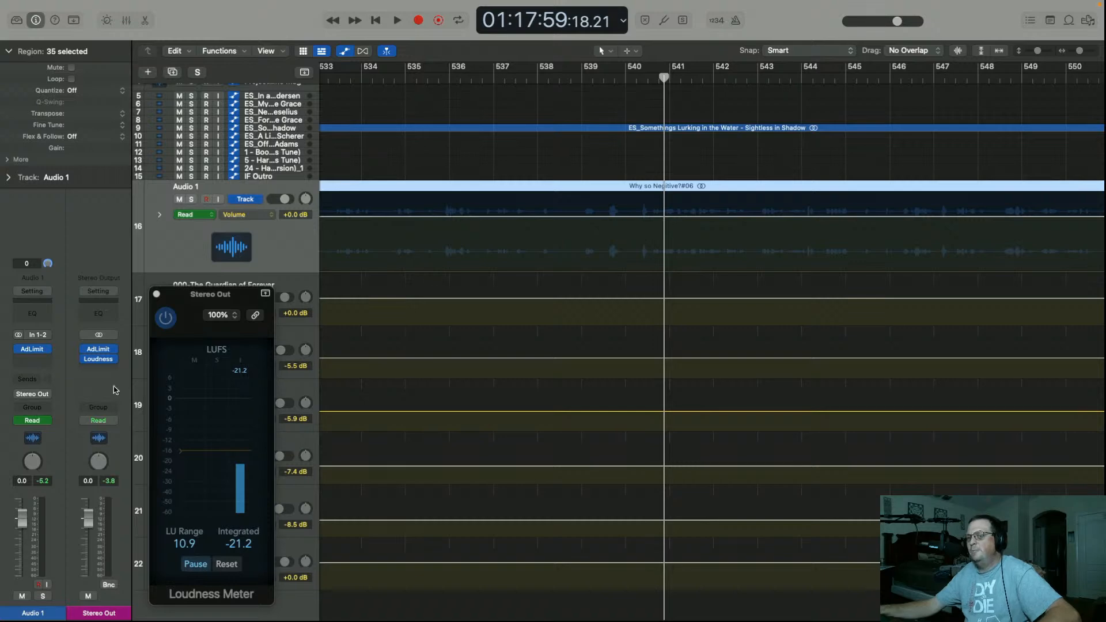
Replay from just before bar 537 with the Audio 1 Adaptive Limiter placed beside the Loudness Meter to check its input, reduction and output levels
left_click(32, 350)
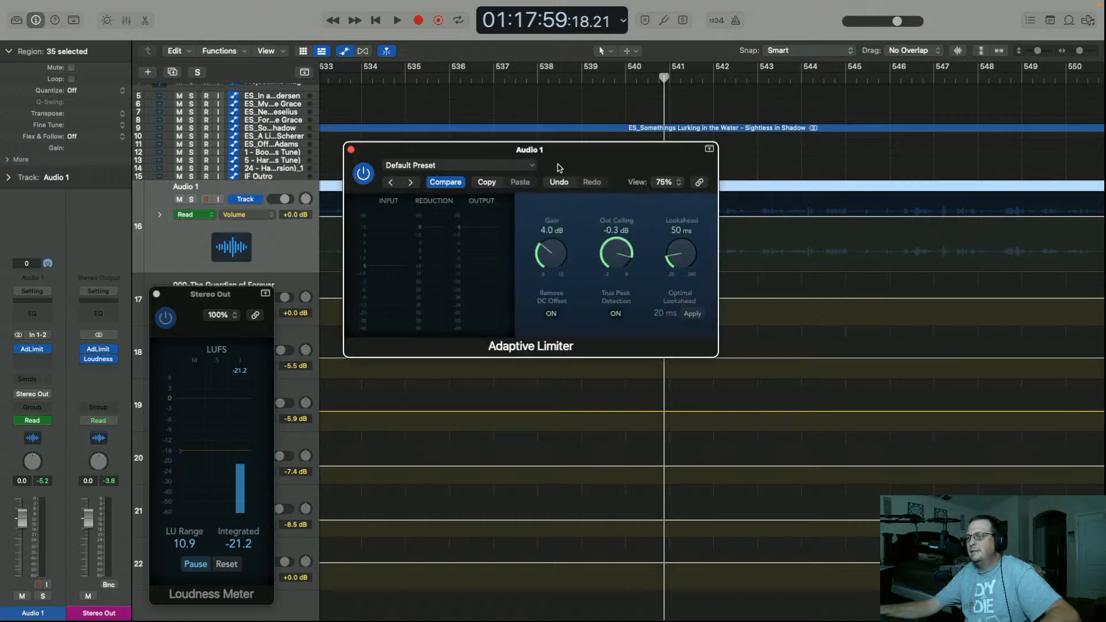
left_click_drag(546, 149, 532, 305)
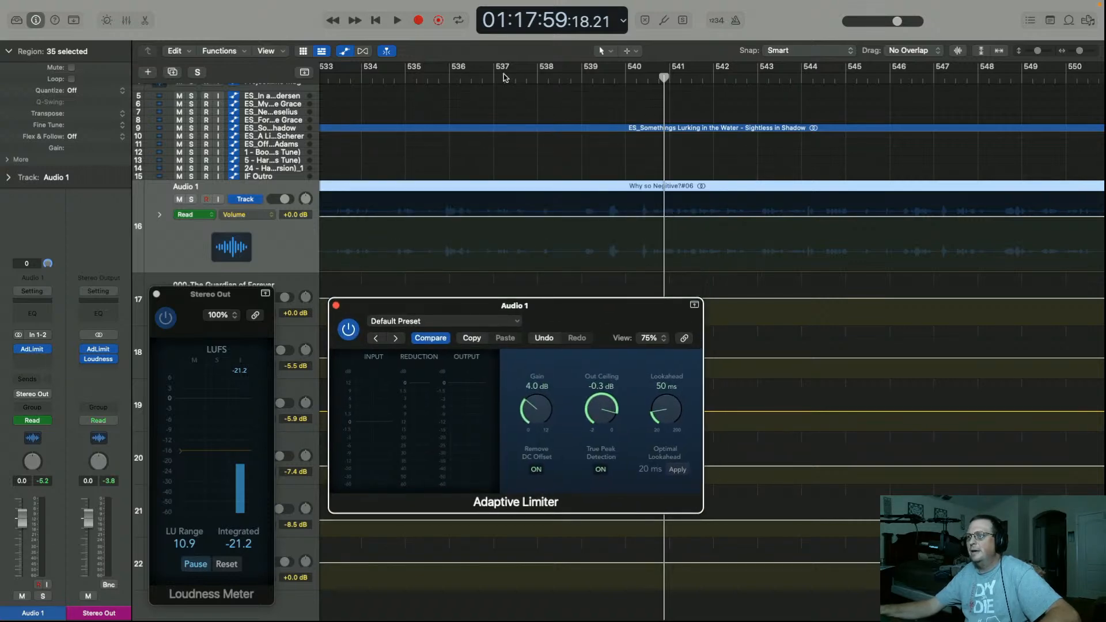
left_click(490, 79)
key("space")
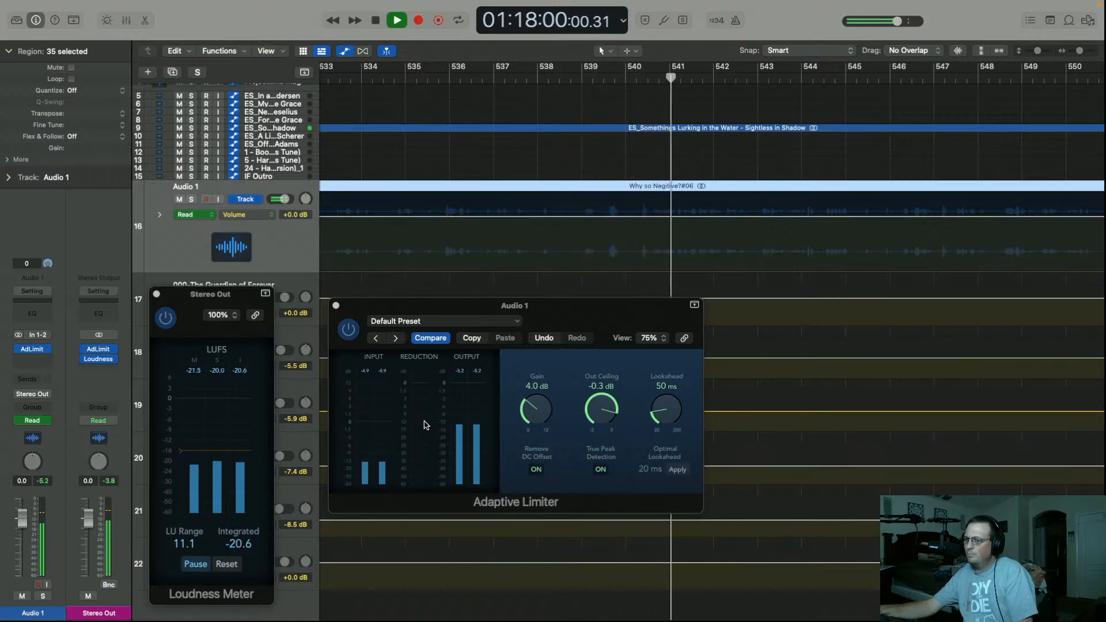
left_click(337, 306)
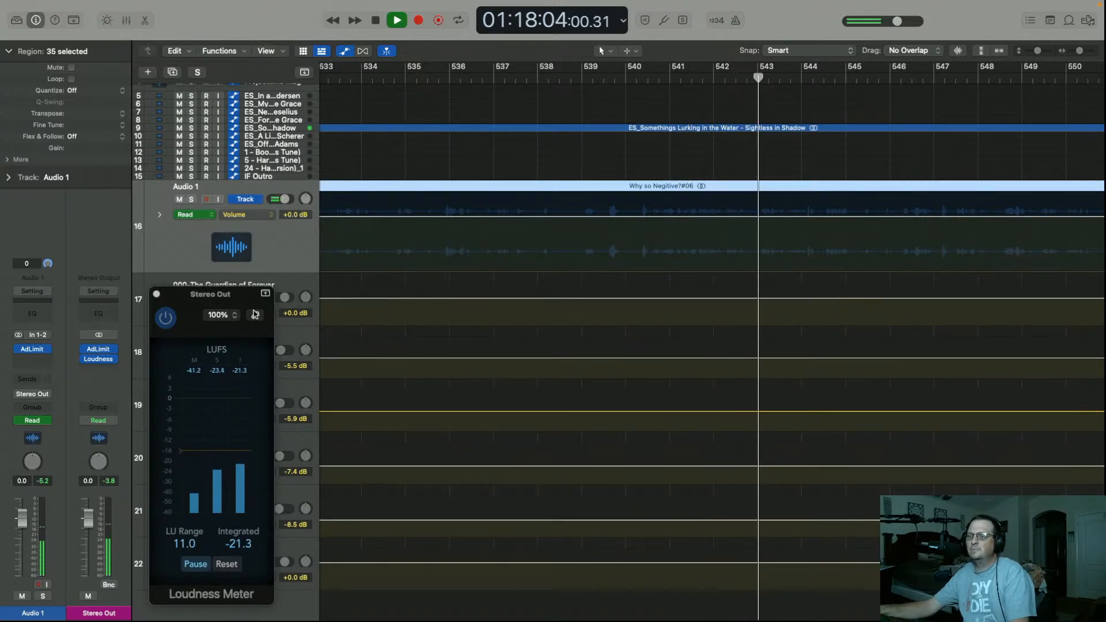
Close the Loudness Meter and listen on, pausing past bar 545 and stopping past bar 563
left_click(157, 293)
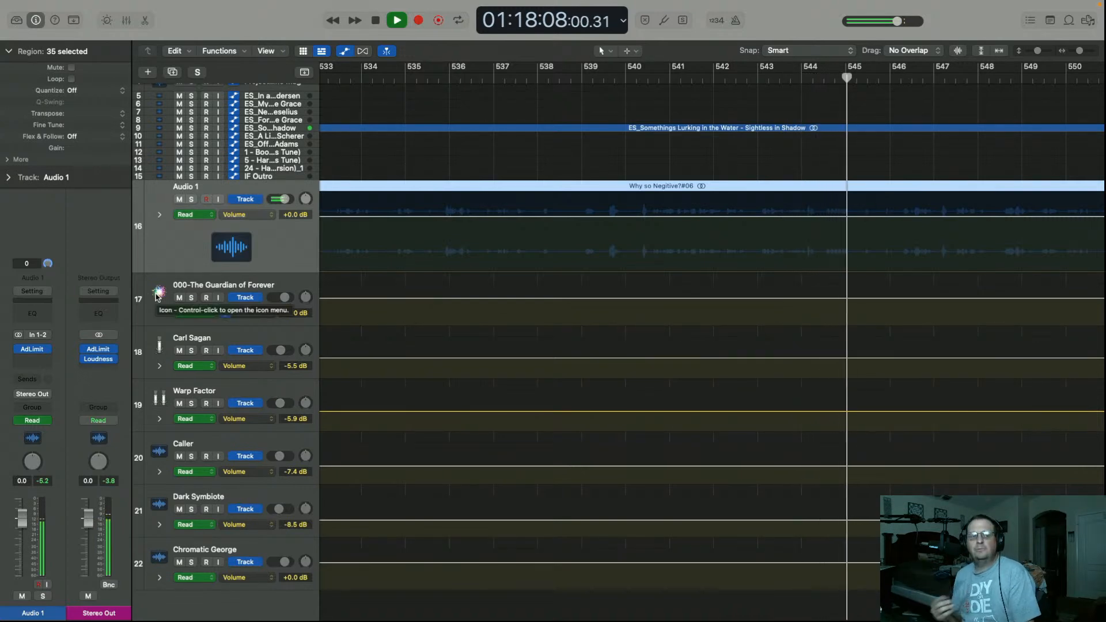
key("space")
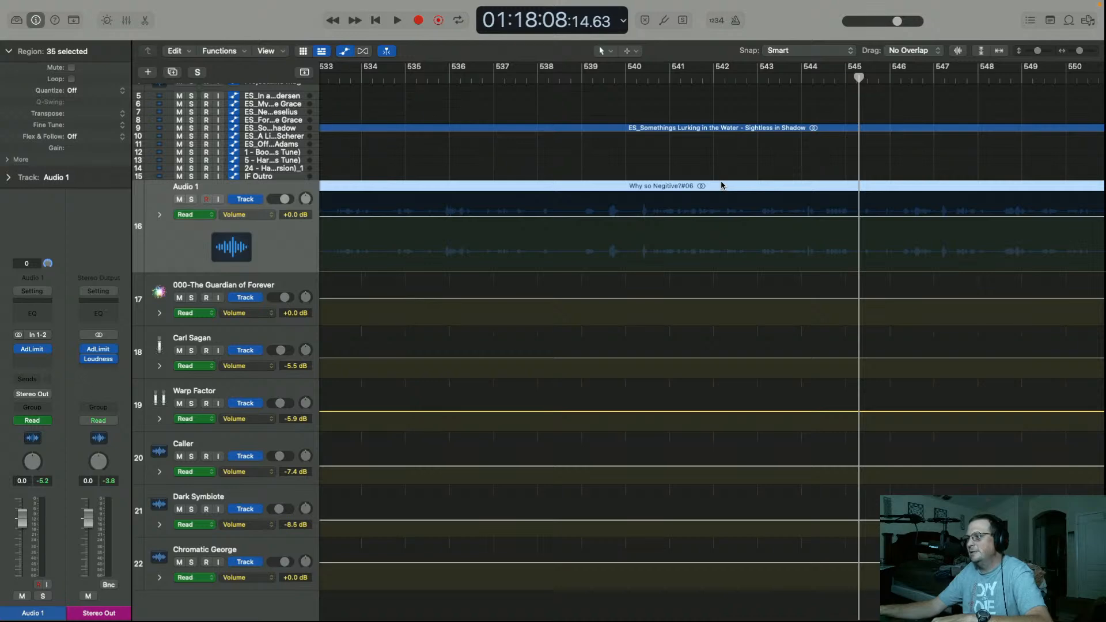
key("space")
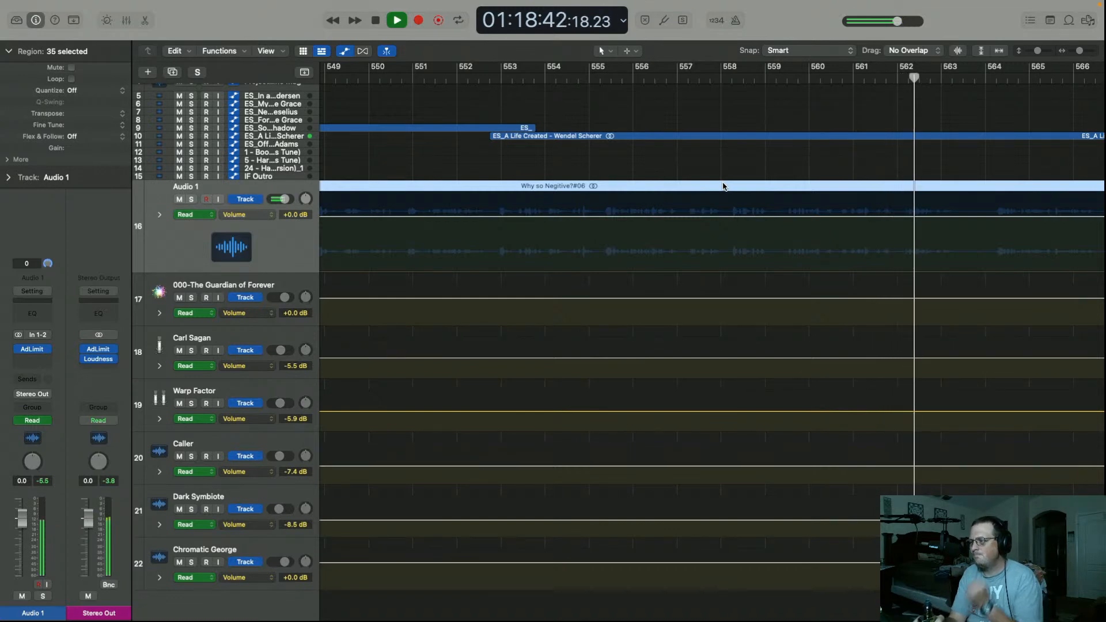
key("space")
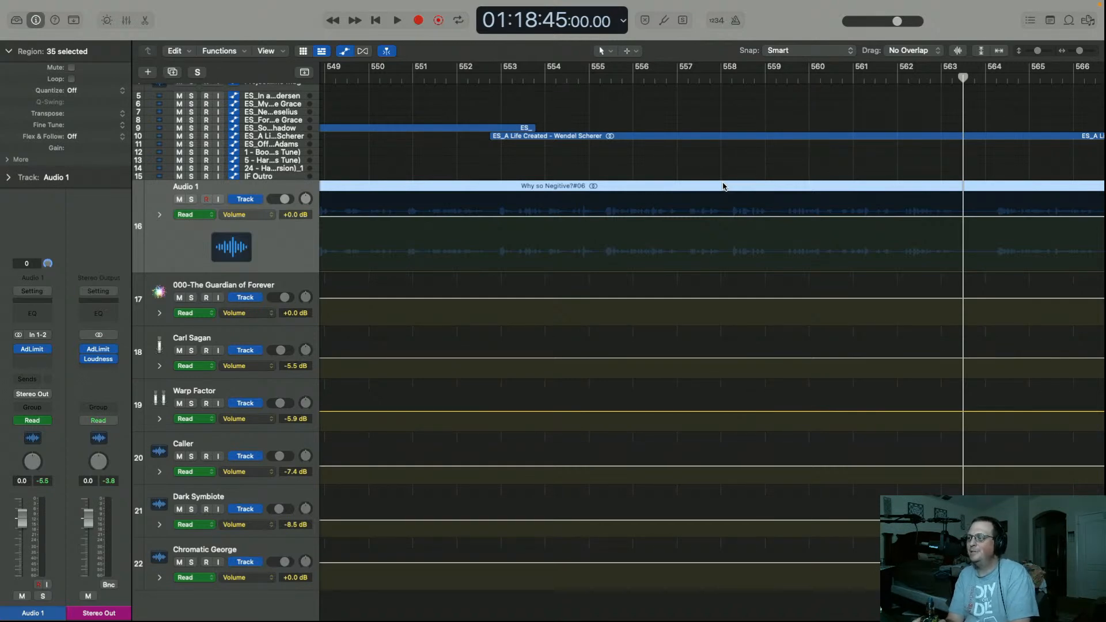
Listen on from past bar 563, pausing at about bar 667 and stopping at about bar 684, after the voice returns
key("space")
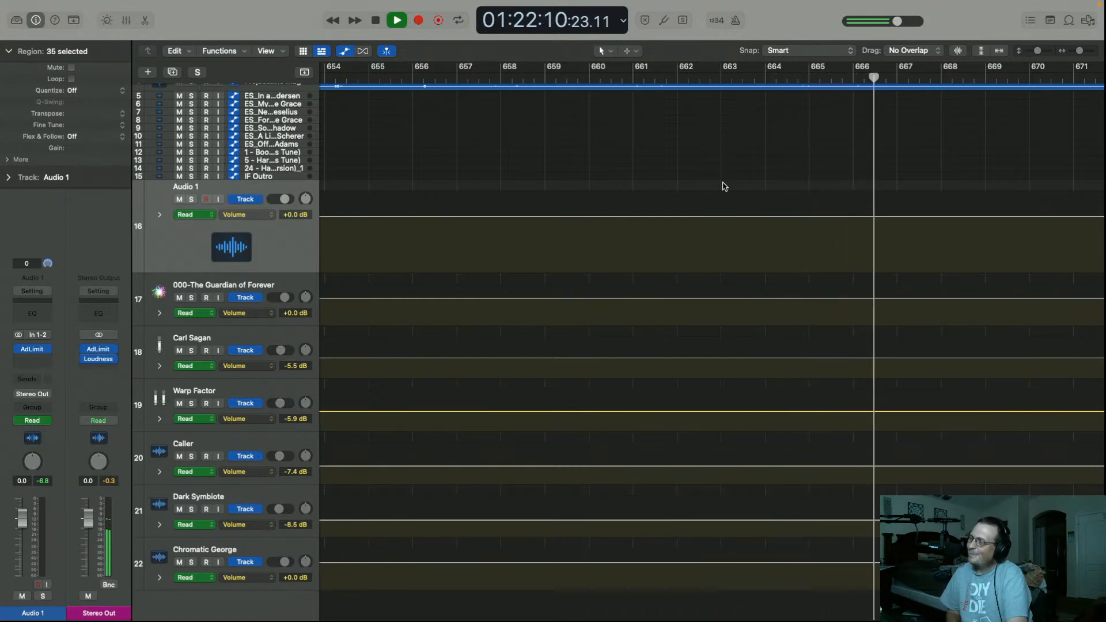
key("space")
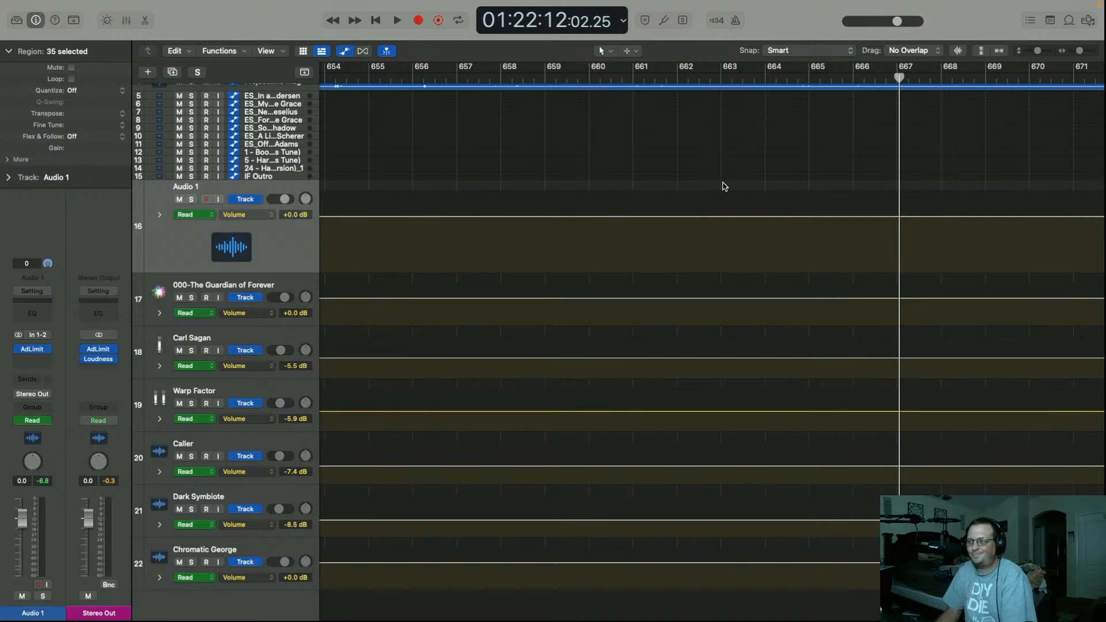
key("space")
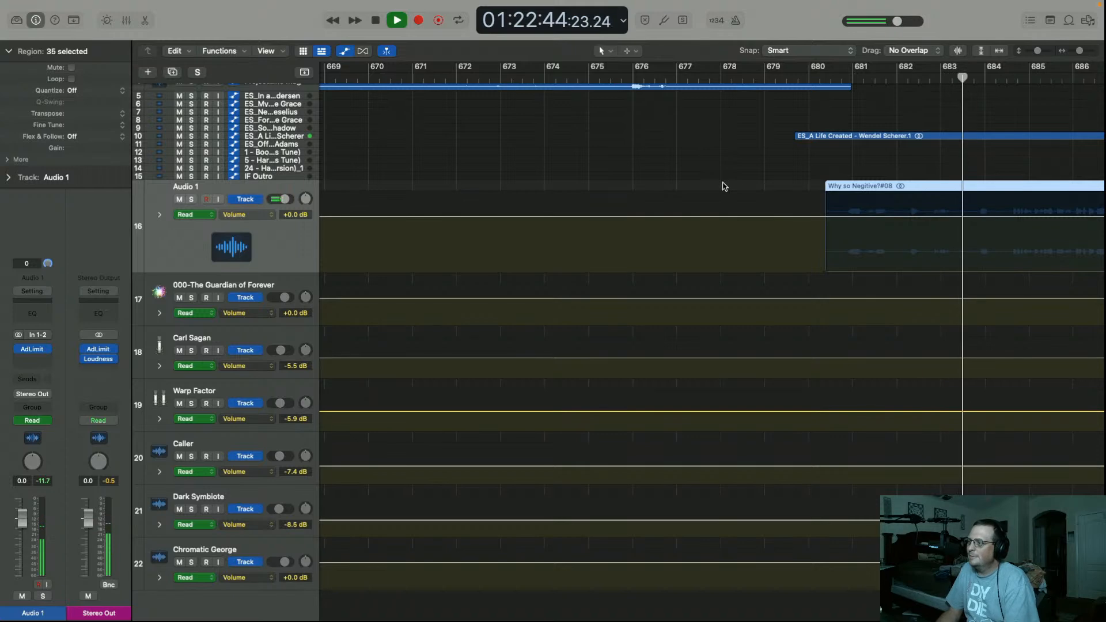
key("space")
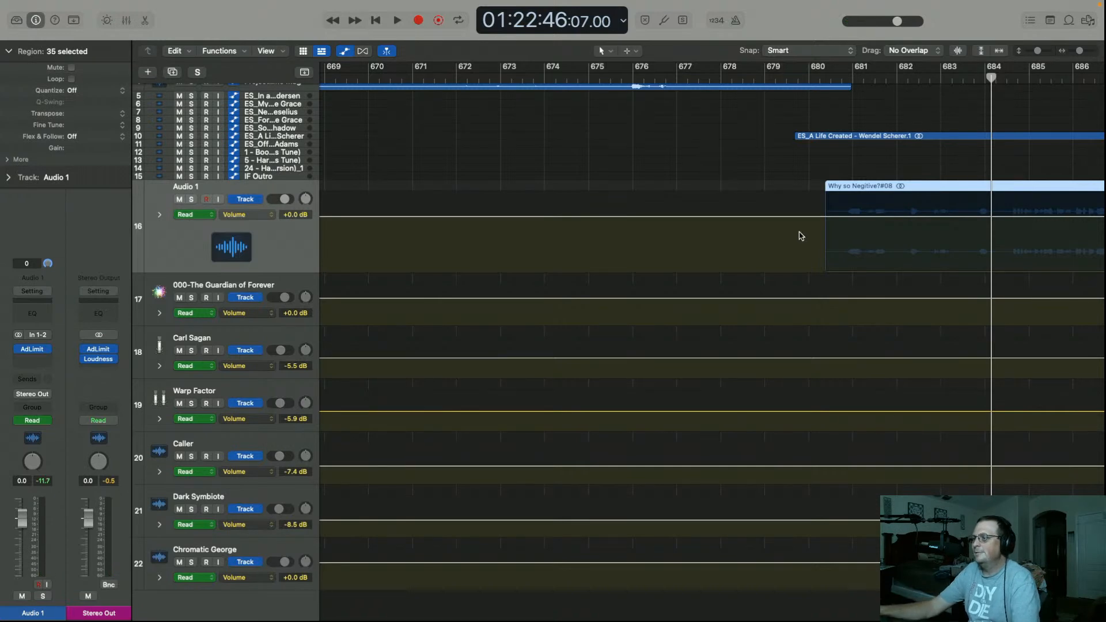
Examine the whole podcast arrangement, including the music, Audio 1 voice regions and vocal-effect tracks with their volume automation
scroll(791, 232, "down", 10)
scroll(785, 233, "down", 1)
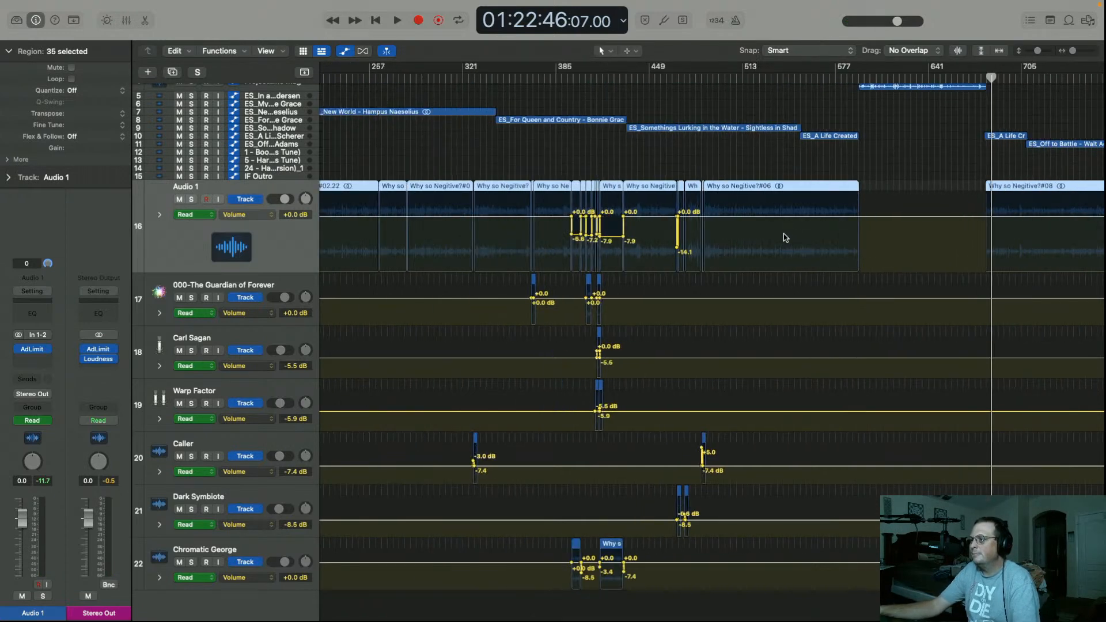
scroll(785, 237, "down", 3)
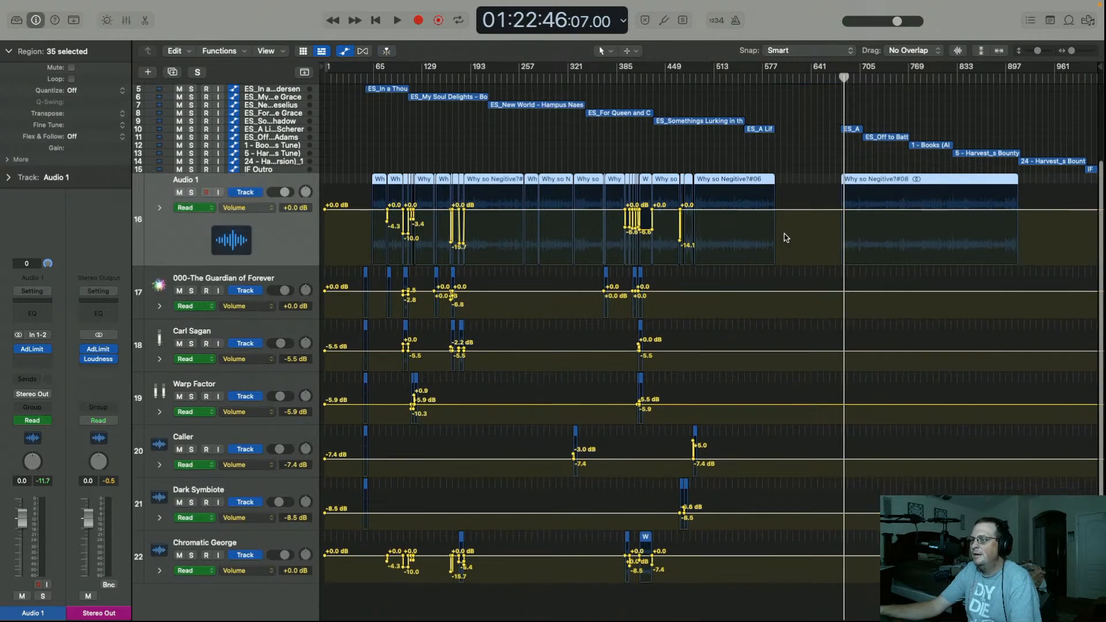
scroll(784, 237, "down", 2)
scroll(784, 237, "up", 2)
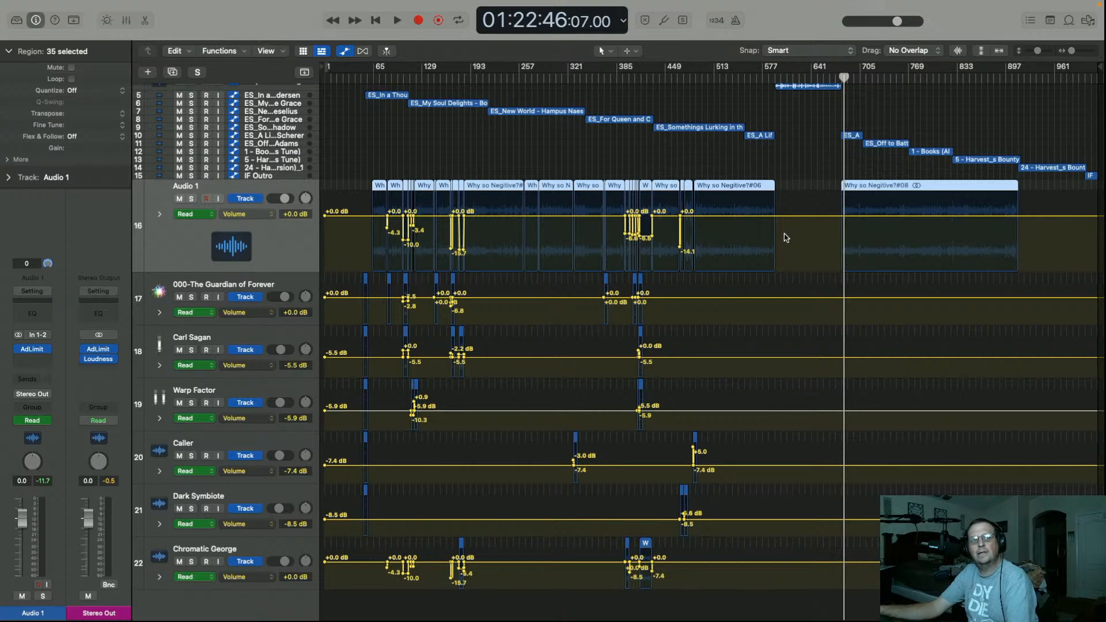
scroll(780, 239, "up", 6)
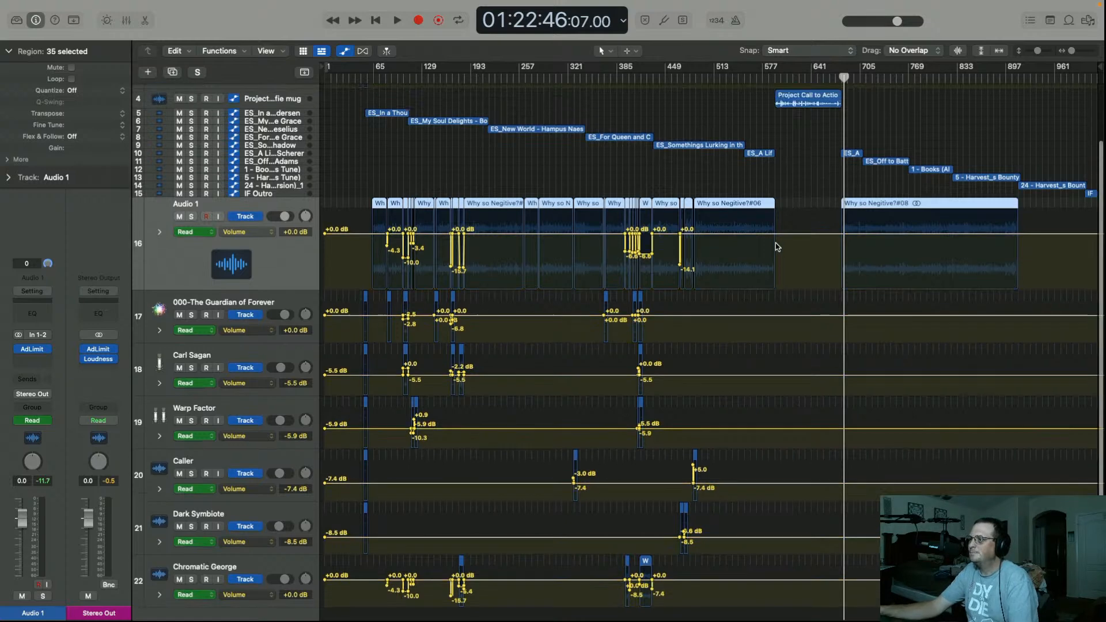